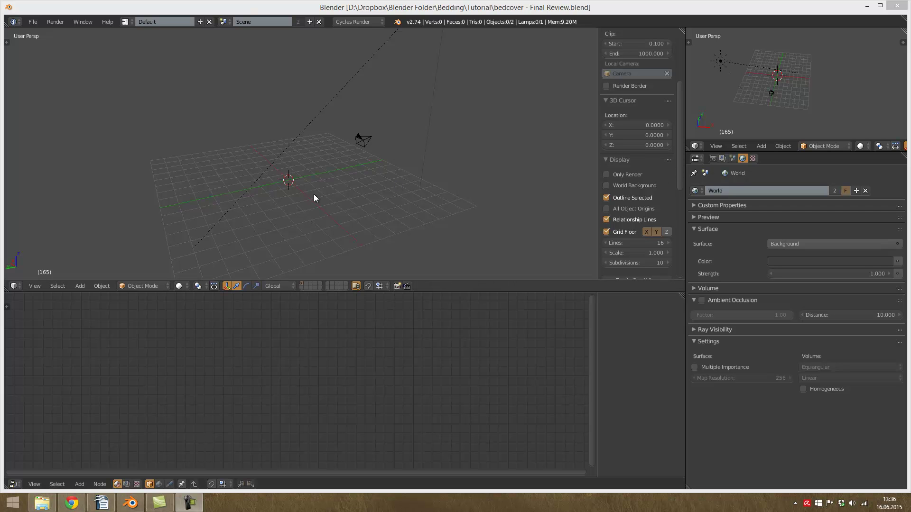
Add a cube mesh at the origin and set the scene units to Metric
middle_click_drag(281, 181, 286, 163)
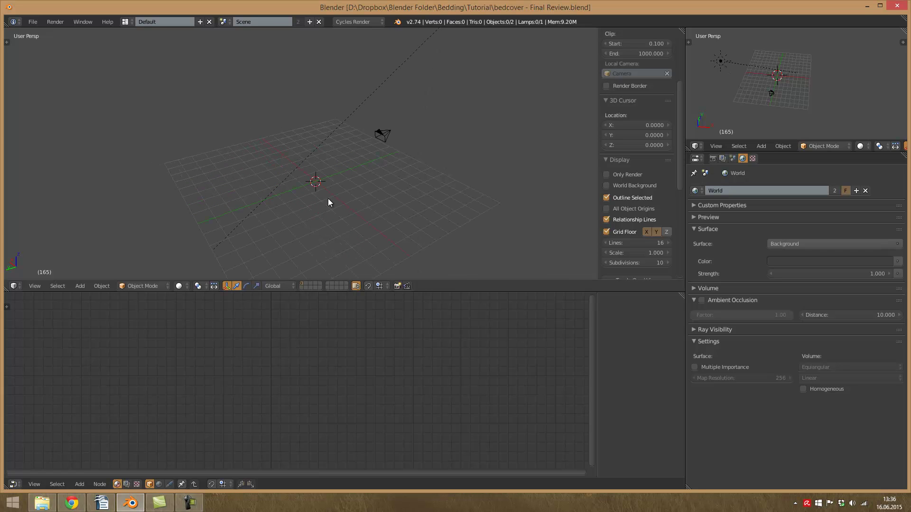
key("shift+a")
mouse_move(315, 179)
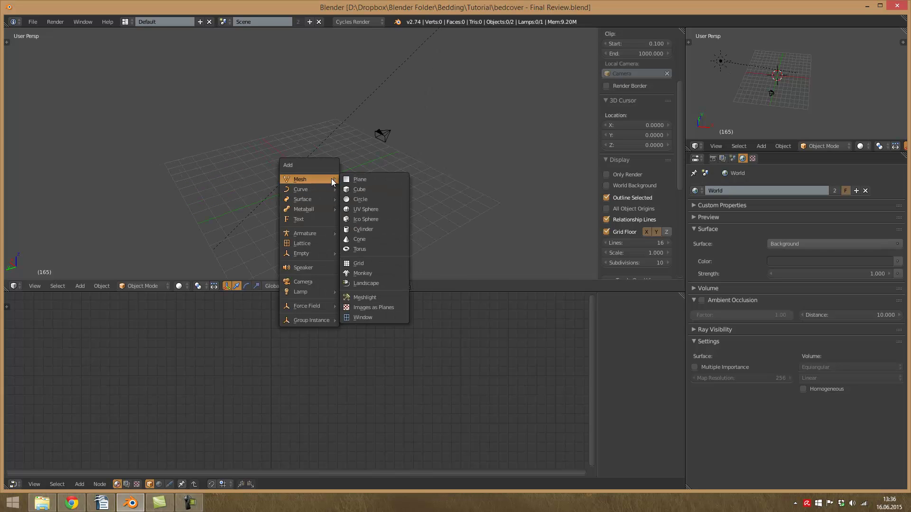
left_click(360, 189)
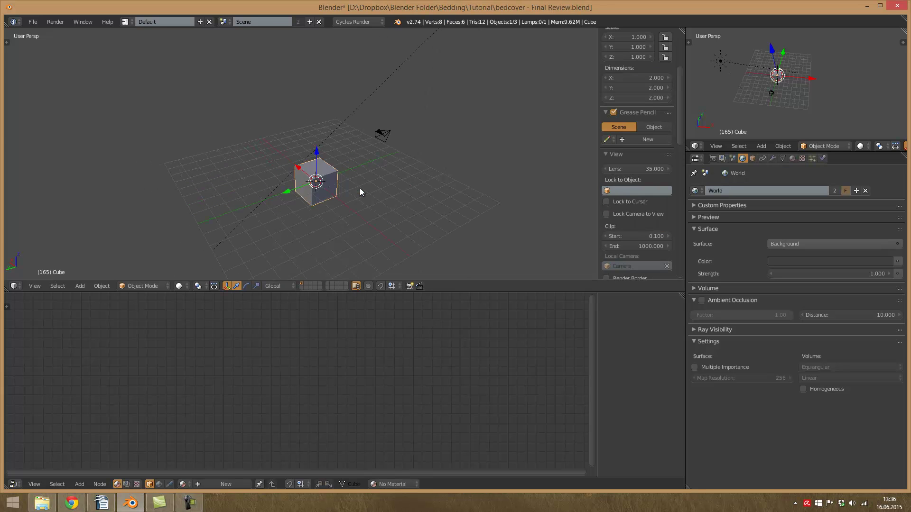
left_click(733, 159)
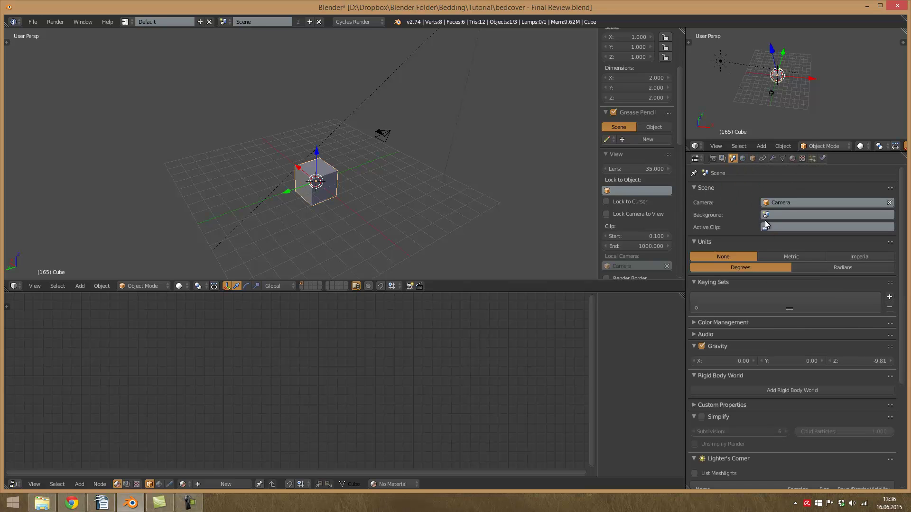
left_click(809, 258)
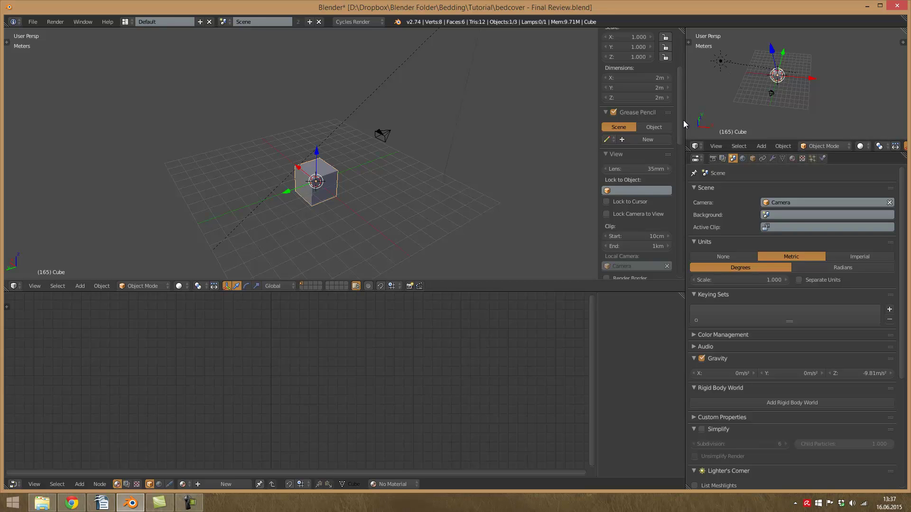
Set the cube's dimensions to 1.4 m in X, 2.3 m in Y and 30 cm in Z
scroll(681, 88, "up", 3)
scroll(681, 88, "up", 1)
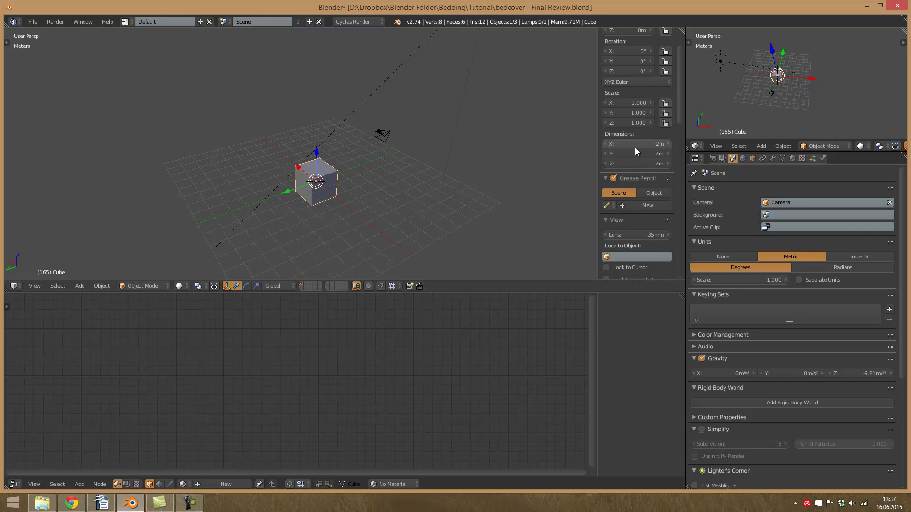
left_click(627, 145)
left_click(544, 133)
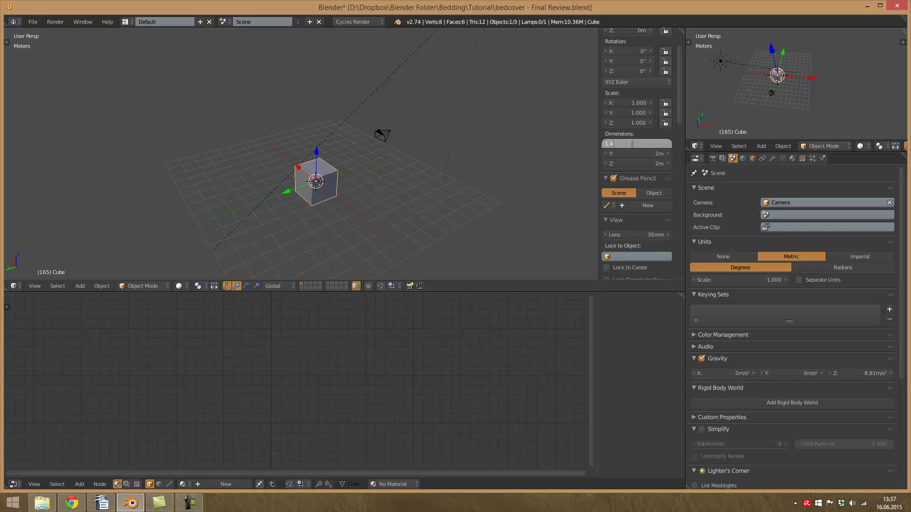
key("Return")
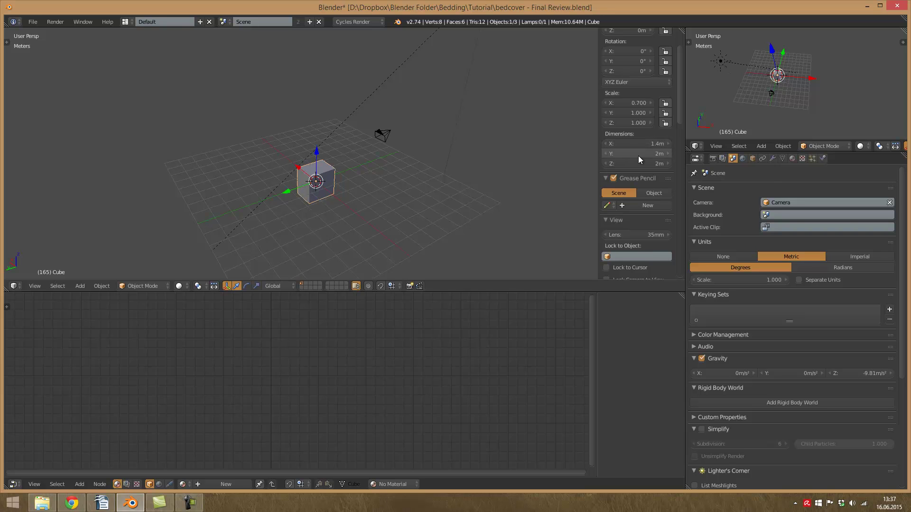
left_click(638, 156)
type("2.3")
key("Return")
left_click(640, 165)
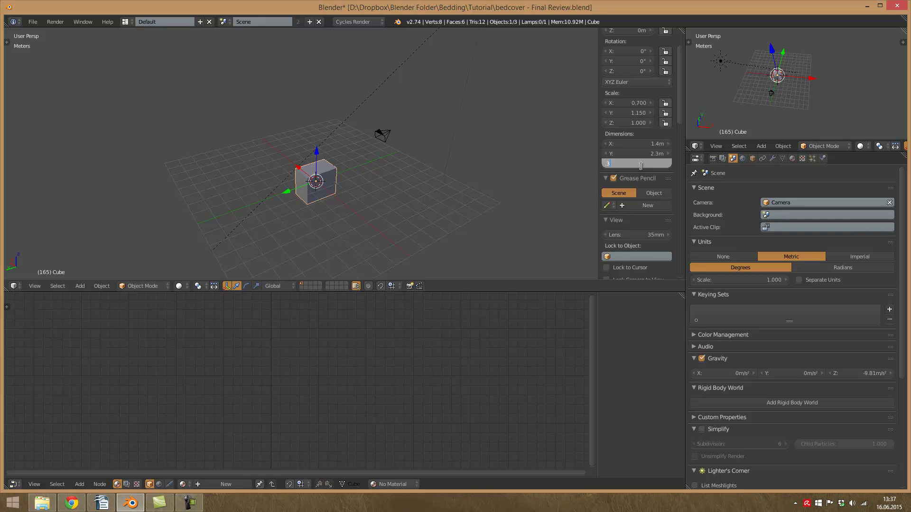
type(".30")
key("Return")
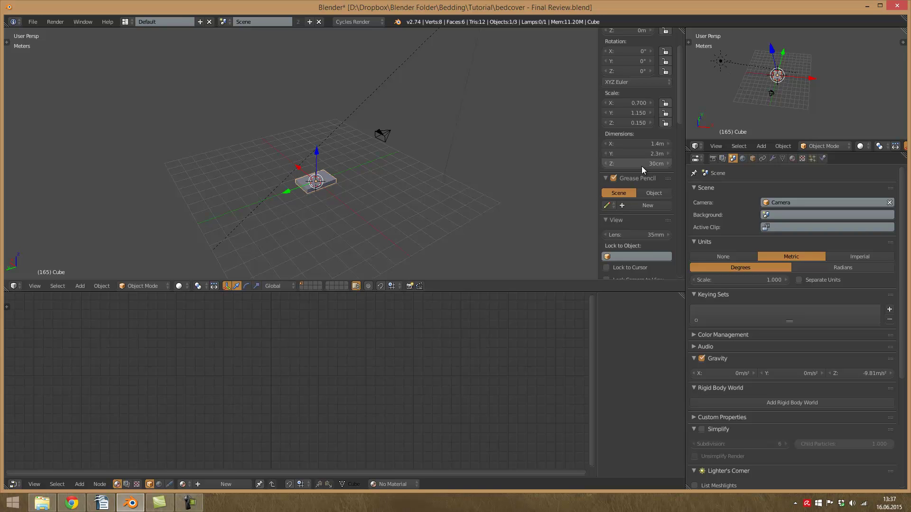
Set the slab's Z dimension to 25 cm
scroll(372, 199, "up", 2)
key("KP_Decimal")
middle_click_drag(313, 137, 426, 98)
left_click(645, 164)
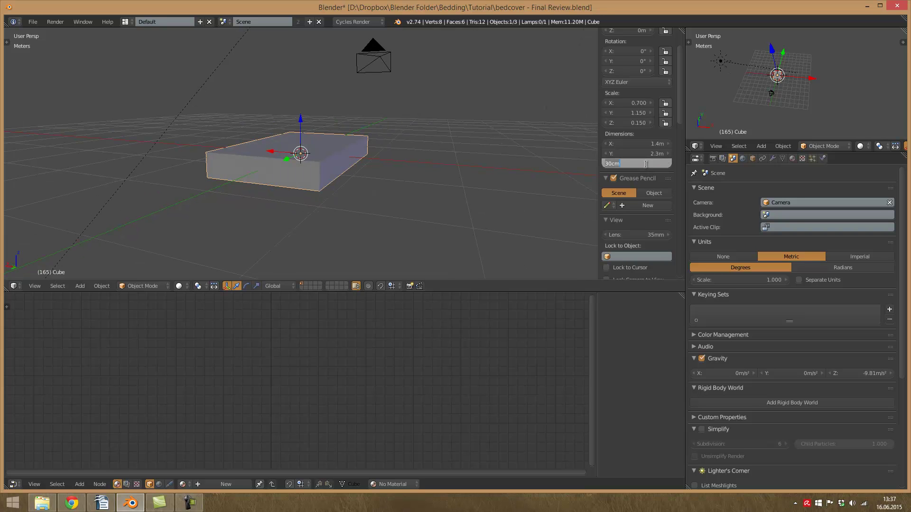
key("BackSpace")
type("25cm")
key("Return")
scroll(345, 174, "up", 4)
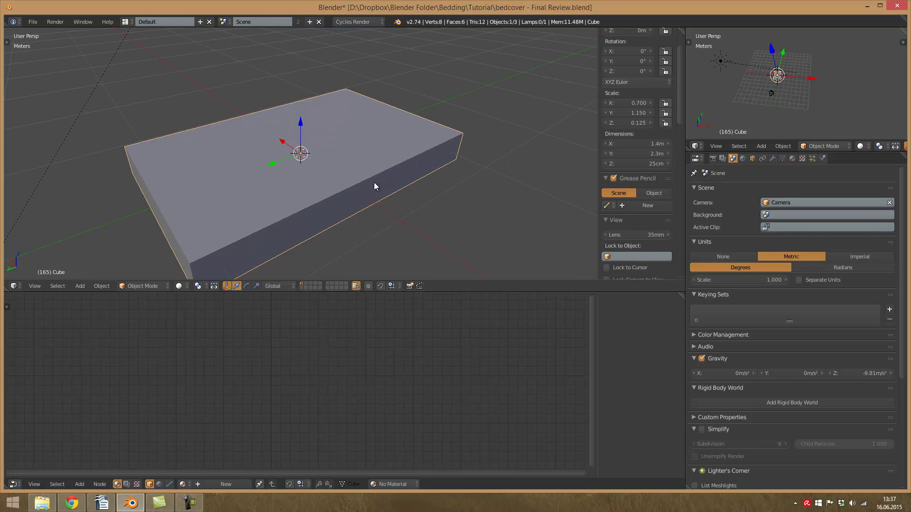
Give the slab a level-2 Subdivision Surface and switch it to Edit Mode
middle_click_drag(340, 183, 349, 173)
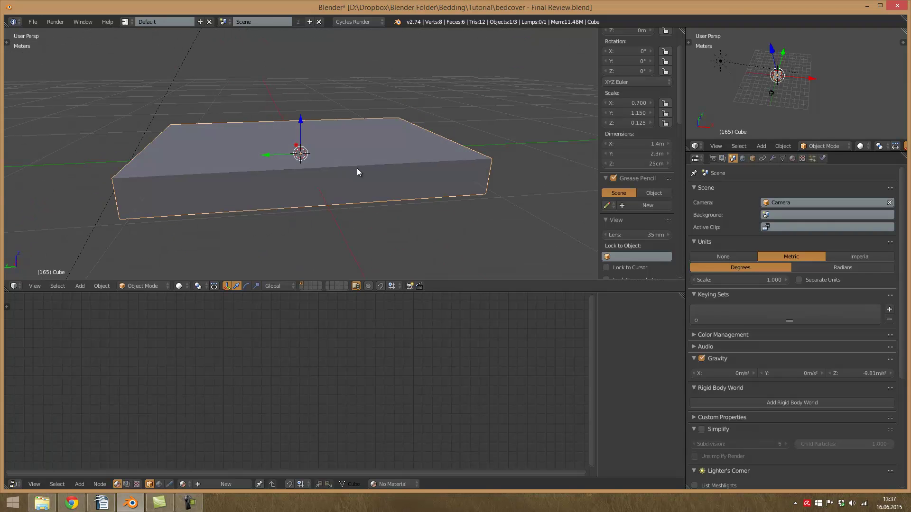
key("ctrl+2")
middle_click_drag(352, 178, 394, 163, "shift")
key("Tab")
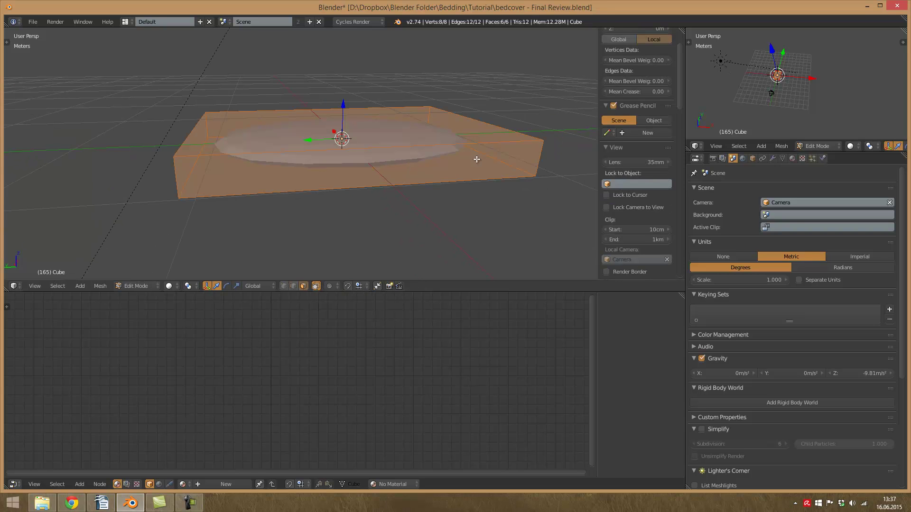
Add two loop cuts across the slab's length and scale them apart along Y toward its short ends
key("ctrl+r")
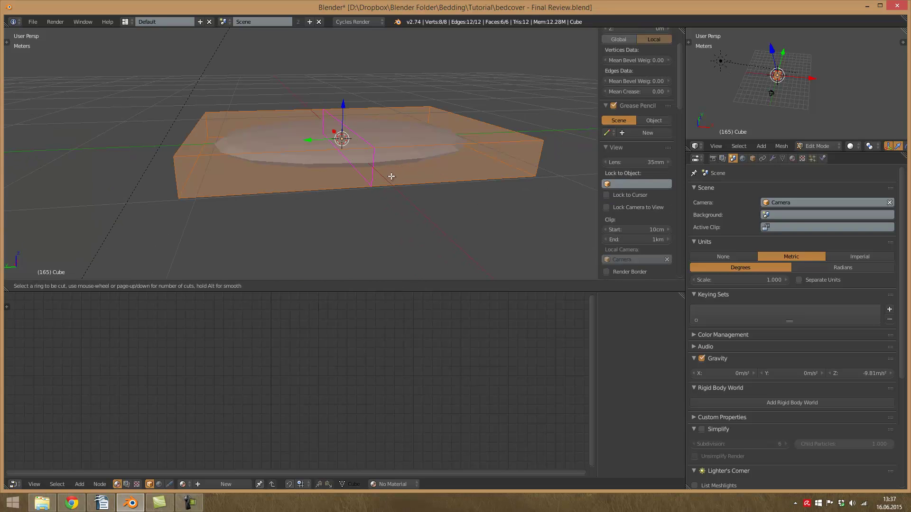
scroll(376, 178, "up", 1)
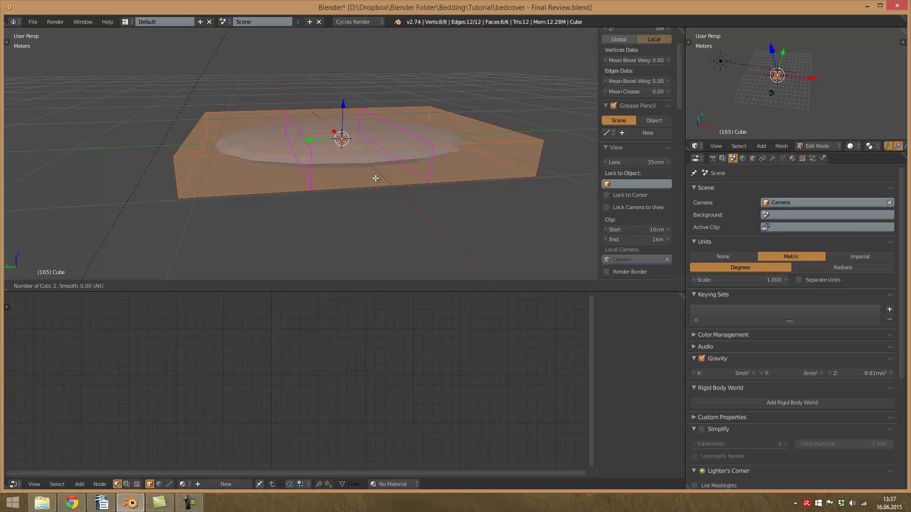
left_click(375, 178)
right_click(375, 178)
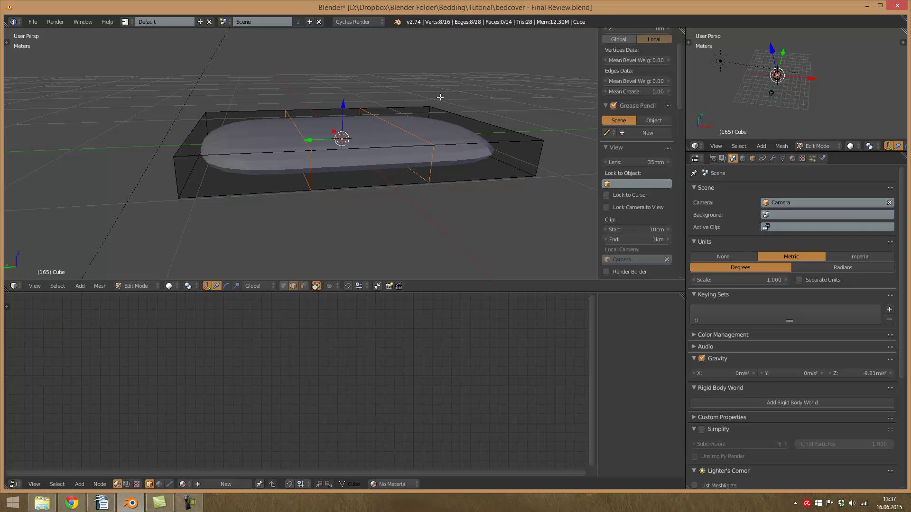
key("s")
key("y")
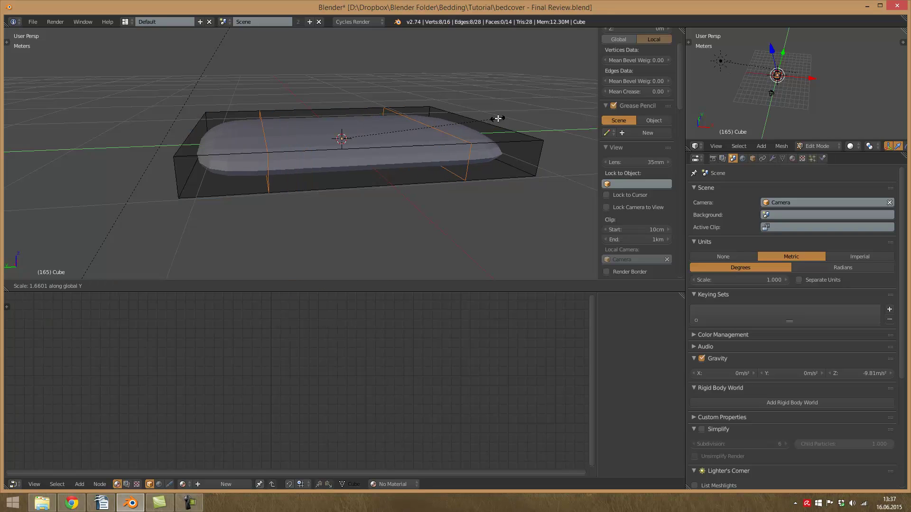
left_click(559, 115)
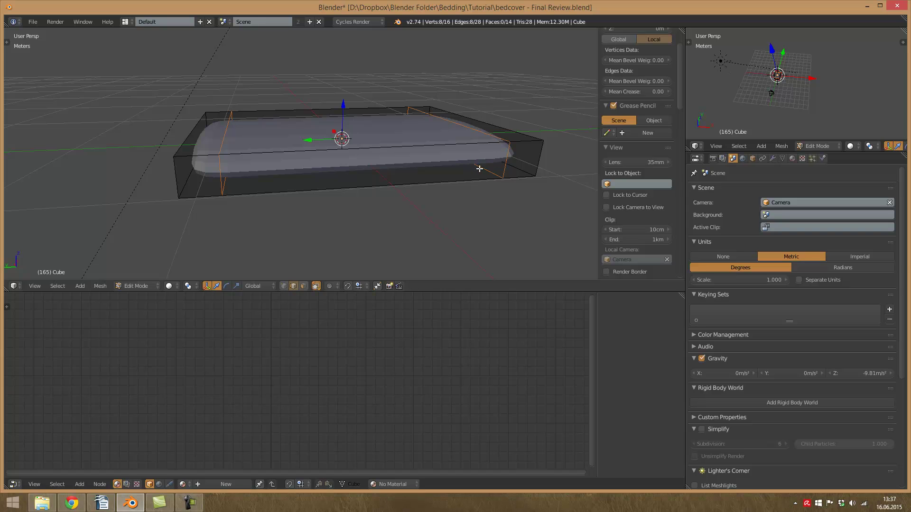
Add two lengthwise loop cuts to the slab and scale them apart along X toward its long sides
middle_click_drag(434, 127, 264, 153)
key("KP_7")
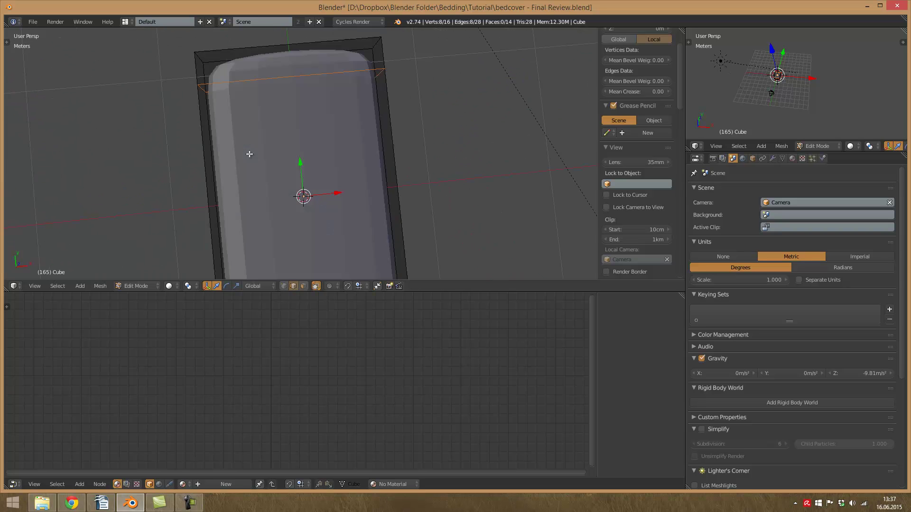
scroll(284, 145, "down", 5)
key("ctrl+r")
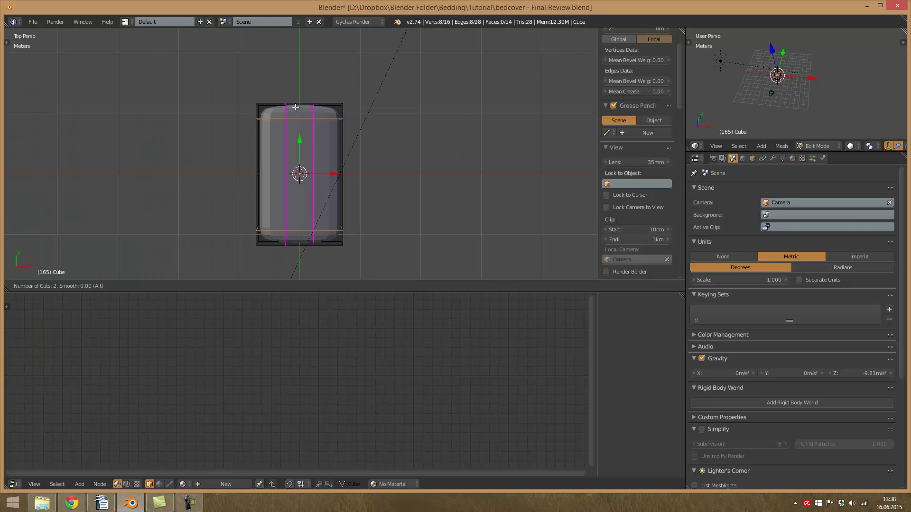
scroll(296, 107, "up", 1)
left_click(296, 108)
right_click(295, 107)
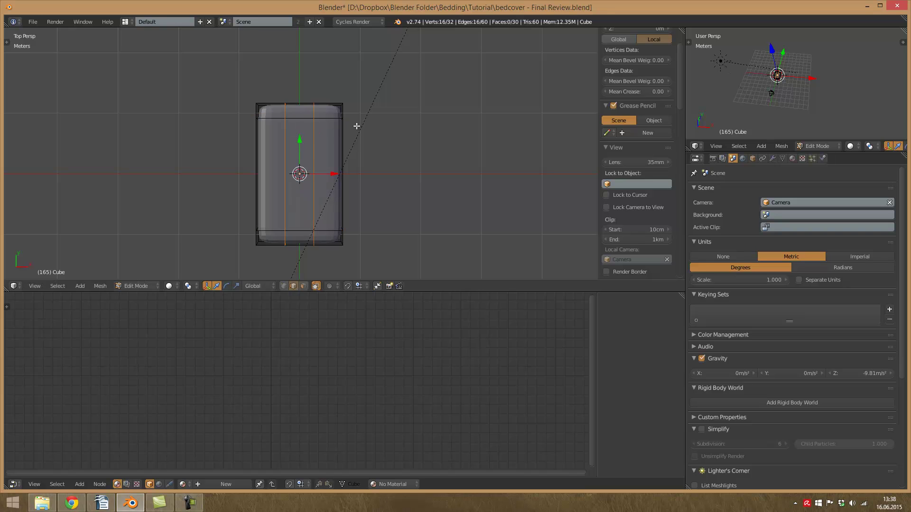
key("s")
key("x")
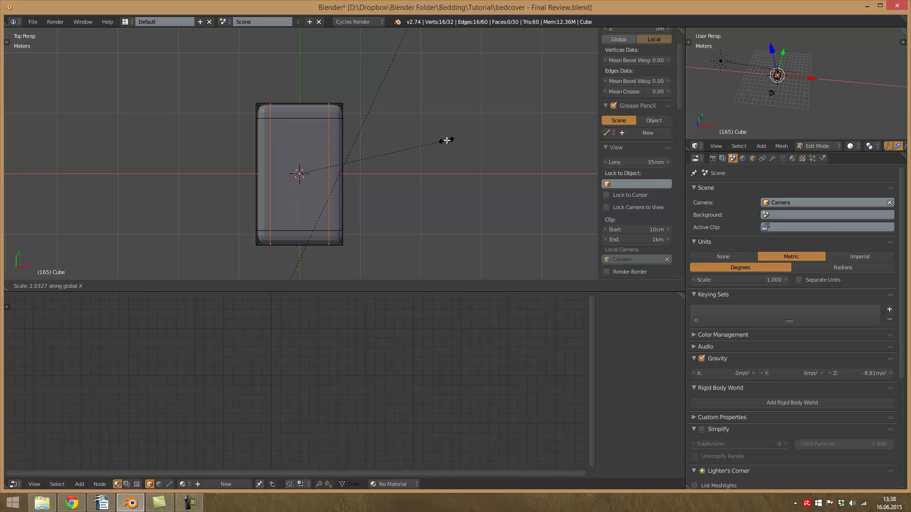
left_click(463, 140)
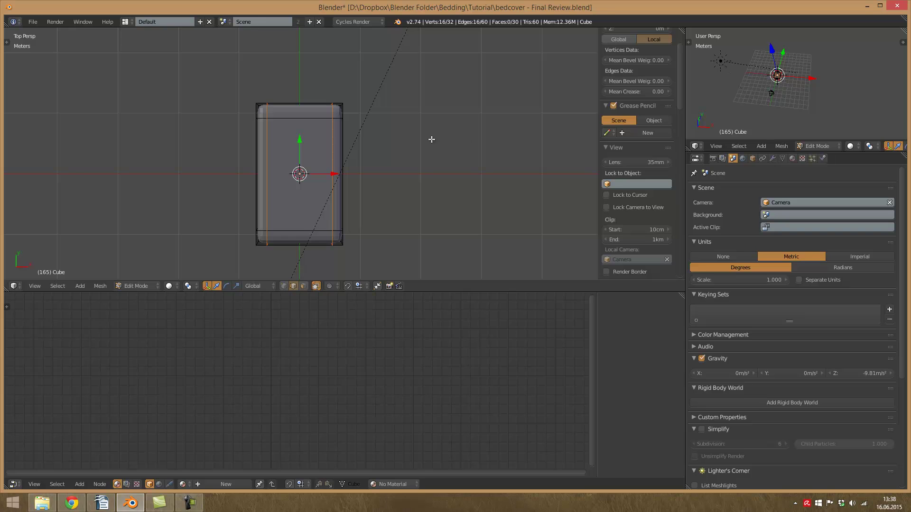
Try horizontal loop cuts around the slab's sides and undo each attempt
key("KP_3")
scroll(431, 139, "up", 4)
scroll(396, 185, "down", 2)
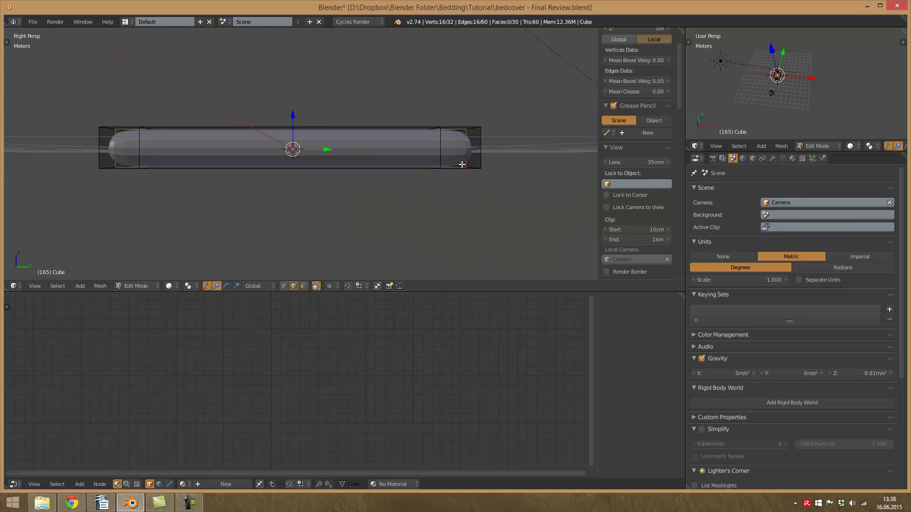
key("ctrl+r")
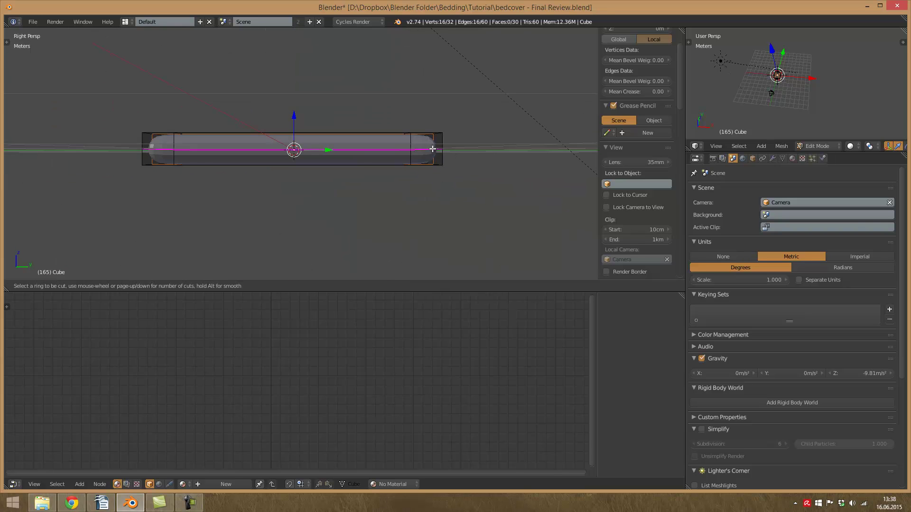
scroll(432, 149, "up", 1)
left_click(433, 149)
right_click(433, 149)
middle_click_drag(484, 145, 427, 188)
key("ctrl+z")
key("ctrl+r")
left_click(424, 174)
right_click(424, 174)
scroll(432, 171, "up", 4)
scroll(413, 149, "down", 3)
key("ctrl+z")
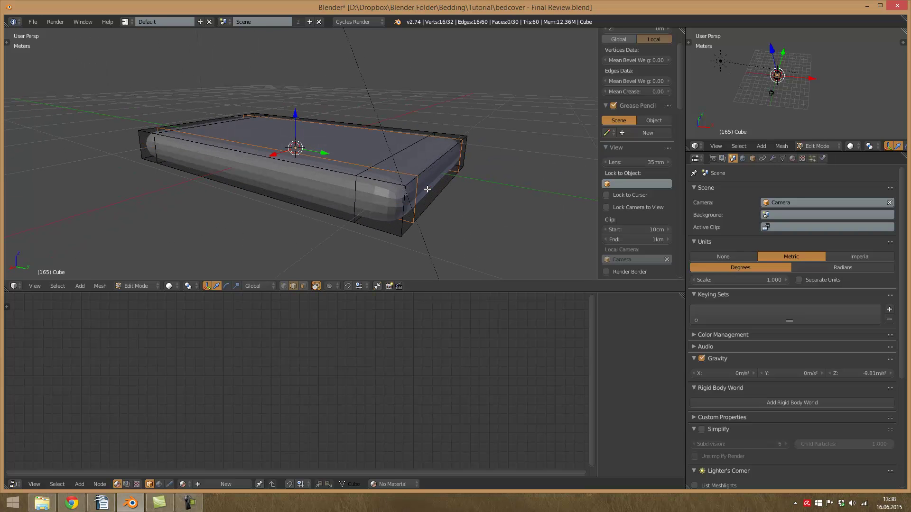
Add two horizontal loop cuts around the slab's sides and return to Object Mode
key("ctrl+r")
left_click(402, 203)
left_click(402, 203)
key("Tab")
Apply smooth shading to the rounded slab
middle_click_drag(474, 200, 425, 203)
scroll(425, 203, "down", 4)
middle_click_drag(348, 200, 360, 181)
key("z")
key("z")
key("t")
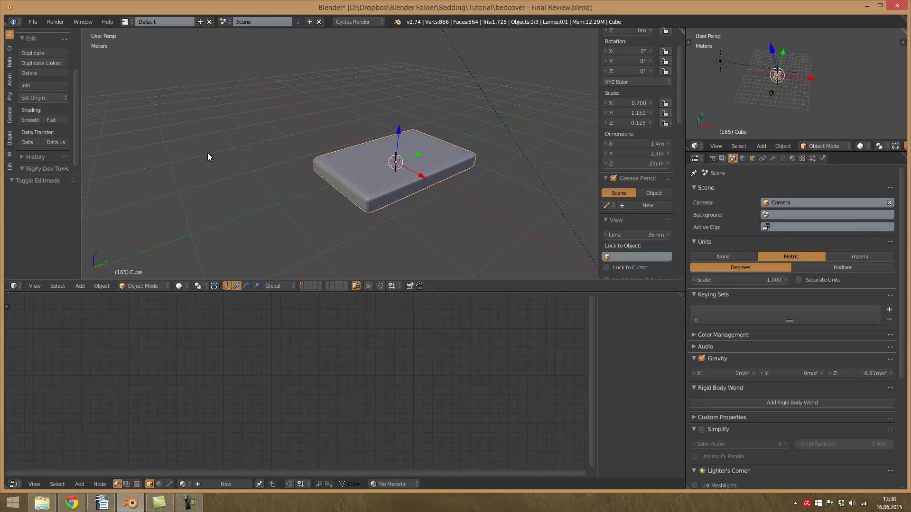
left_click(30, 119)
key("t")
Enable Collision physics on the slab with its default settings
scroll(380, 213, "up", 5)
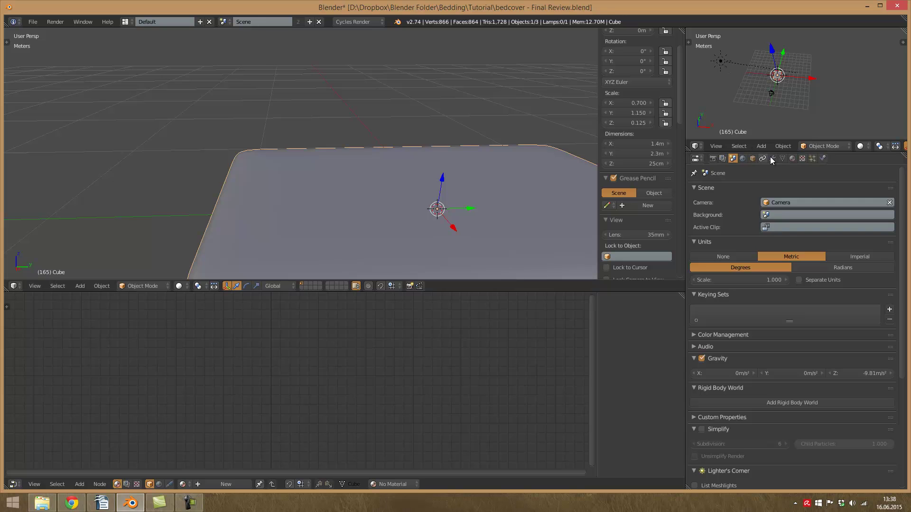
left_click(824, 158)
left_click(764, 215)
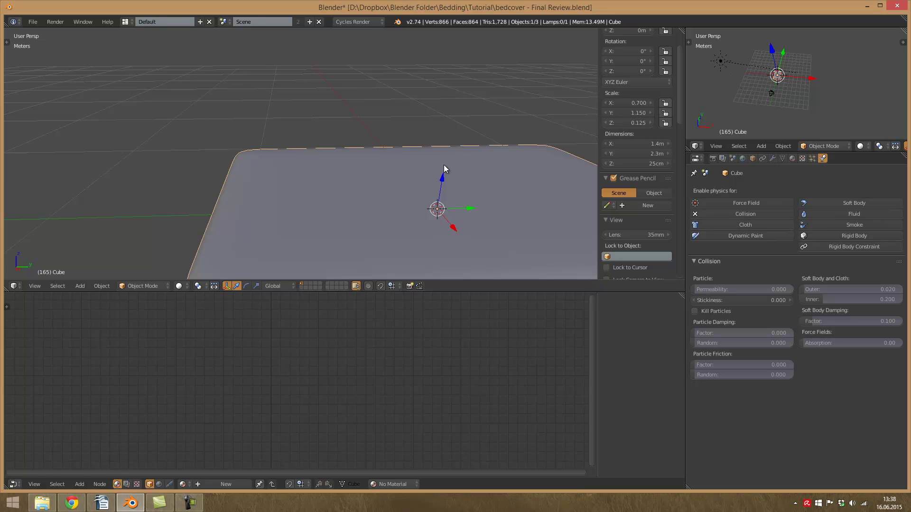
Add a Nurbs Surface patch at the 3D cursor above the slab
scroll(450, 204, "down", 5)
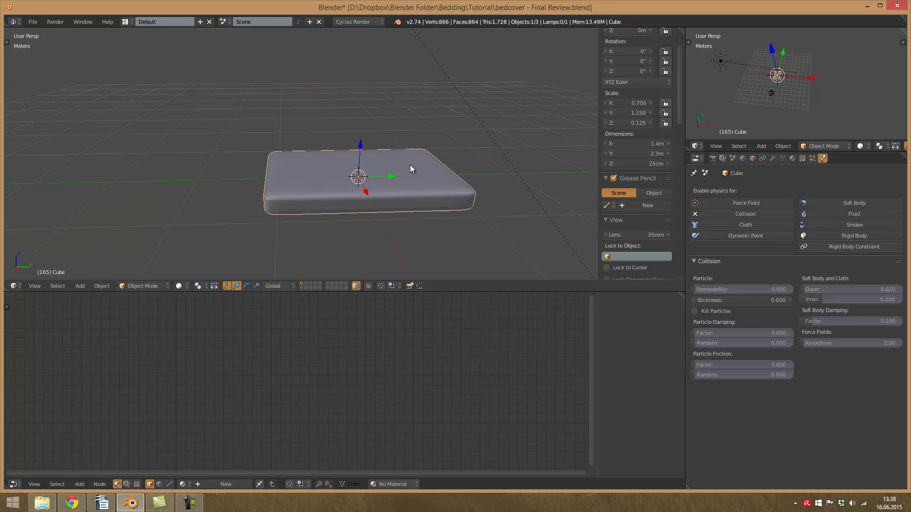
key("shift+a")
mouse_move(431, 212)
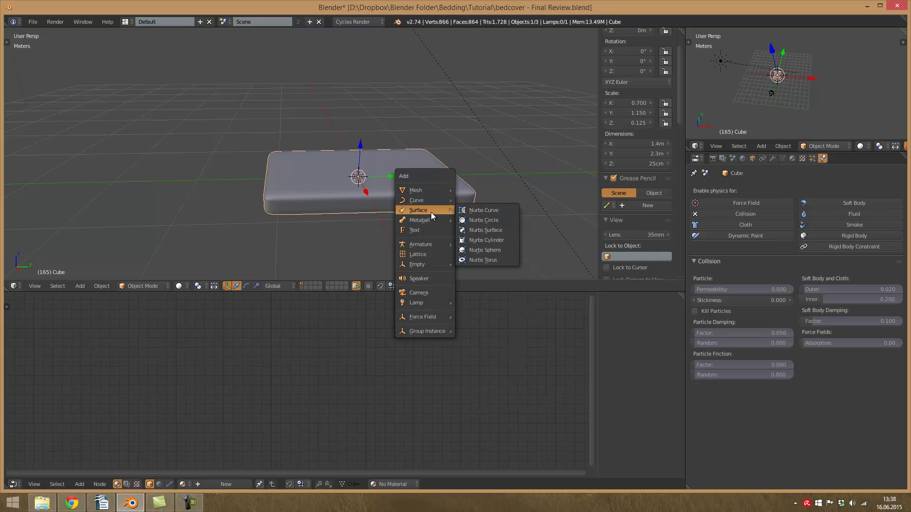
left_click(503, 231)
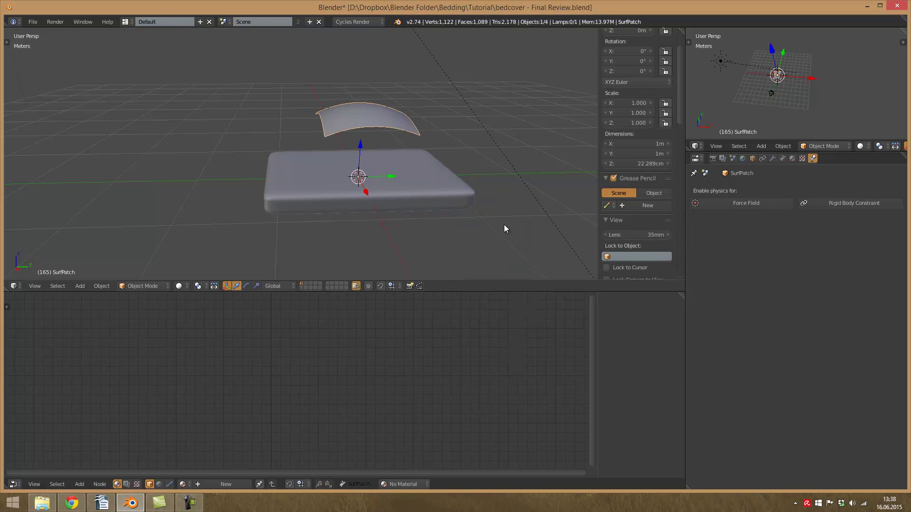
Open the surface patch's control points for editing in front orthographic view
key("Tab")
key("KP_1")
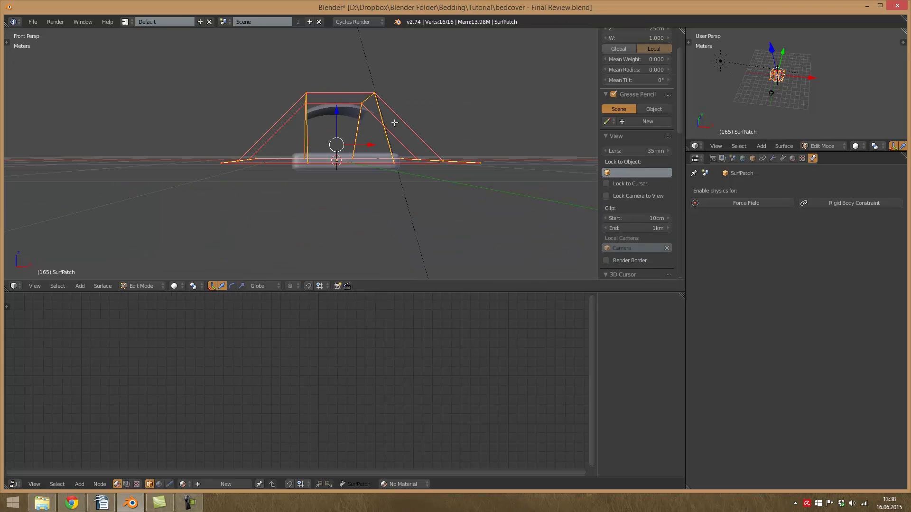
key("KP_5")
key("a")
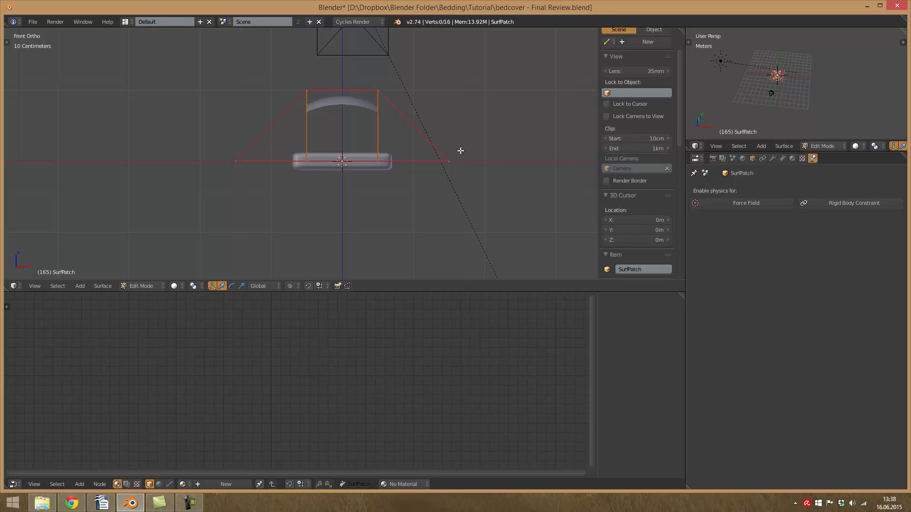
key("b")
left_click_drag(470, 149, 433, 189)
key("g")
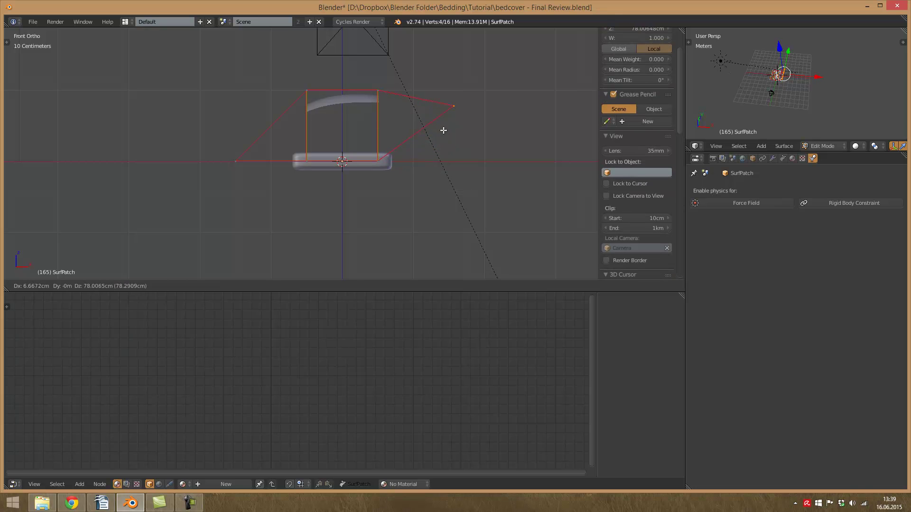
right_click(437, 173)
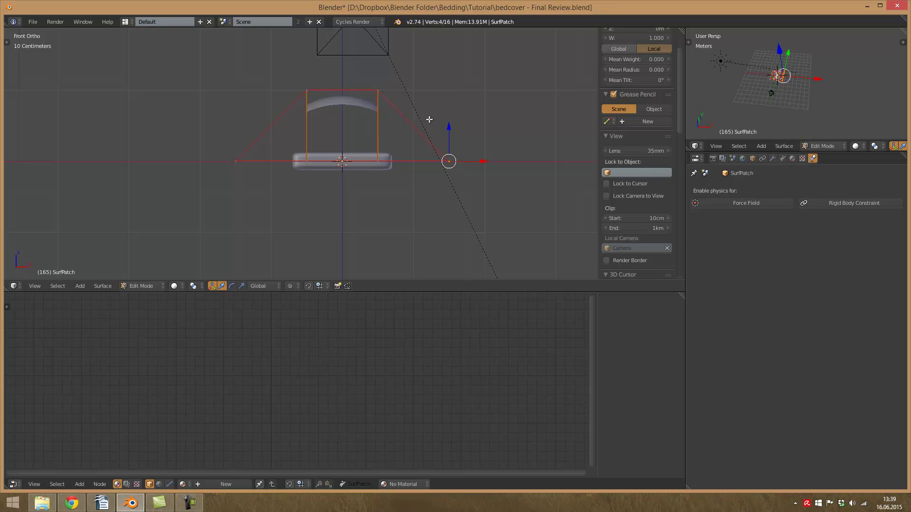
Reselect all control points of the patch and start the Screencast Keys display
key("a")
key("a")
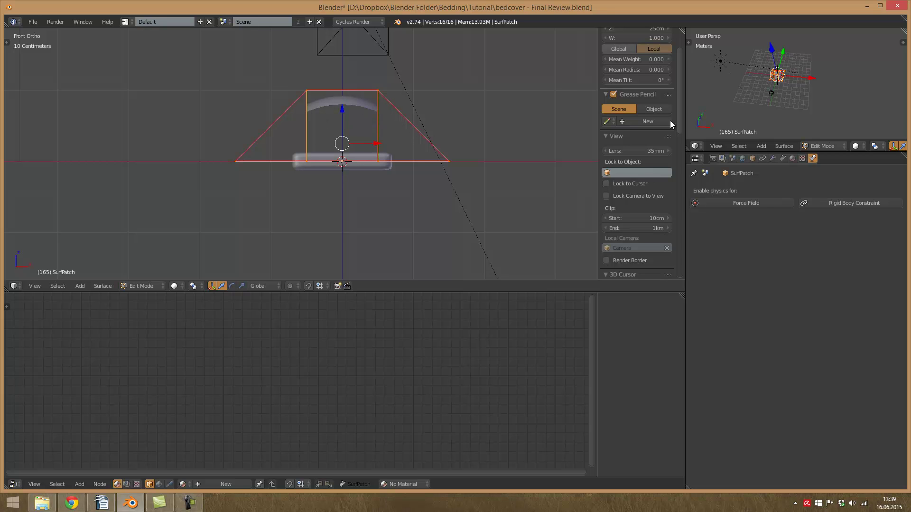
mouse_move(680, 93)
left_mouse_down()
mouse_move(678, 223)
mouse_move(649, 265)
left_mouse_up()
left_click(647, 274)
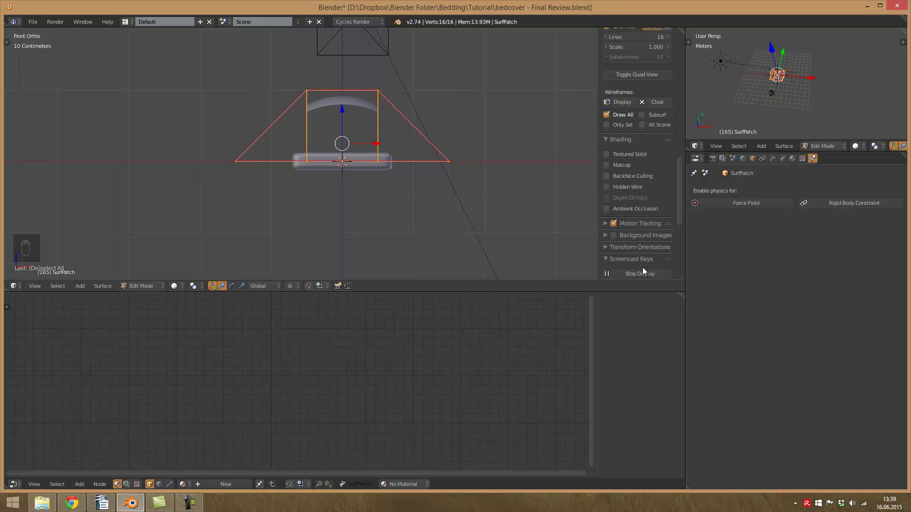
Flatten the surface patch by scaling all its control points to 0 along Z
key("a")
key("a")
key("a")
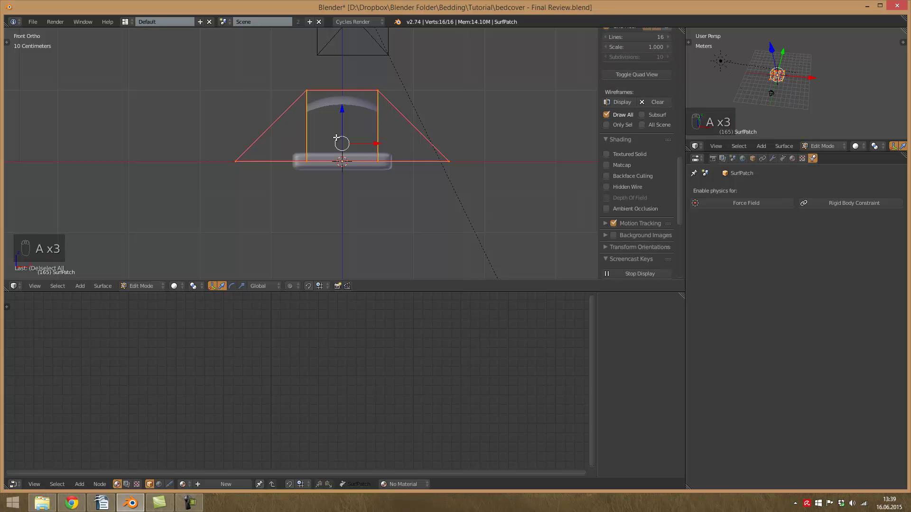
key("s")
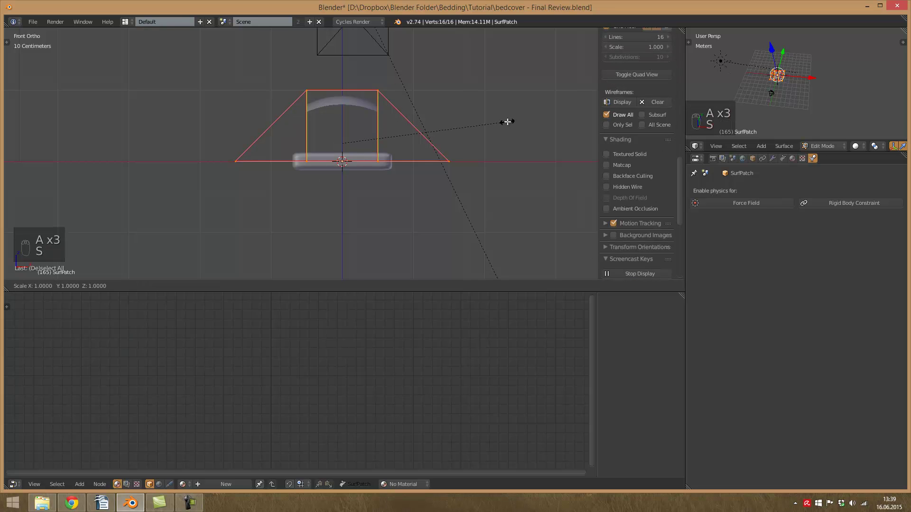
key("z")
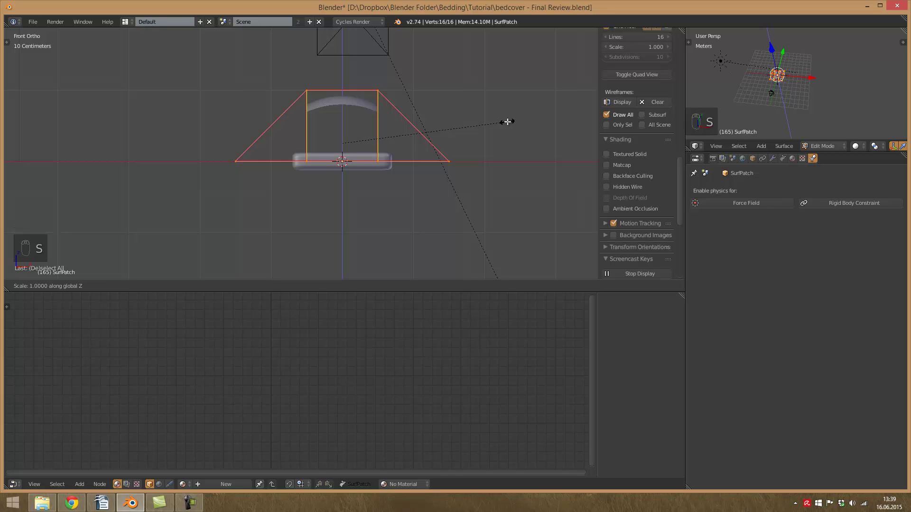
key("0")
left_click(507, 122)
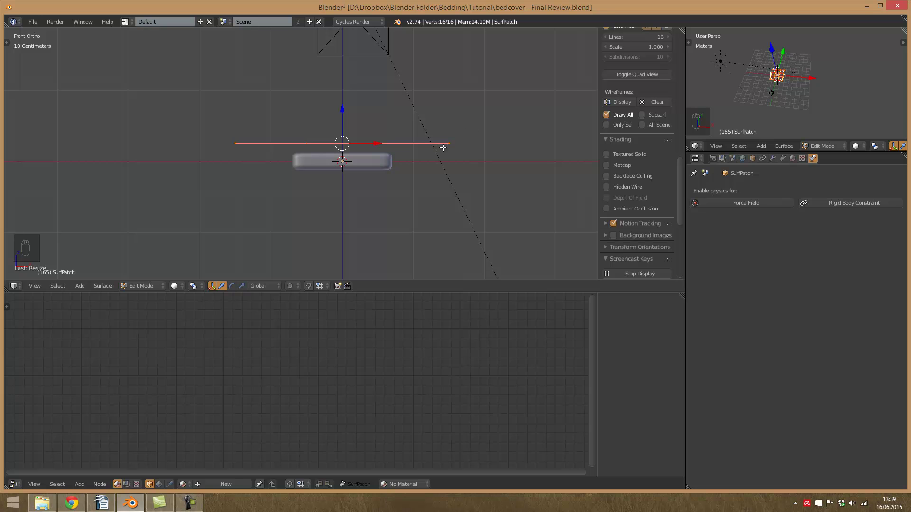
Add a Solidify modifier to the surface patch and set its thickness to 6 cm
key("a")
left_click(772, 159)
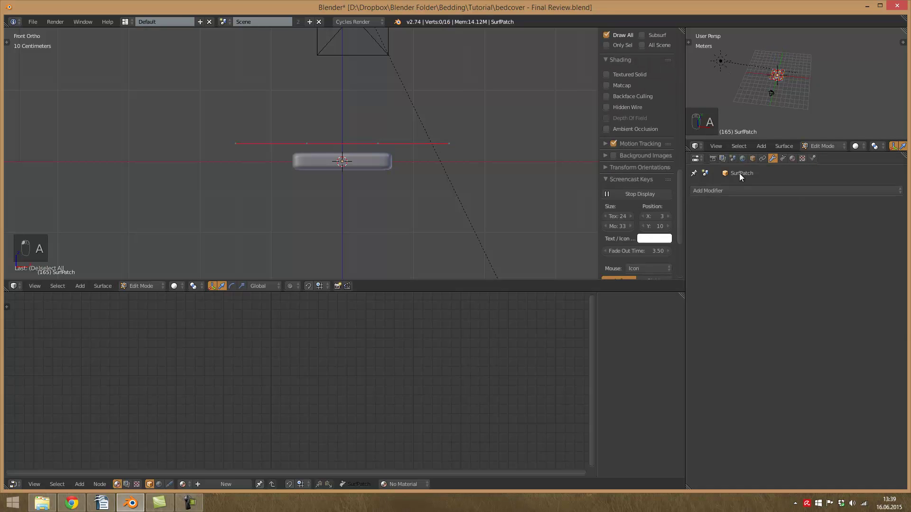
left_click(722, 189)
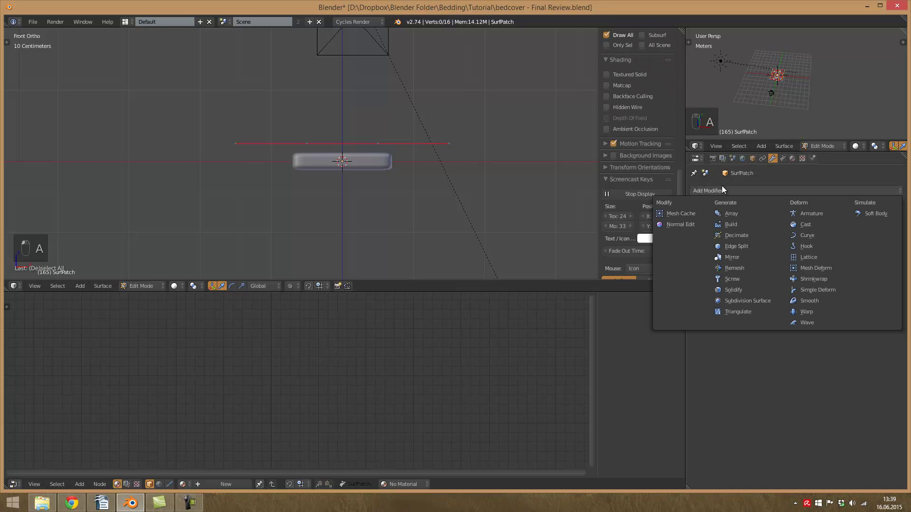
left_click(744, 289)
left_click_drag(721, 237, 727, 238)
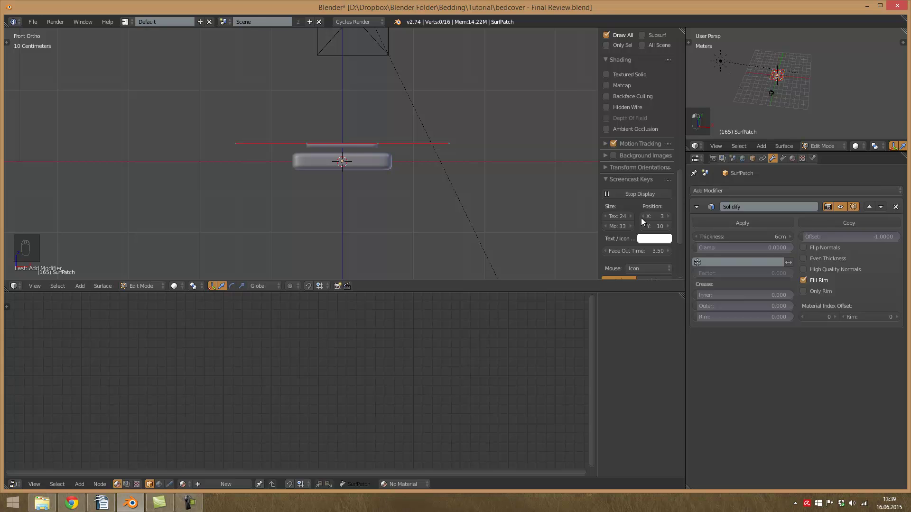
Hide the Solidify modifier in the viewport and select only the row of control points at the patch's positive X end
left_click(842, 208)
key("a")
key("b")
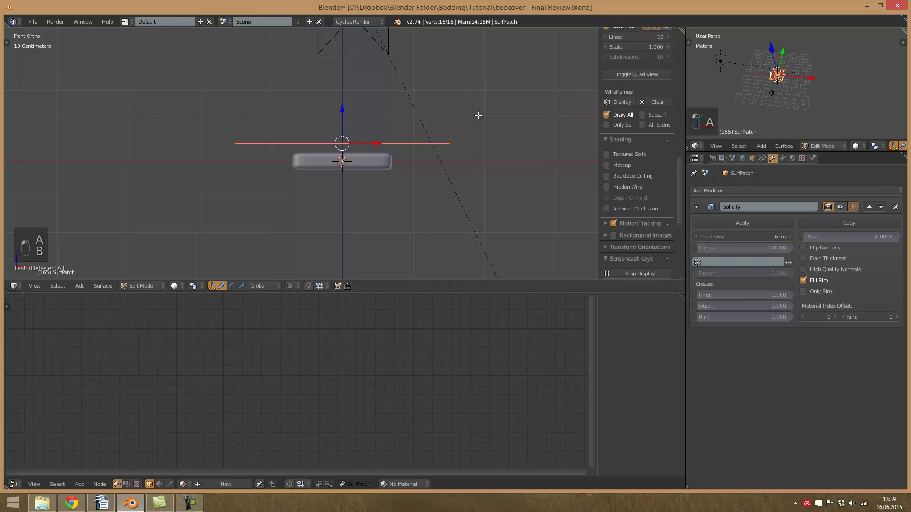
right_click(480, 115)
key("a")
key("b")
left_click_drag(479, 114, 429, 183)
Try extruding the end row steeply upward and outward, and show the Solidify modifier in the viewport again
key("e")
left_click(475, 76)
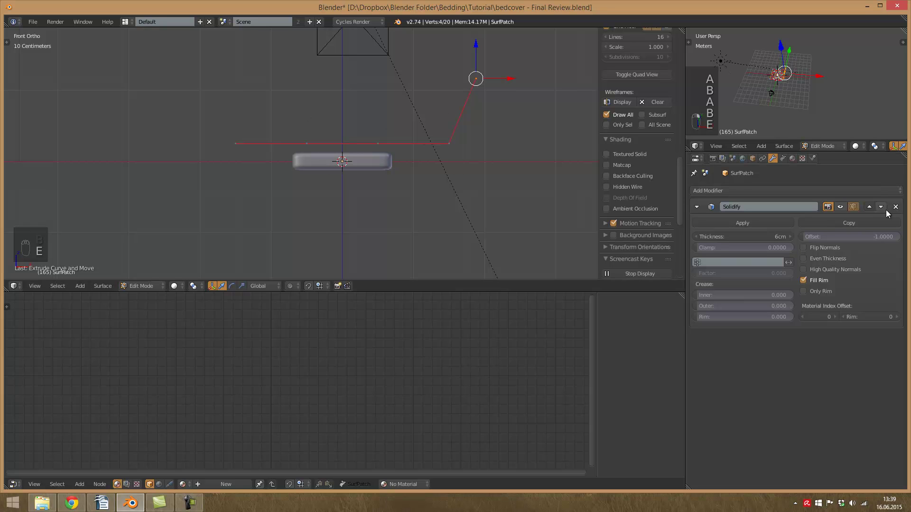
left_click(841, 207)
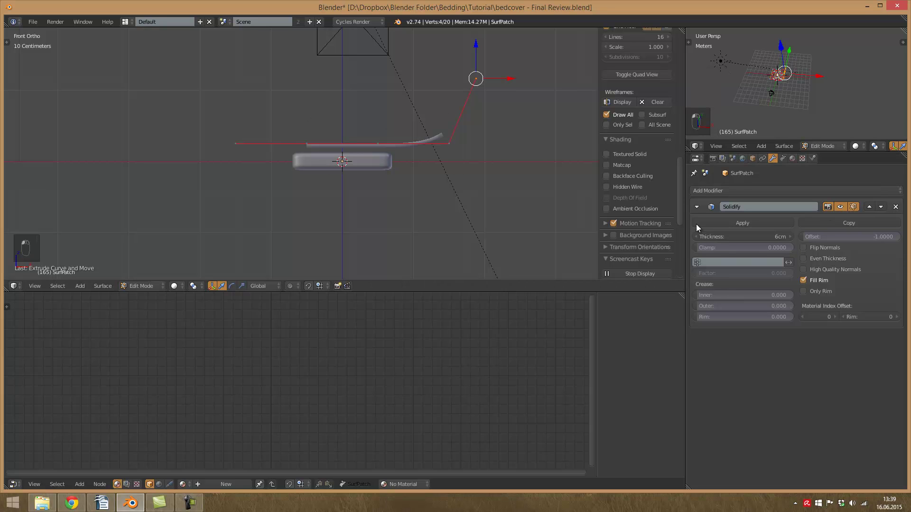
scroll(411, 165, "up", 3)
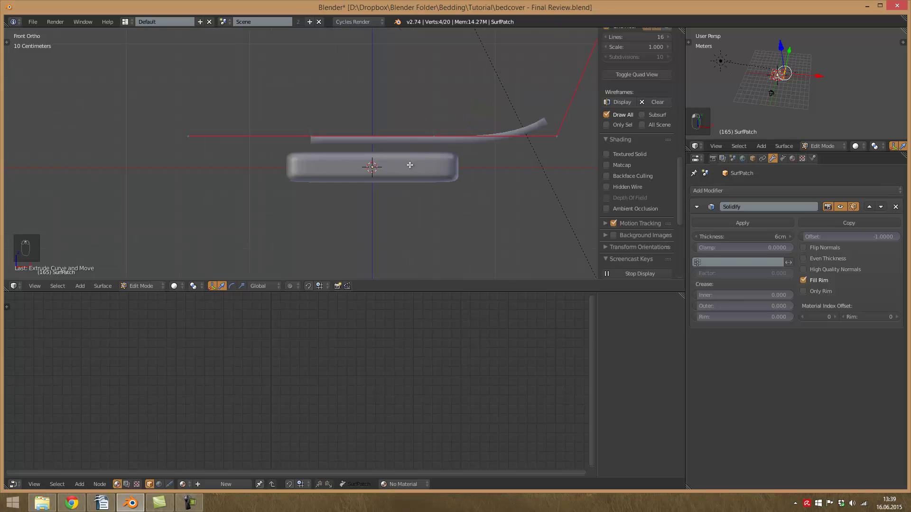
scroll(410, 165, "down", 3)
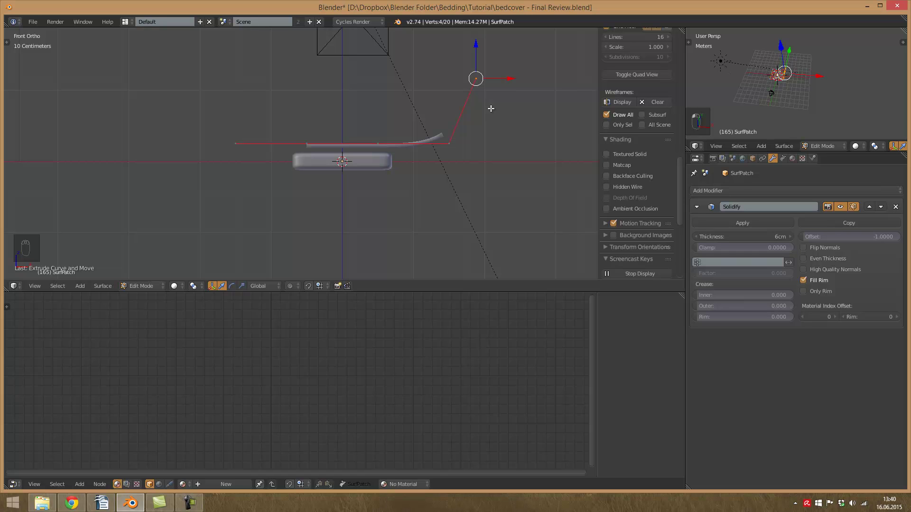
Undo the steep extrusion of the end row
key("ctrl+z")
left_click(487, 112)
key("ctrl+z")
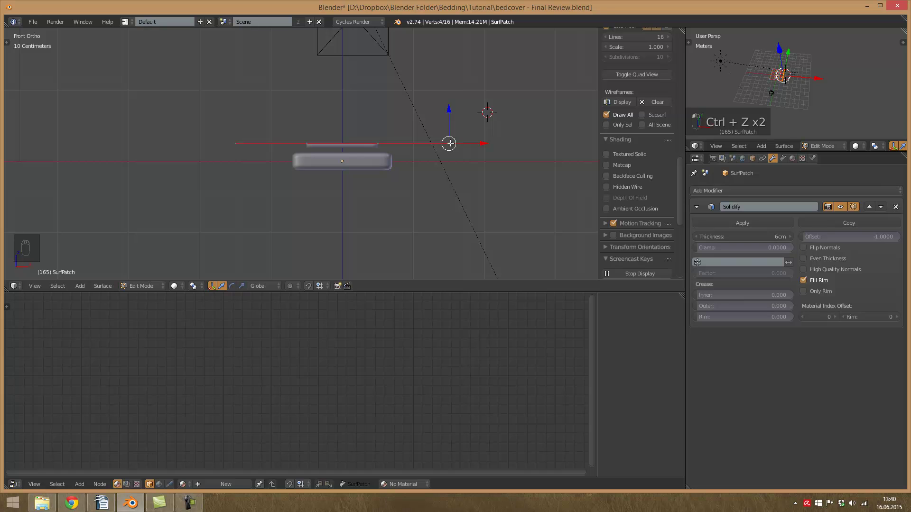
Extrude the end row of control points upward and place the new row directly above the original one
key("e")
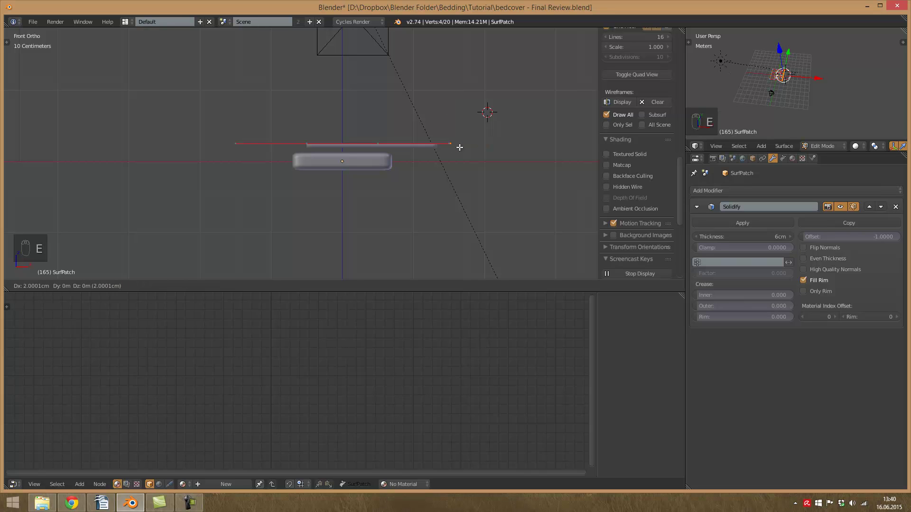
left_click(470, 123)
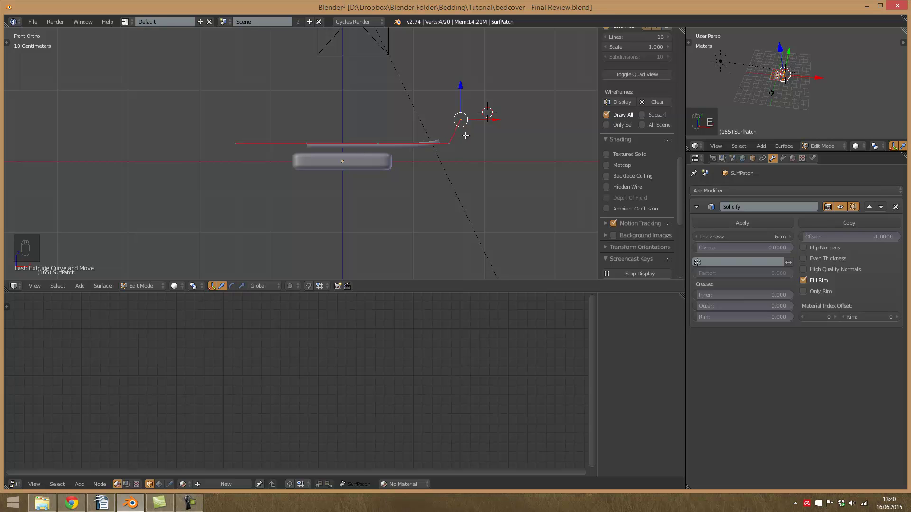
key("g")
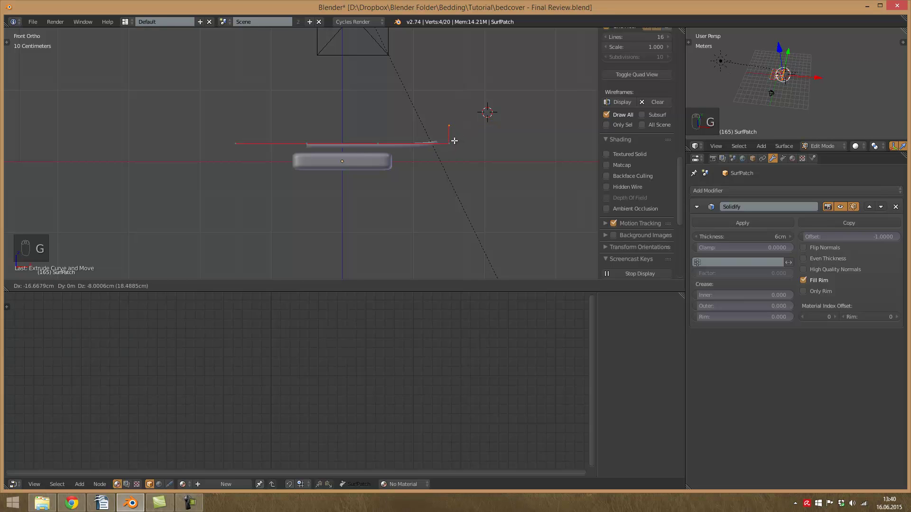
left_click(454, 141)
scroll(442, 144, "up", 1)
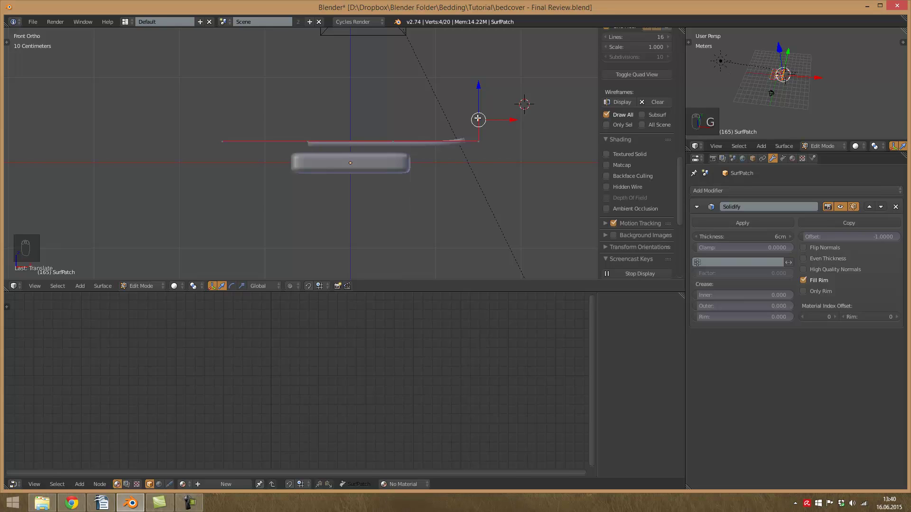
Extrude the raised row back over the patch twice, first about 70 cm along negative X, to form a fold, and return to Object Mode
key("e")
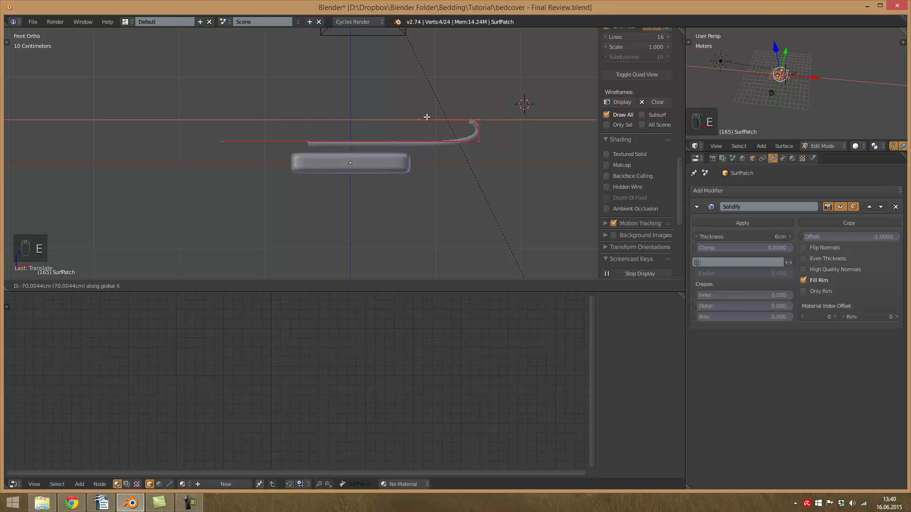
left_click(429, 118)
key("e")
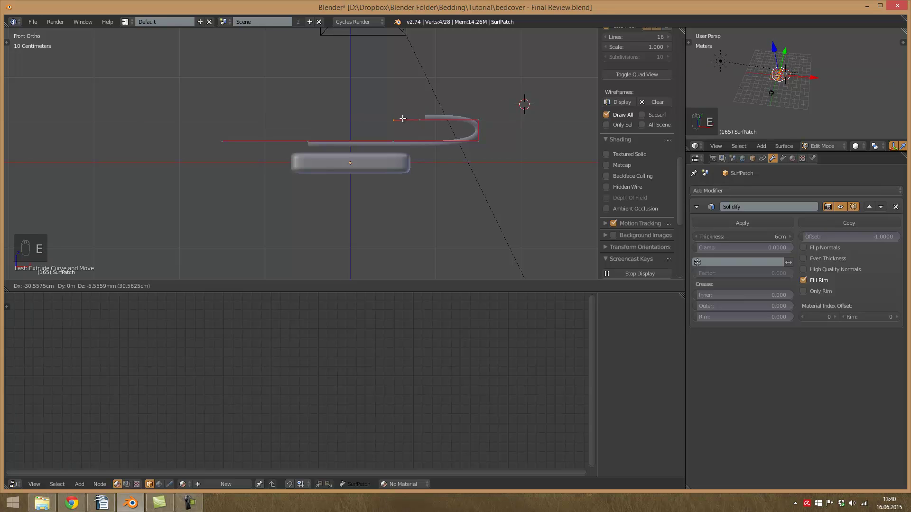
left_click(384, 118)
key("Tab")
Rotate the folded cover 90° about the Z axis in top view to align it with the mattress's length
middle_click_drag(492, 131, 380, 175)
key("KP_7")
scroll(411, 123, "down", 3)
middle_click_drag(376, 154, 439, 194, "shift")
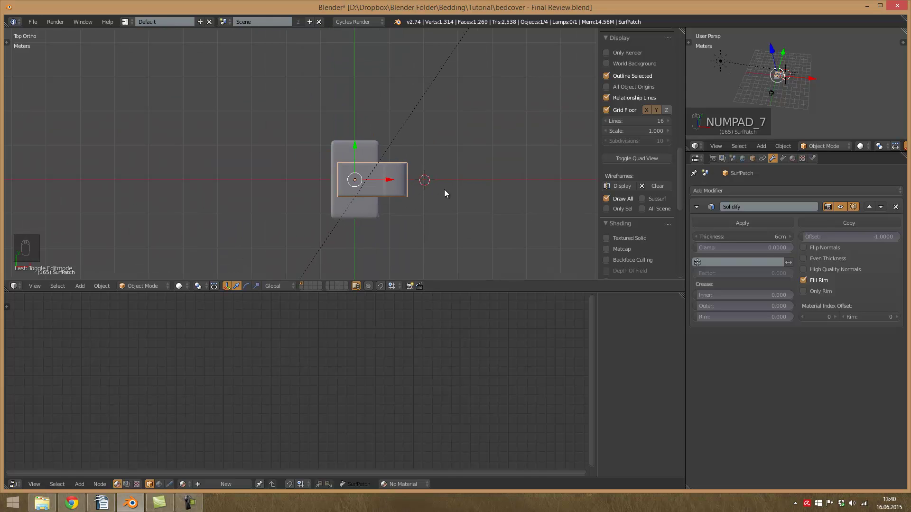
key("r")
key("z")
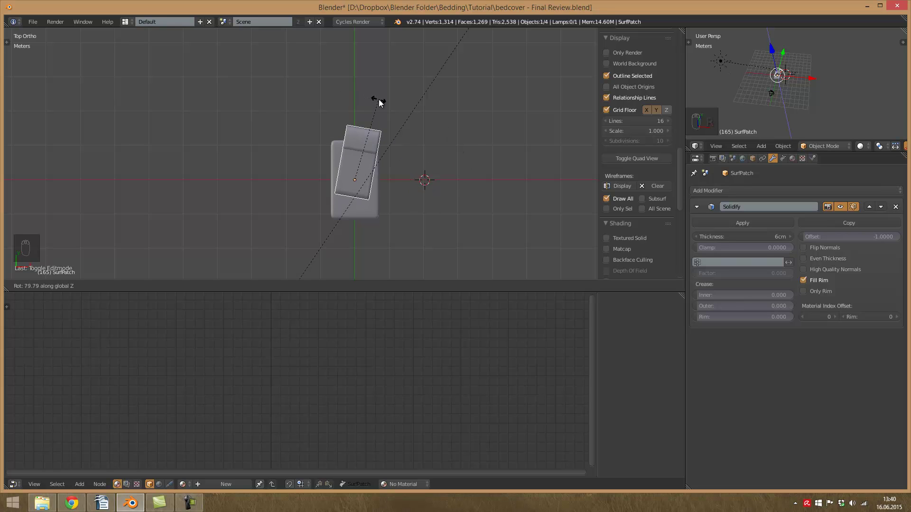
type("90")
key("Return")
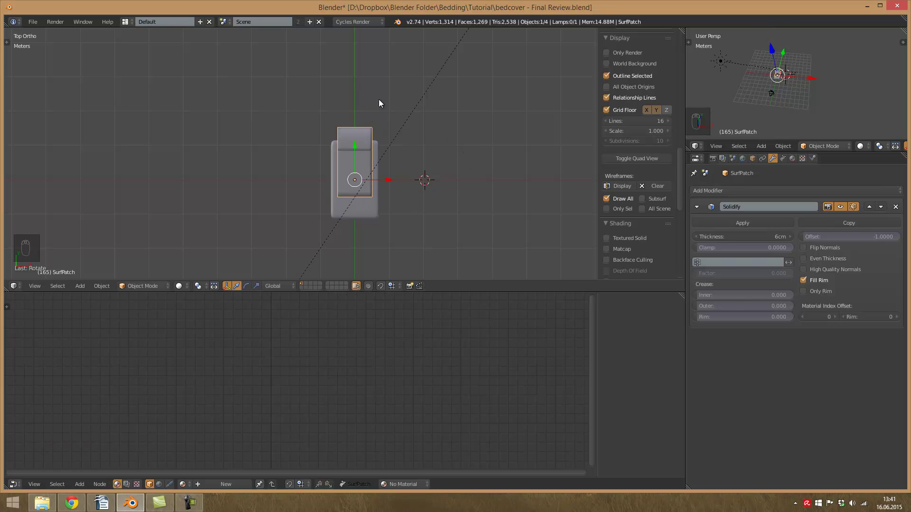
Move the cover along negative Y until it overhangs the mattress's foot end, and set its origin to its geometry
key("g")
key("y")
left_click(387, 134)
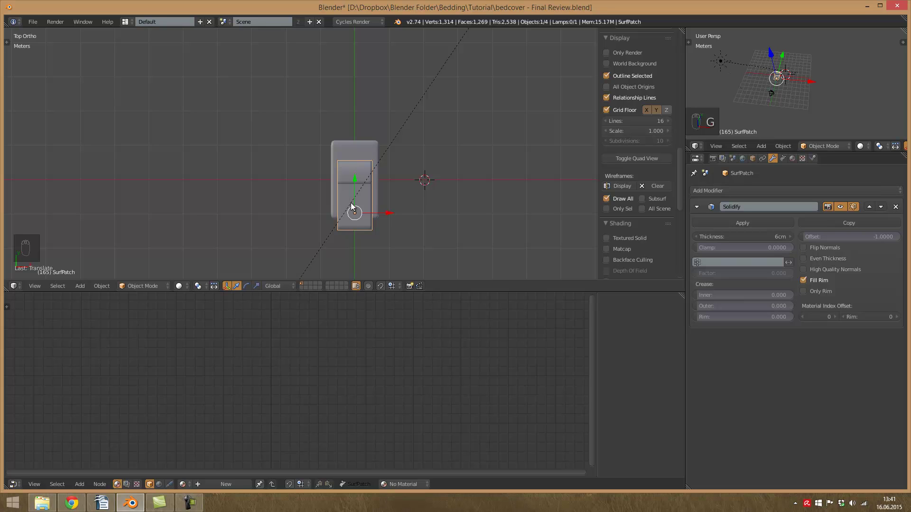
key("ctrl+alt+shift+c")
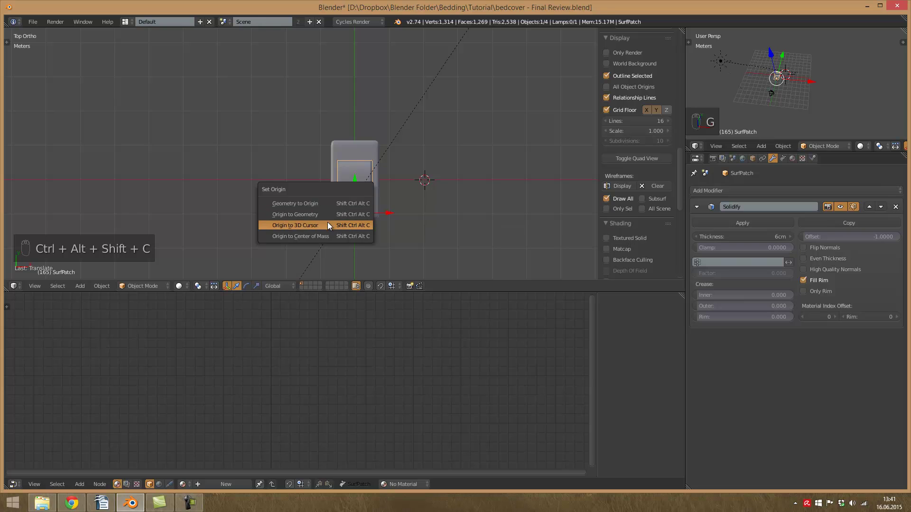
left_click(337, 215)
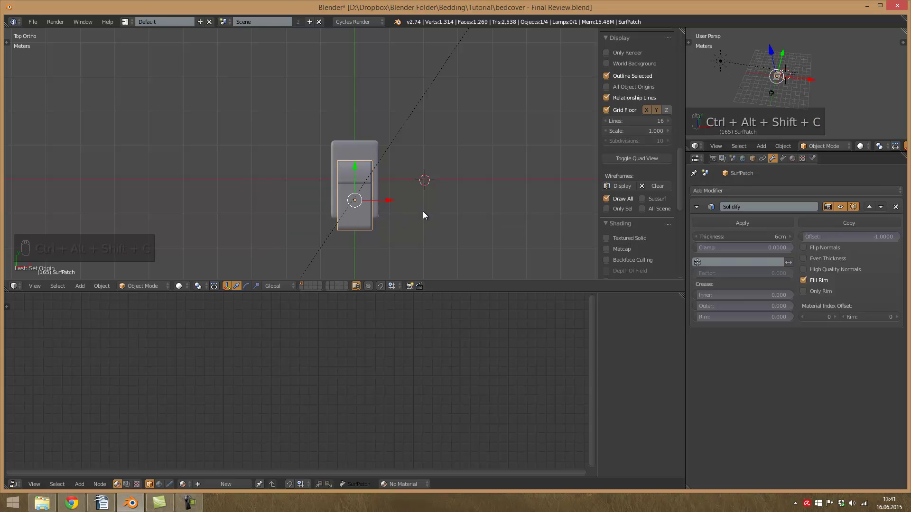
Stretch the cover along X to about twice its width so it overhangs both mattress sides, and nudge it along positive Y
scroll(422, 211, "up", 4)
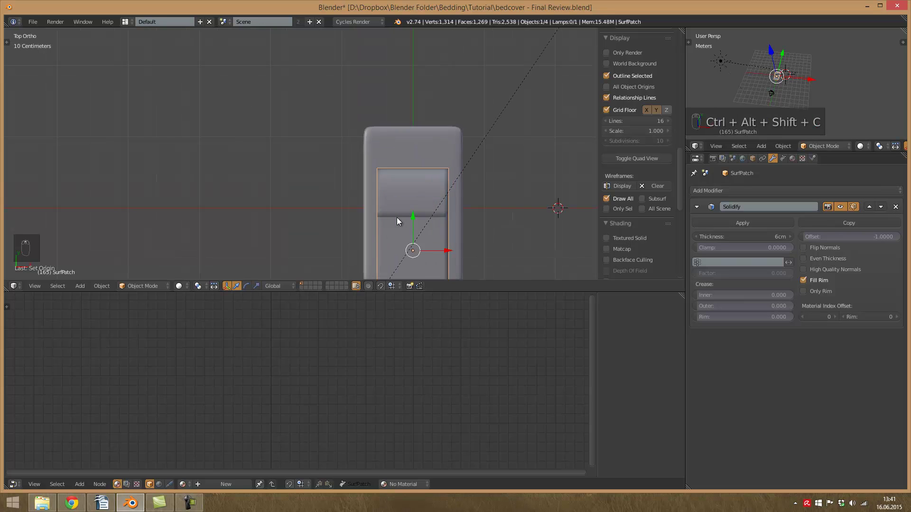
middle_click_drag(450, 220, 394, 149, "shift")
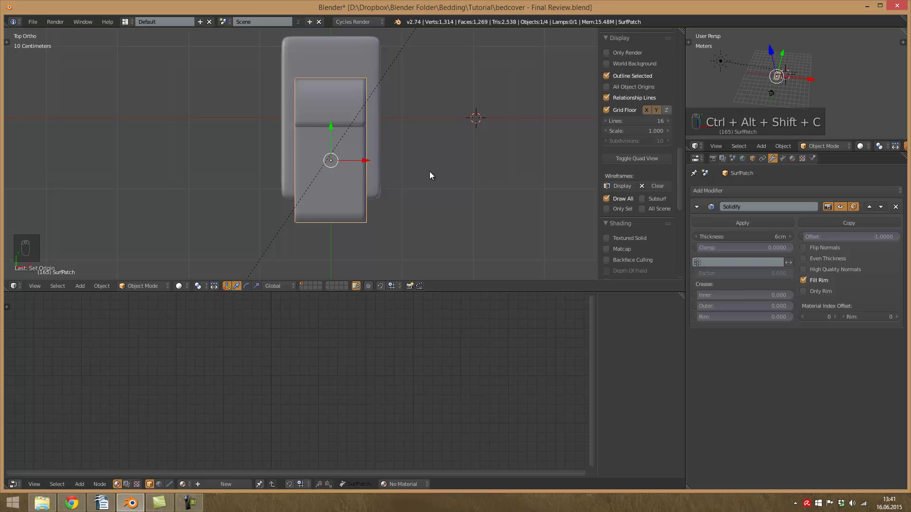
key("z")
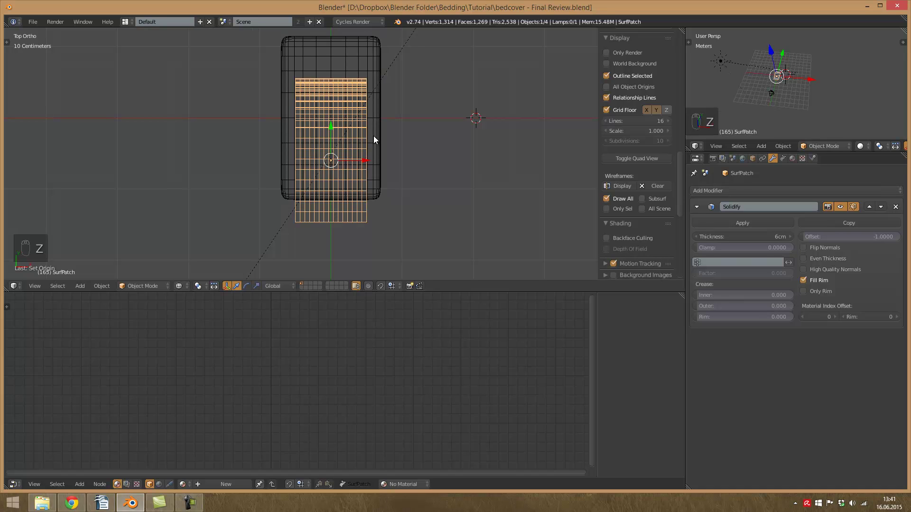
key("s")
key("x")
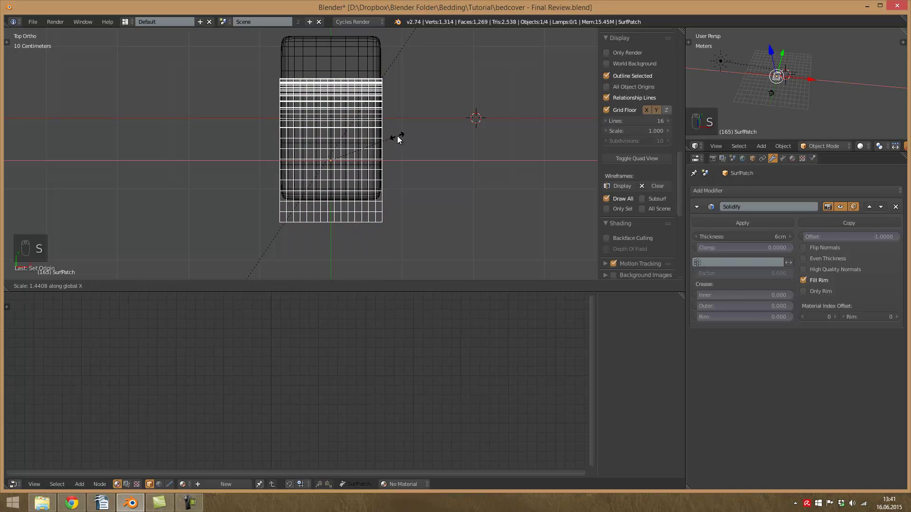
left_click(427, 141)
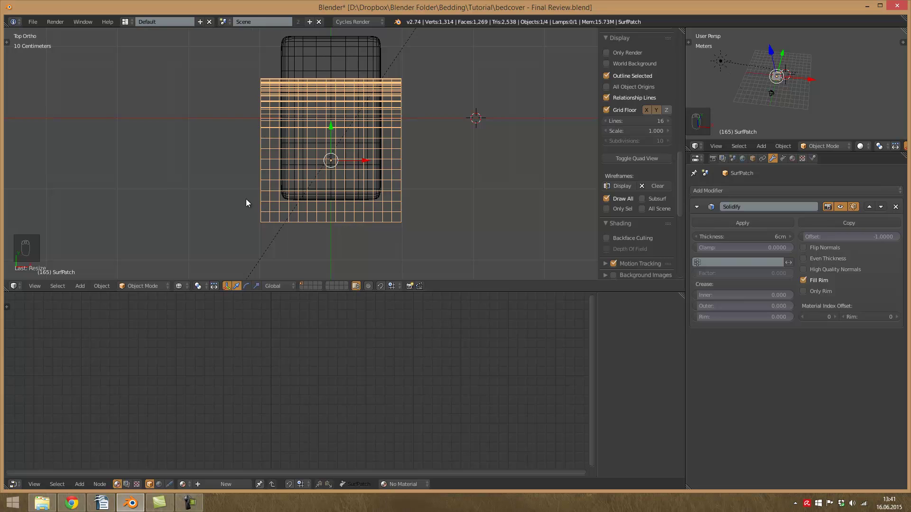
scroll(411, 176, "up", 3)
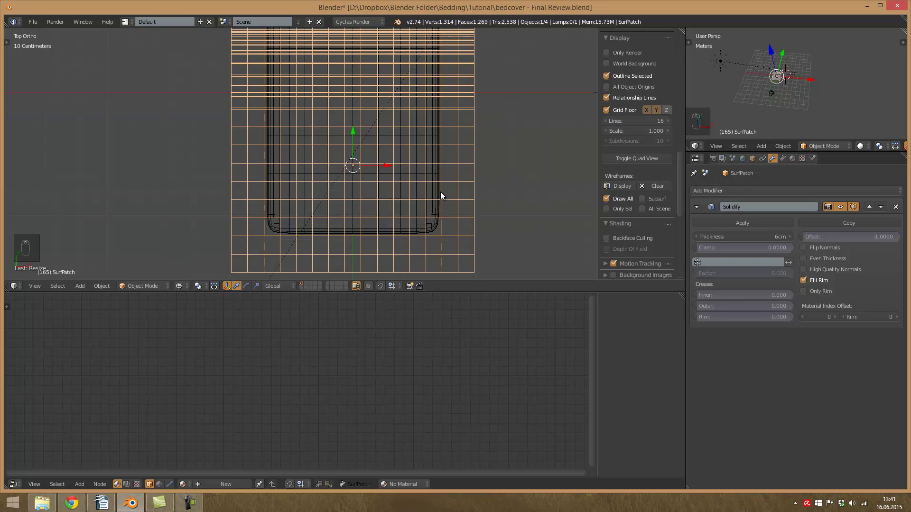
key("g")
key("y")
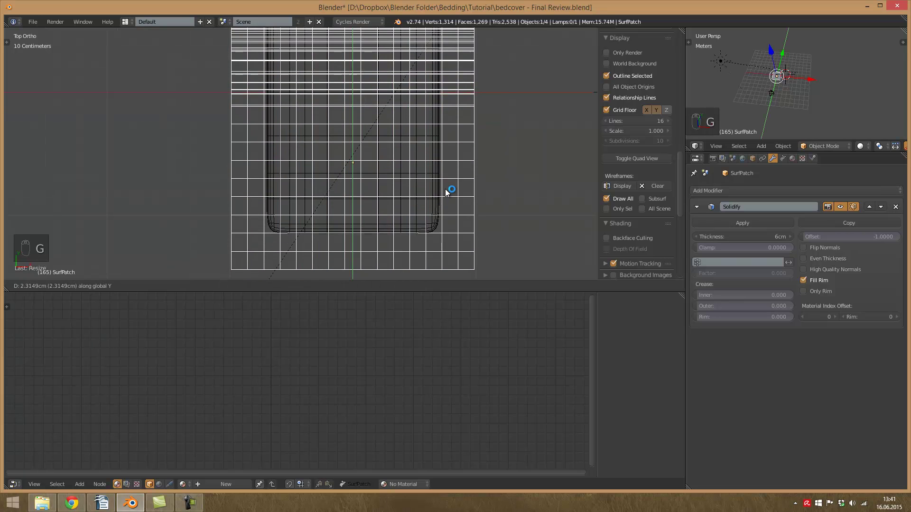
left_click(452, 190)
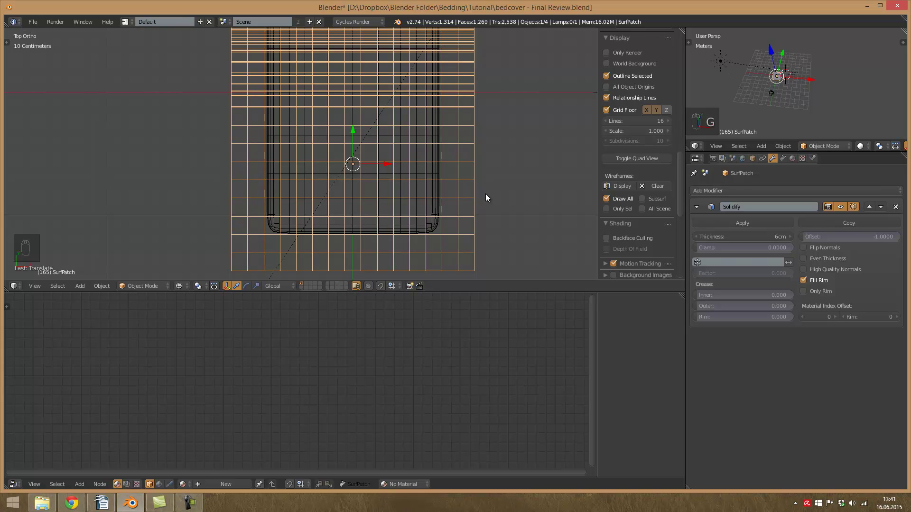
Scale the cover up uniformly by about 1.19 in top view and shift it slightly along negative Y
scroll(428, 189, "down", 2)
middle_click_drag(428, 190, 428, 191)
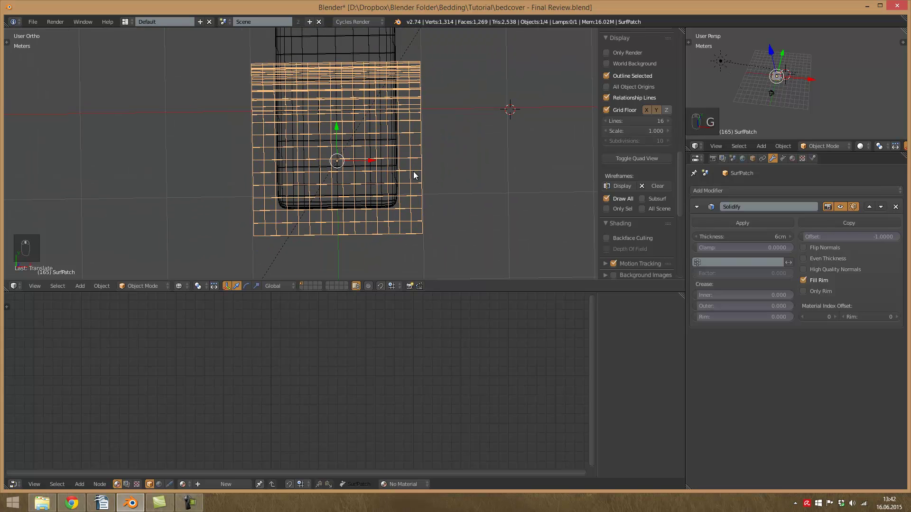
key("KP_7")
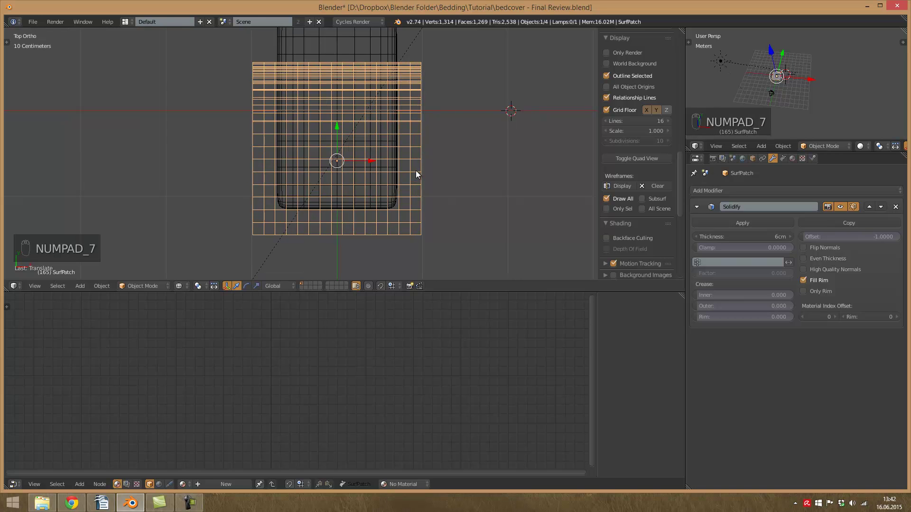
key("s")
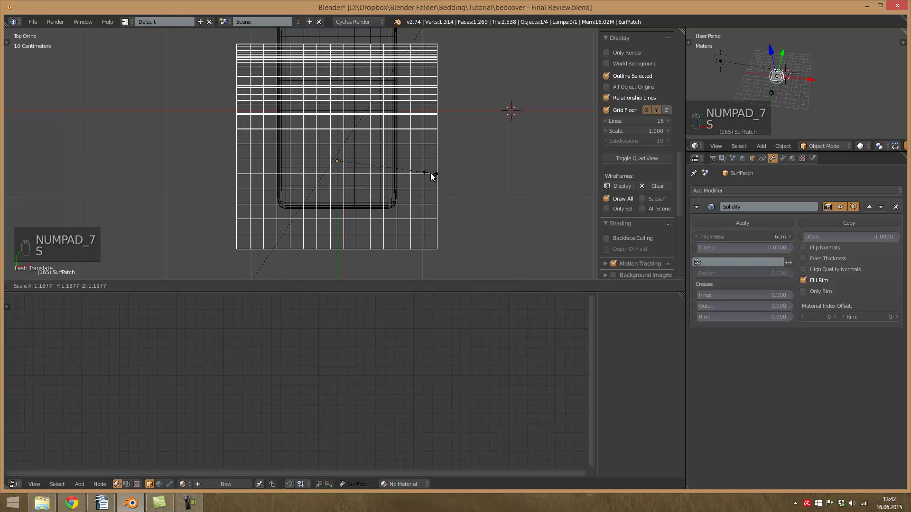
left_click(431, 172)
key("g")
key("y")
left_click(431, 178)
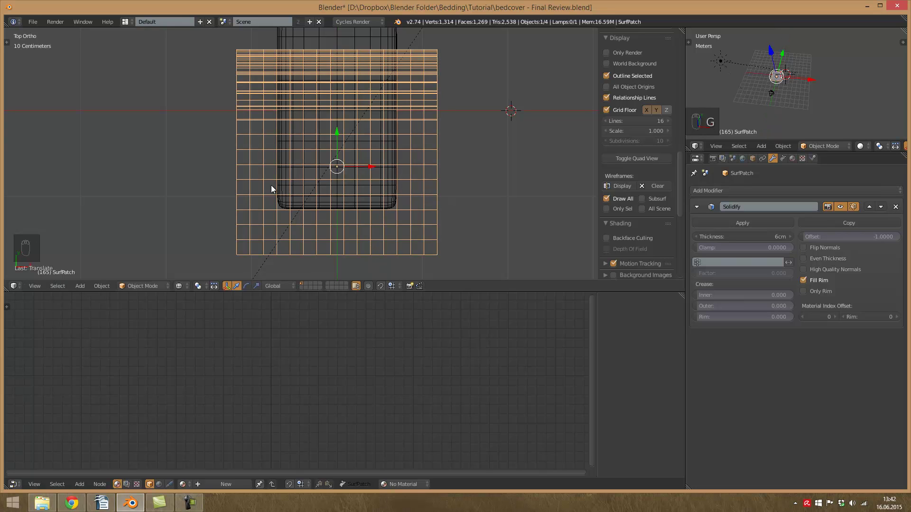
Check the cover's height from the side, scale it down uniformly to about 0.83, and move it about 6 cm along positive Y
scroll(434, 196, "down", 2)
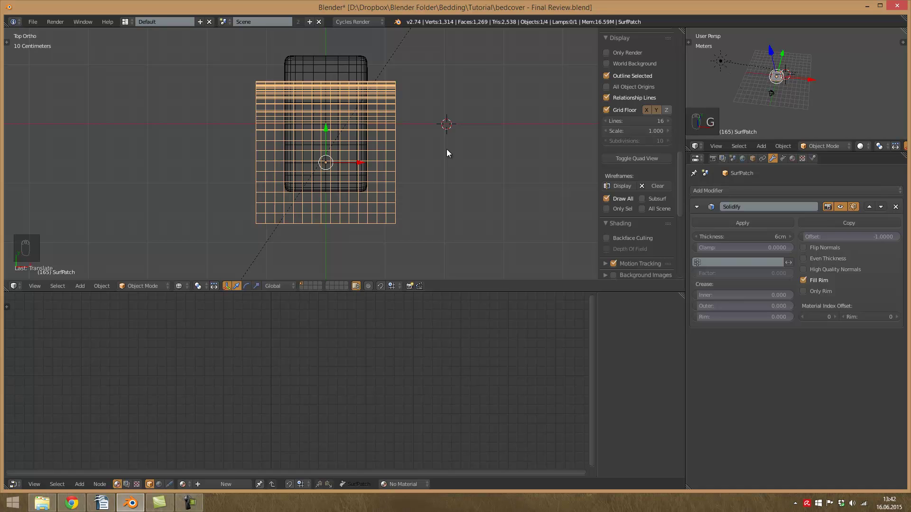
key("KP_3")
scroll(417, 162, "up", 5)
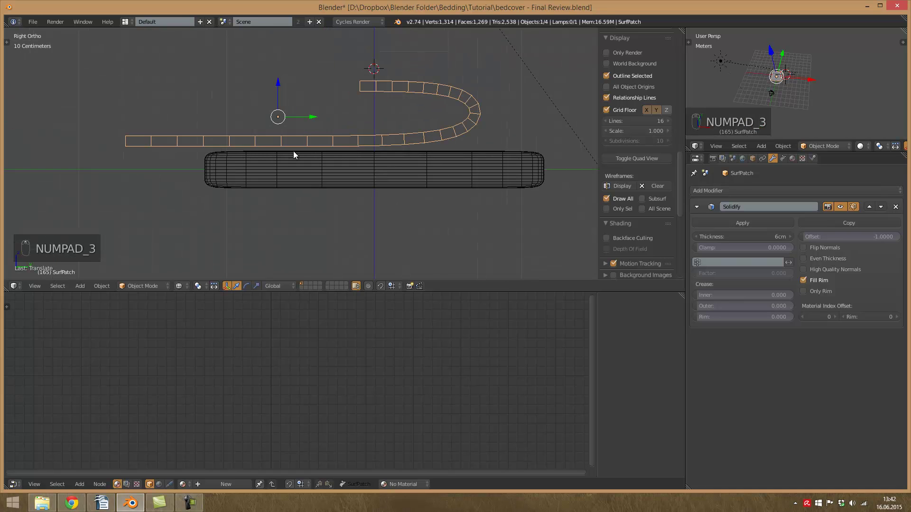
middle_click_drag(336, 169, 367, 148, "shift")
key("KP_7")
scroll(379, 142, "down", 4)
key("s")
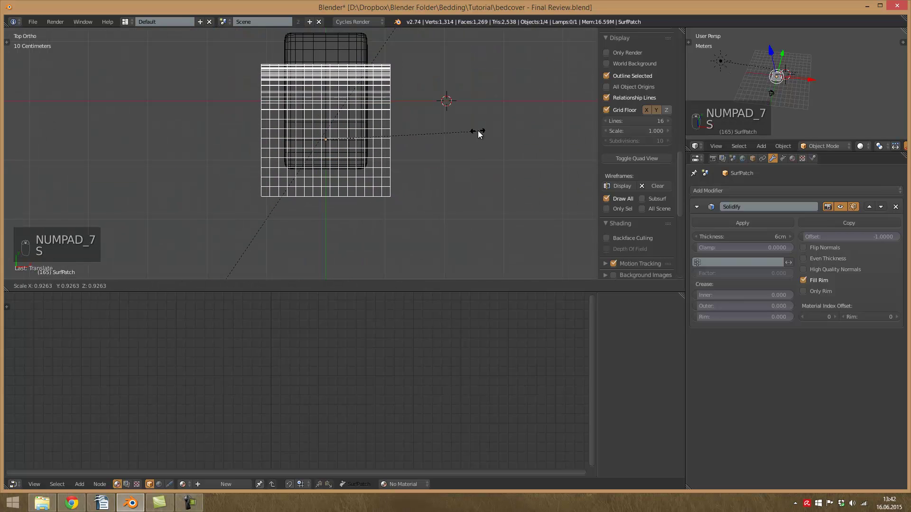
left_click(464, 125)
key("g")
key("y")
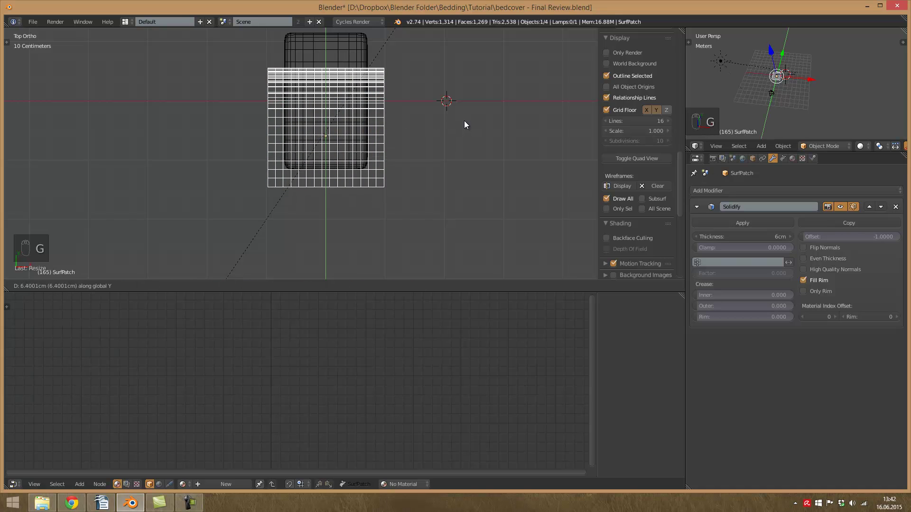
left_click(464, 122)
scroll(366, 159, "up", 4)
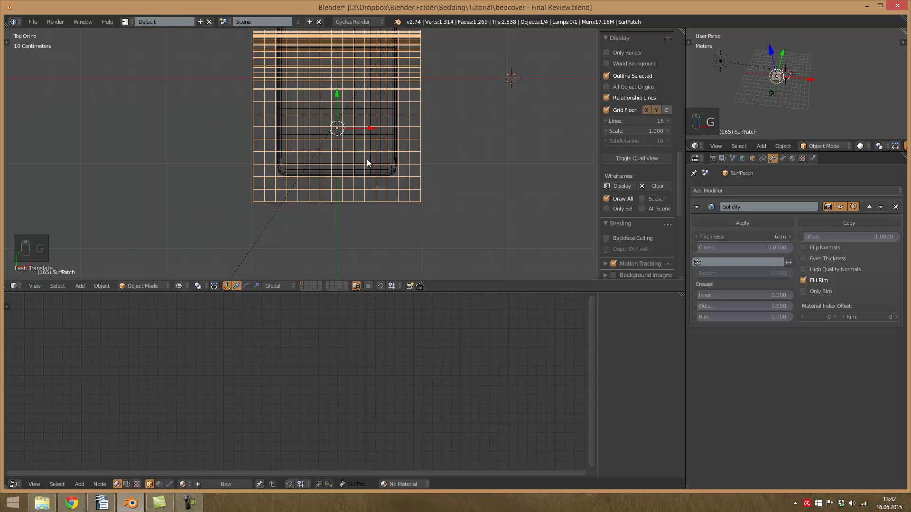
key("d")
left_click_drag(360, 189, 368, 216)
mouse_move(441, 140)
left_mouse_down()
mouse_move(472, 140)
mouse_move(453, 150)
mouse_move(466, 149)
left_mouse_up()
mouse_move(489, 154)
right_mouse_down()
mouse_move(474, 140)
mouse_move(358, 175)
right_mouse_up()
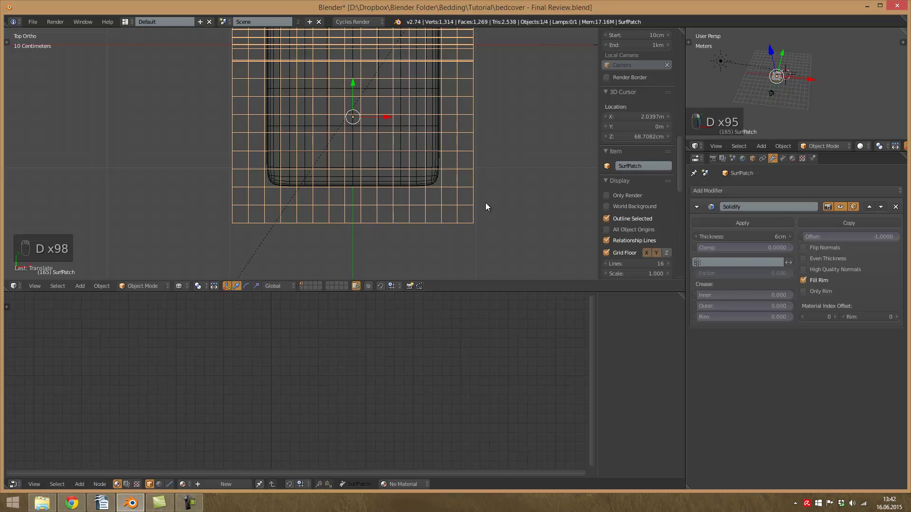
Remove the Solidify modifier from the cover and return the viewport to solid shading
key("KP_3")
key("Tab")
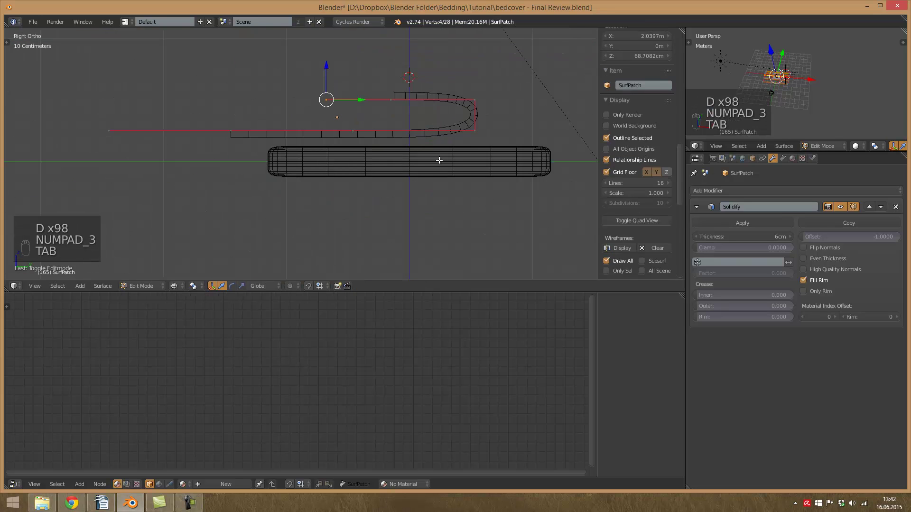
key("Tab")
middle_click_drag(449, 165, 431, 146)
key("KP_3")
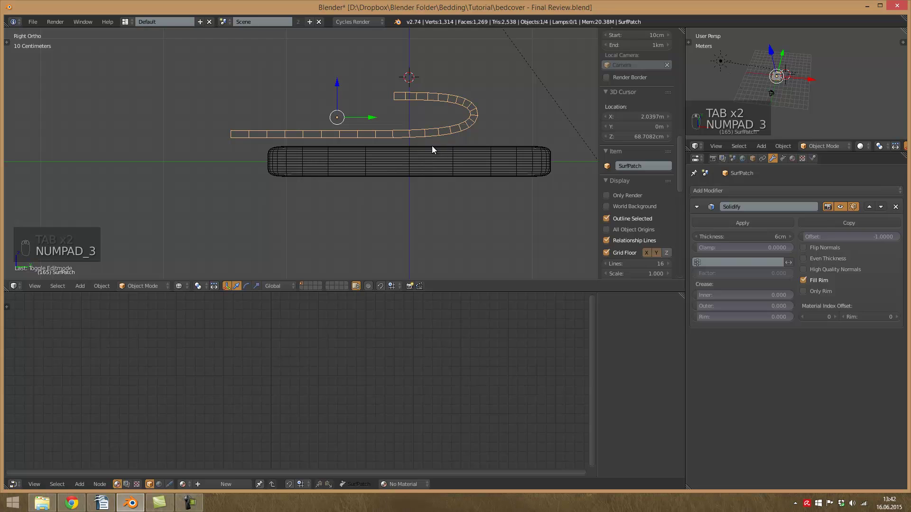
left_click(896, 208)
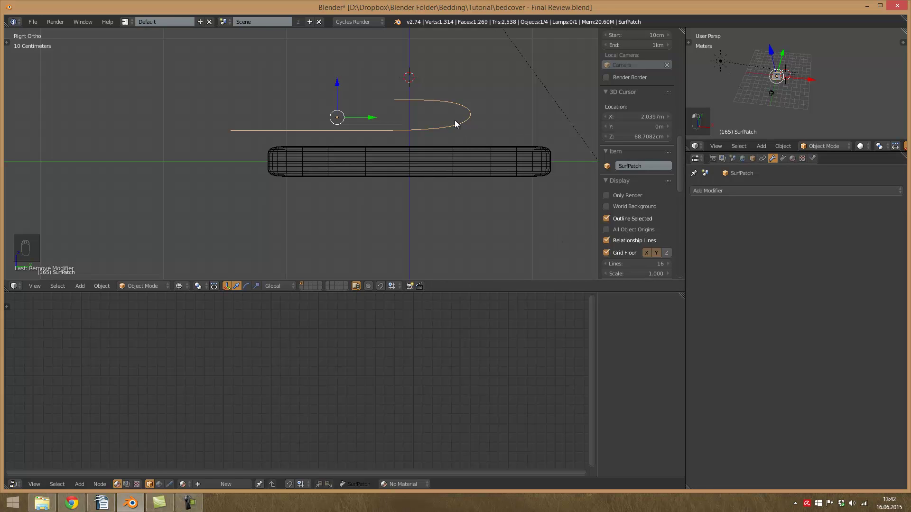
middle_click_drag(394, 138, 399, 176)
key("z")
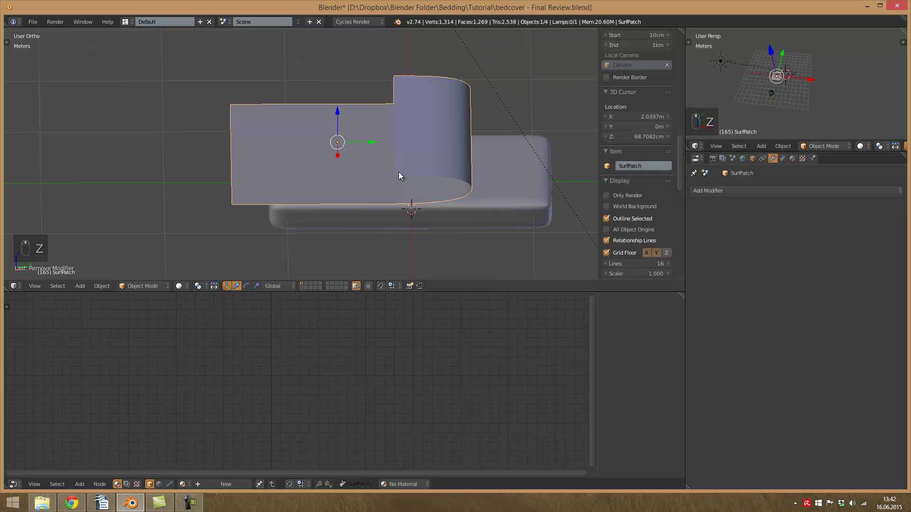
Duplicate the cover surface in place and move the copy to the last layer as a backup
middle_click_drag(354, 158, 435, 158)
left_click(813, 158)
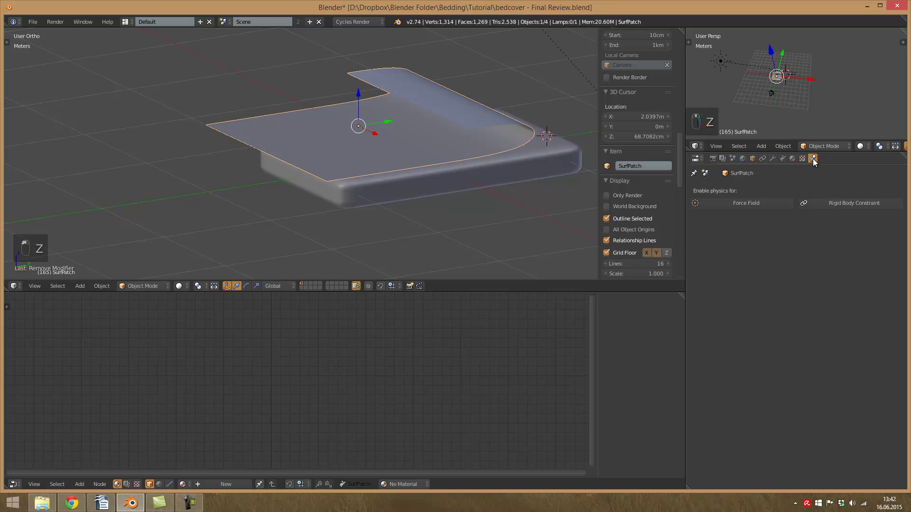
key("alt+c")
left_click(454, 123)
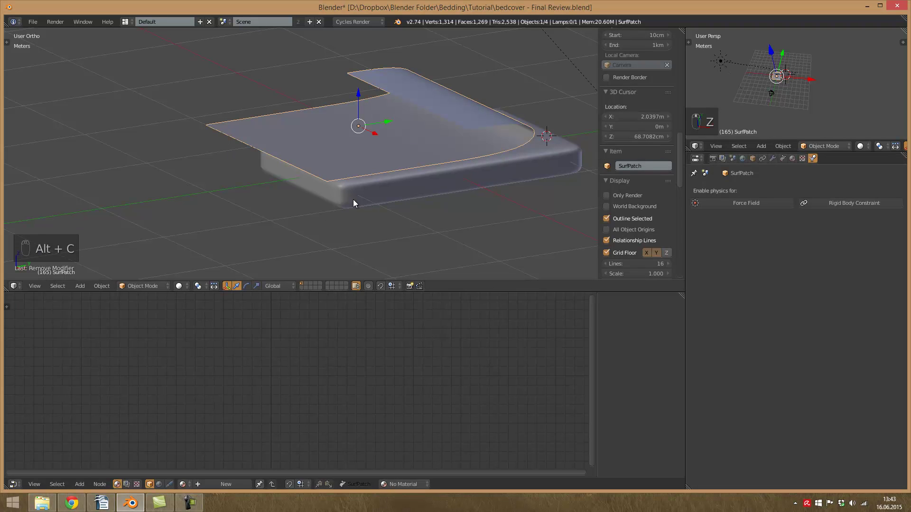
key("shift+d")
right_click(411, 170)
key("m")
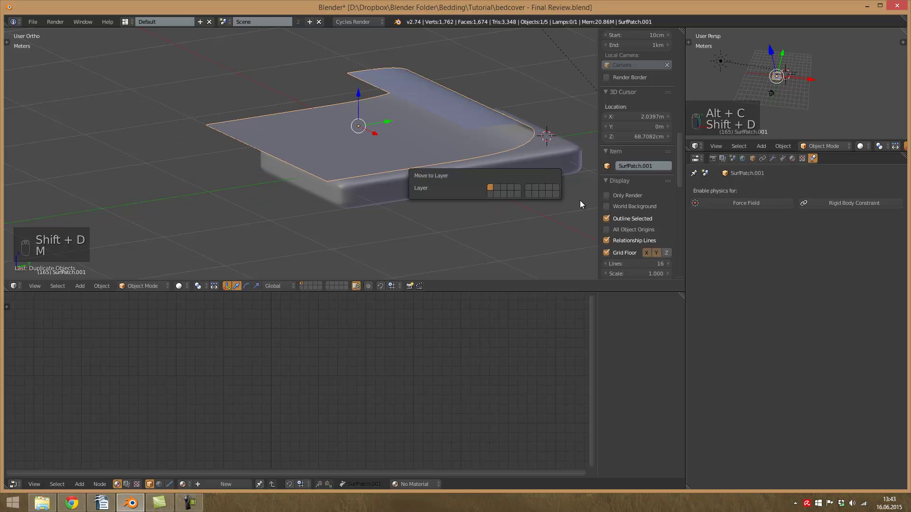
left_click(556, 194)
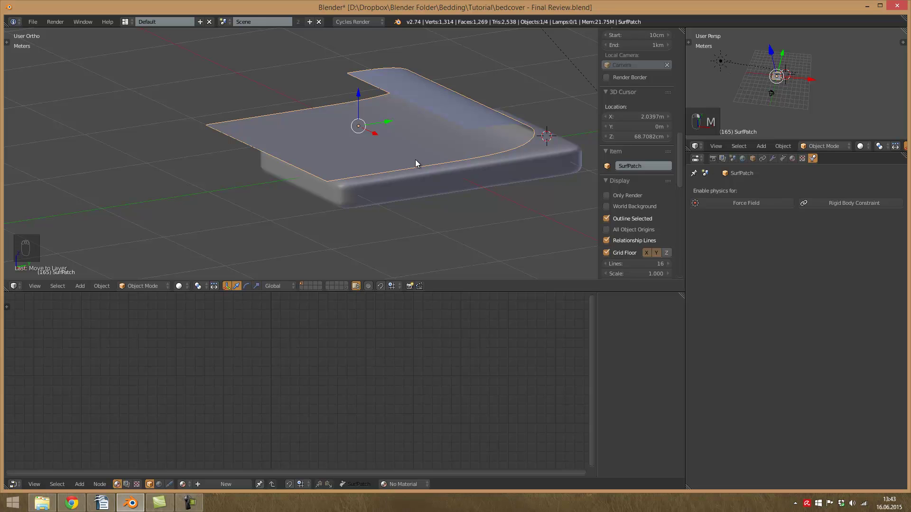
Convert the original cover surface to a mesh and check its grid in Edit Mode before returning to Object Mode
key("alt+c")
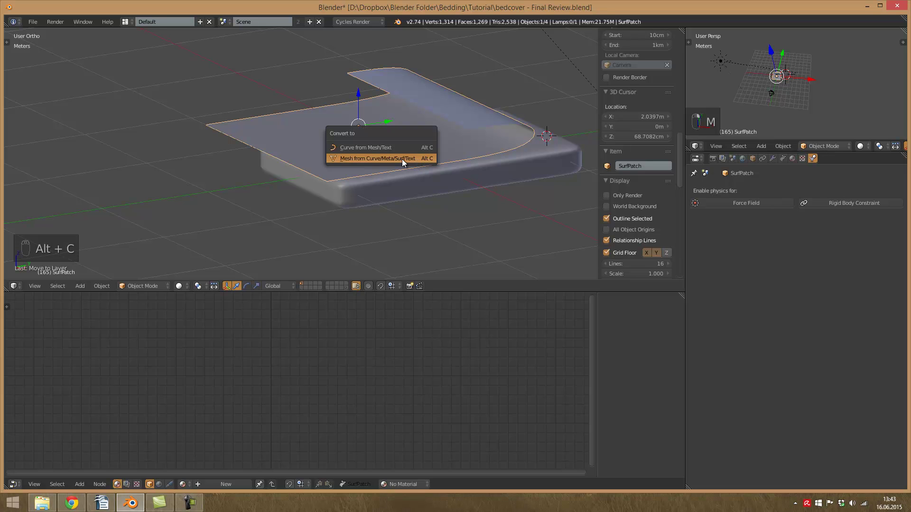
left_click(402, 158)
key("Tab")
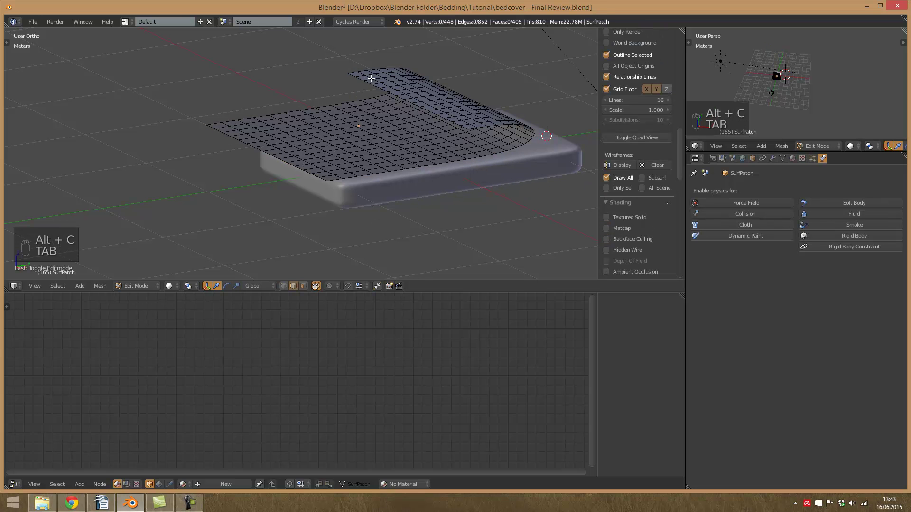
right_click(357, 73)
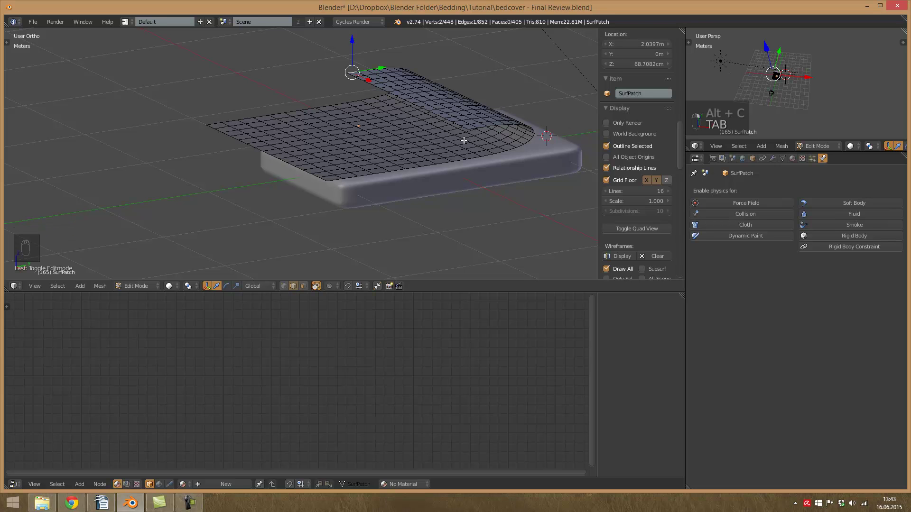
key("Tab")
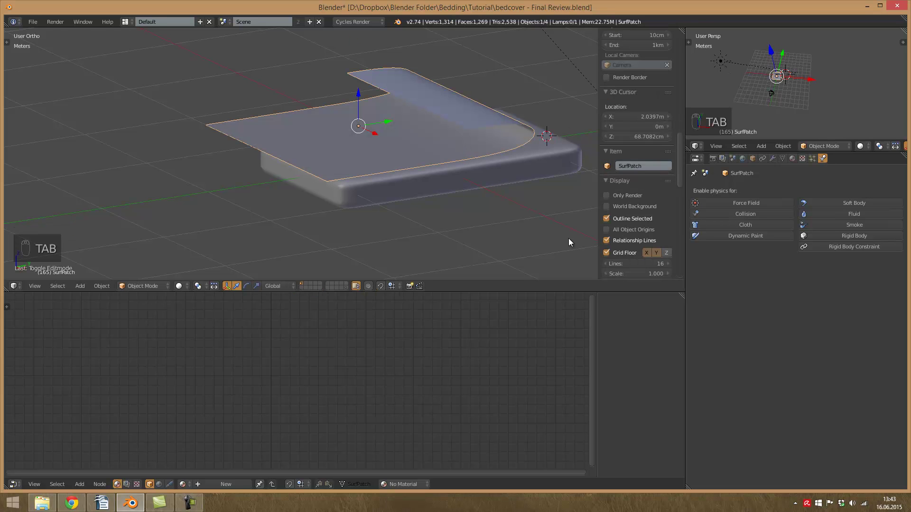
Enable Cloth physics on the cover mesh and view the cover from above and at an angle
left_click(750, 226)
middle_click_drag(335, 160, 357, 163)
key("KP_7")
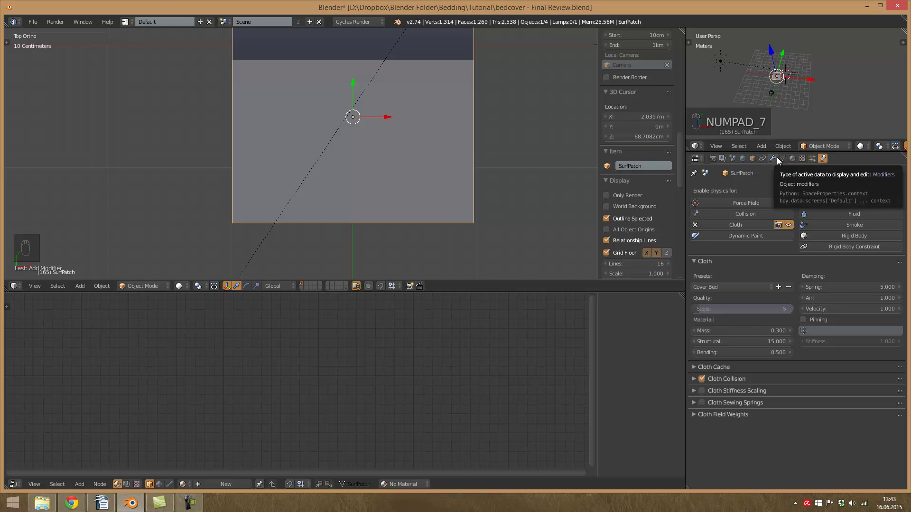
middle_click_drag(471, 139, 372, 68)
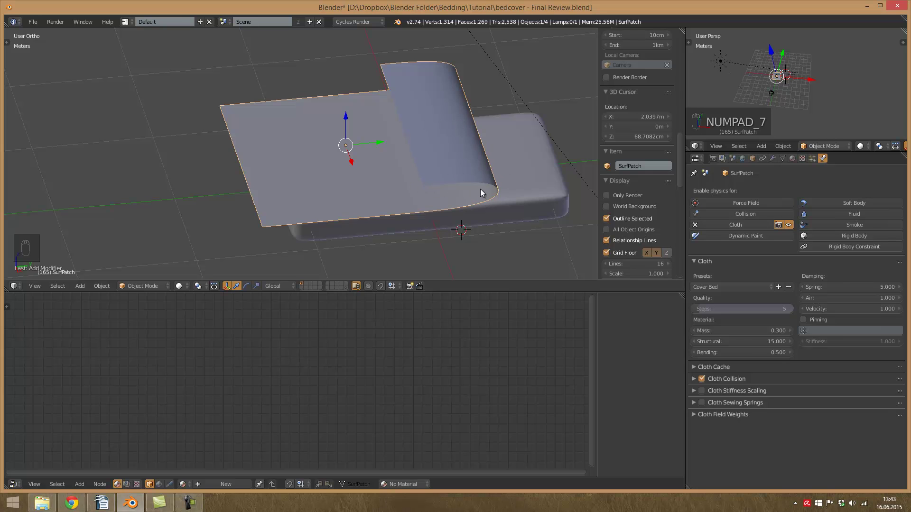
Enable Self Collision in the cover's cloth collision settings and view the fold from low angles and from the right side
left_click(736, 288)
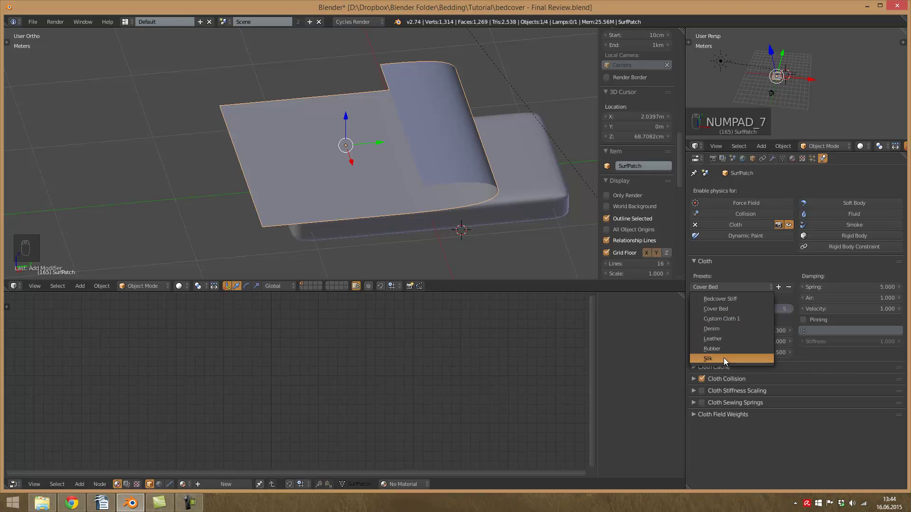
left_click(728, 262)
left_click(728, 262)
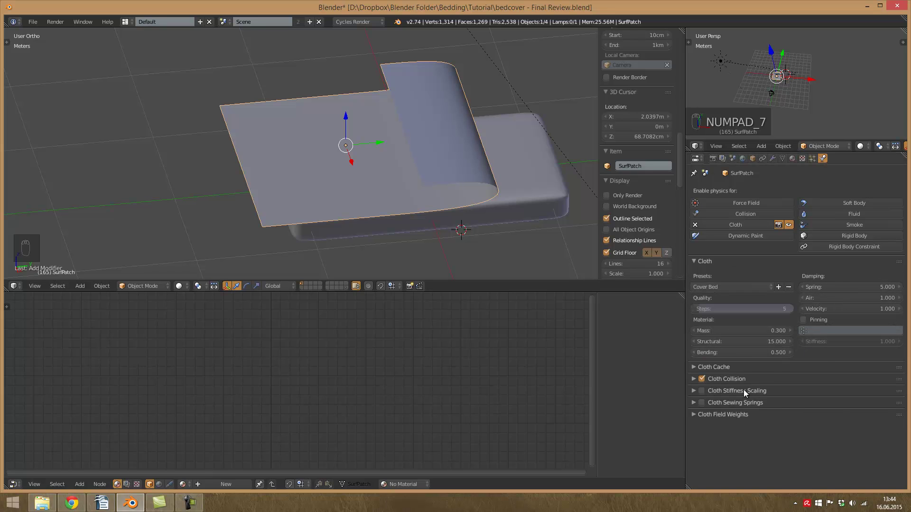
left_click(735, 380)
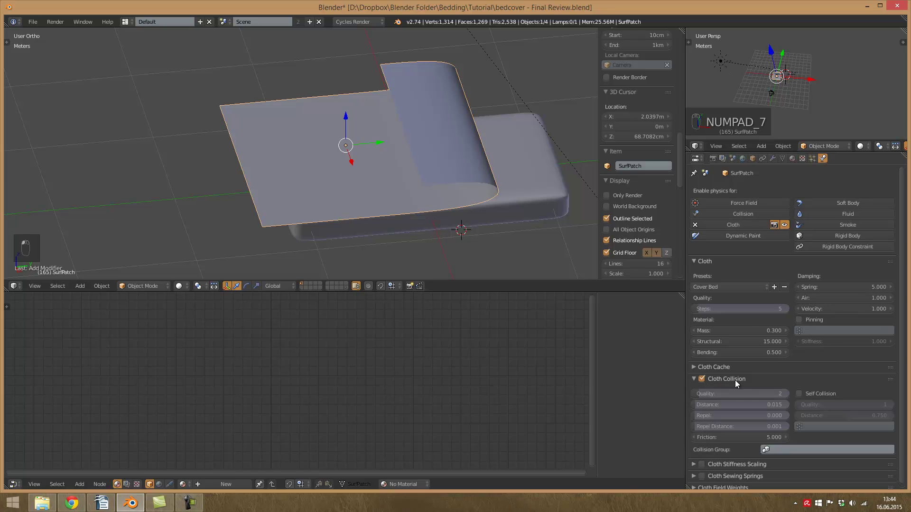
left_click(799, 394)
middle_click_drag(408, 157, 423, 153)
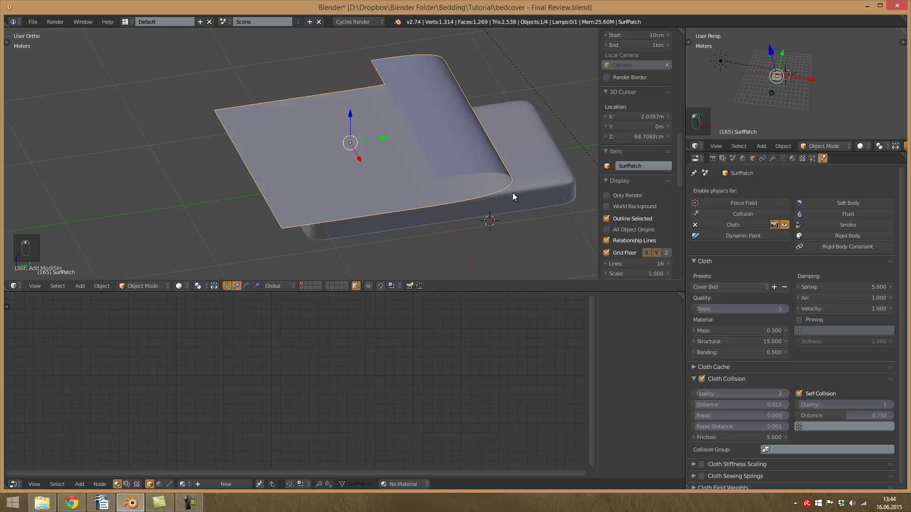
middle_click_drag(465, 179, 461, 126)
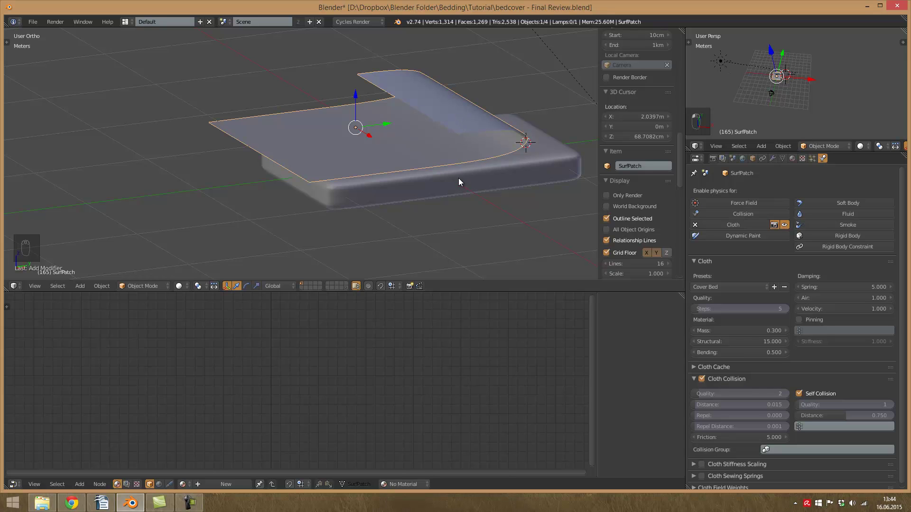
scroll(463, 175, "up", 1)
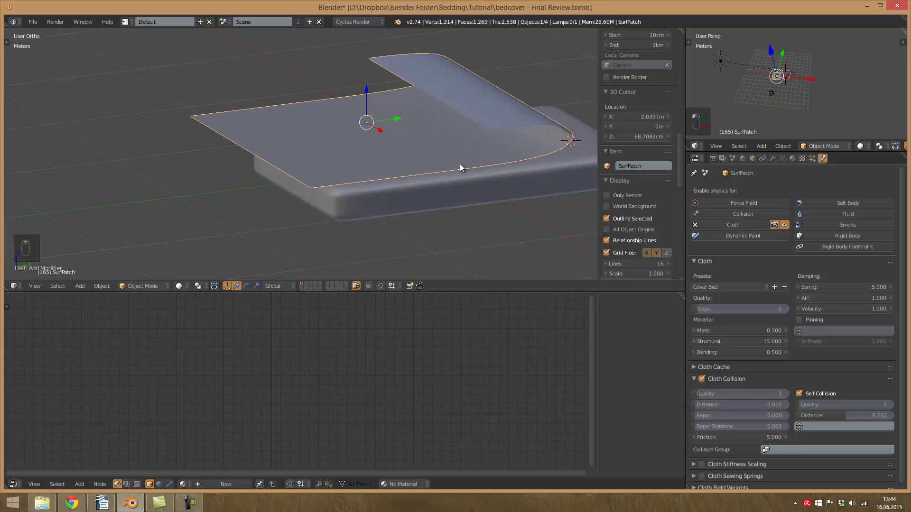
middle_click_drag(453, 172, 445, 164)
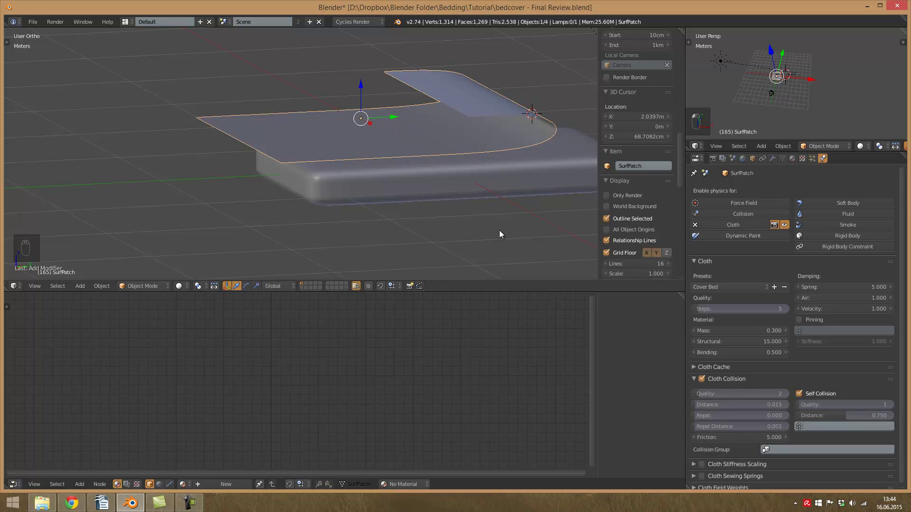
middle_click_drag(479, 144, 481, 137)
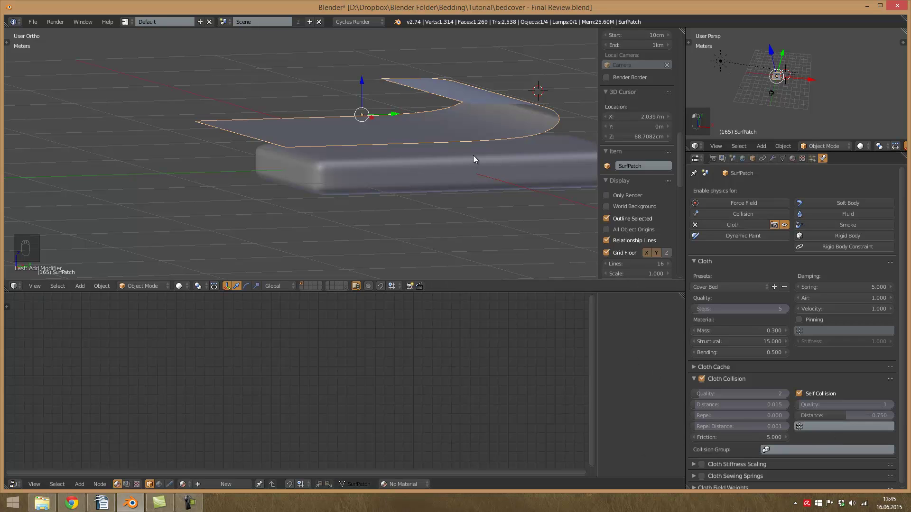
key("KP_3")
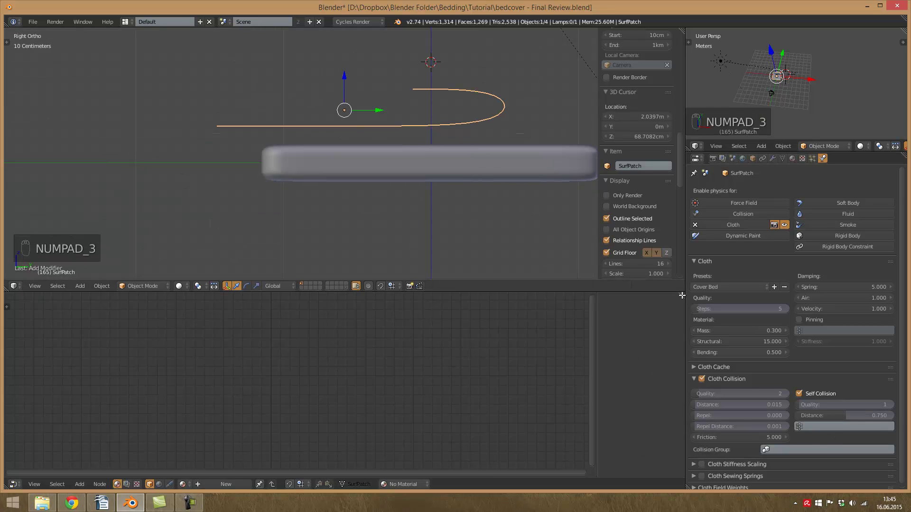
Split off a Timeline editor beneath the node editor and set the animation's end frame to 100
key("n")
key("n")
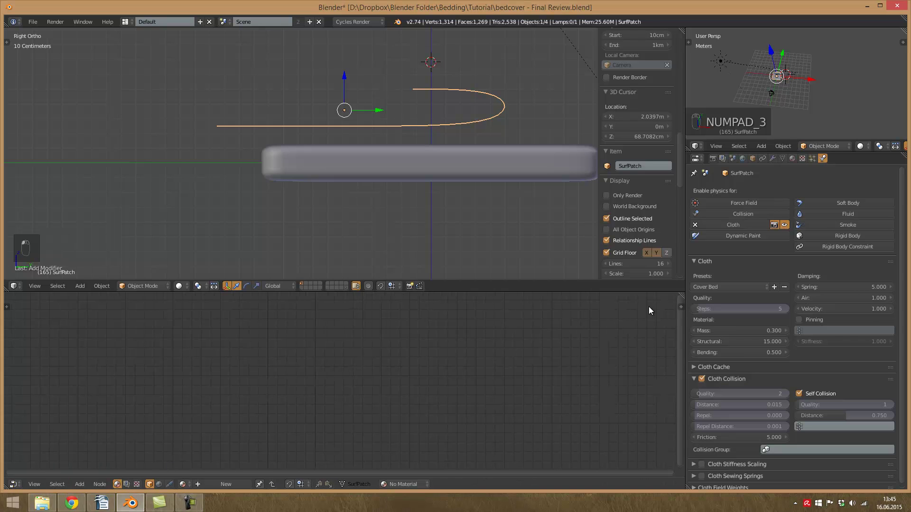
left_click_drag(680, 295, 683, 416)
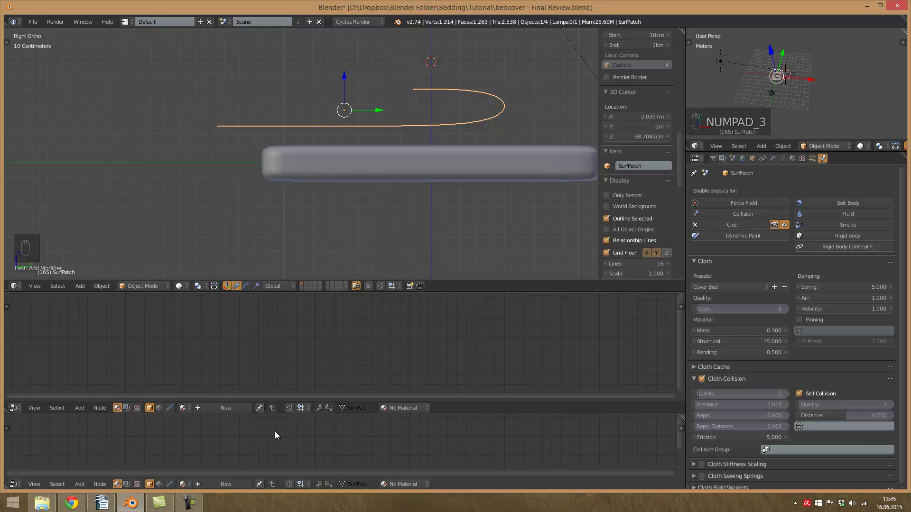
left_click(13, 484)
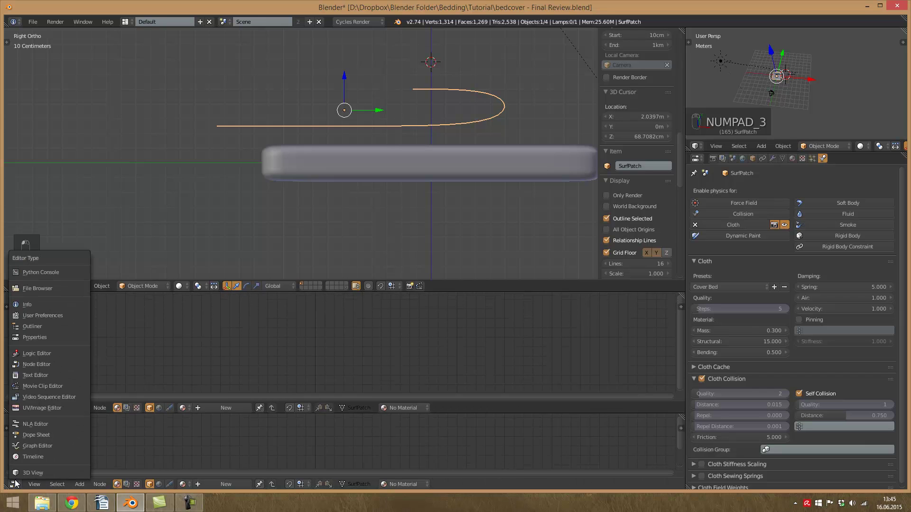
left_click(45, 455)
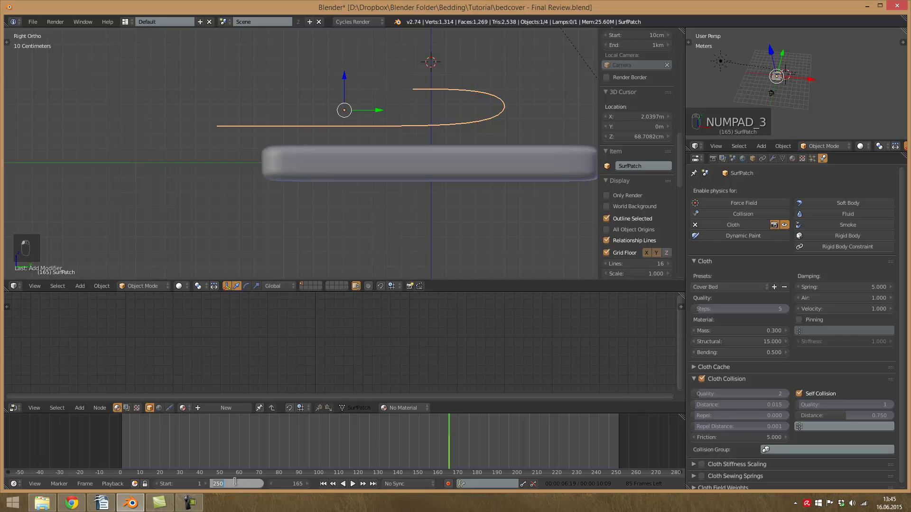
type("100")
key("Return")
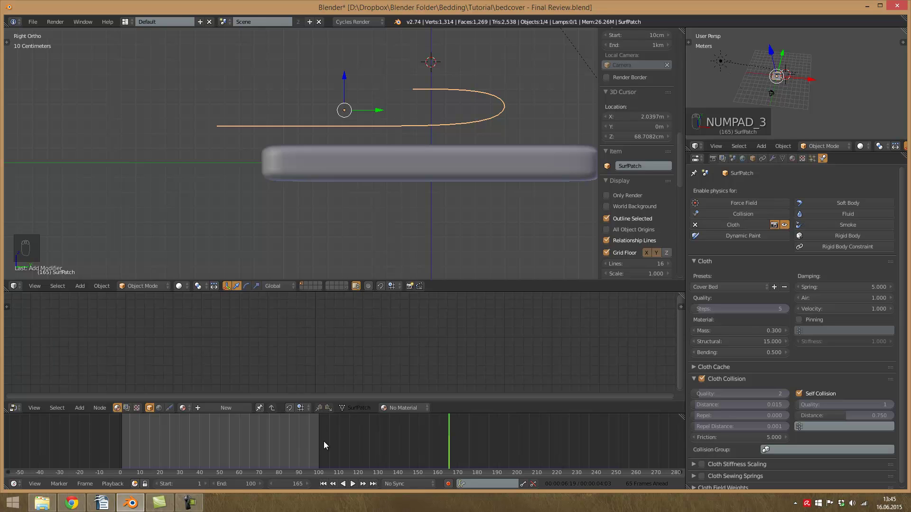
Play the cloth simulation to frame 18 and mark the gap between the folded layers with a grease pencil double arrow
key("alt+a")
key("alt+a")
mouse_move(437, 177)
middle_mouse_down()
mouse_move(472, 175)
mouse_move(426, 139)
mouse_move(233, 149)
mouse_move(366, 147)
mouse_move(331, 176)
mouse_move(445, 205)
mouse_move(406, 202)
mouse_move(461, 174)
mouse_move(491, 141)
mouse_move(444, 143)
mouse_move(426, 162)
middle_mouse_up()
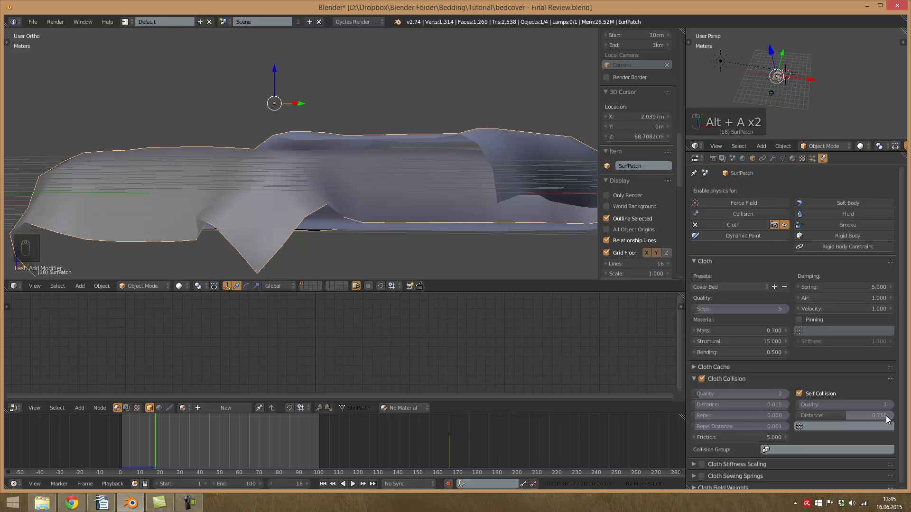
middle_click_drag(451, 137, 448, 150)
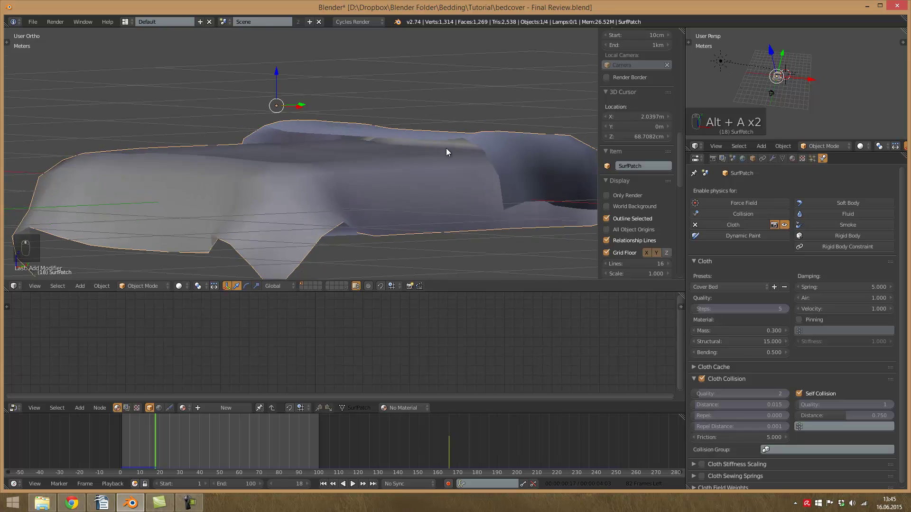
scroll(457, 137, "up", 2)
mouse_move(443, 131)
left_mouse_down()
mouse_move(443, 160)
mouse_move(449, 139)
left_mouse_up()
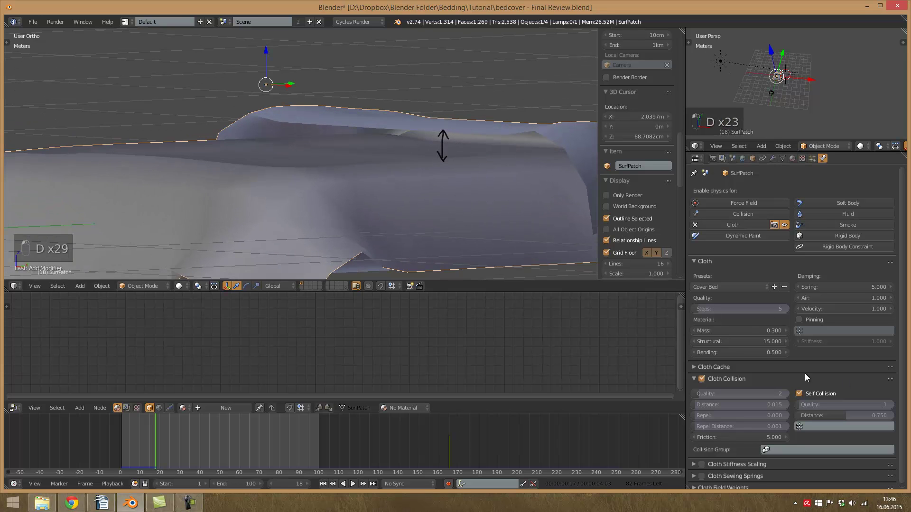
Add a Solidify modifier to the cover with a thickness of 5 cm
left_click(773, 159)
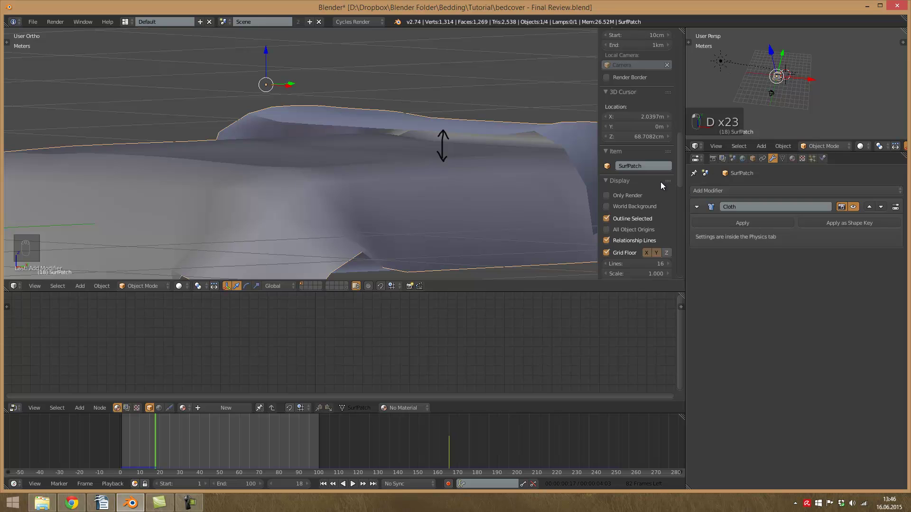
left_click(725, 190)
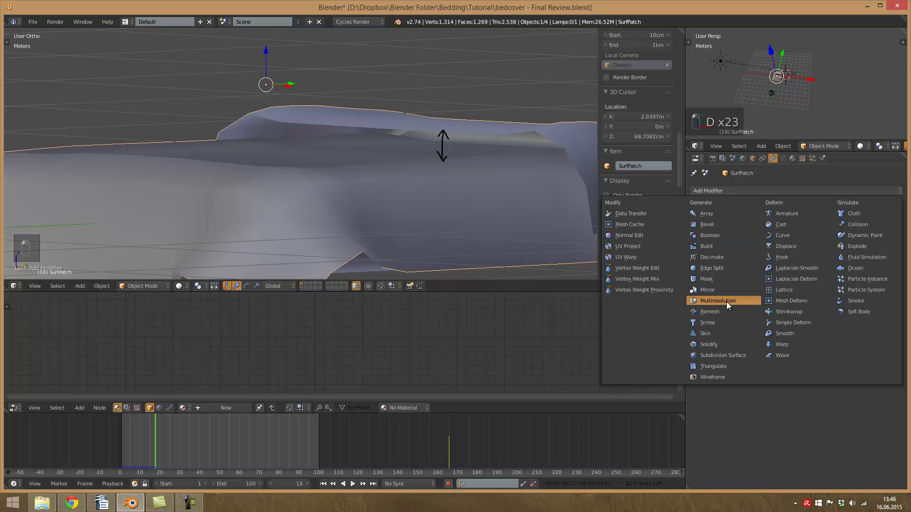
left_click(715, 343)
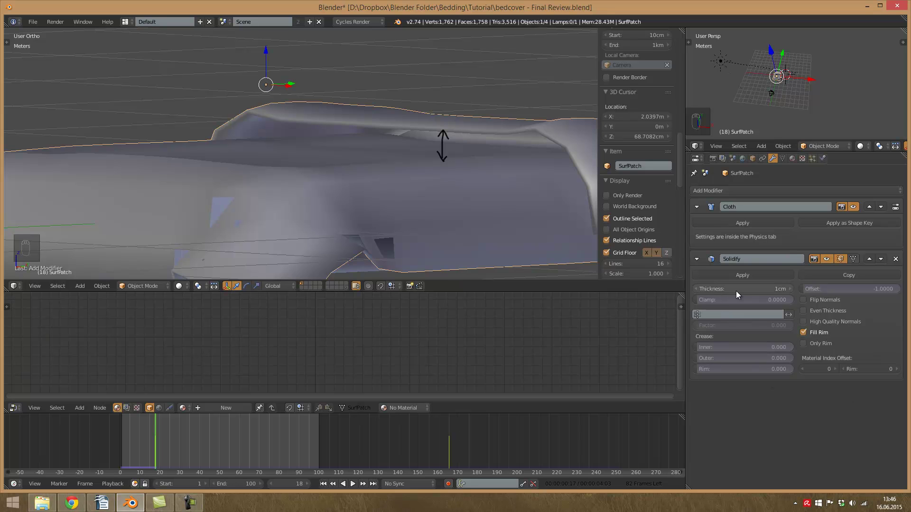
left_click_drag(744, 291, 745, 291)
Erase the grease pencil arrow drawn over the cover's fold
middle_click_drag(449, 153, 400, 145)
scroll(403, 137, "down", 2)
key("d")
key("d")
key("d")
key("d")
key("d")
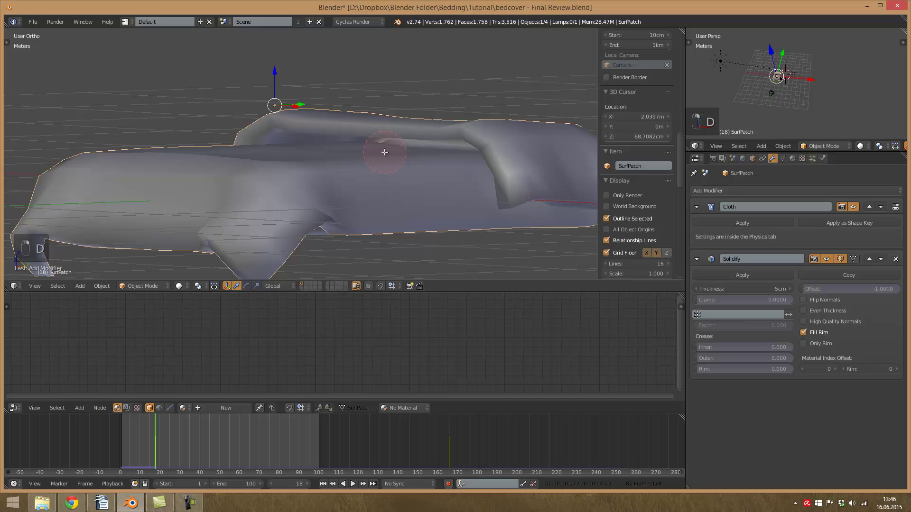
Reduce the cloth's self-collision distance to 0.500, replaying the simulation to frame 65 to check how the fold settles
left_click(823, 159)
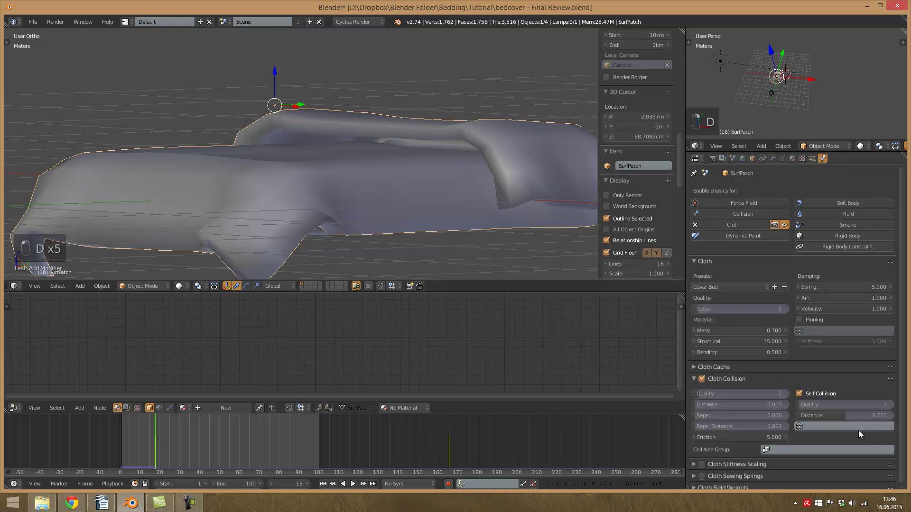
left_click_drag(868, 419, 854, 418)
key("alt+a")
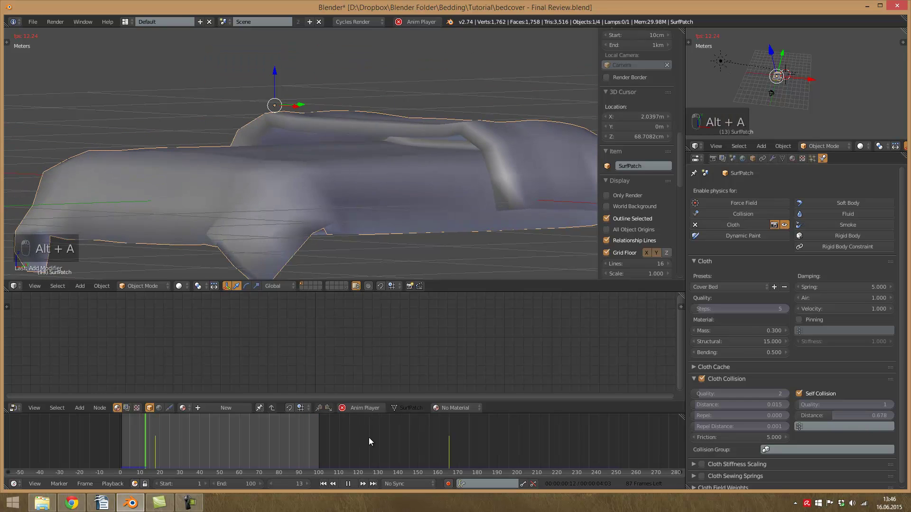
left_click_drag(834, 417, 775, 417)
middle_click_drag(276, 179, 268, 192)
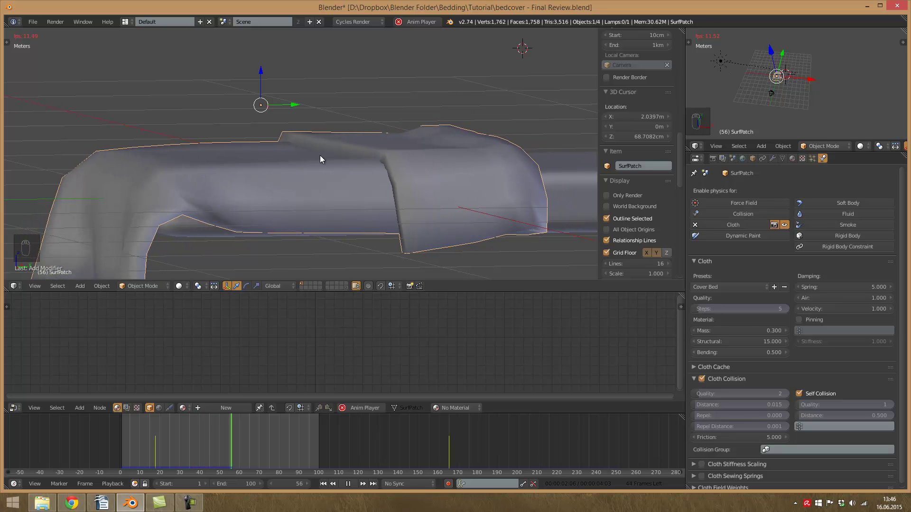
key("alt+a")
scroll(369, 163, "down", 3)
middle_click_drag(341, 203, 354, 181)
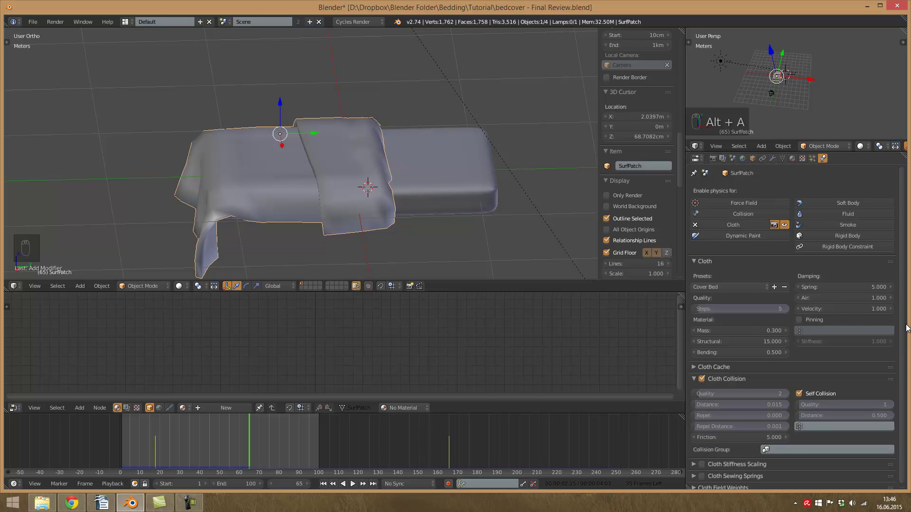
Set the cloth collision friction to 25 and replay the simulation, stopping at frame 29
scroll(841, 397, "down", 1)
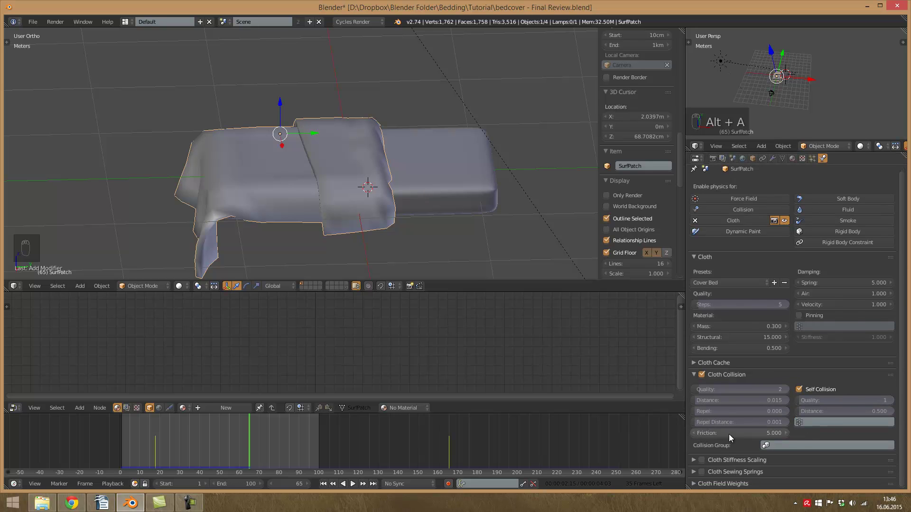
left_click(746, 434)
type("250")
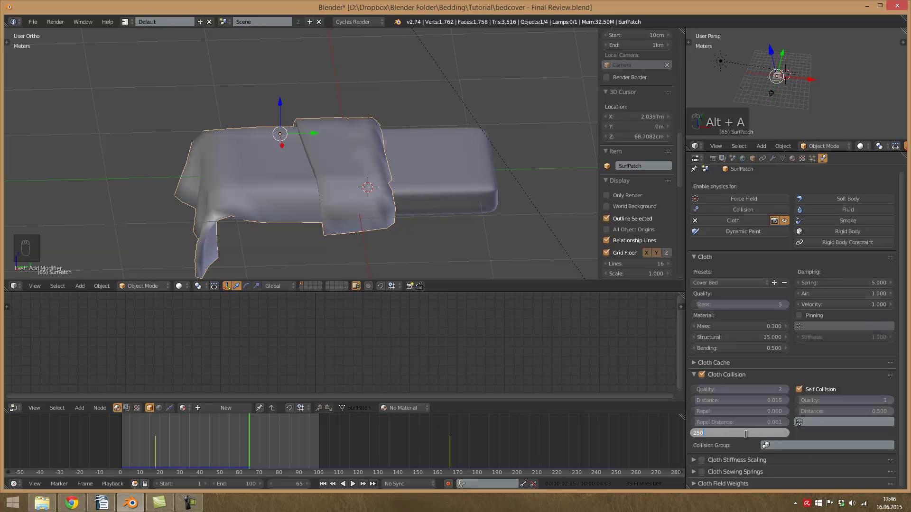
key("BackSpace")
key("Return")
left_click(306, 449)
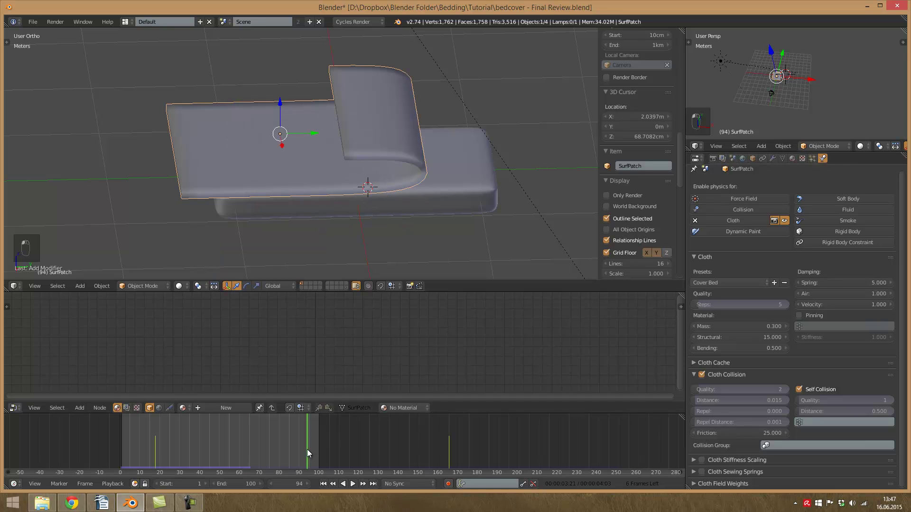
key("alt+a")
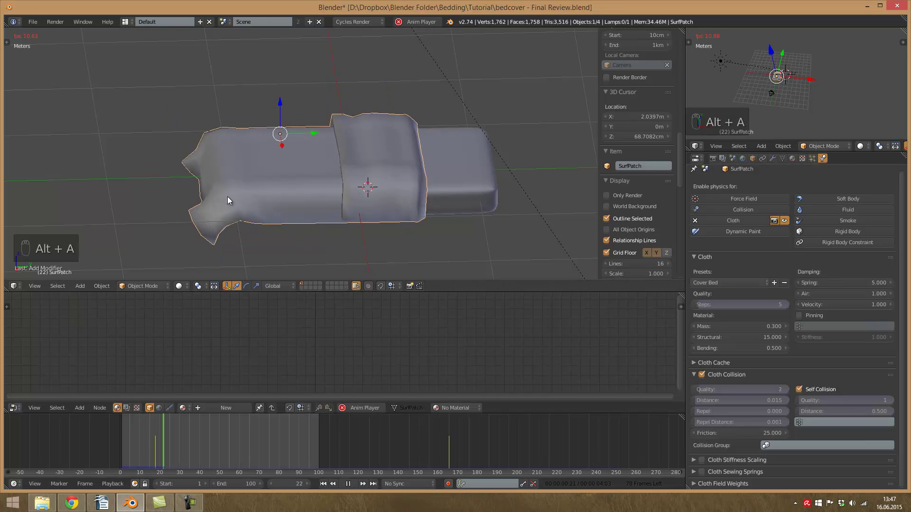
key("alt+a")
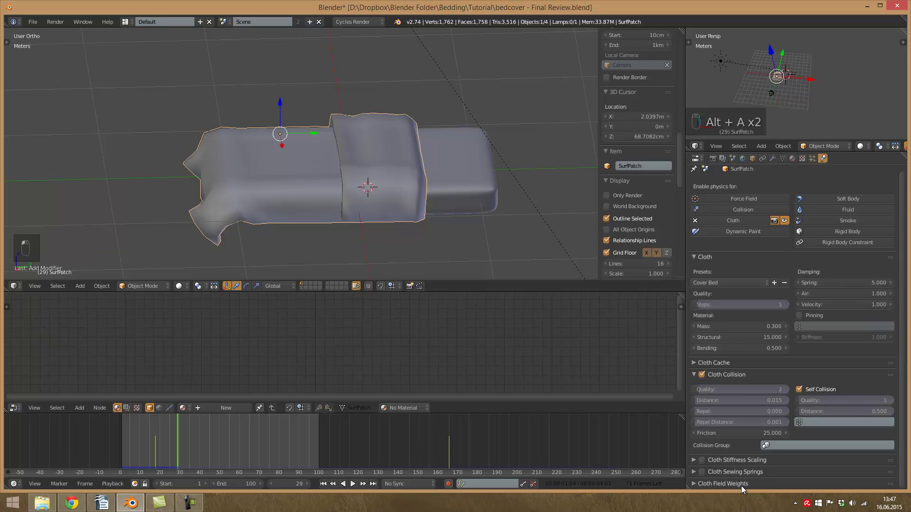
Collapse the Cloth and Solidify modifiers, add a Subdivision Surface modifier to the cover, and view it from the side
left_click(774, 157)
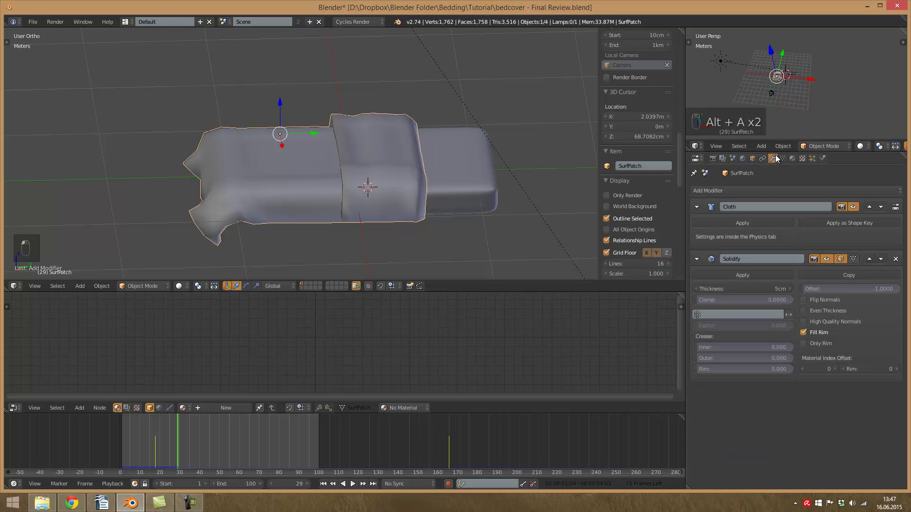
left_click(697, 207)
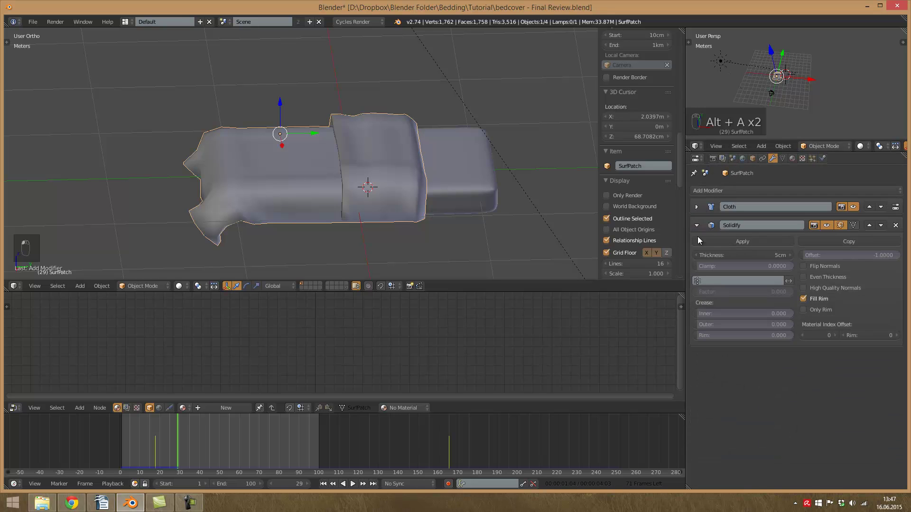
left_click(697, 225)
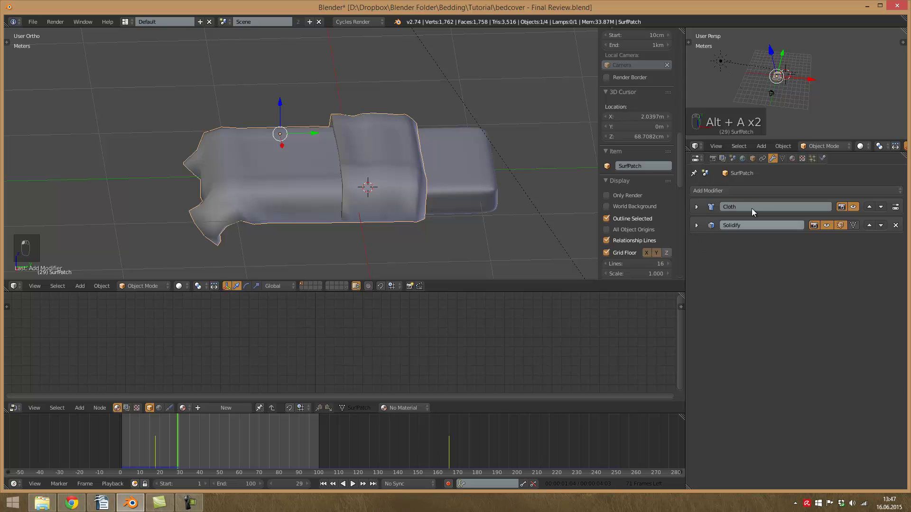
left_click(747, 191)
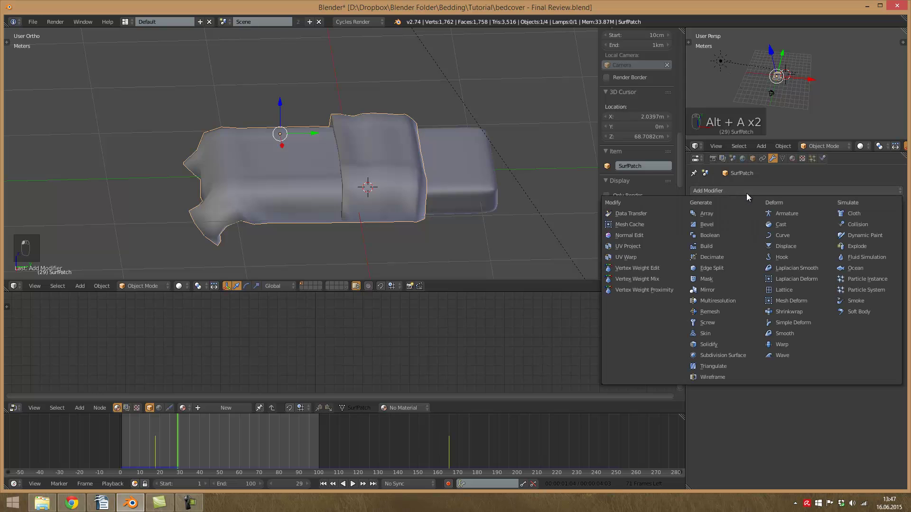
left_click(729, 356)
middle_click_drag(325, 204, 323, 146)
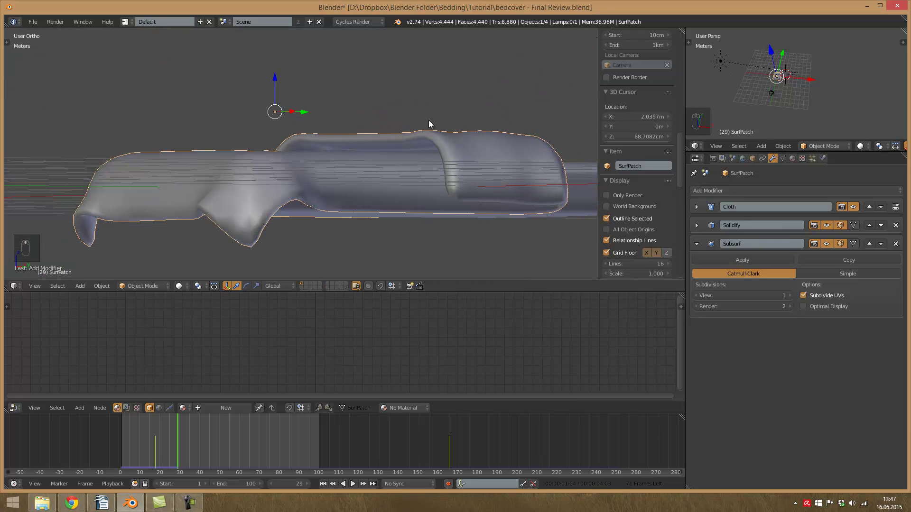
Replay the cloth simulation with the Subsurf modifier last in the stack, stopping at frame 21, and inspect the drape from several angles
left_click(822, 158)
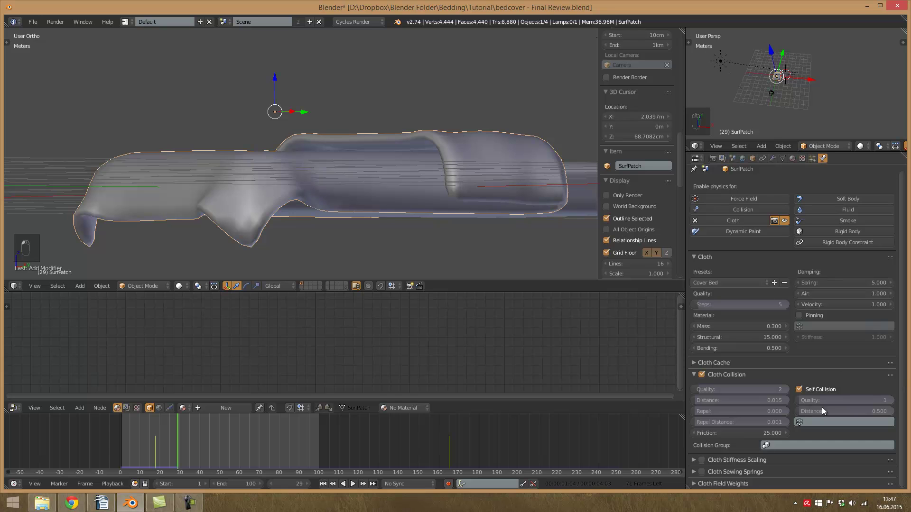
middle_click_drag(398, 224, 330, 116)
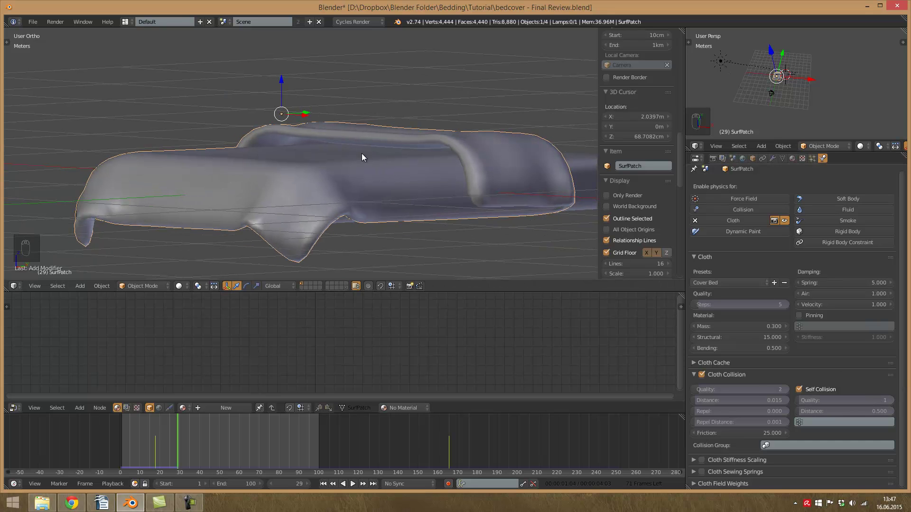
middle_click_drag(359, 140, 333, 155)
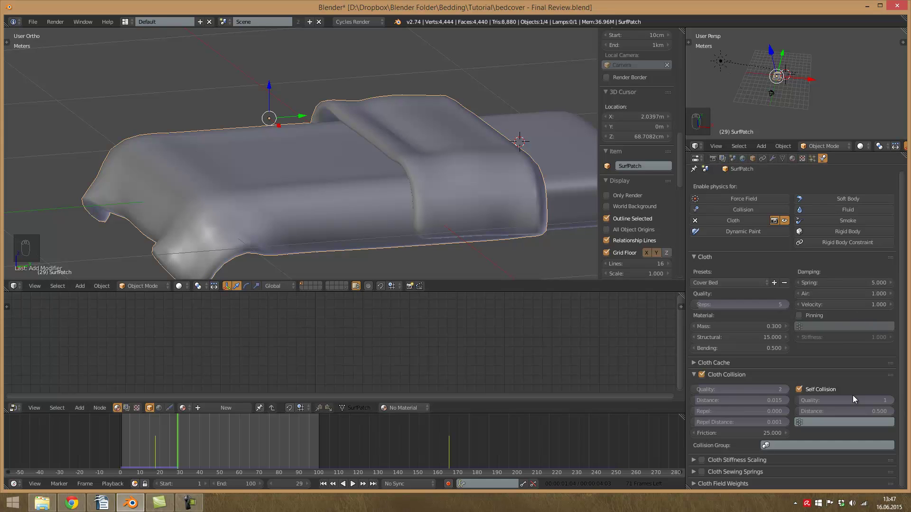
key("alt+a")
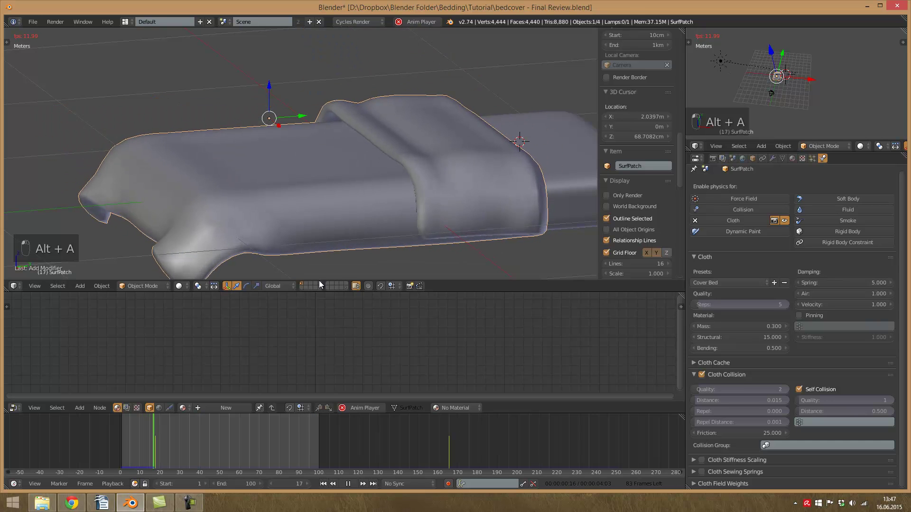
key("alt+a")
scroll(340, 167, "down", 3)
middle_click_drag(285, 171, 352, 204)
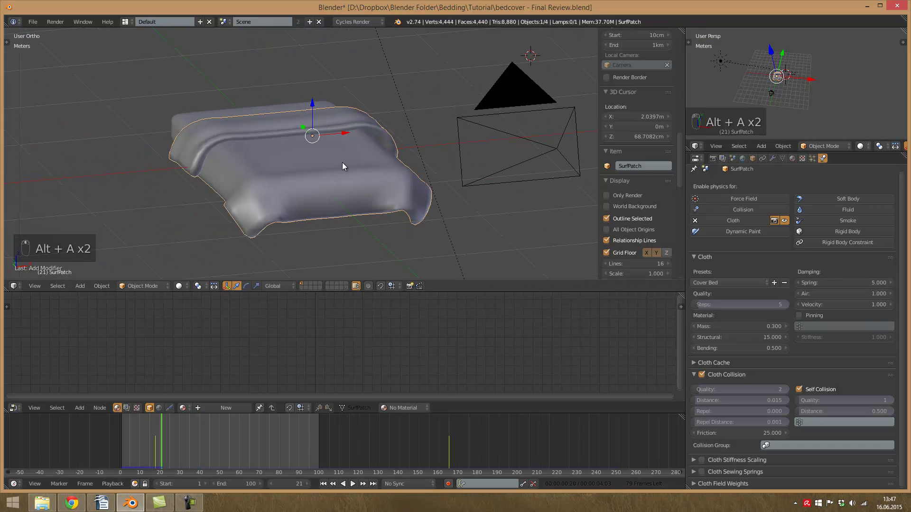
middle_click_drag(374, 157, 372, 213)
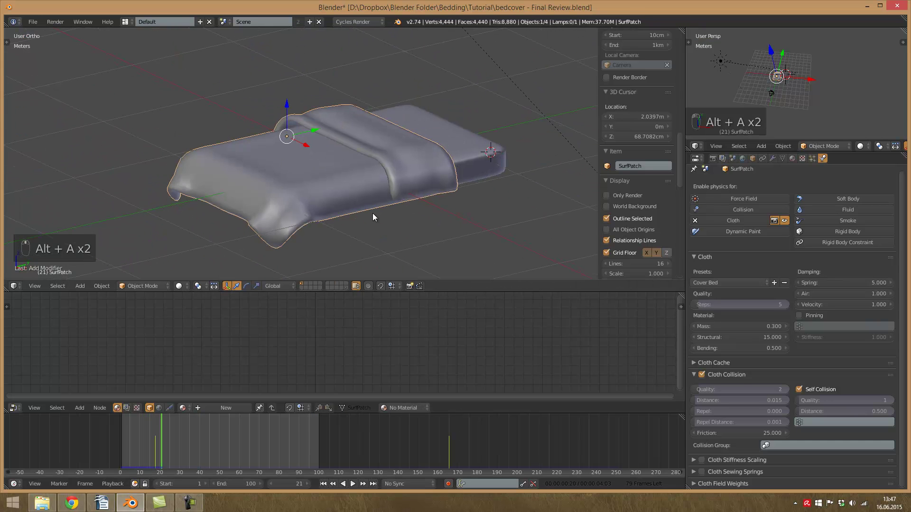
Move the cover's Subsurf modifier above Cloth and Solidify and set its render subdivisions to 1
left_click(772, 158)
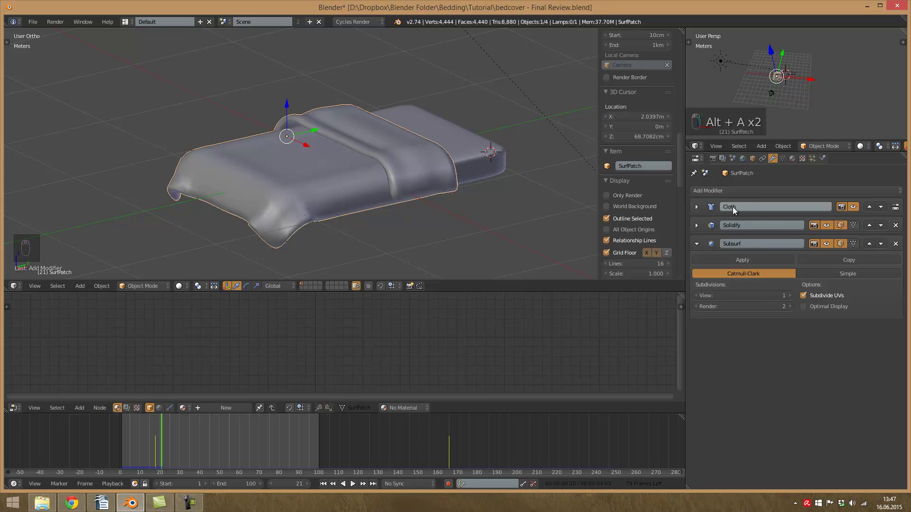
left_click(870, 244)
left_click(869, 225)
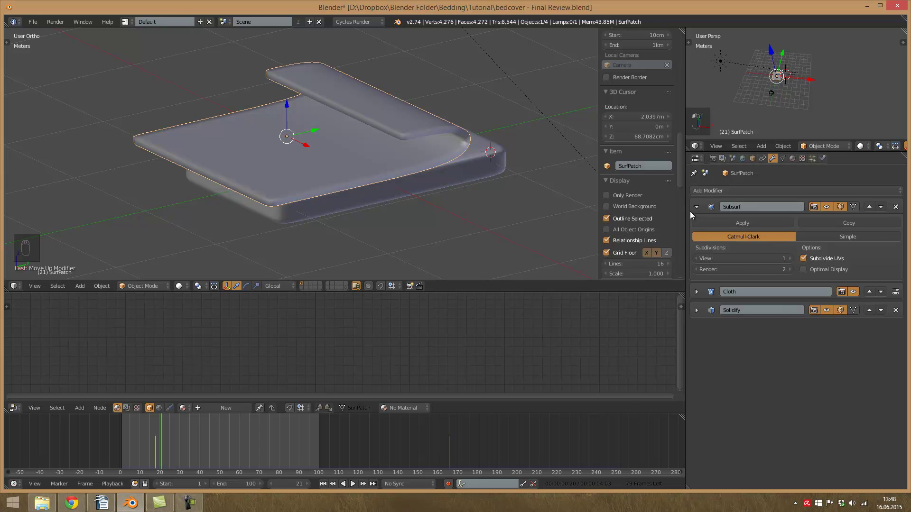
left_click(696, 269)
Replay the simulation with Subsurf first in the stack, stopping at frame 13, and inspect the wrinkles around the fold
left_click(306, 444)
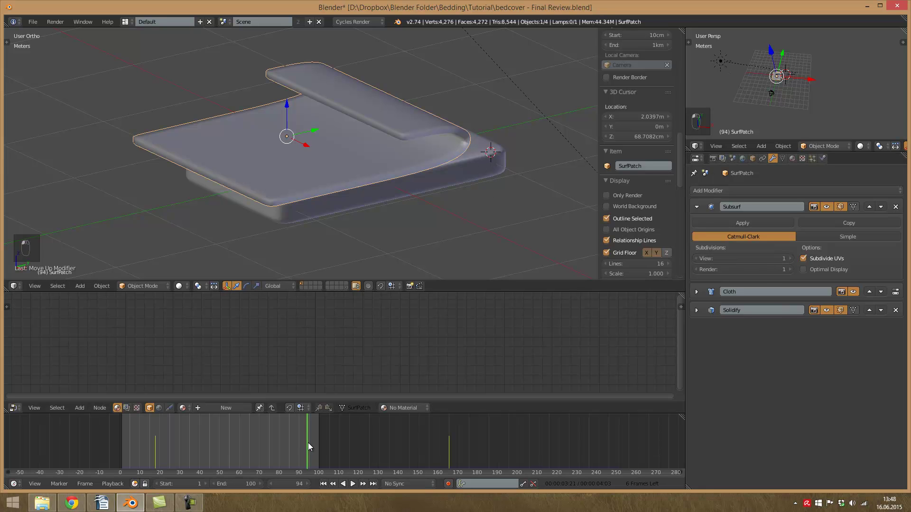
key("alt+a")
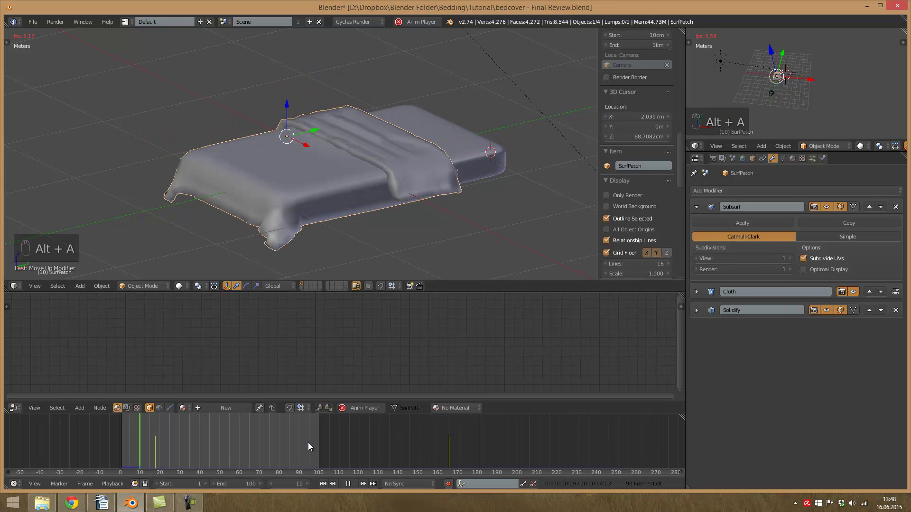
key("alt+a")
middle_click_drag(301, 205, 342, 209)
scroll(400, 204, "up", 3)
middle_click_drag(400, 204, 360, 193)
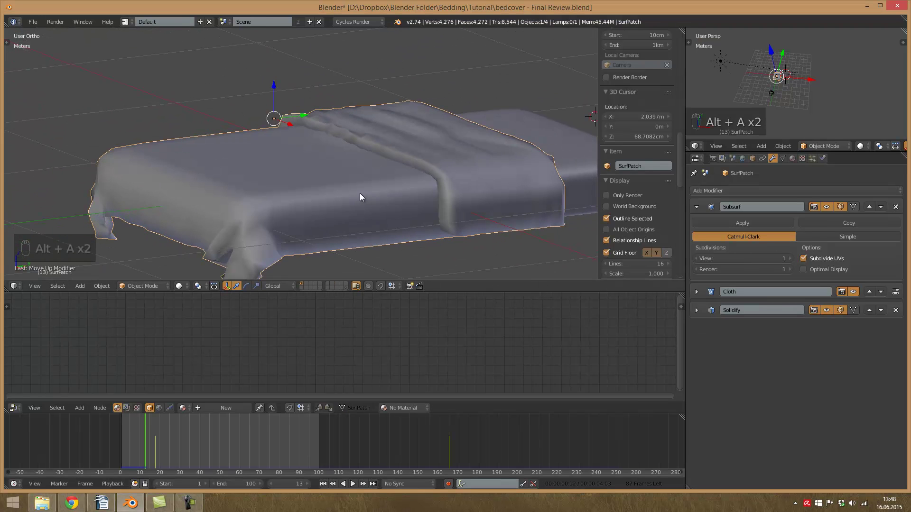
scroll(360, 197, "down", 3)
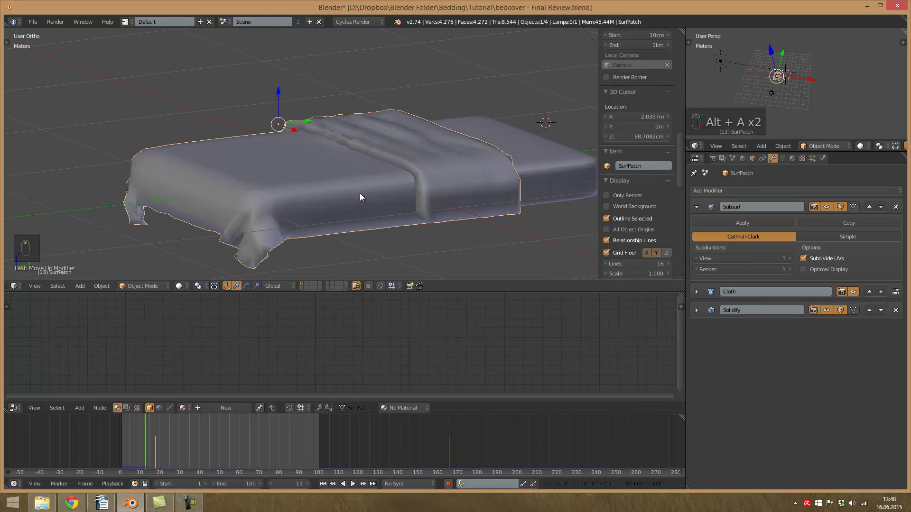
Move the Subsurf modifier back below Cloth and Solidify
left_click(881, 207)
left_click(881, 225)
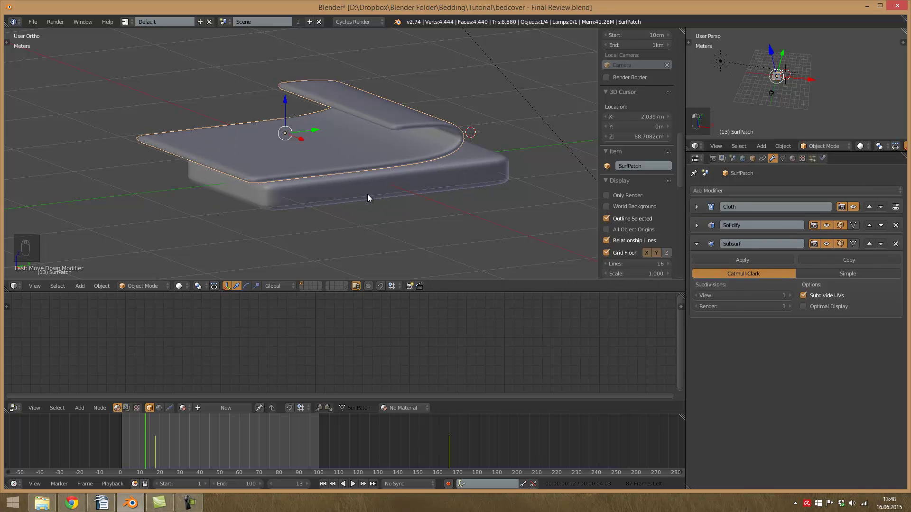
Duplicate the cover in place and move the copy to layer 20 as a backup
key("shift+d")
right_click(389, 162)
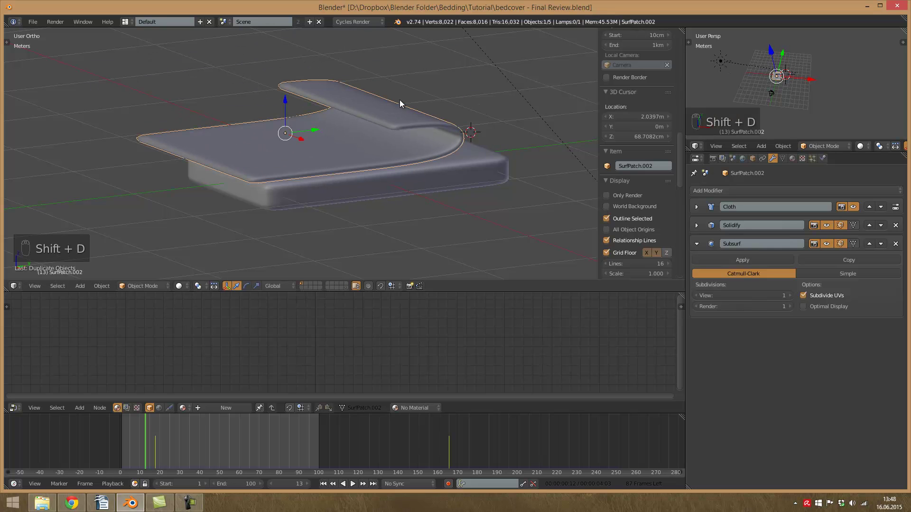
key("m")
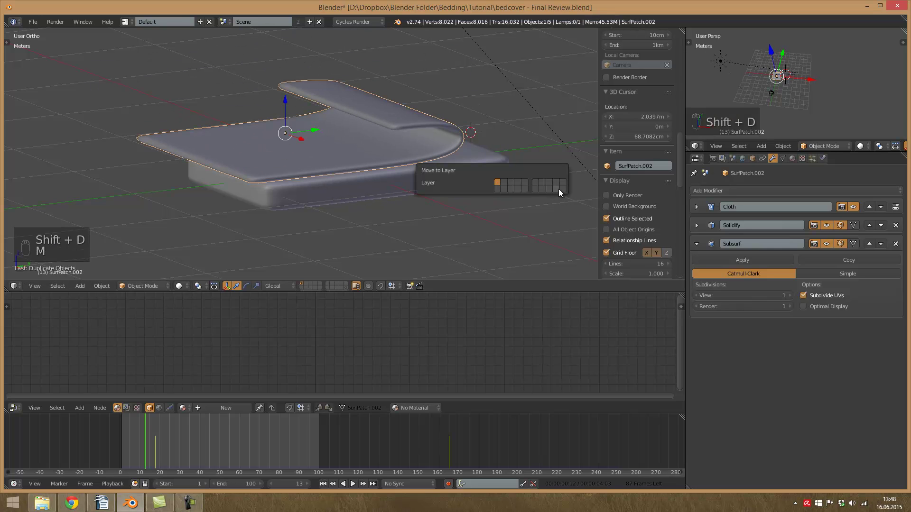
left_click(565, 189)
Subdivide the original cover's entire mesh once in Edit Mode and return to Object Mode
right_click(408, 135)
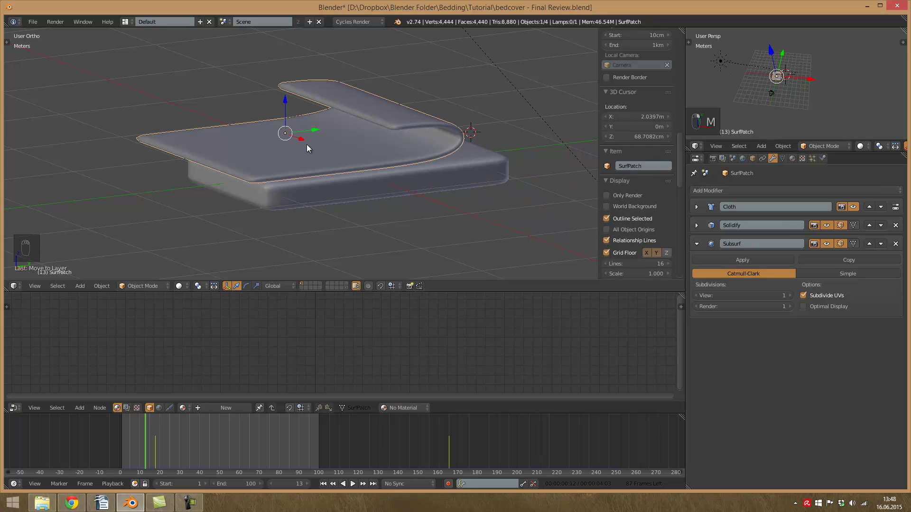
middle_click_drag(297, 143, 345, 158)
key("Tab")
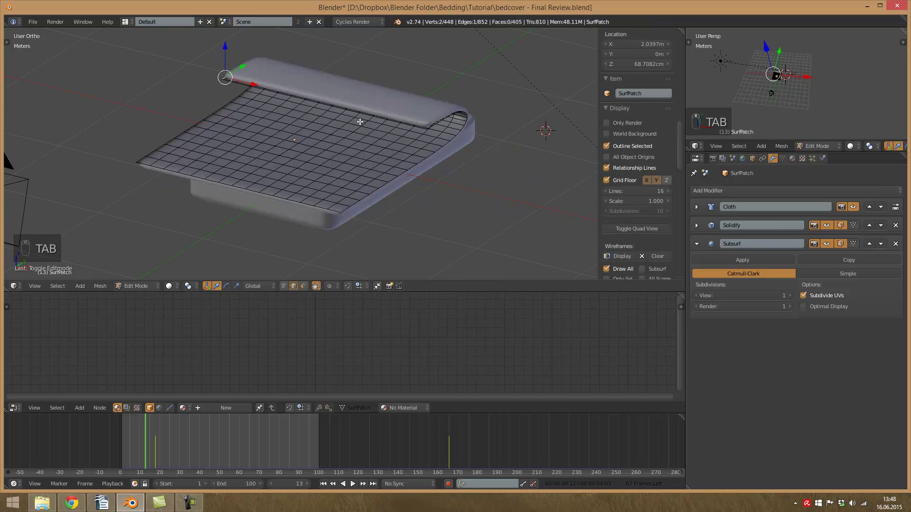
key("KP_7")
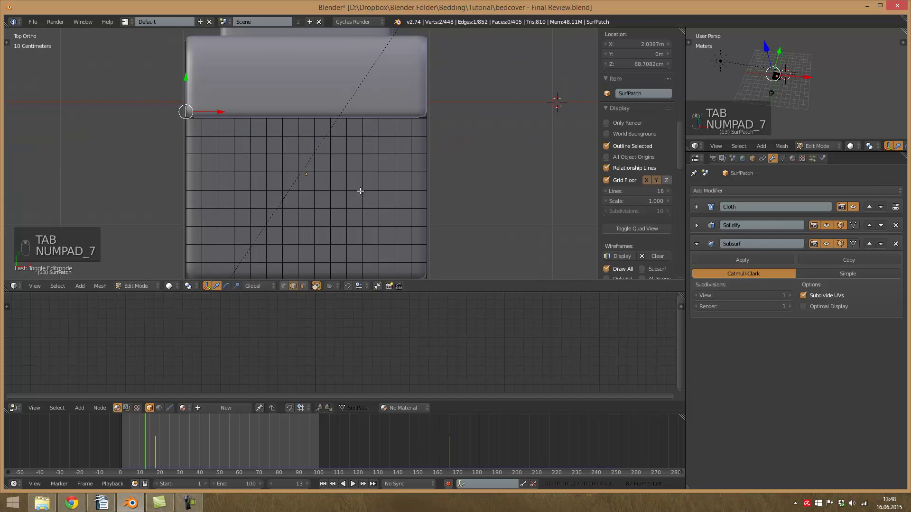
key("a")
key("a")
key("a")
key("a")
key("w")
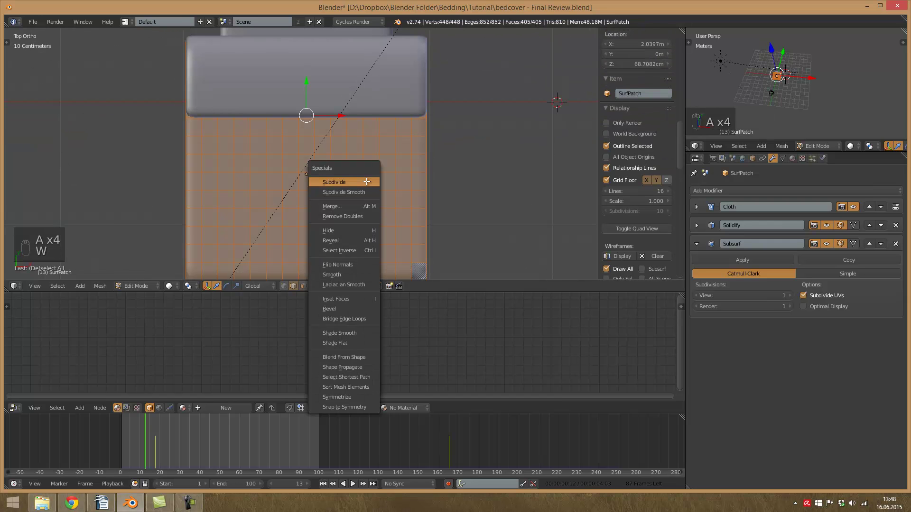
left_click(366, 182)
middle_click_drag(449, 208, 363, 129)
key("Tab")
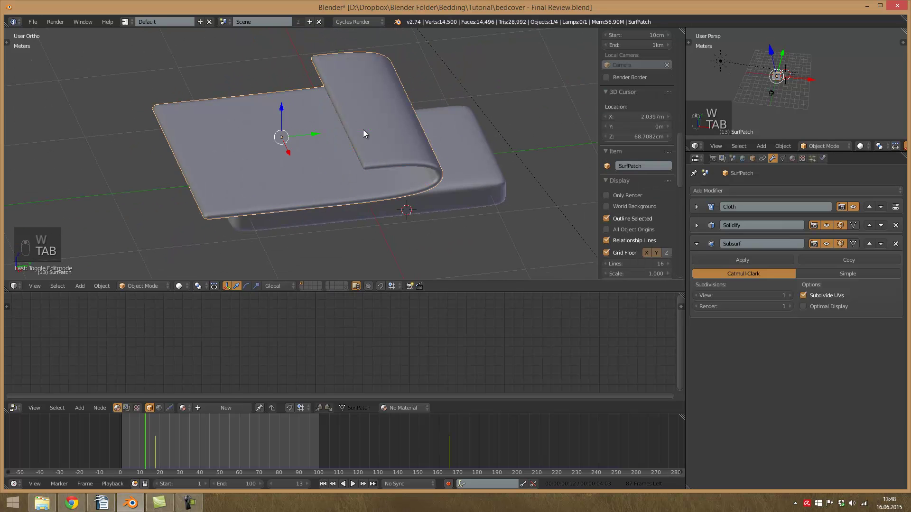
Set the Subsurf view subdivisions to 2 and replay the cloth simulation, stopping at frame 13
left_click(790, 296)
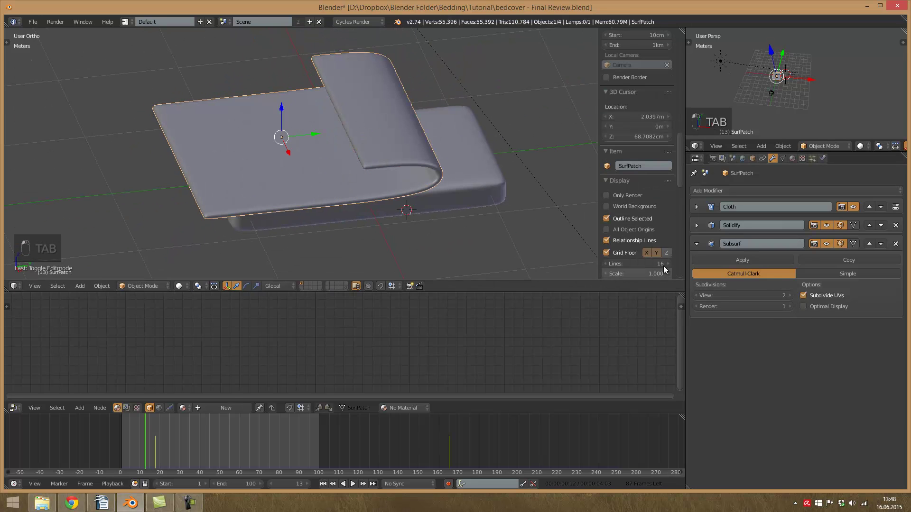
middle_click_drag(366, 143, 378, 151)
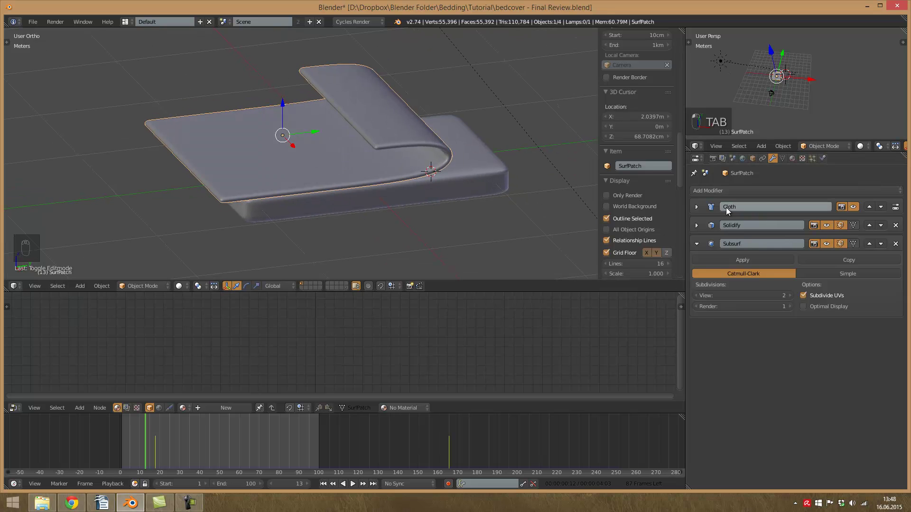
left_click(313, 446)
key("alt+a")
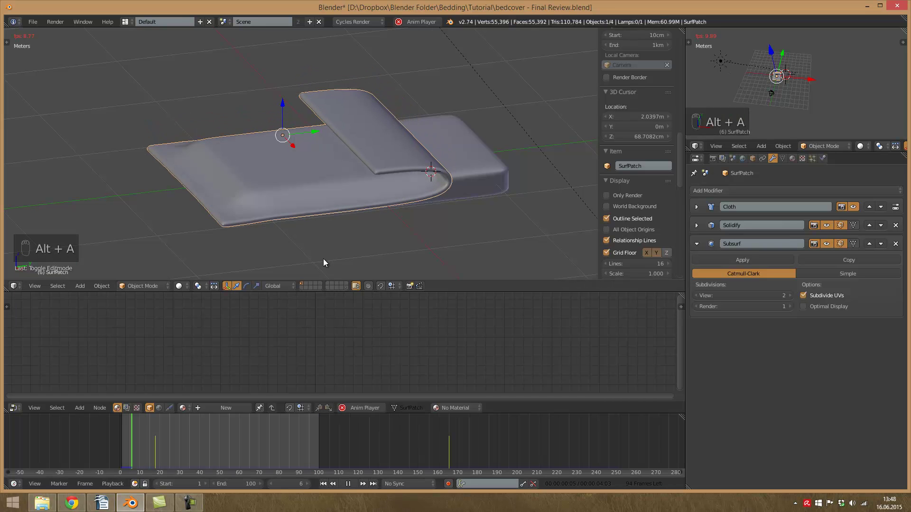
key("alt+a")
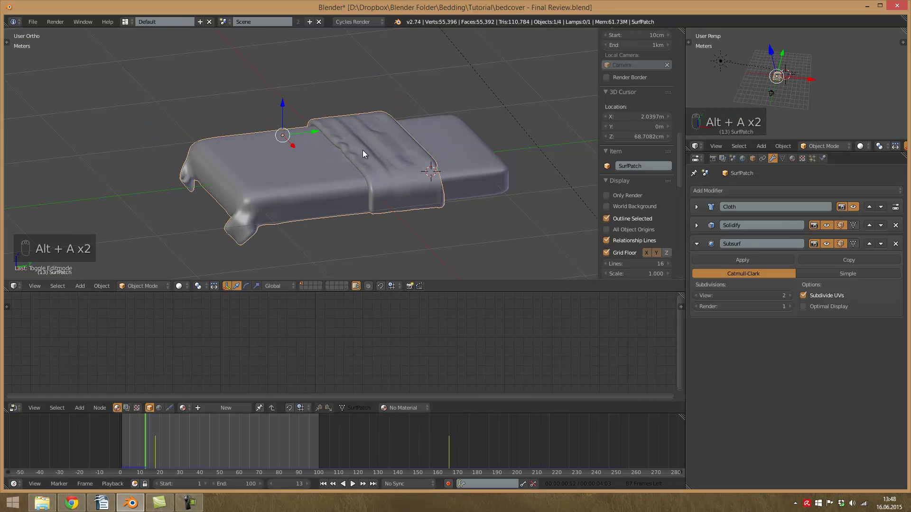
middle_click_drag(351, 145, 393, 153)
middle_click_drag(301, 225, 374, 176)
Resume the simulation, stopping at frame 34, and examine how the denser cover drapes over the mattress
key("alt+a")
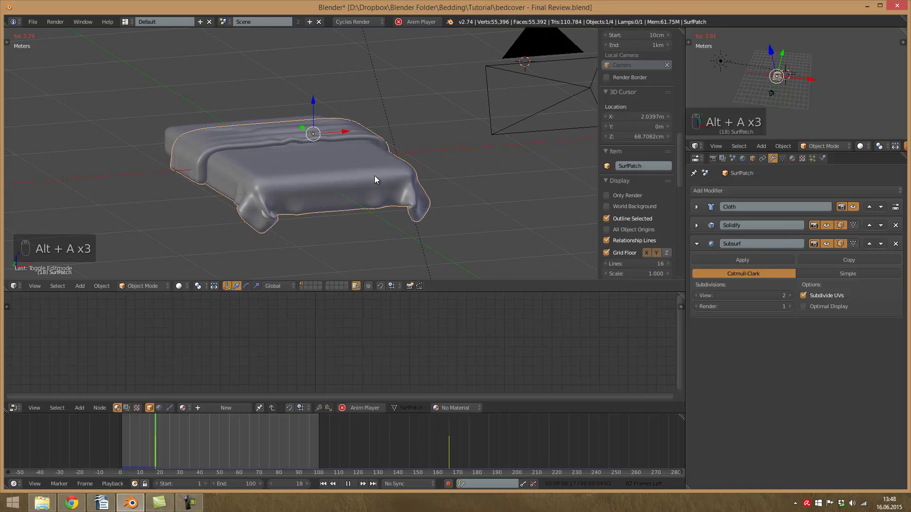
middle_click_drag(374, 189, 398, 171)
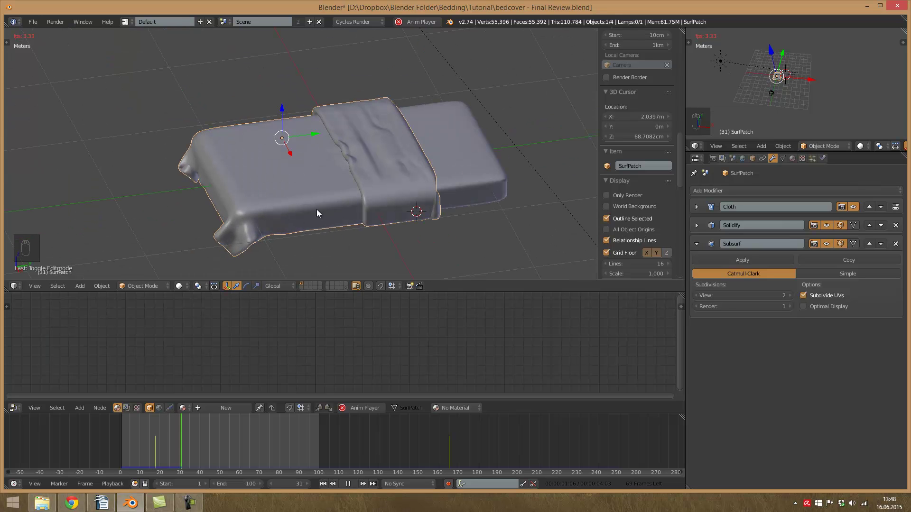
key("alt+a")
middle_click_drag(297, 208, 330, 210)
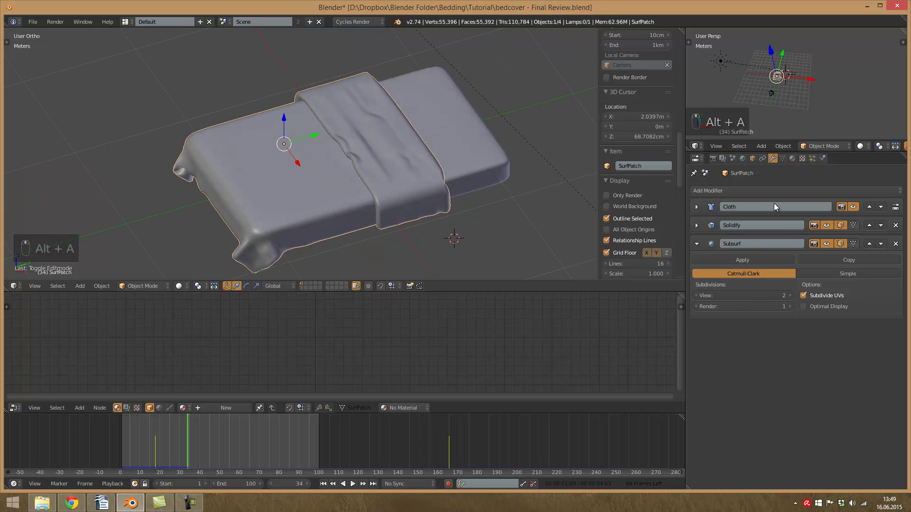
Set the gravity weight in the cover's cloth field weights to 0.3
left_click(824, 157)
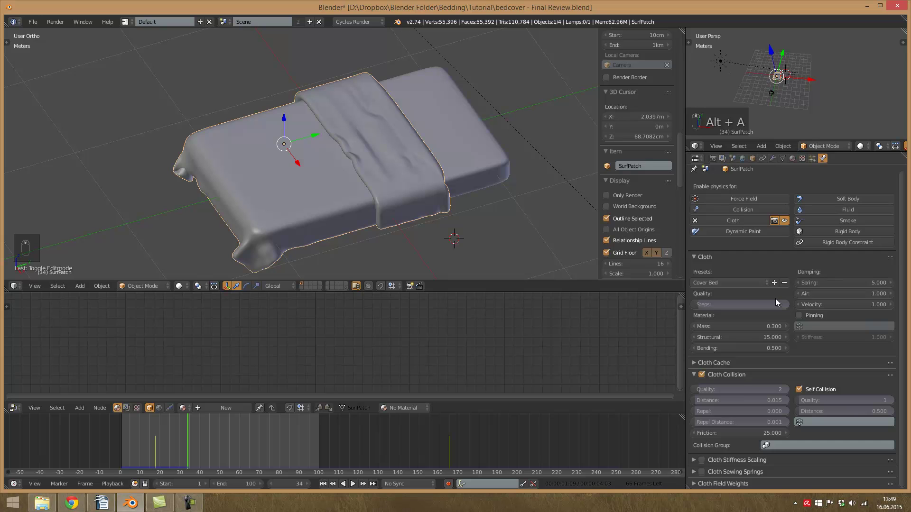
middle_click_drag(522, 223, 439, 189)
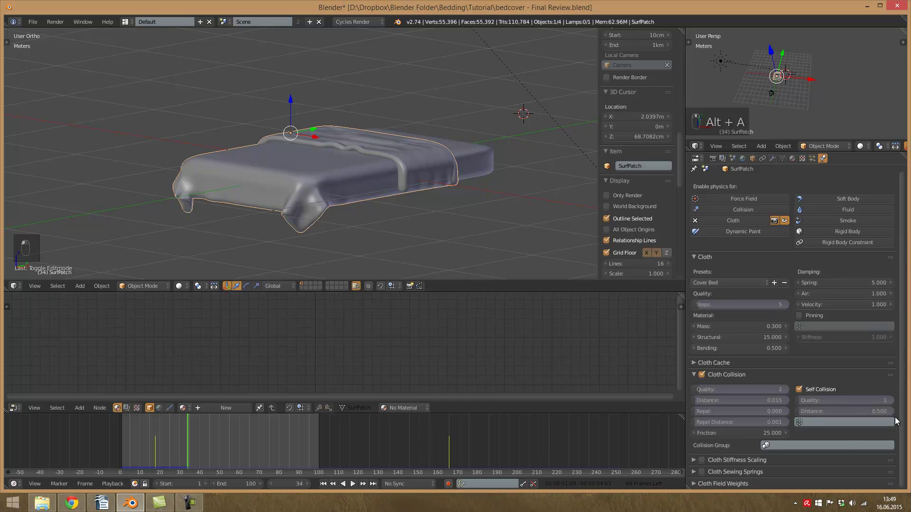
left_click(723, 483)
scroll(823, 373, "down", 5)
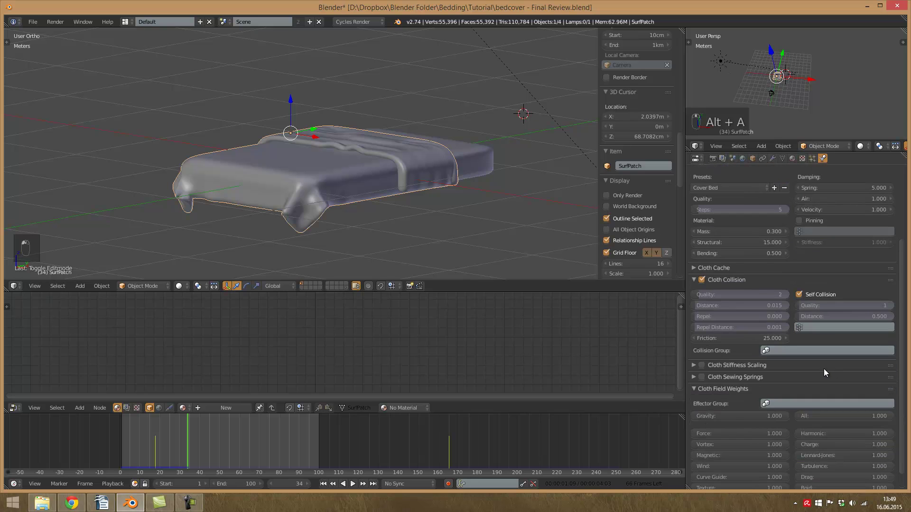
left_click(744, 418)
type("0.3")
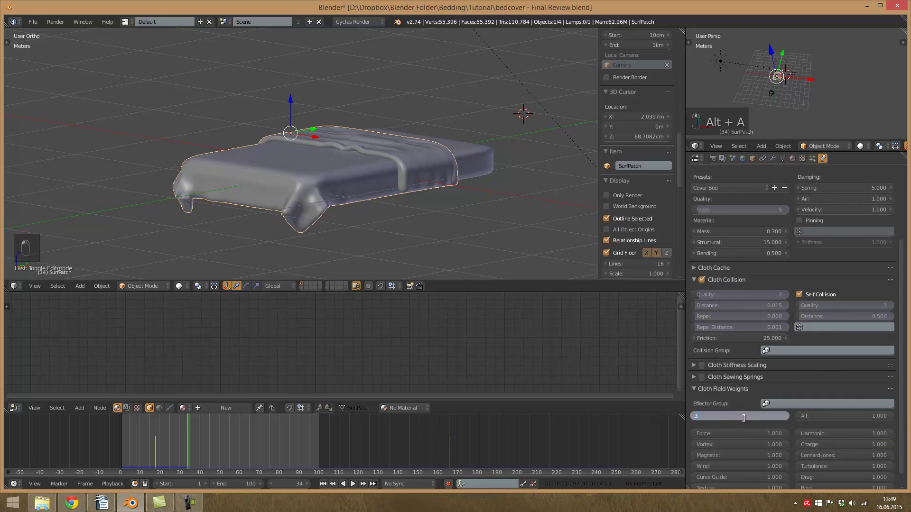
key("Return")
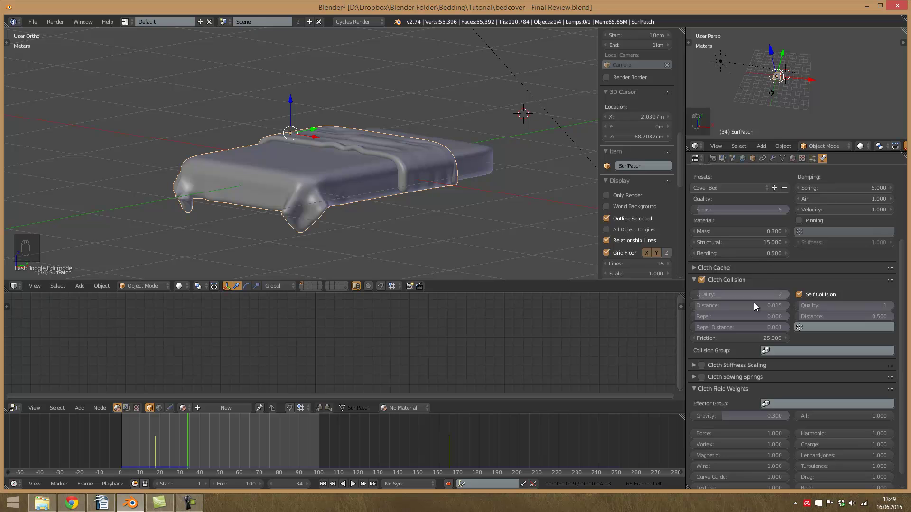
Set the cover's cloth structural stiffness to 10 and its bending stiffness to 0.3
scroll(758, 280, "up", 4)
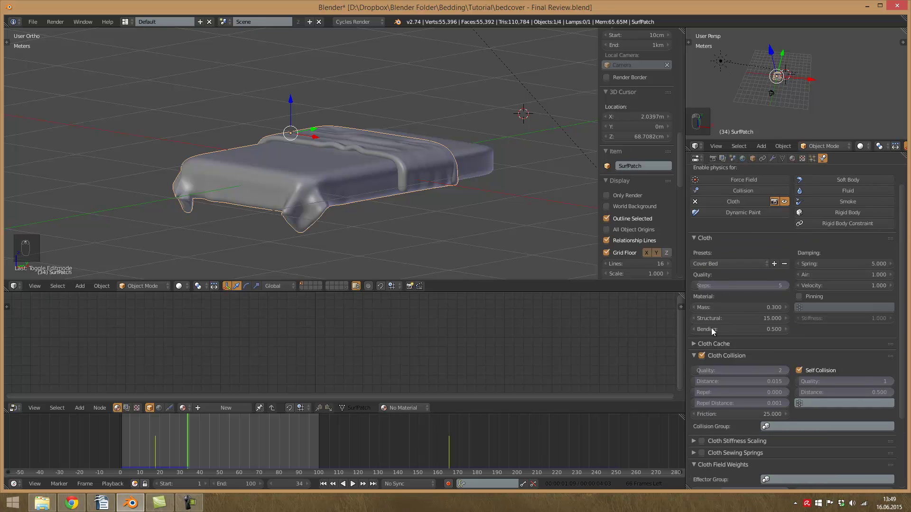
left_click(747, 317)
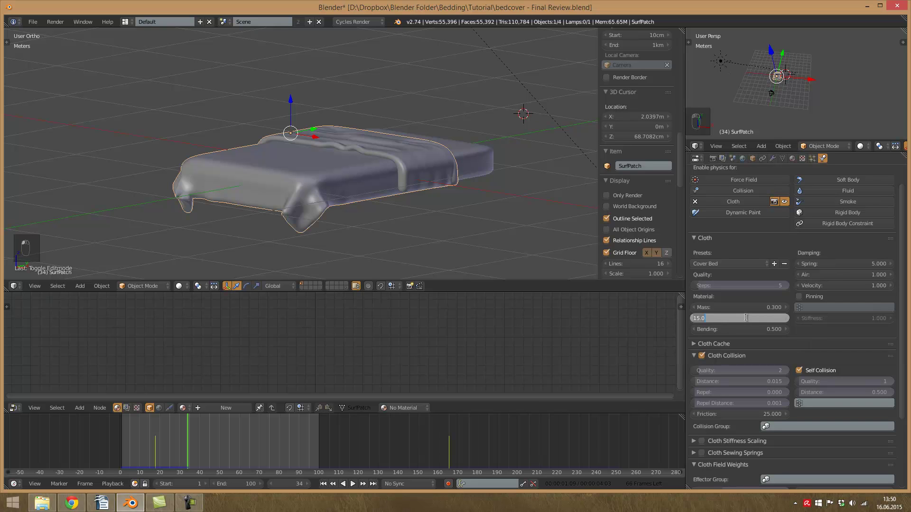
type("10")
key("Return")
left_click(741, 329)
key("BackSpace")
type(".3")
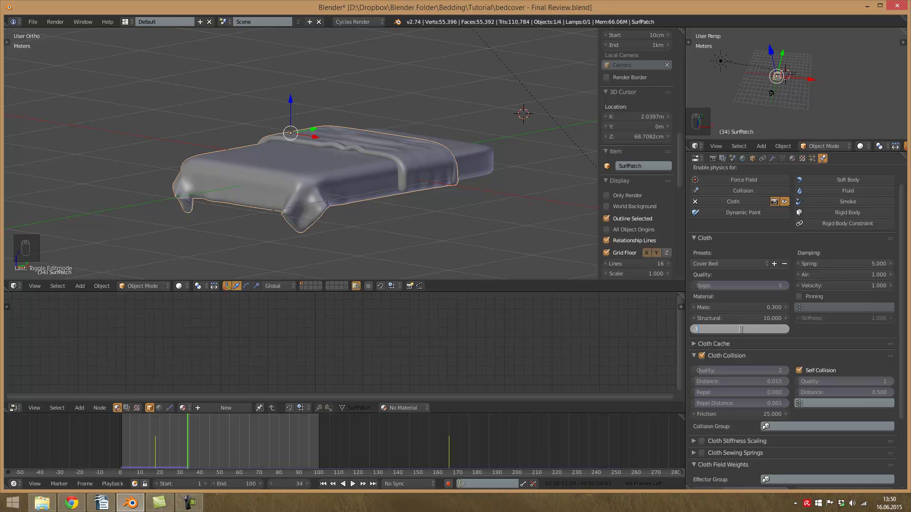
key("Return")
Replay the cloth simulation to frame 18, then step back and forth through the frames while viewing the cover from its foot end
key("alt+a")
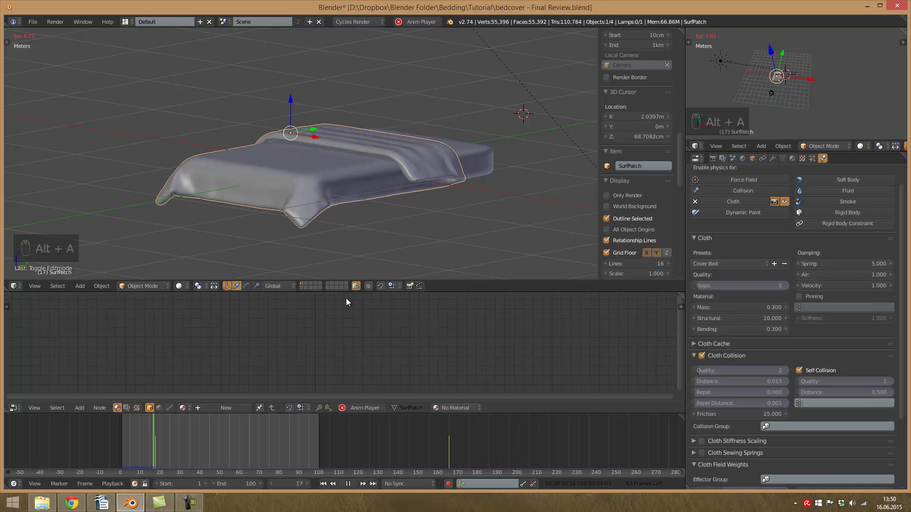
key("alt+a")
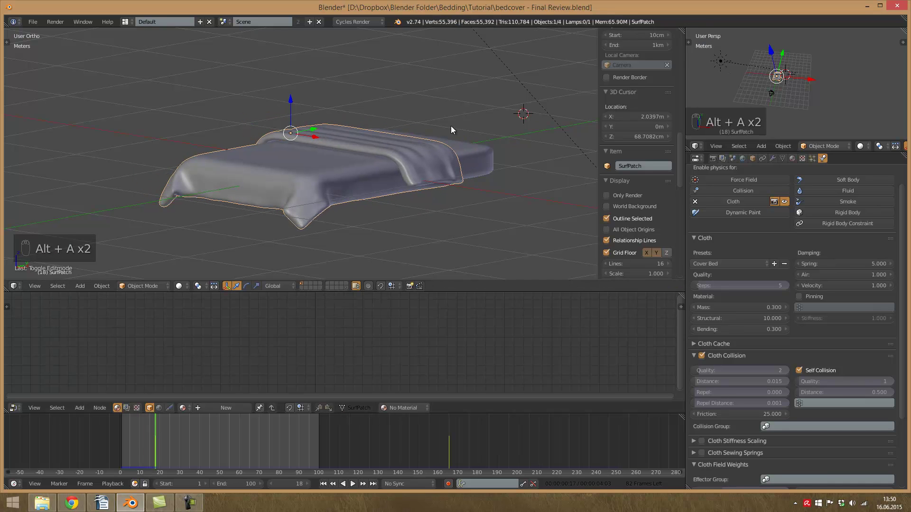
key("Left")
key("Left")
key("Left")
key("Left")
middle_click_drag(451, 130, 333, 174)
key("Right")
key("Right")
key("Right")
key("Right")
key("Right")
key("Right")
key("Right")
key("Right")
key("Right")
key("Right")
key("Right")
key("Right")
key("Right")
key("Right")
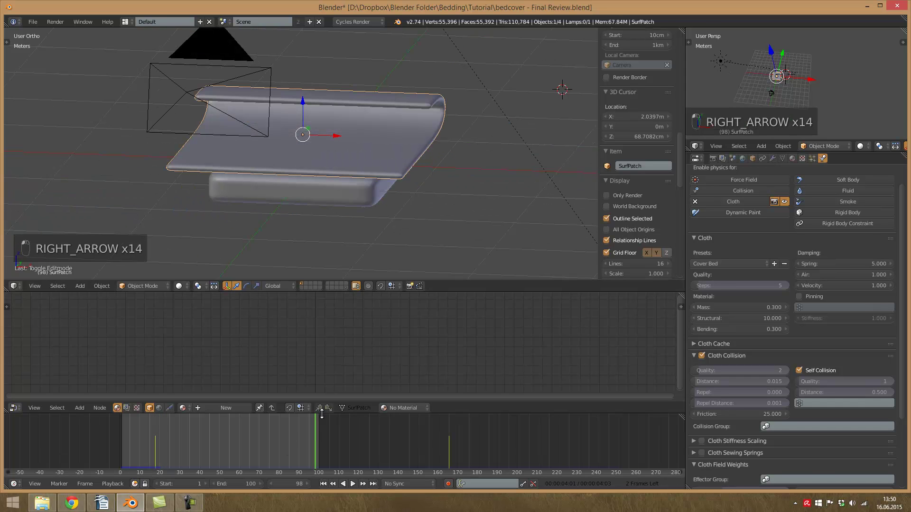
Resume the simulation, stop it at frame 41, and inspect the draped cover from several angles
key("alt+a")
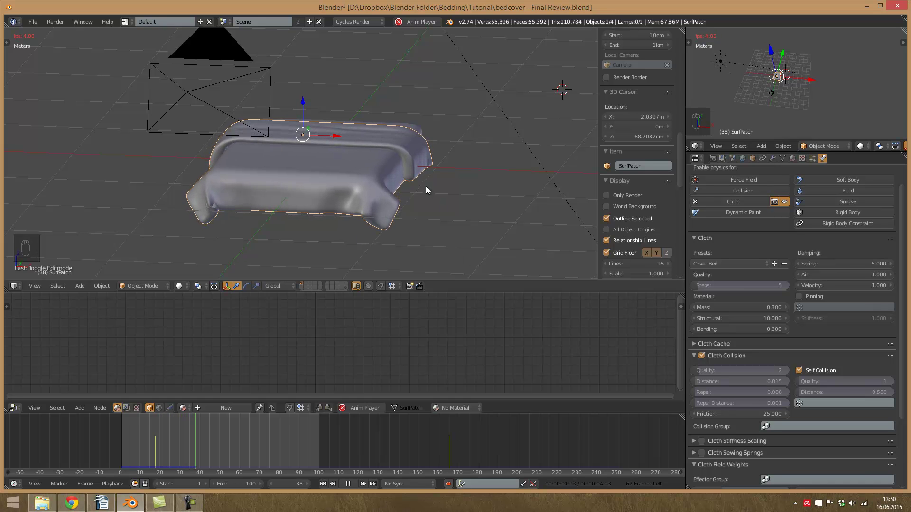
key("alt+a")
middle_click_drag(426, 186, 404, 146)
middle_click_drag(292, 147, 320, 173)
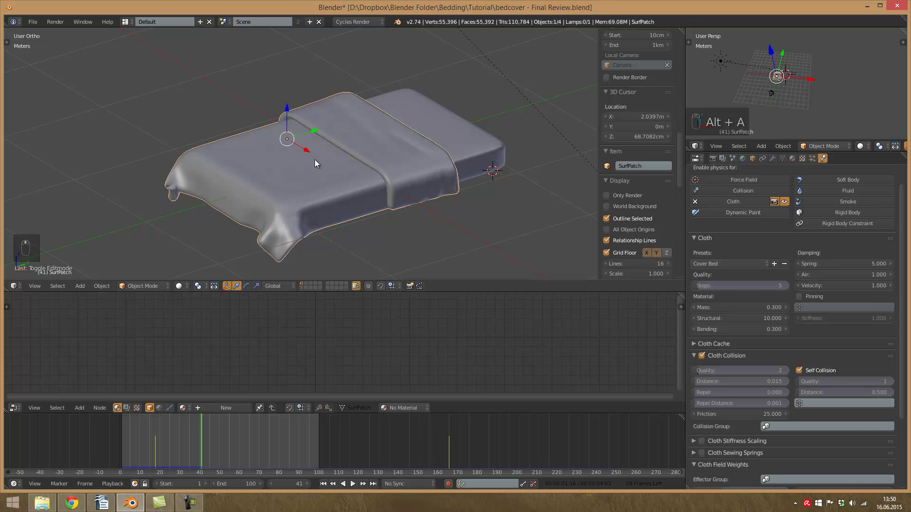
middle_click_drag(381, 135, 310, 147)
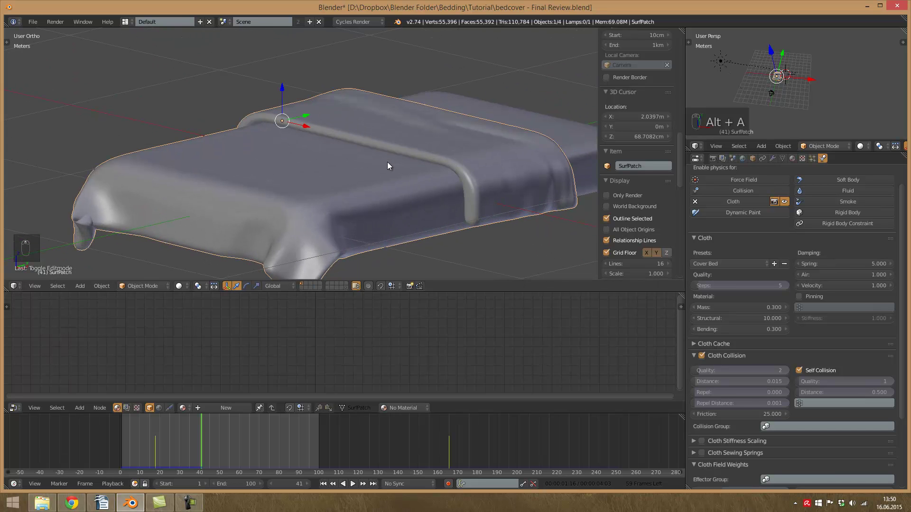
scroll(387, 162, "down", 3)
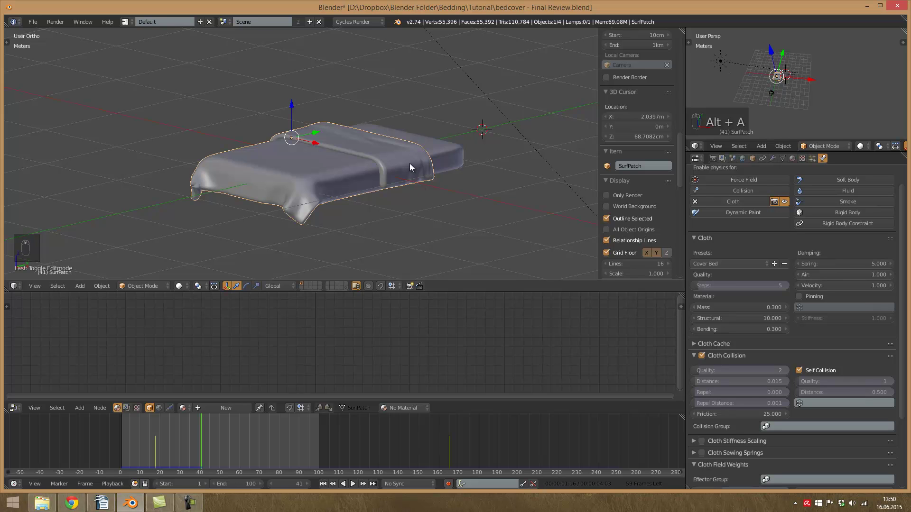
Remove the Subsurf modifier from the cover and convert the simulated shape at frame 41 to a plain mesh
key("alt+c")
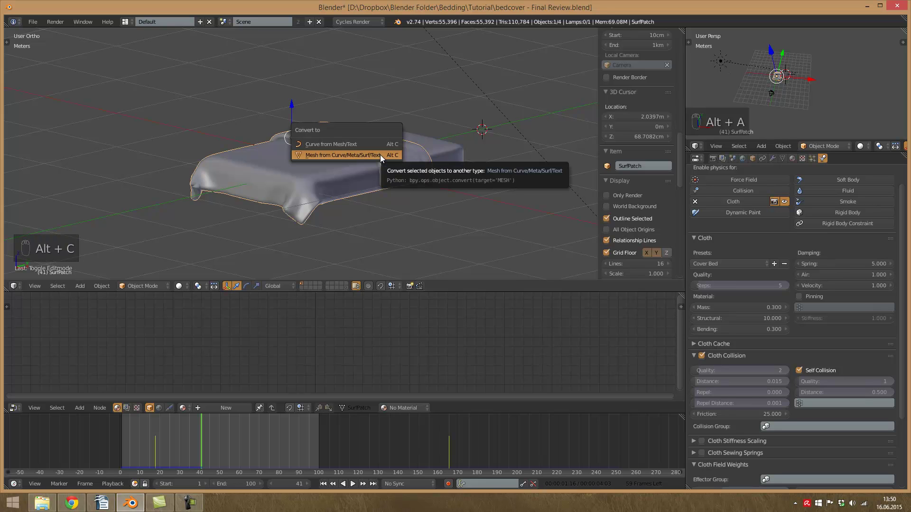
left_click(315, 156)
left_click(772, 158)
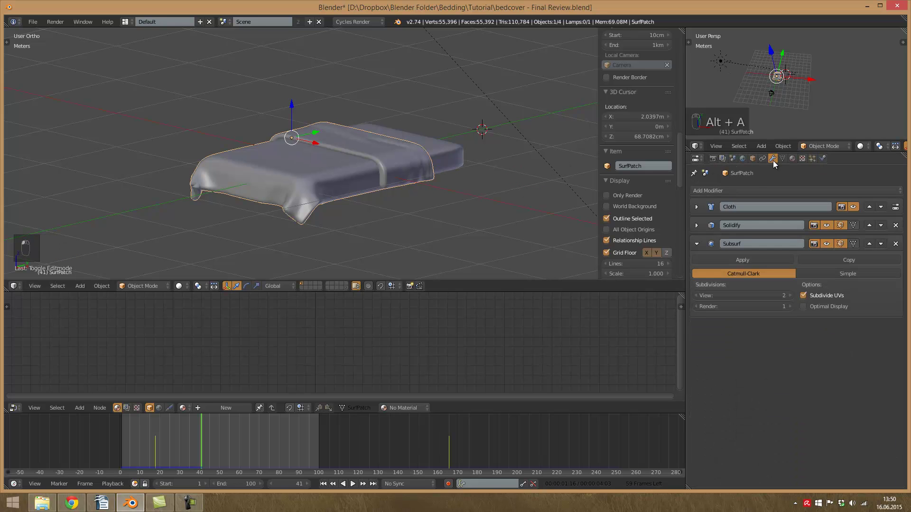
left_click(897, 245)
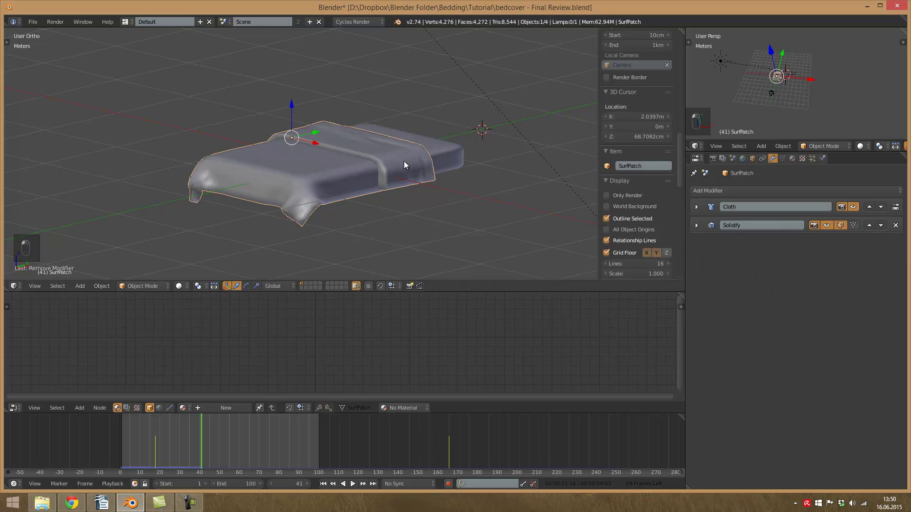
key("alt+c")
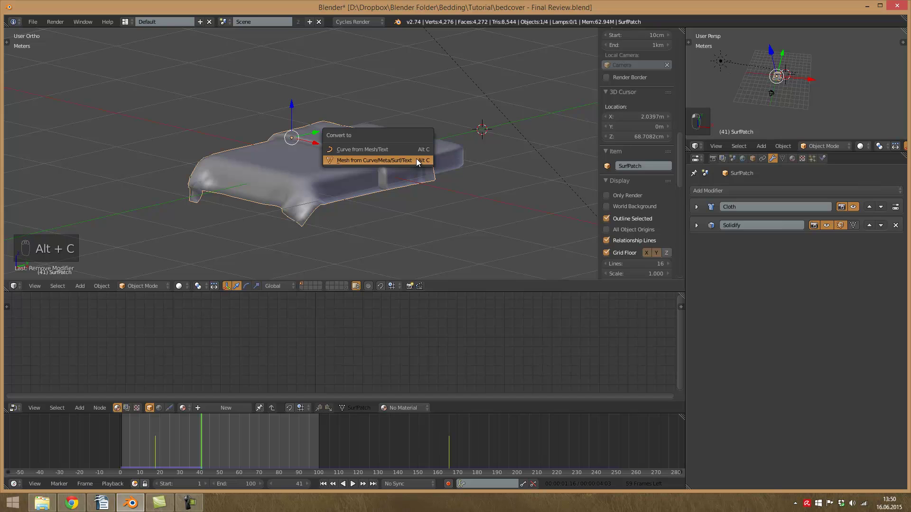
left_click(417, 160)
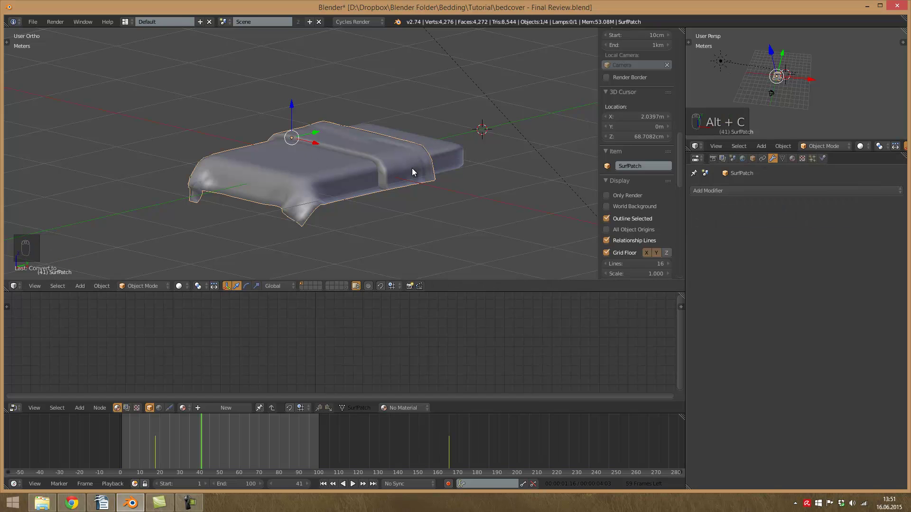
Try a level 2 Subdivision Surface modifier on the converted cover, and remove it again
key("ctrl+2")
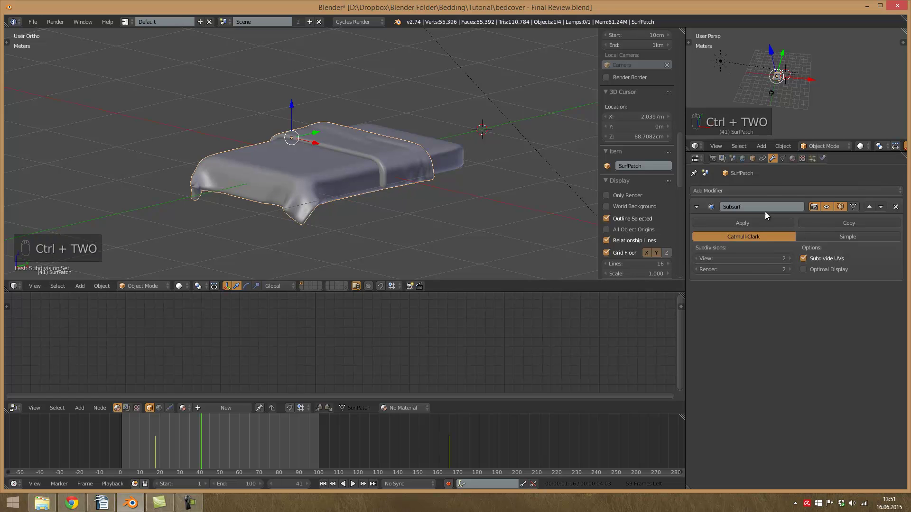
middle_click_drag(406, 178, 354, 195)
scroll(375, 179, "up", 3)
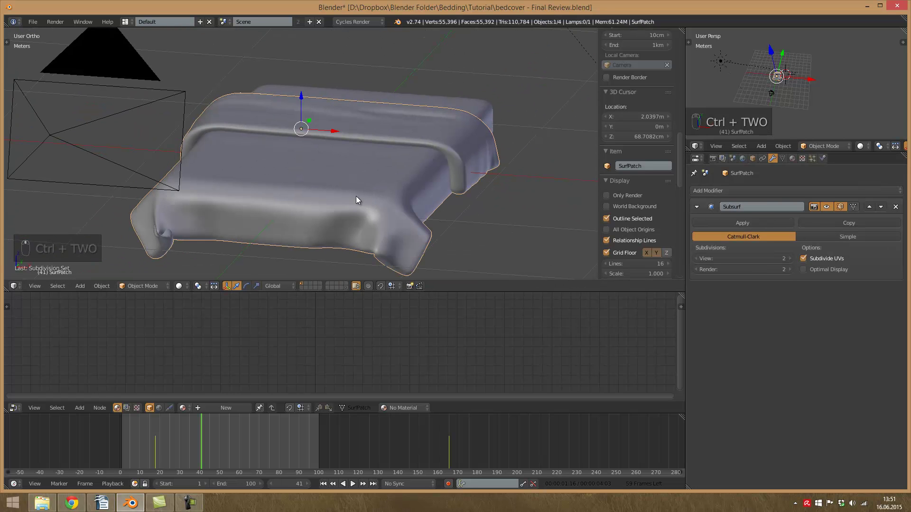
left_click(896, 207)
Add a Multiresolution modifier to the cover and subdivide it to level 2
left_click(783, 192)
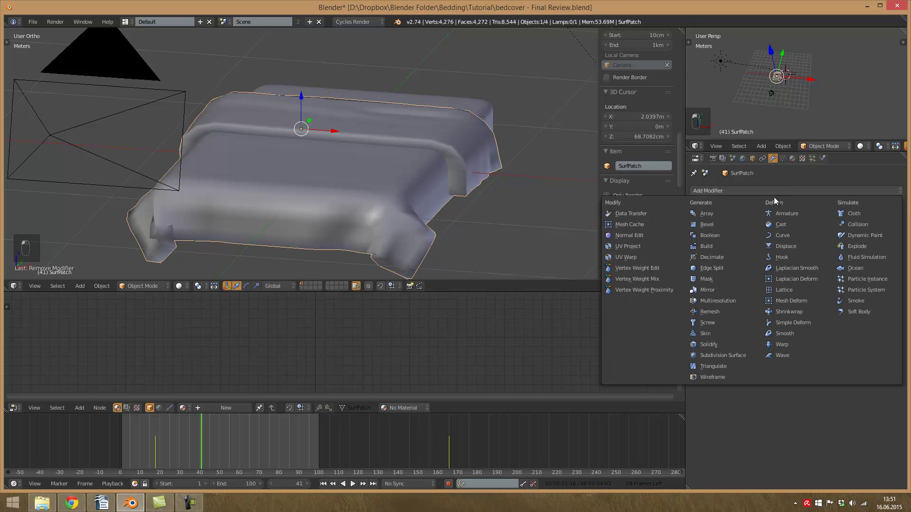
left_click(744, 304)
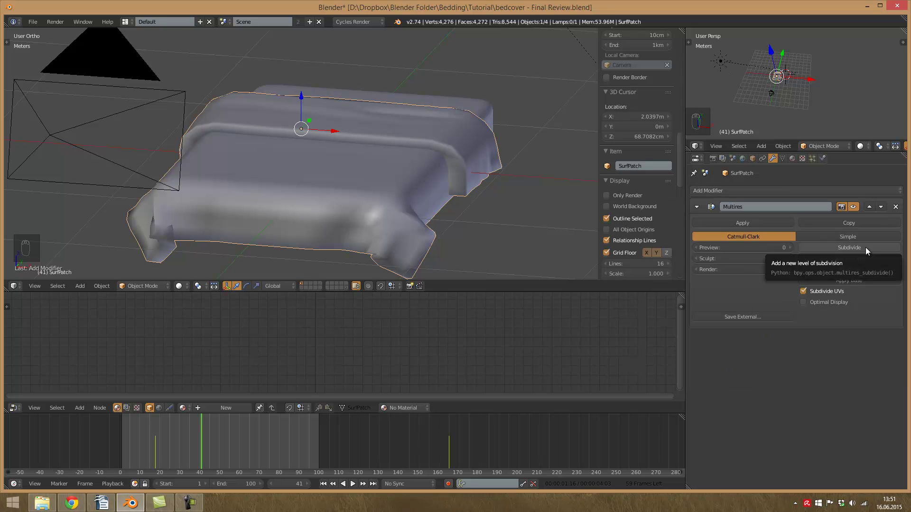
left_click(848, 248)
left_click(847, 247)
middle_click_drag(545, 199, 446, 166)
scroll(468, 173, "up", 4)
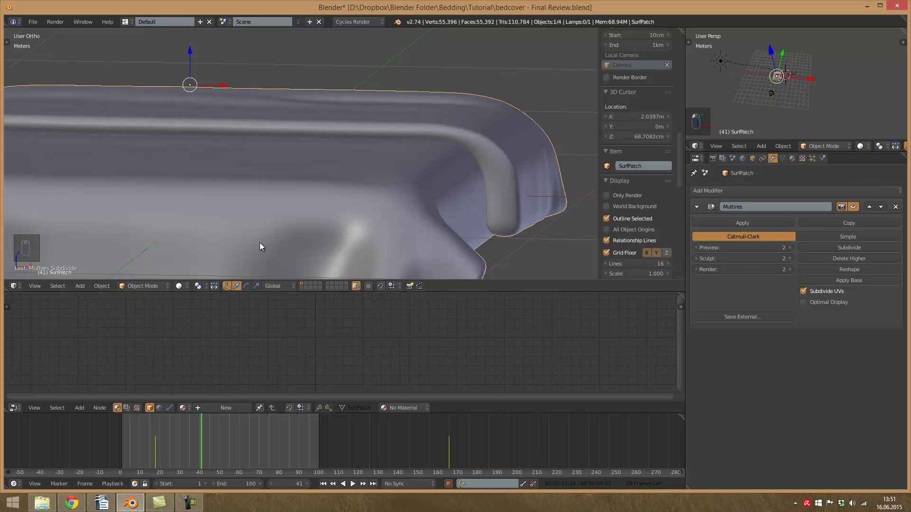
Try Sculpt Mode on the unscaled cover, and return it to Object Mode
left_click(149, 287)
left_click(152, 253)
middle_click_drag(498, 169, 474, 182)
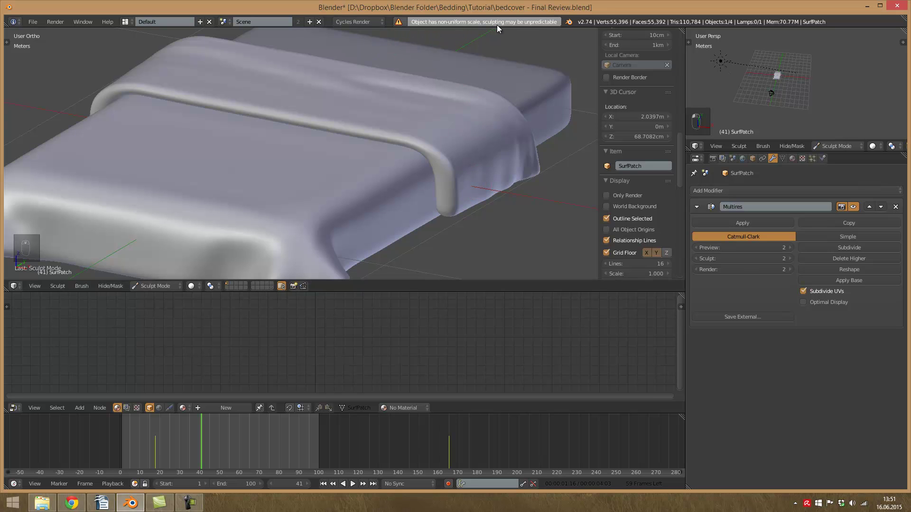
key("Tab")
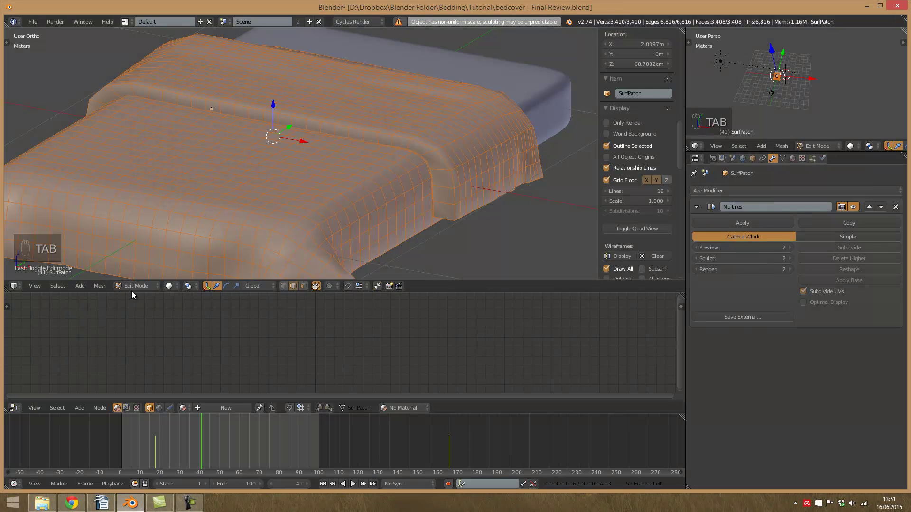
key("Tab")
left_click(151, 286)
left_click(154, 276)
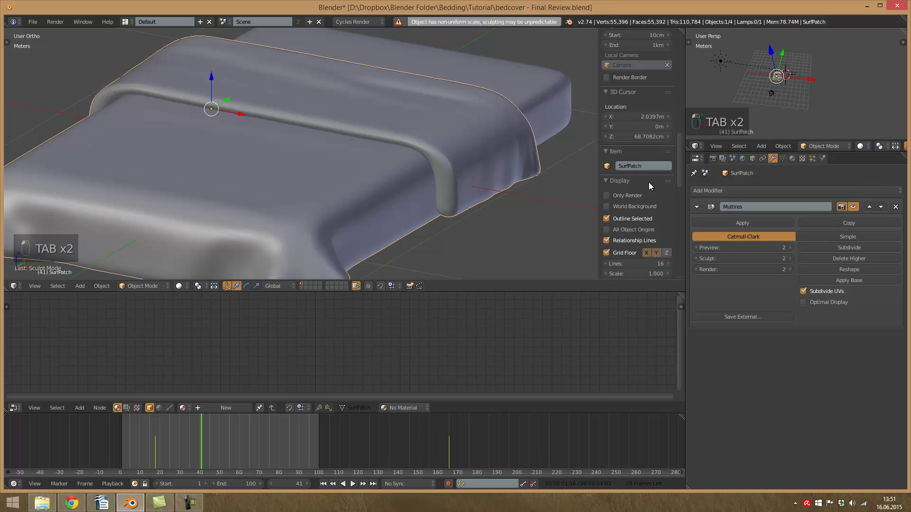
Apply the cover's object scale in preparation for sculpting
scroll(661, 199, "up", 8)
scroll(659, 195, "up", 2)
middle_click_drag(510, 158, 467, 132)
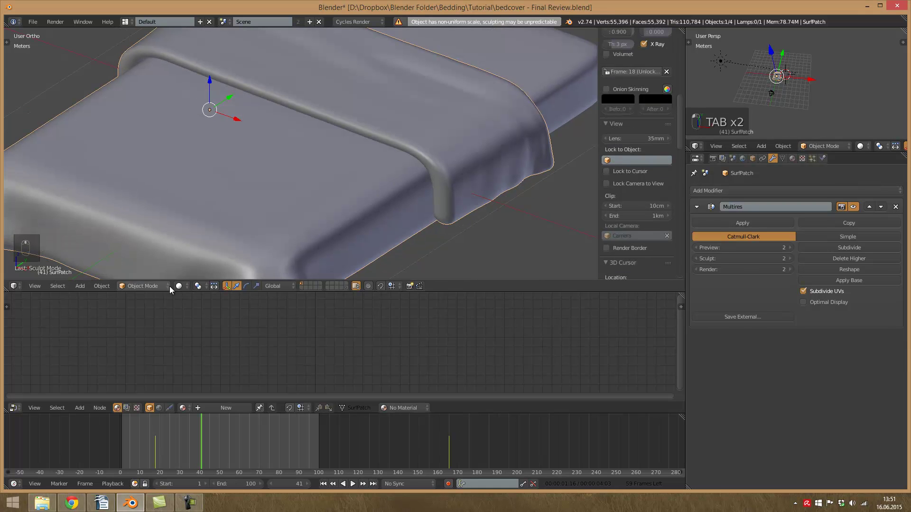
key("ctrl+a")
left_click(428, 155)
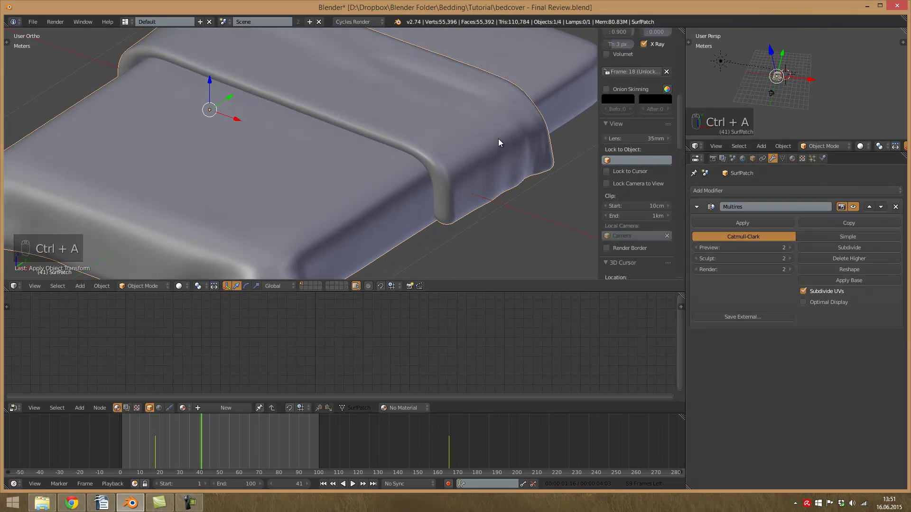
Switch the cover to Sculpt Mode and choose the Crease brush
left_click(151, 286)
left_click(169, 248)
mouse_move(213, 258)
middle_mouse_down()
mouse_move(479, 184)
mouse_move(378, 170)
mouse_move(400, 195)
middle_mouse_up()
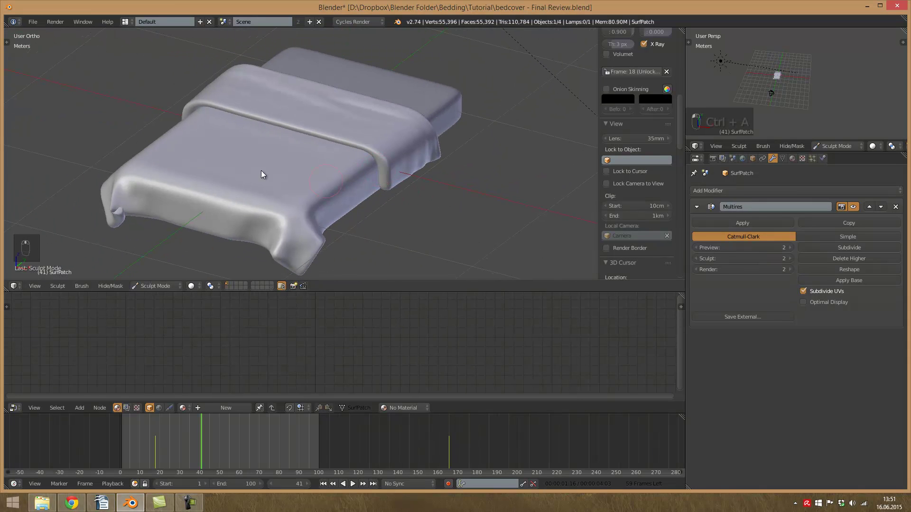
key("t")
left_click(43, 50)
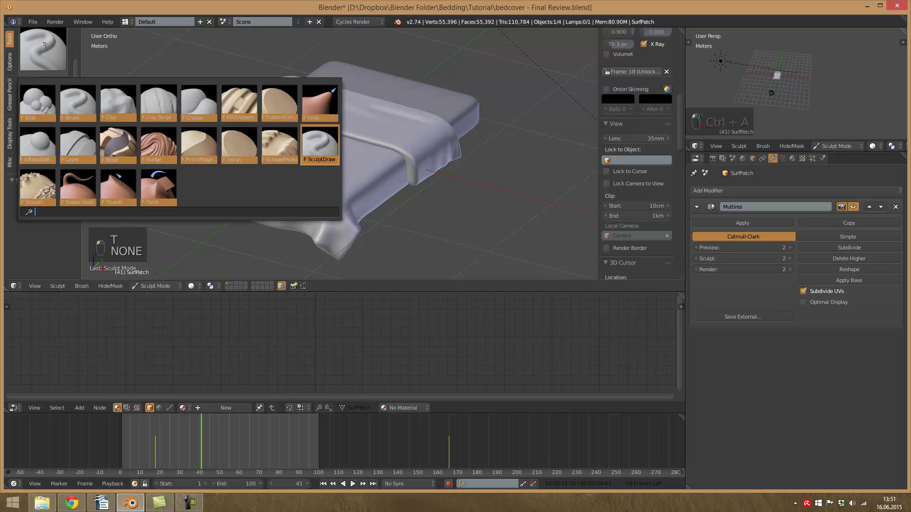
left_click(198, 102)
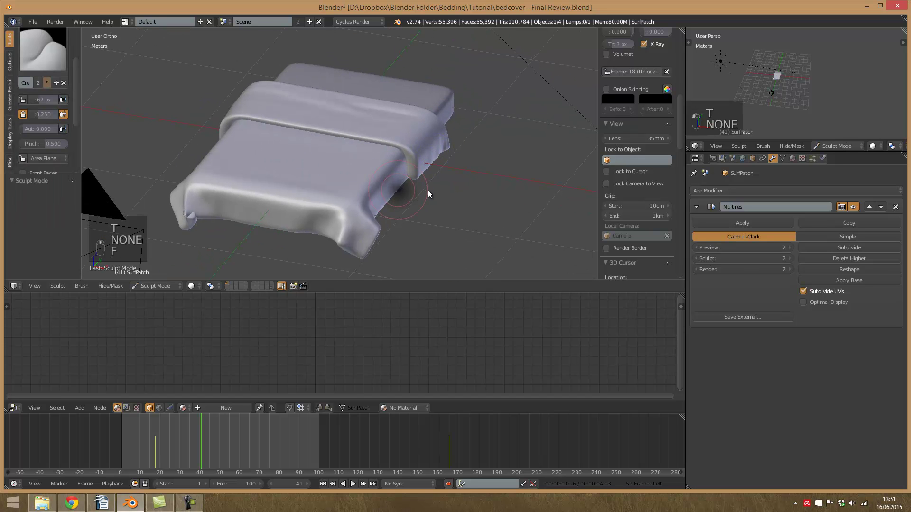
Set the Crease brush radius to 63 px and view the corner of the cover's folded edge up close
key("f")
left_click(411, 189)
scroll(418, 191, "up", 4)
mouse_move(418, 195)
left_mouse_down("shift")
mouse_move(409, 163)
mouse_move(411, 180)
left_mouse_up("shift")
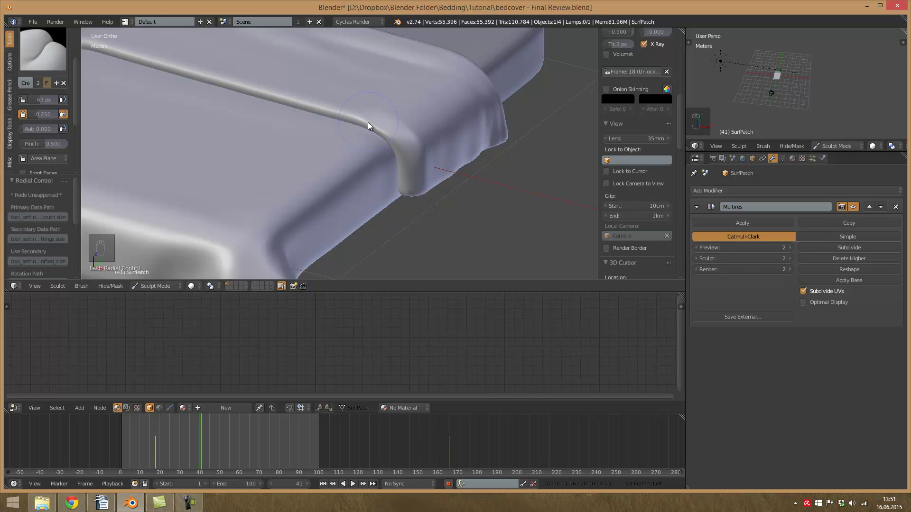
mouse_move(411, 160)
middle_mouse_down()
mouse_move(457, 158)
mouse_move(395, 165)
mouse_move(401, 186)
mouse_move(356, 195)
middle_mouse_up()
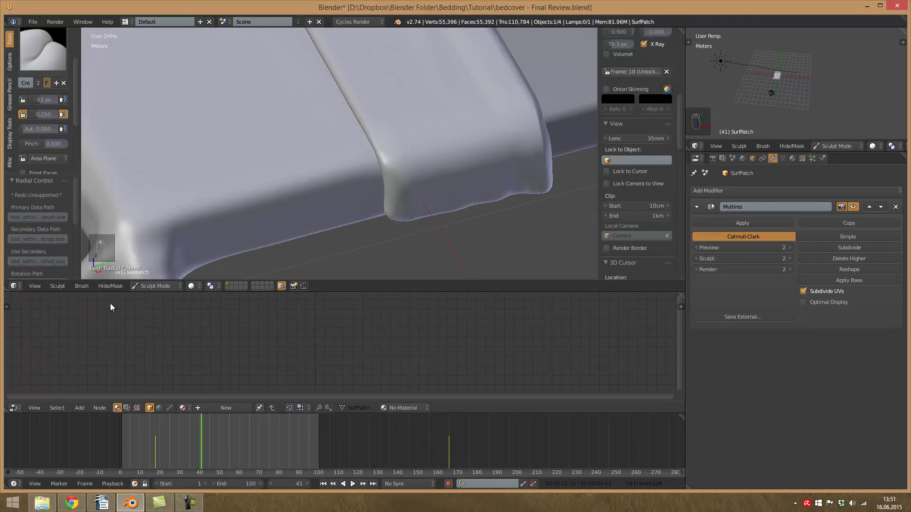
Enter Edit Mode with face selection and select three adjacent faces on the cover's top beside the folded edge
left_click(164, 286)
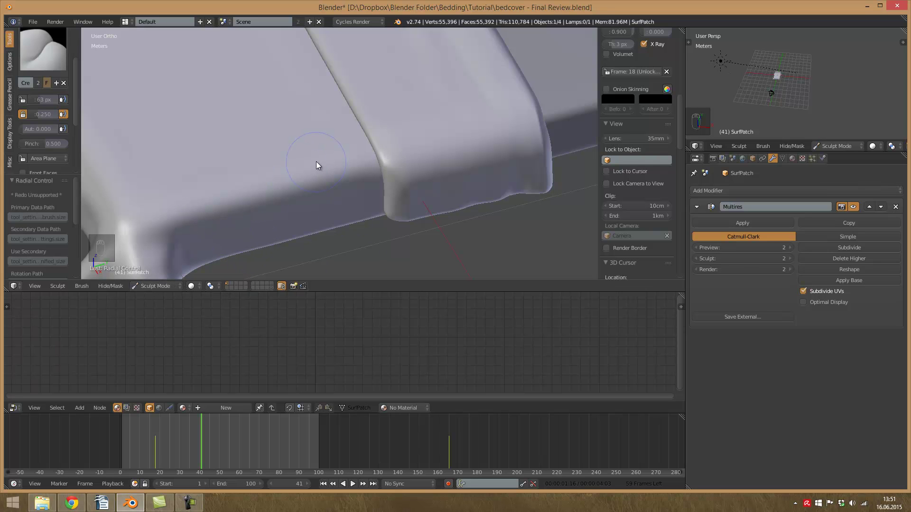
key("Tab")
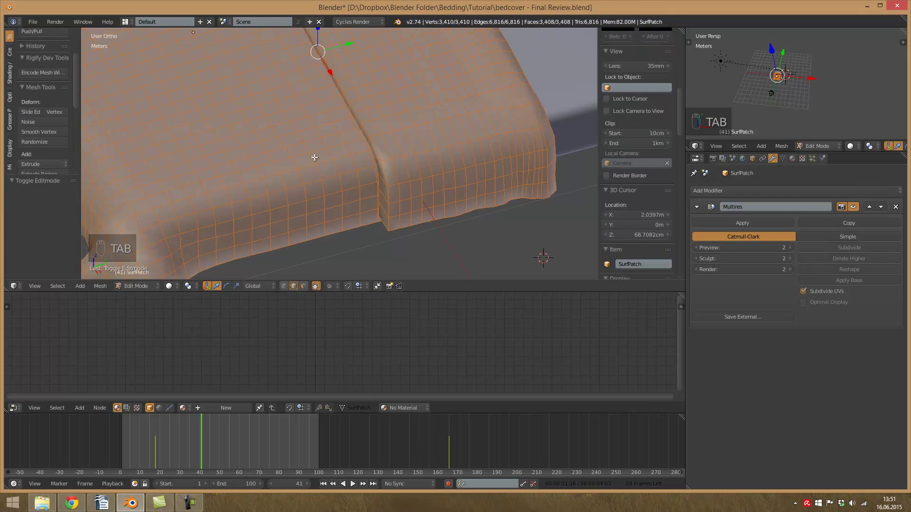
key("ctrl+Tab")
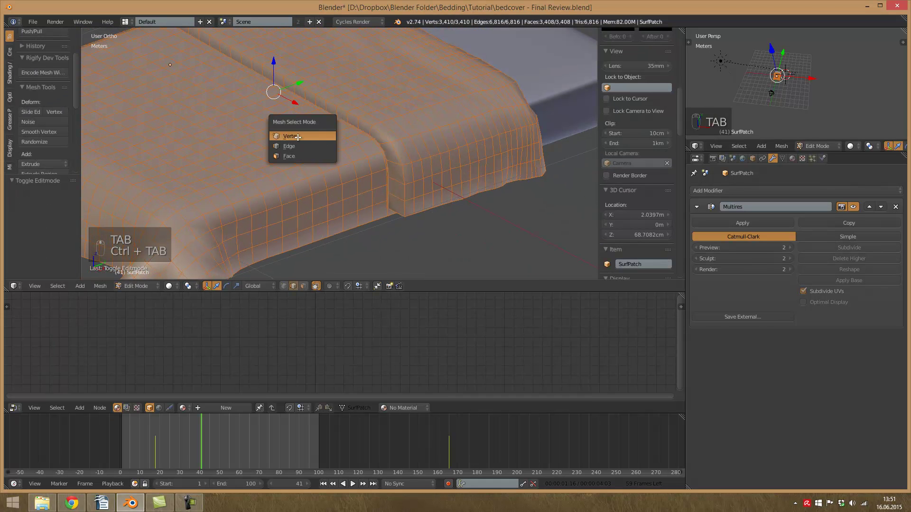
left_click(298, 137)
middle_click_drag(299, 139, 287, 158)
key("ctrl+Tab")
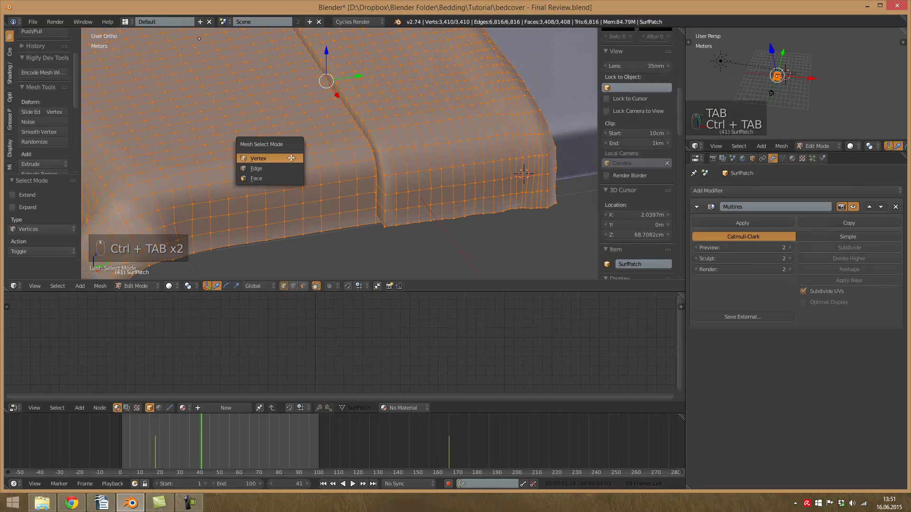
left_click(275, 178)
right_click(299, 147)
right_click(304, 155, "shift")
right_click(309, 165, "shift")
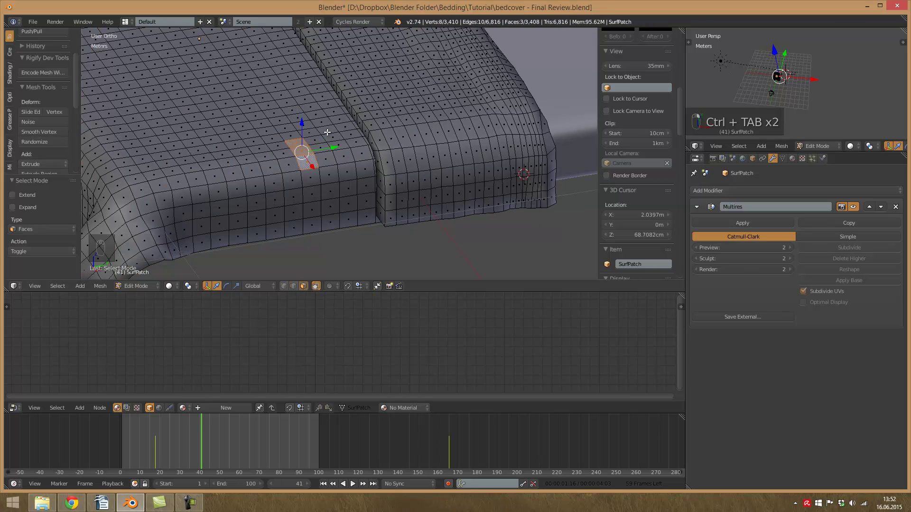
Try hiding the three selected faces, check the cover in Sculpt Mode, and reveal them again in Edit Mode
key("h")
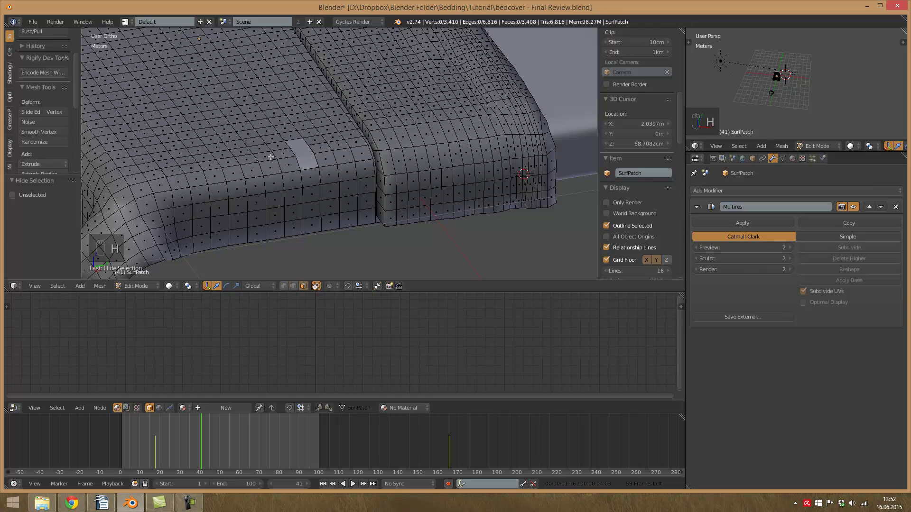
key("Tab")
middle_click_drag(161, 277, 333, 151)
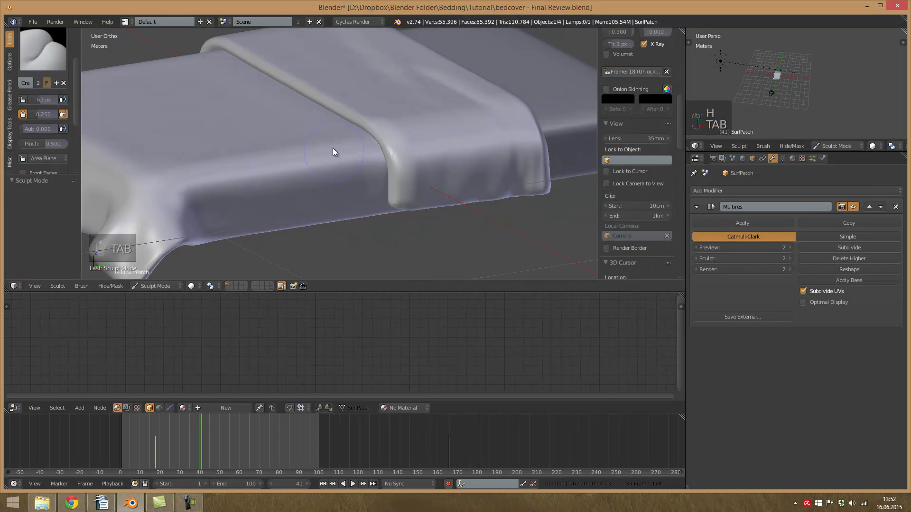
left_click(155, 287)
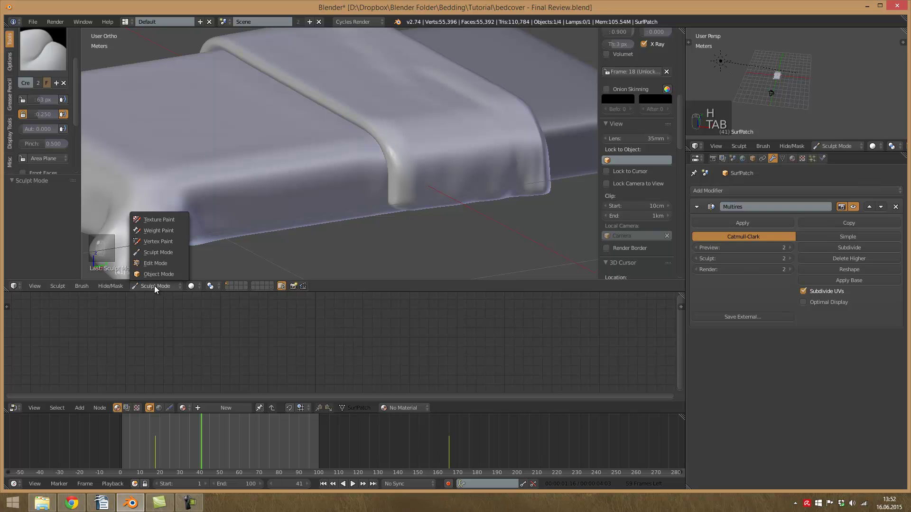
left_click(168, 263)
middle_click_drag(357, 135, 394, 143)
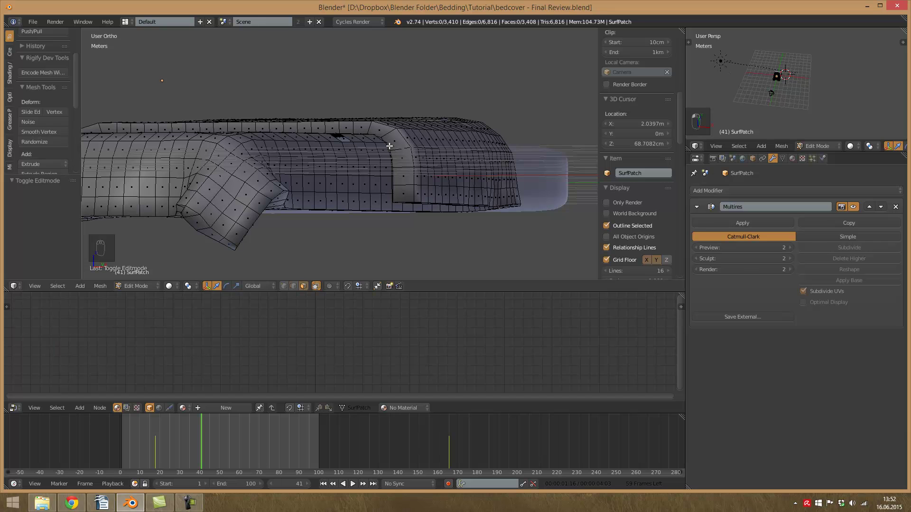
key("alt+h")
Cut one centred edge loop around the thickness of the cover's rim and mark it as a seam
key("ctrl+Tab")
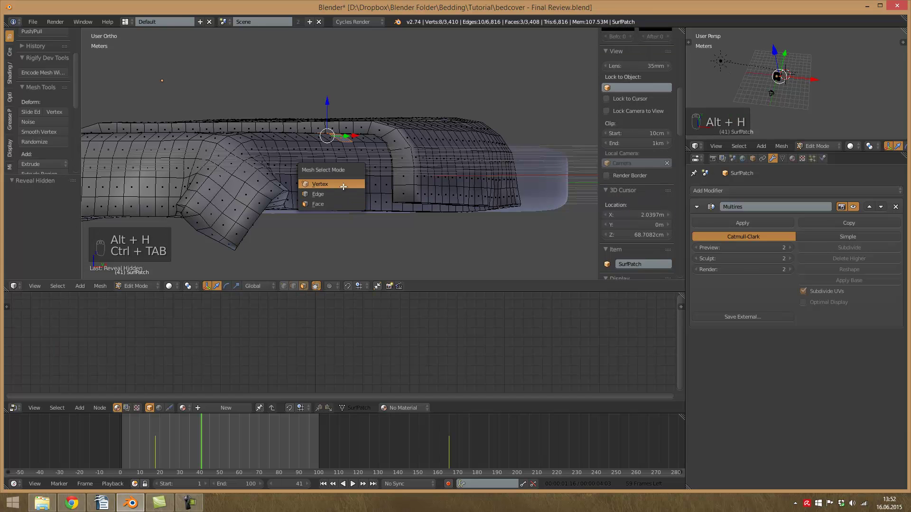
left_click(311, 185)
middle_click_drag(308, 201, 370, 179, "shift")
scroll(266, 217, "up", 2)
key("ctrl+r")
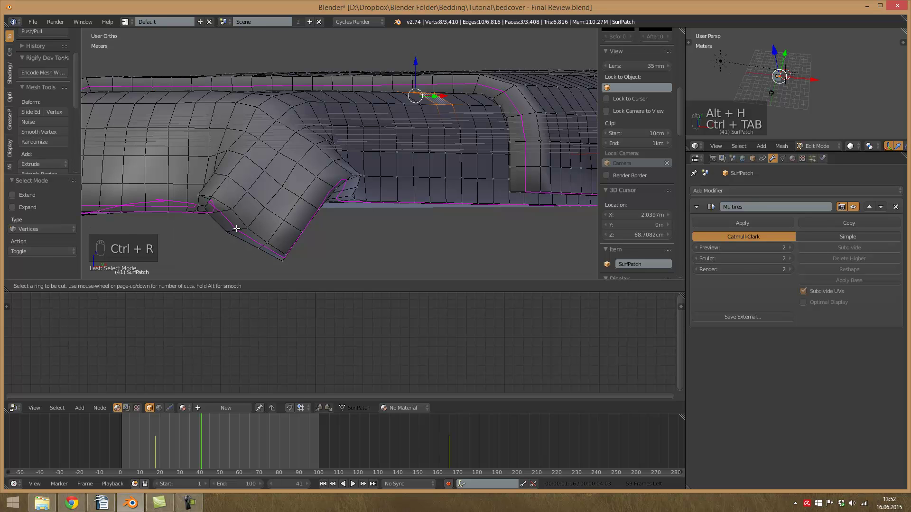
left_click(236, 228)
left_click(236, 229)
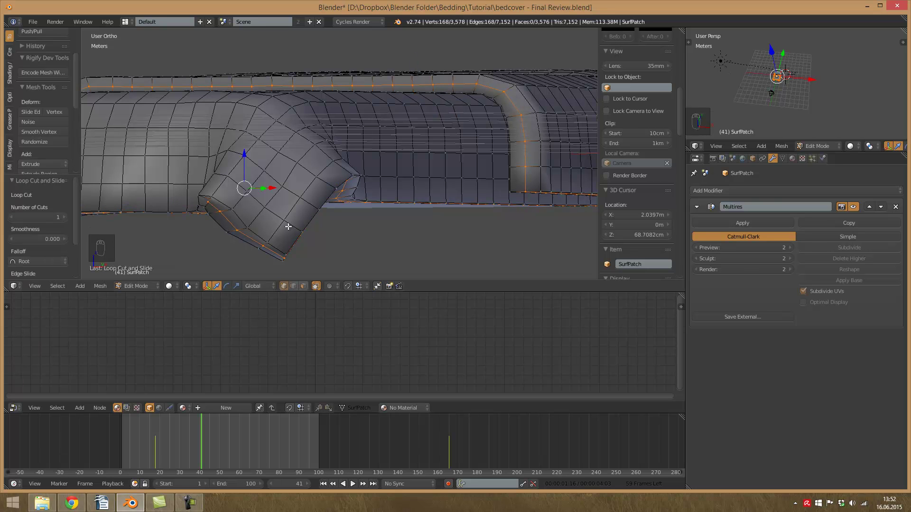
key("ctrl+e")
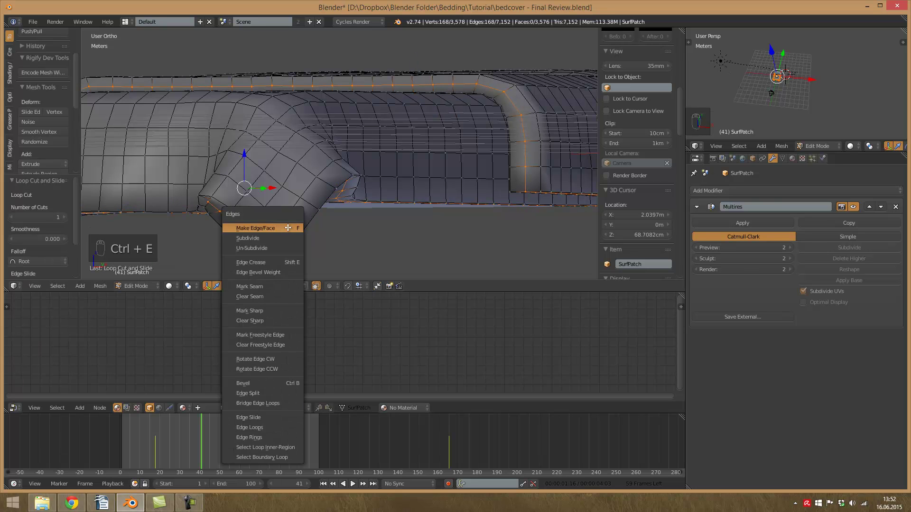
left_click(268, 287)
Apply Shrink/Fatten to the seam loop with an offset of about -0.034 and check the rim in Object Mode
middle_click_drag(387, 161, 417, 155)
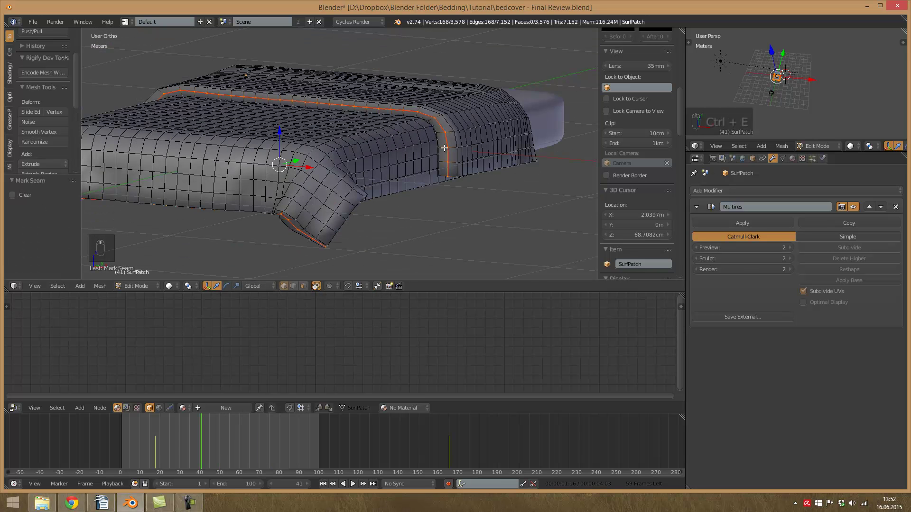
key("alt+s")
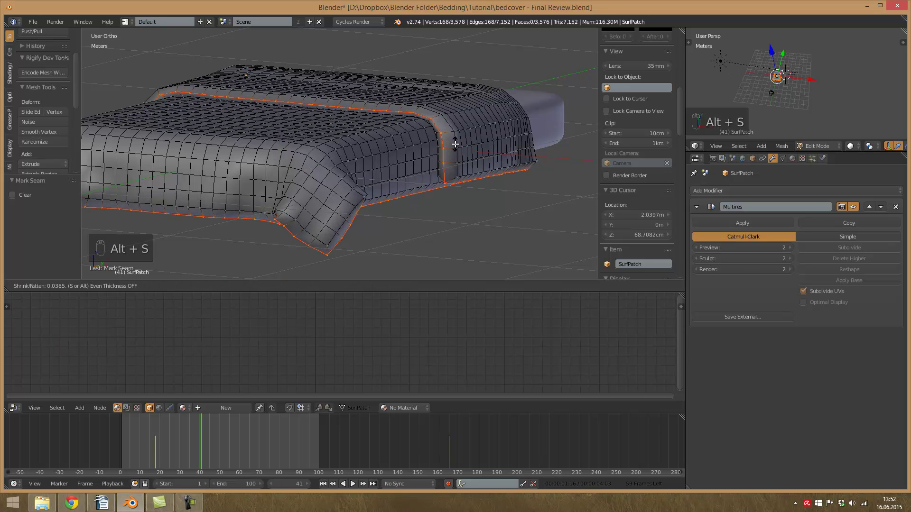
right_click(453, 144)
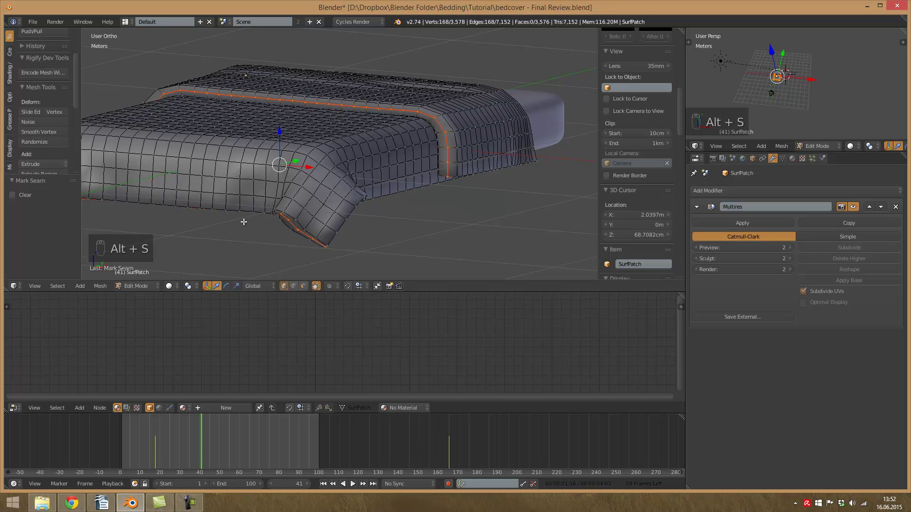
middle_click_drag(429, 183, 396, 188)
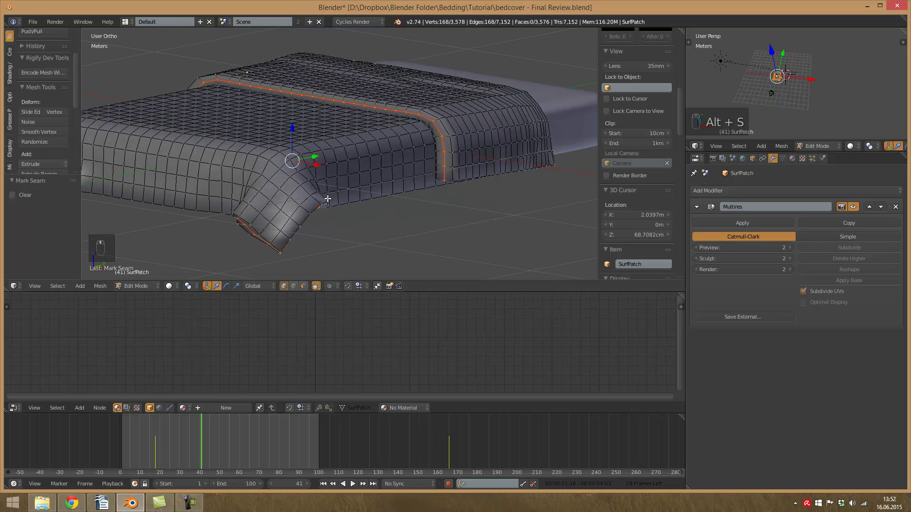
key("alt+s")
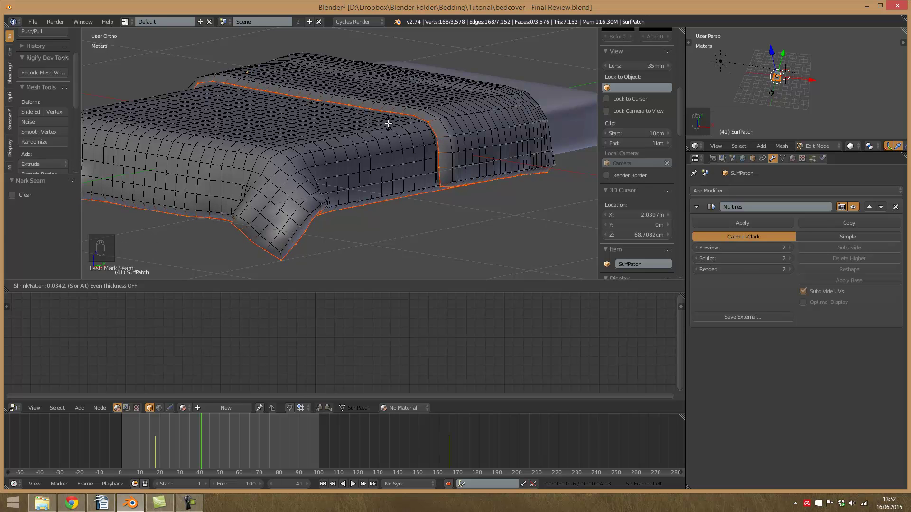
left_click(388, 124)
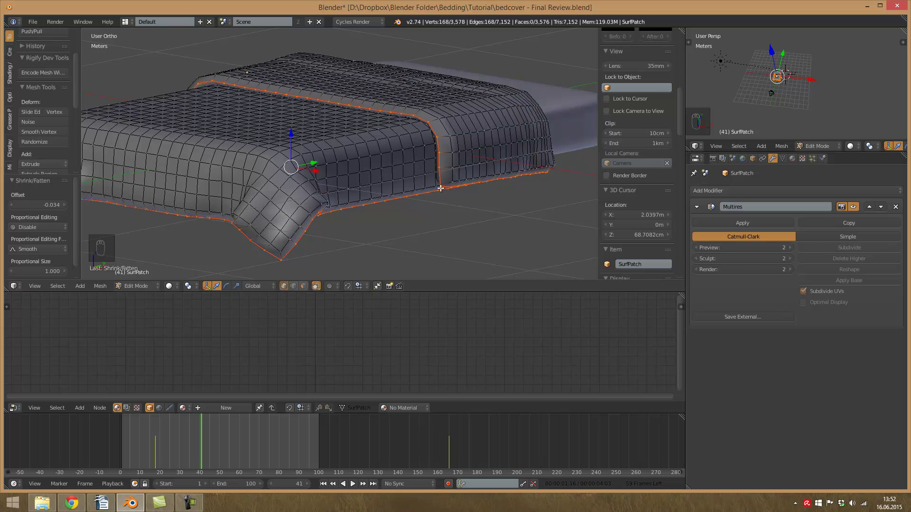
middle_click_drag(466, 171, 410, 165)
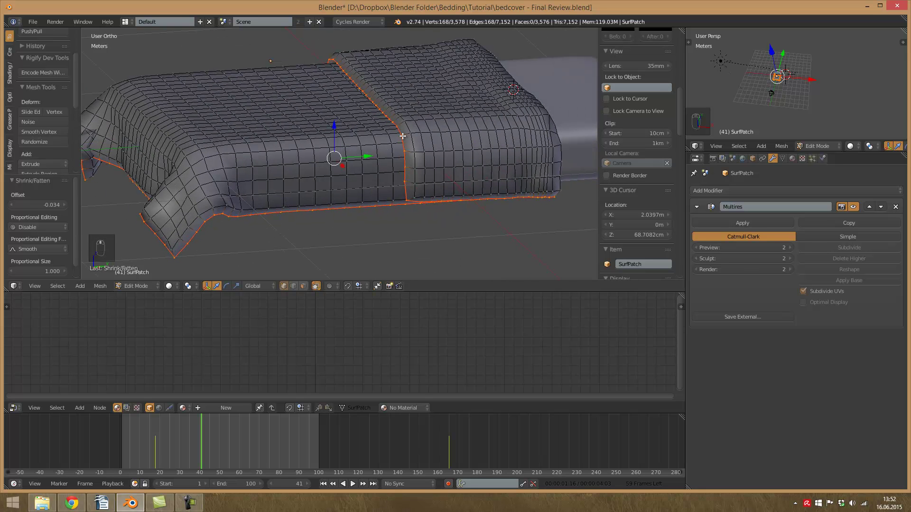
key("Tab")
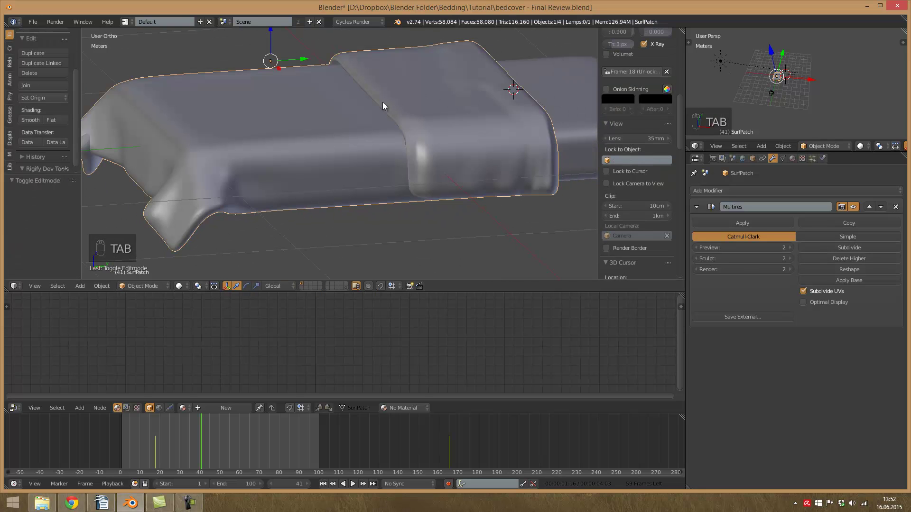
middle_click_drag(384, 103, 436, 134)
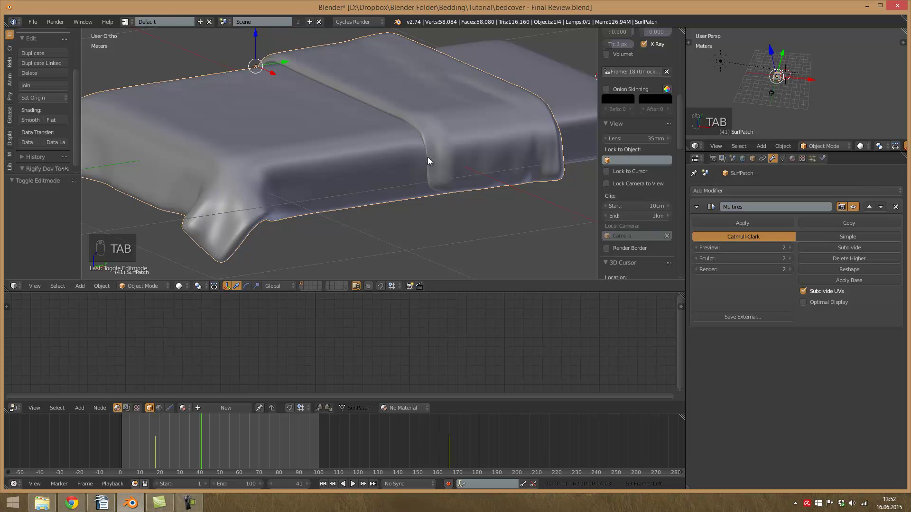
middle_click_drag(392, 204, 369, 200)
Select the cover's linked upper layer up to the seam in face selection and hide it
key("Tab")
key("ctrl+Tab")
left_click(400, 169)
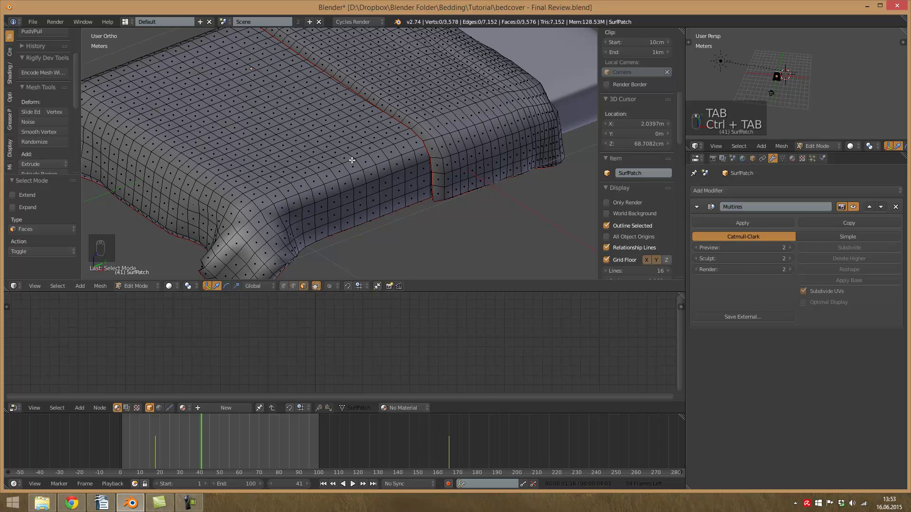
key("l")
key("l")
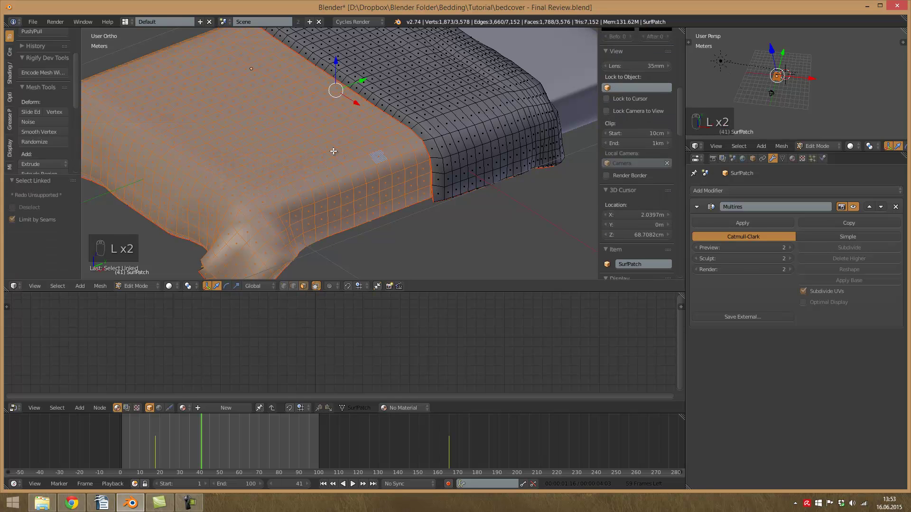
middle_click_drag(356, 209, 335, 187)
key("h")
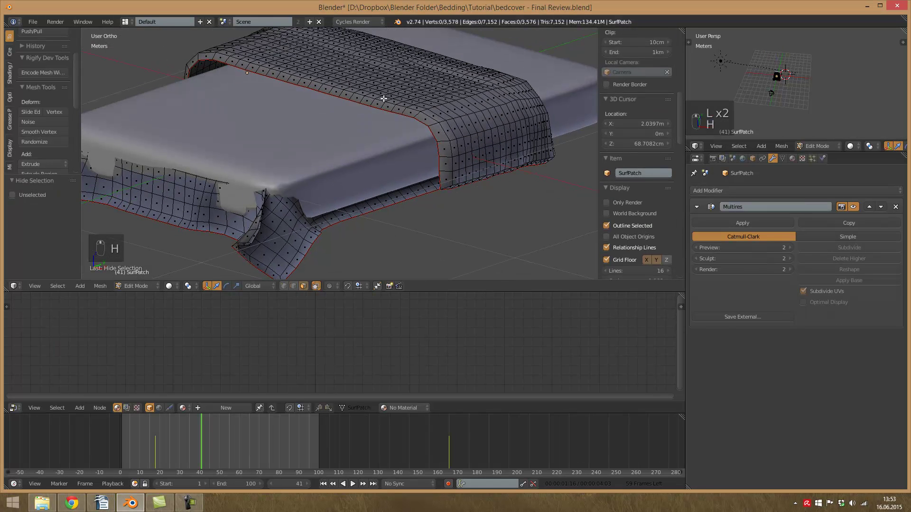
Switch the cover to Sculpt Mode and turn off the Multires modifier's viewport display
left_click(138, 286)
left_click(139, 252)
middle_click_drag(353, 165, 304, 223)
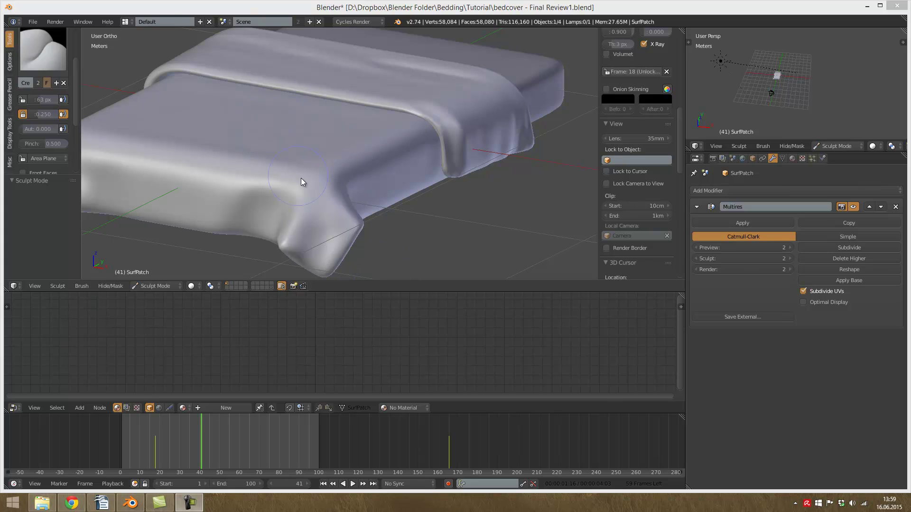
left_click(854, 207)
middle_click_drag(434, 152, 376, 90)
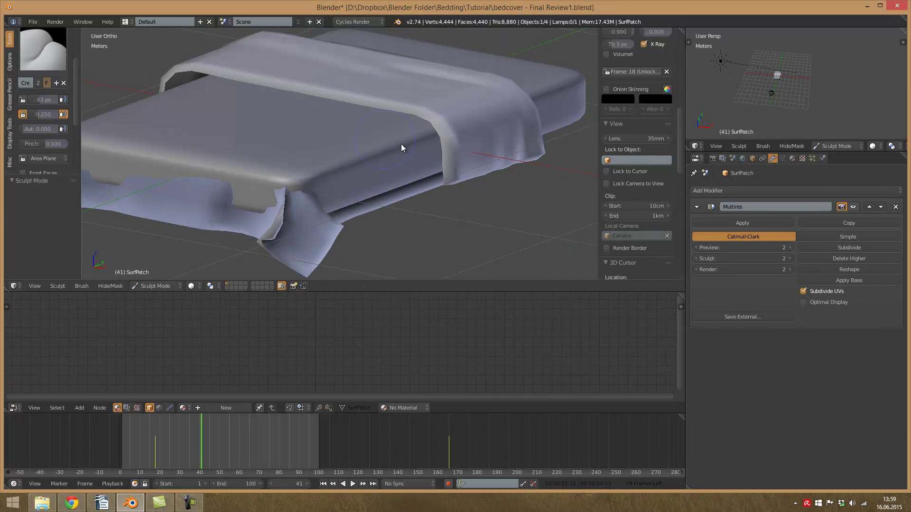
middle_click_drag(353, 121, 458, 142)
Reveal the cover's hidden upper layer in Edit Mode and examine how the two layers lie at the hanging corner
key("Tab")
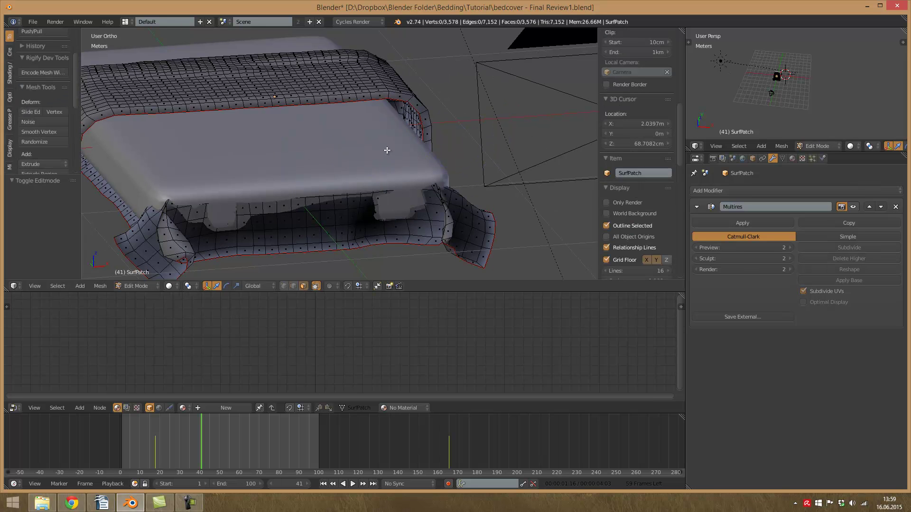
key("alt+h")
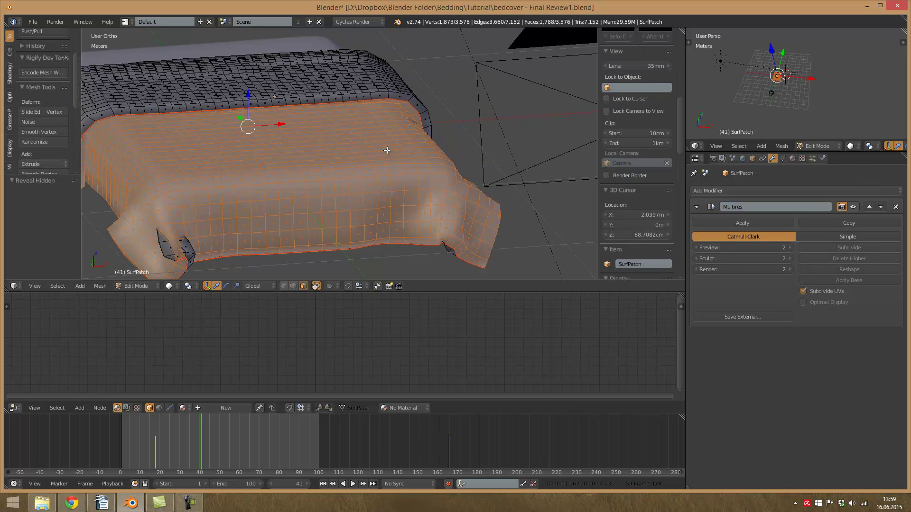
scroll(659, 215, "down", 15)
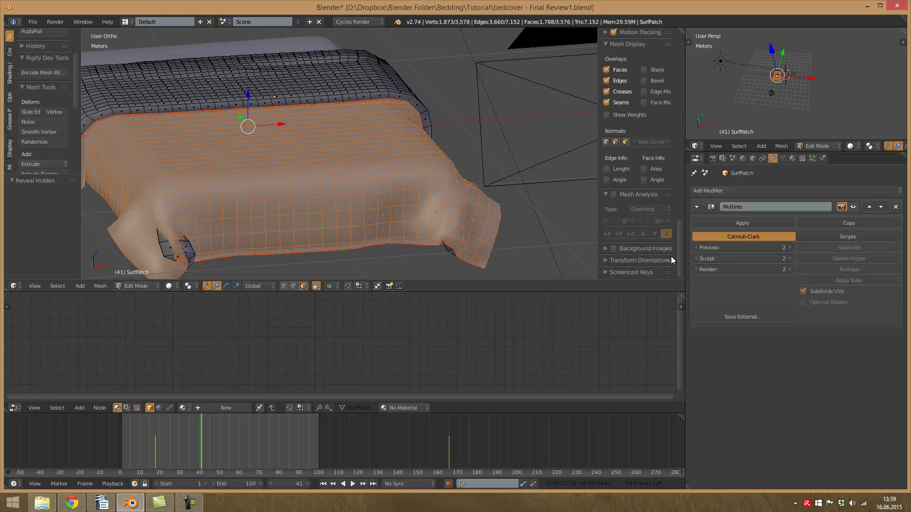
scroll(643, 273, "down", 1)
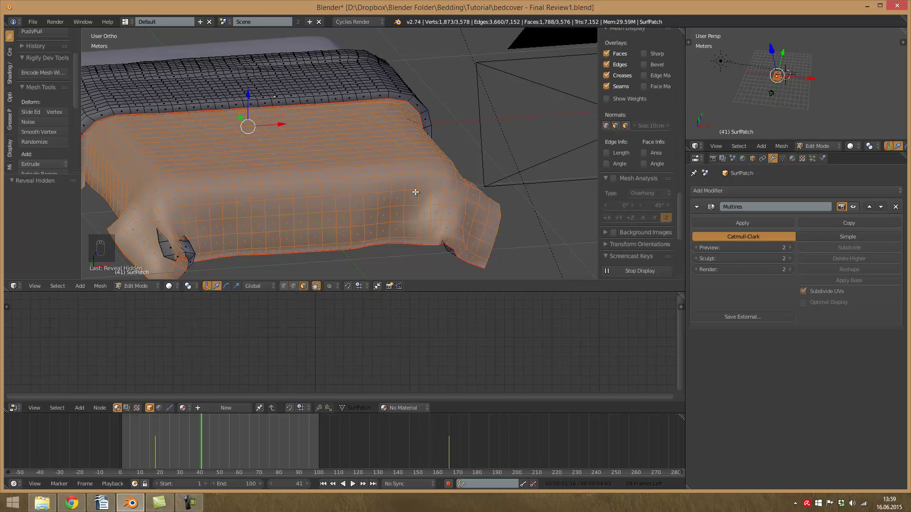
key("Tab")
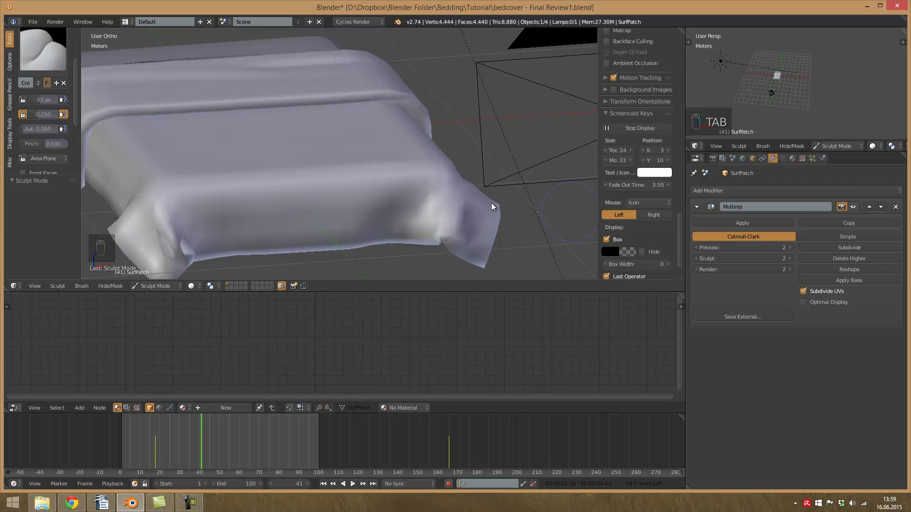
key("Tab")
middle_click_drag(349, 189, 306, 163)
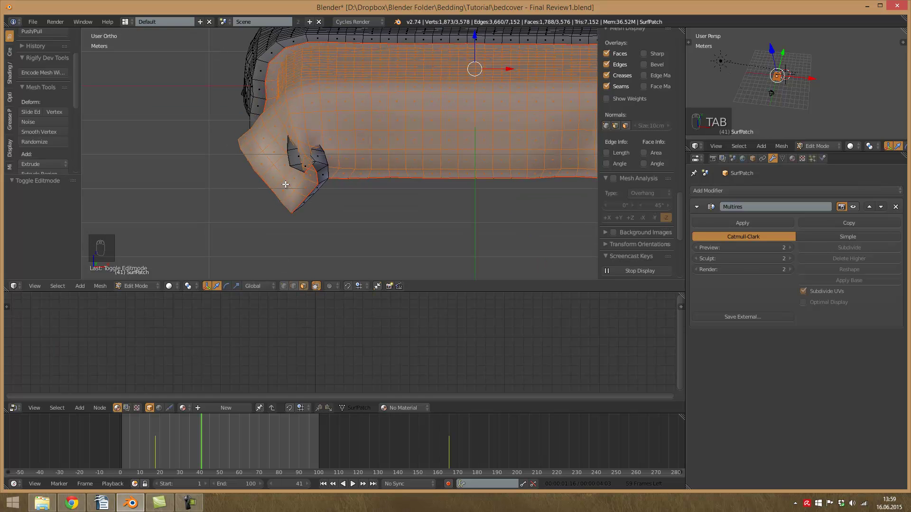
middle_click_drag(325, 161, 331, 159)
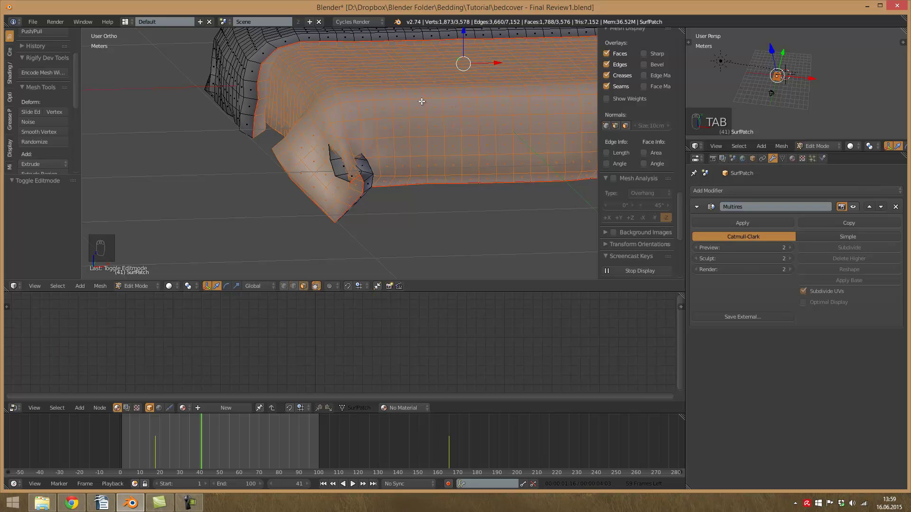
Hide the selected upper layer and return the cover to Sculpt Mode
key("h")
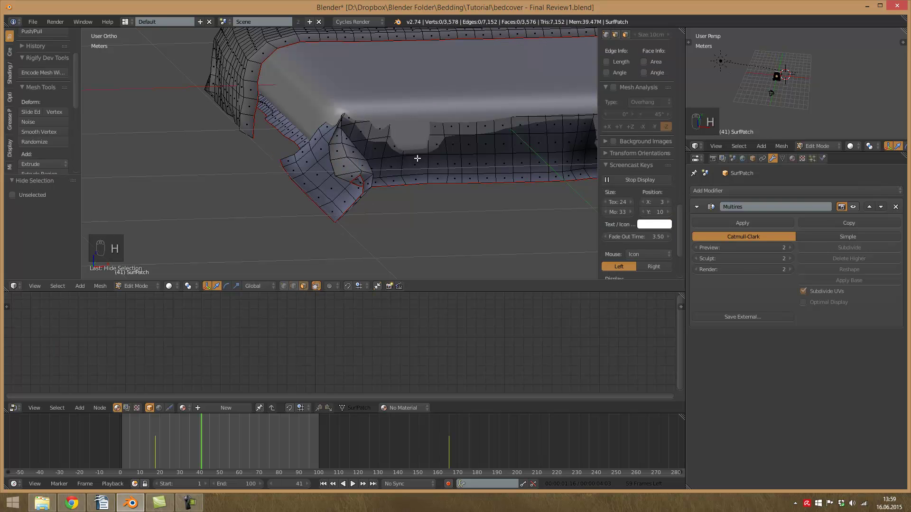
left_click(145, 285)
left_click(147, 285)
left_click(150, 252)
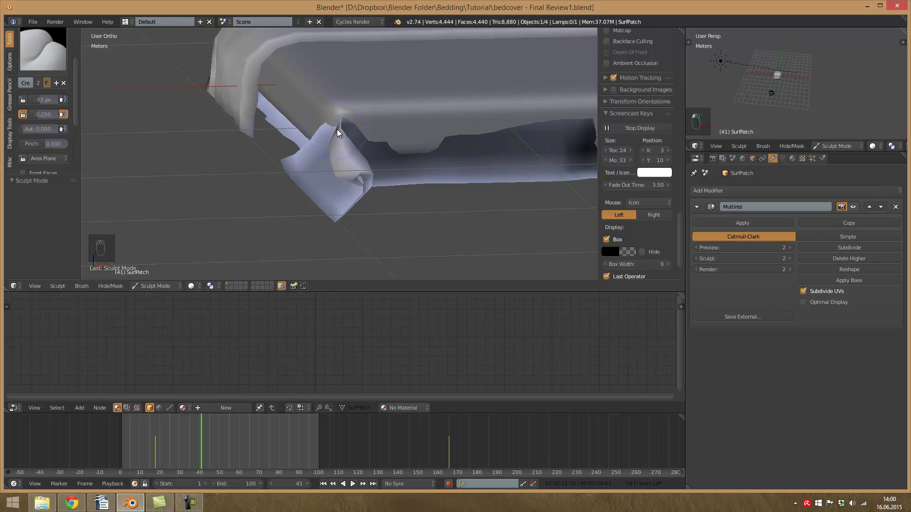
Smooth the creased folds of the lower layer at both hanging corners of the cover with the Smooth brush
mouse_move(339, 133)
left_mouse_down("shift")
mouse_move(346, 162)
mouse_move(356, 168)
mouse_move(362, 157)
mouse_move(350, 193)
mouse_move(347, 156)
left_mouse_up("shift")
mouse_move(347, 157)
middle_mouse_down()
mouse_move(366, 203)
mouse_move(344, 197)
middle_mouse_up()
mouse_move(249, 143)
left_mouse_down("shift")
mouse_move(243, 170)
mouse_move(257, 166)
left_mouse_up("shift")
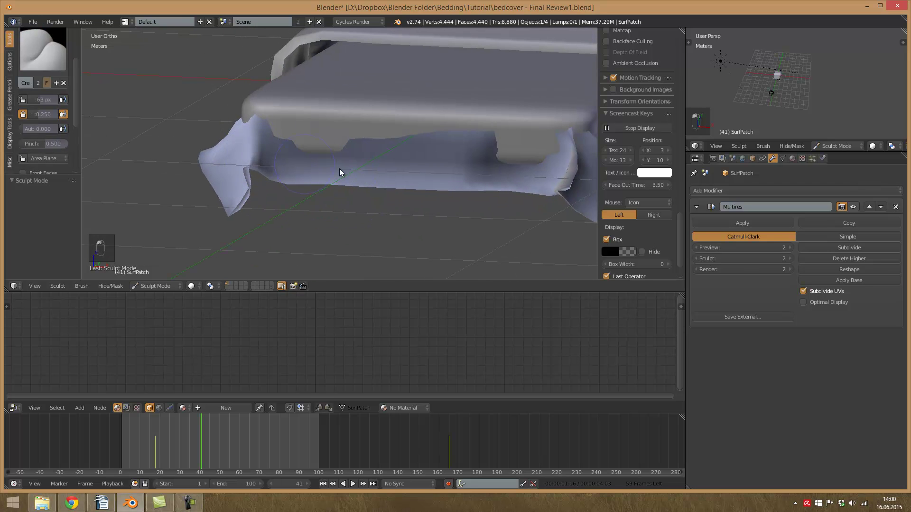
scroll(367, 171, "down", 3)
middle_click_drag(396, 179, 324, 185)
scroll(324, 186, "up", 4)
mouse_move(298, 139)
left_mouse_down("shift")
mouse_move(278, 179)
mouse_move(295, 155)
left_mouse_up("shift")
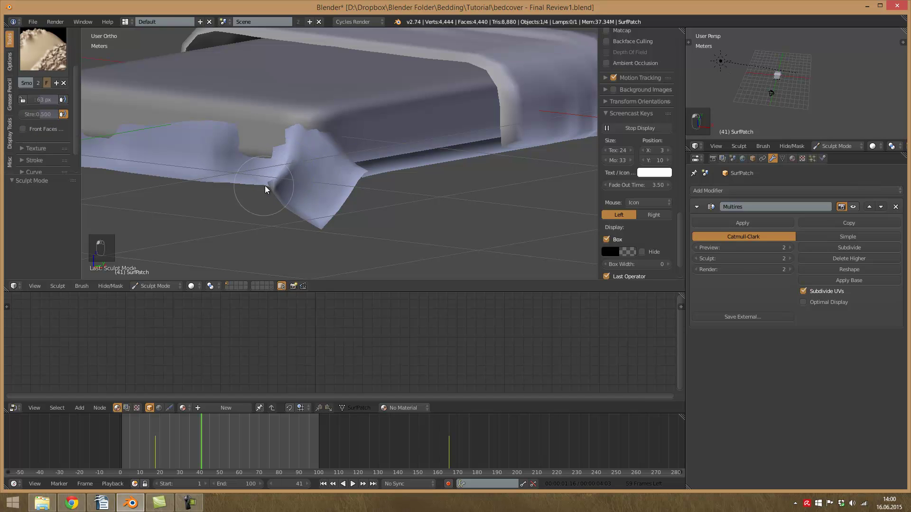
mouse_move(350, 176)
middle_mouse_down()
mouse_move(332, 164)
mouse_move(341, 158)
mouse_move(292, 161)
mouse_move(497, 201)
middle_mouse_up()
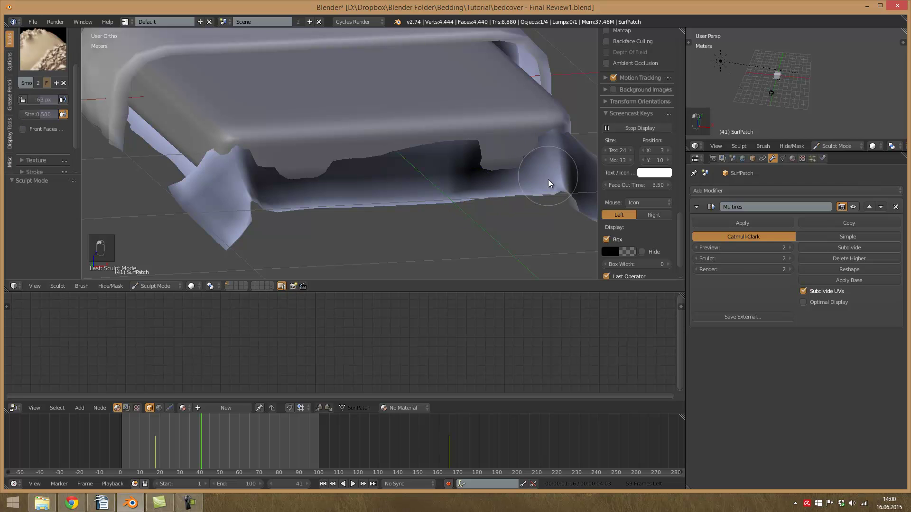
scroll(527, 205, "down", 3)
middle_click_drag(445, 181, 275, 171)
Reveal the cover's hidden upper layer in Edit Mode and switch the cover to Object Mode
left_click(156, 286)
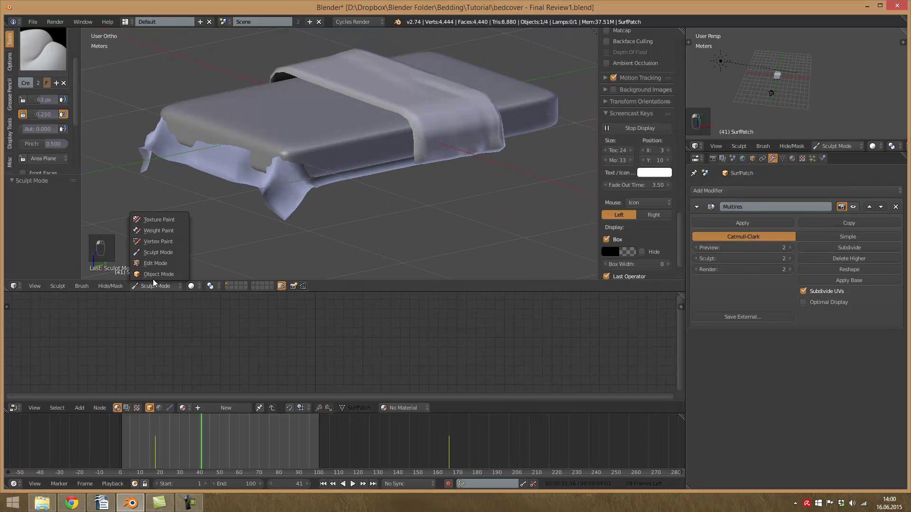
left_click(155, 263)
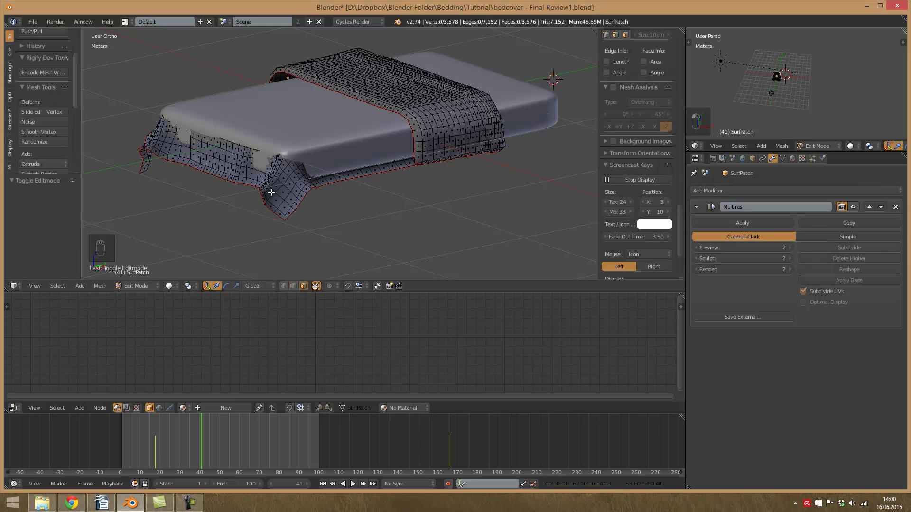
key("alt+h")
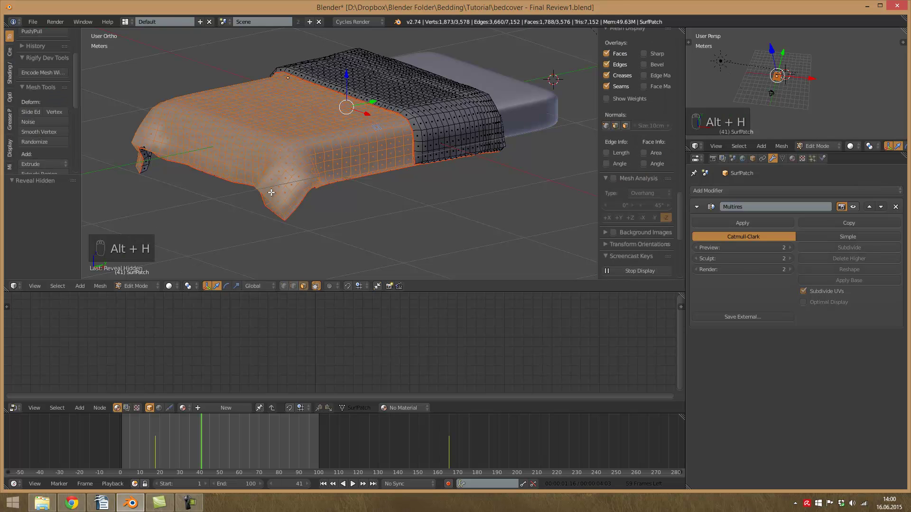
key("Tab")
Move the cover up about 3.08 cm along the global Z axis, clear of the mattress
middle_click_drag(394, 154, 385, 115)
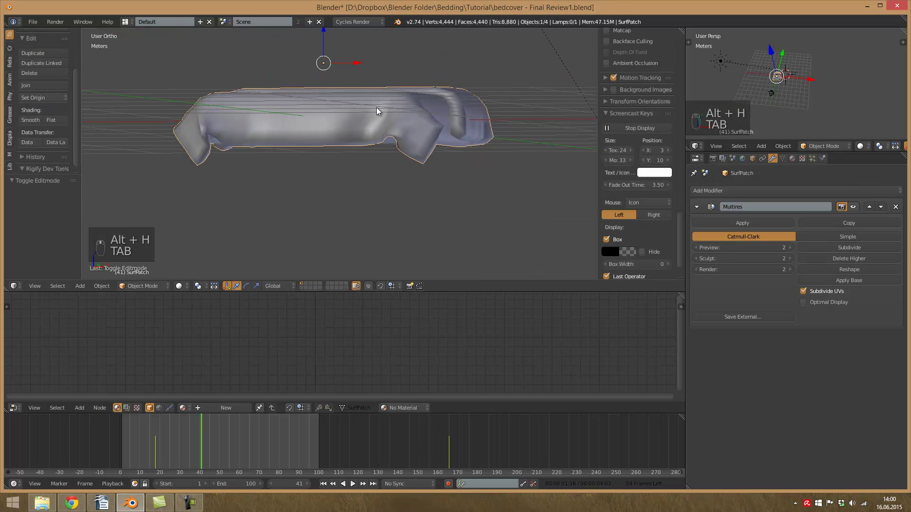
key("g")
key("z")
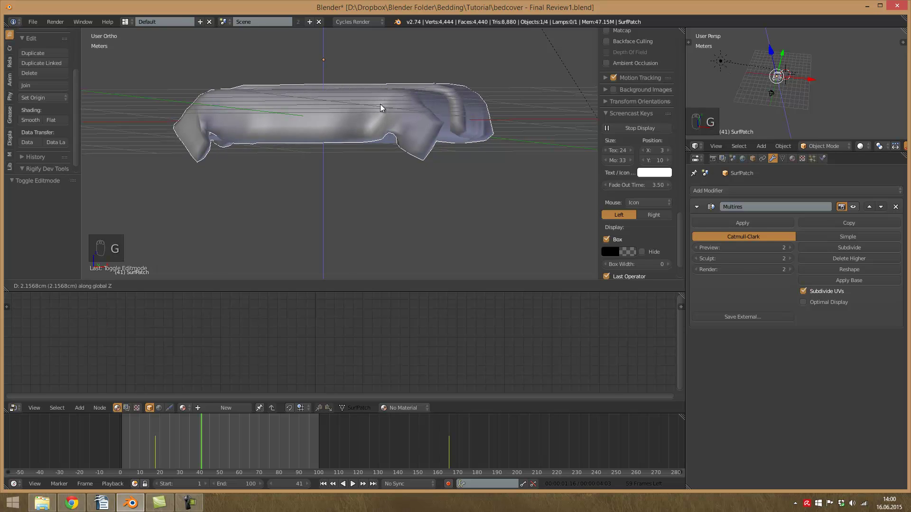
left_click(380, 107)
middle_click_drag(383, 106, 237, 120)
scroll(310, 122, "up", 3)
middle_click_drag(301, 119, 296, 116)
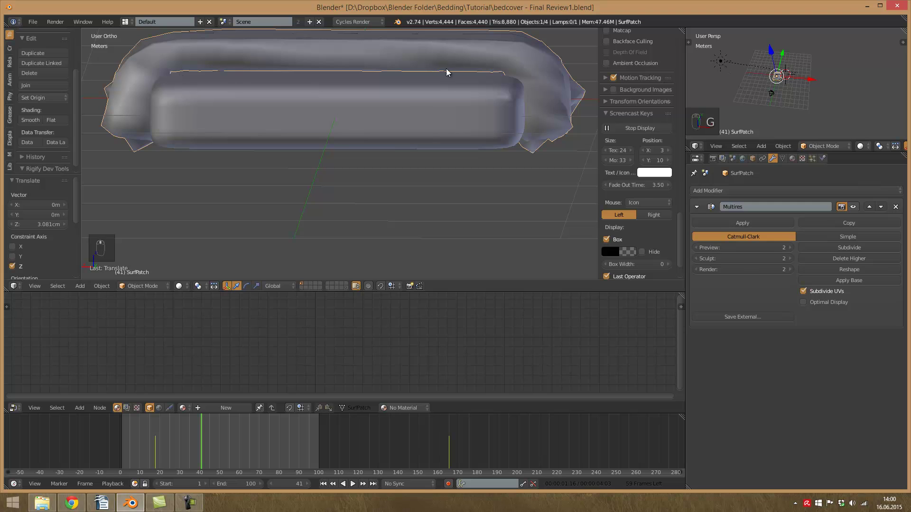
middle_click_drag(446, 98, 441, 119)
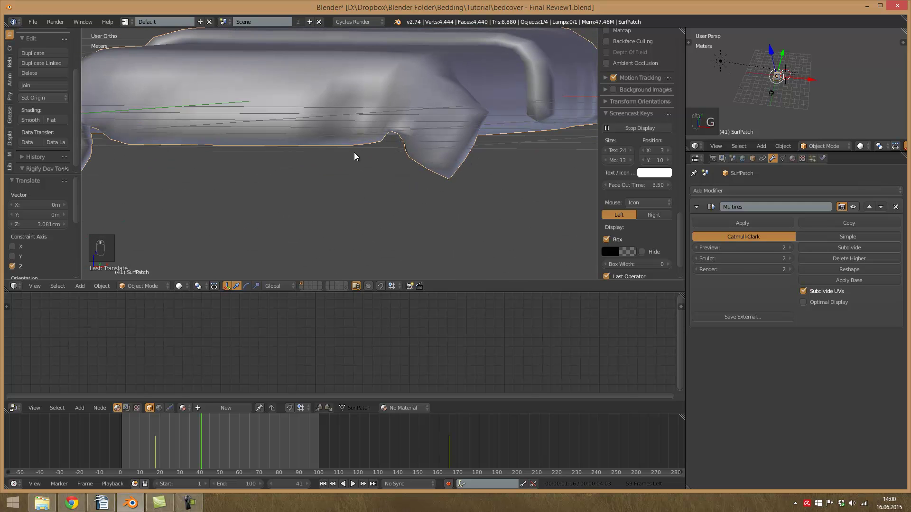
Hide the selected upper layer of the cover in Edit Mode and return to Object Mode
key("Tab")
middle_click_drag(356, 153, 316, 167)
key("h")
middle_click_drag(463, 149, 376, 152)
key("Tab")
middle_click_drag(379, 195, 421, 174)
middle_click_drag(417, 126, 335, 189)
scroll(352, 172, "down", 4)
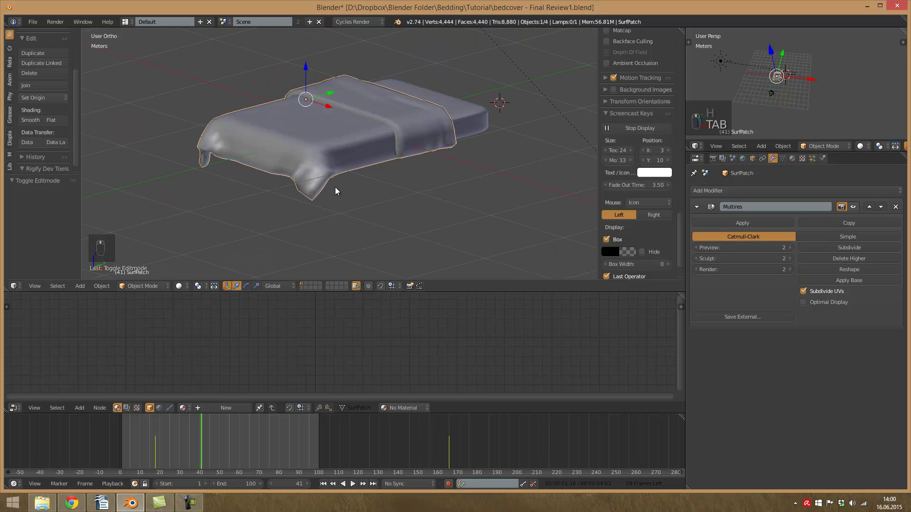
scroll(335, 190, "up", 2)
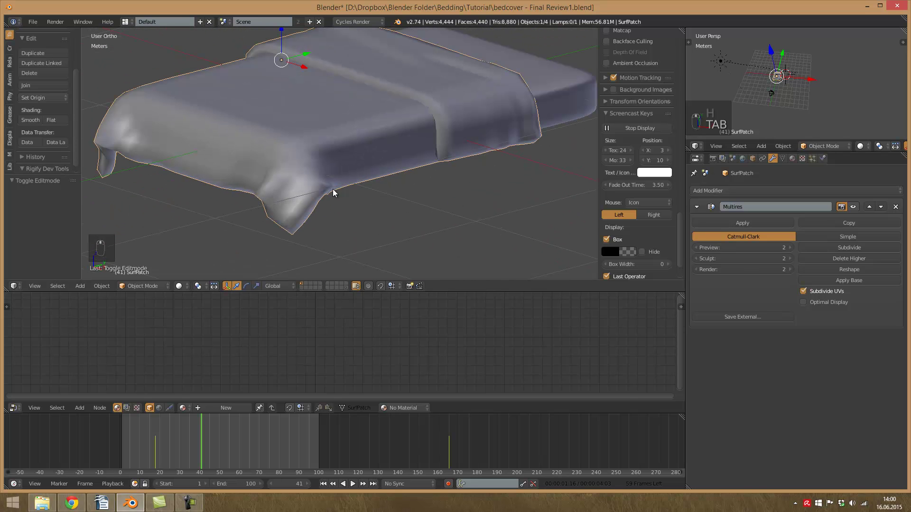
Turn on the Multires modifier's viewport display and switch the cover to Sculpt Mode
left_click(854, 207)
middle_click_drag(189, 169, 285, 240)
left_click(137, 286)
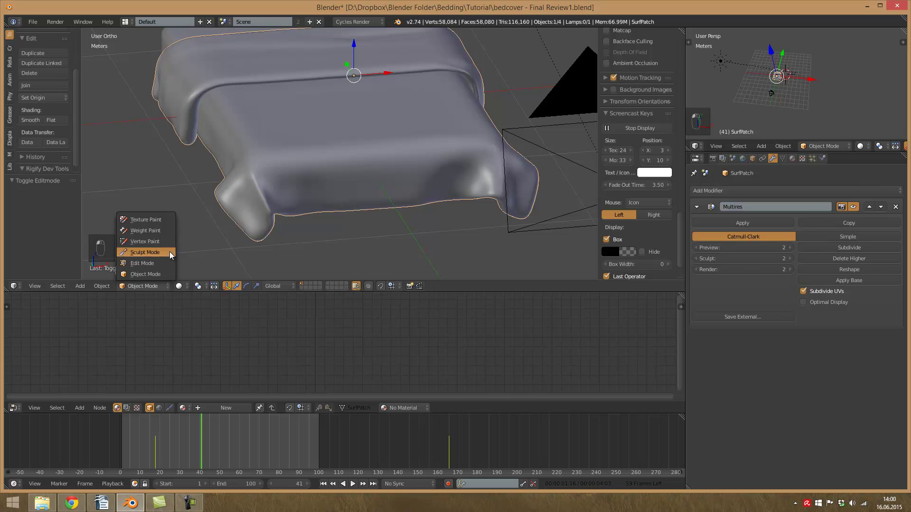
left_click(157, 251)
Smooth the surface at the cover's hanging corner with a short Smooth brush stroke
middle_click_drag(156, 252, 207, 226)
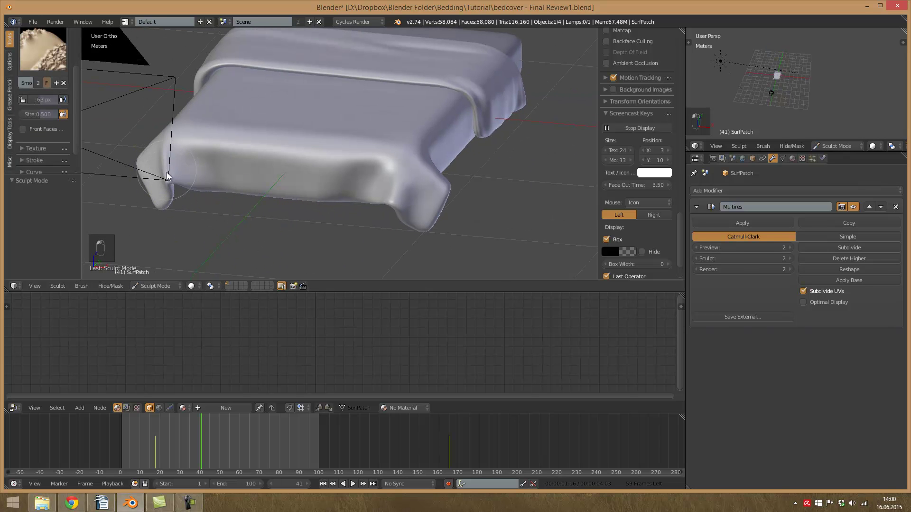
middle_click_drag(171, 187, 308, 249)
mouse_move(269, 224)
left_mouse_down("shift")
mouse_move(260, 195)
mouse_move(274, 219)
left_mouse_up("shift")
scroll(355, 197, "down", 2)
middle_click_drag(355, 197, 325, 214)
scroll(359, 214, "up", 4)
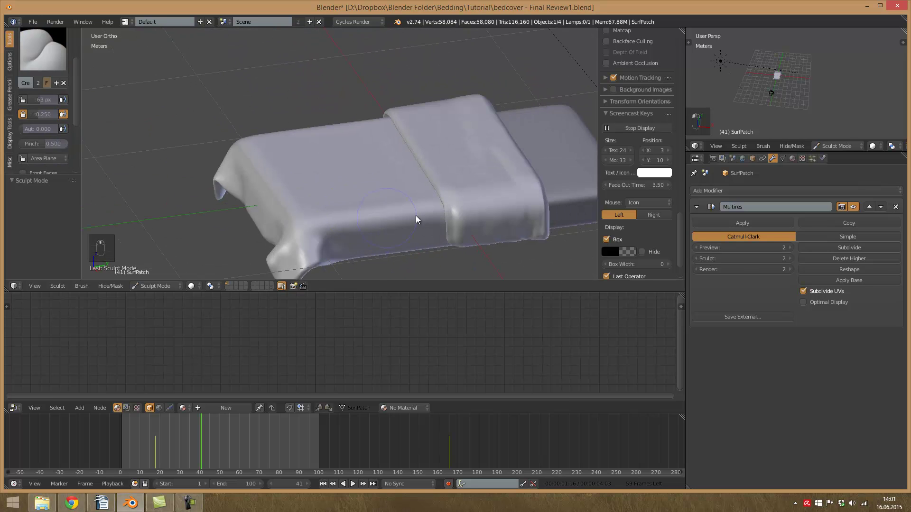
scroll(360, 214, "down", 2)
Leave Sculpt Mode and reveal the cover's hidden layer again in Edit Mode
left_click(156, 286)
left_click(162, 271)
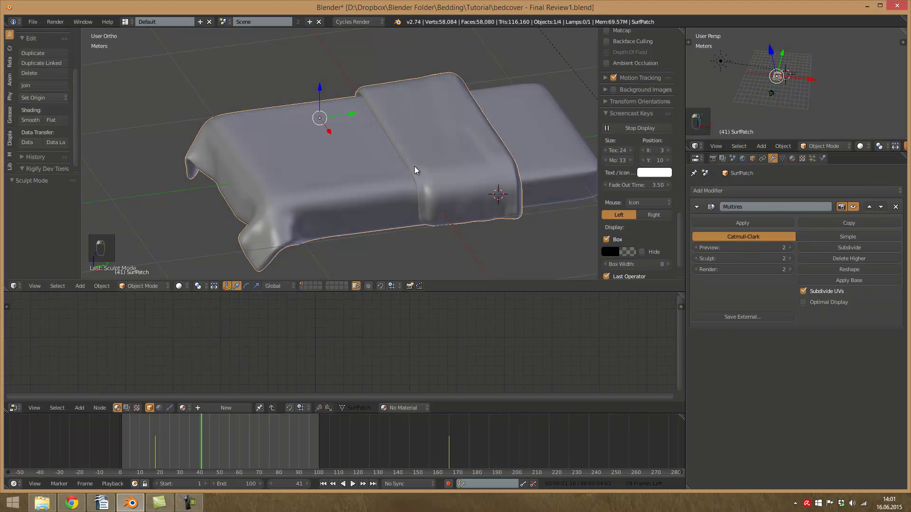
key("Tab")
middle_click_drag(413, 196, 364, 192)
key("alt+h")
key("Tab")
middle_click_drag(250, 229, 328, 199)
key("Tab")
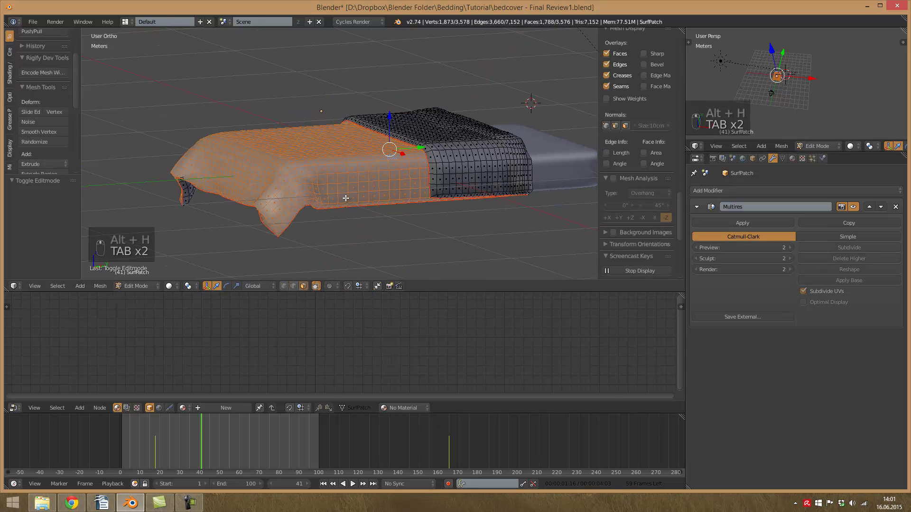
Deselect the whole cover mesh and merge the timeline area into the node editor above it
middle_click_drag(389, 147, 380, 143)
key("a")
key("a")
key("a")
middle_click_drag(356, 181, 374, 171)
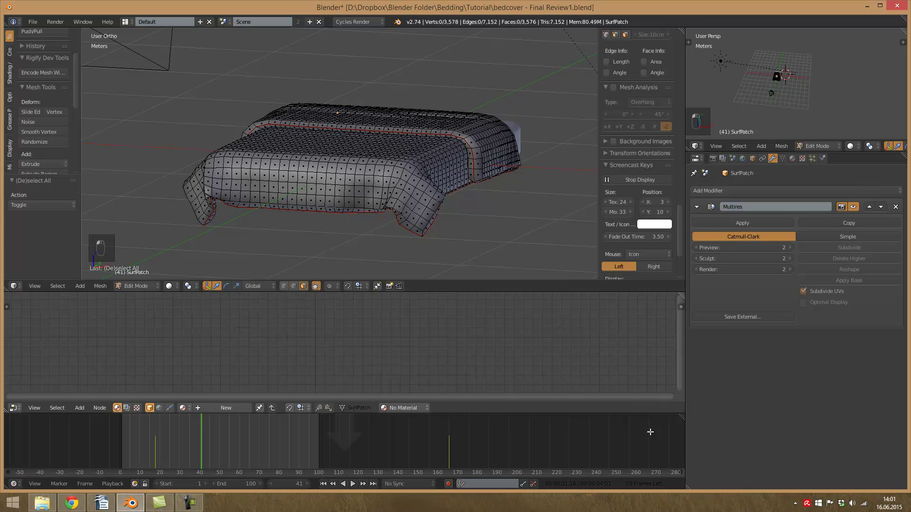
left_click_drag(650, 432, 651, 438)
Select all faces of the cover and UV-map them with the Unwrap method
middle_click_drag(422, 187, 389, 184)
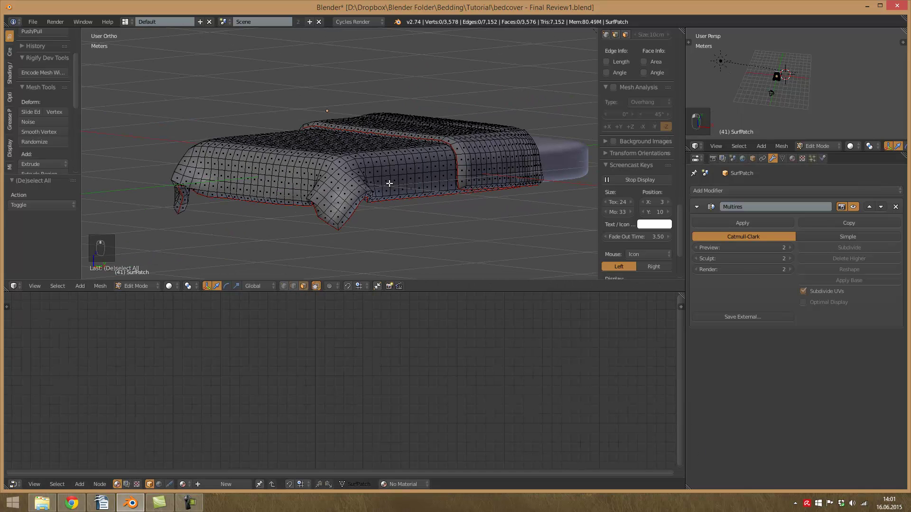
key("a")
key("a")
key("a")
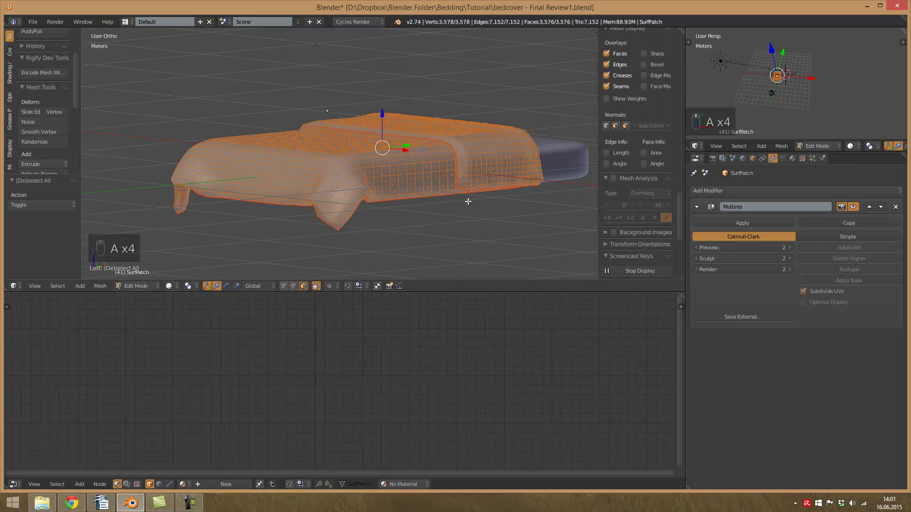
middle_click_drag(466, 201, 508, 206)
key("u")
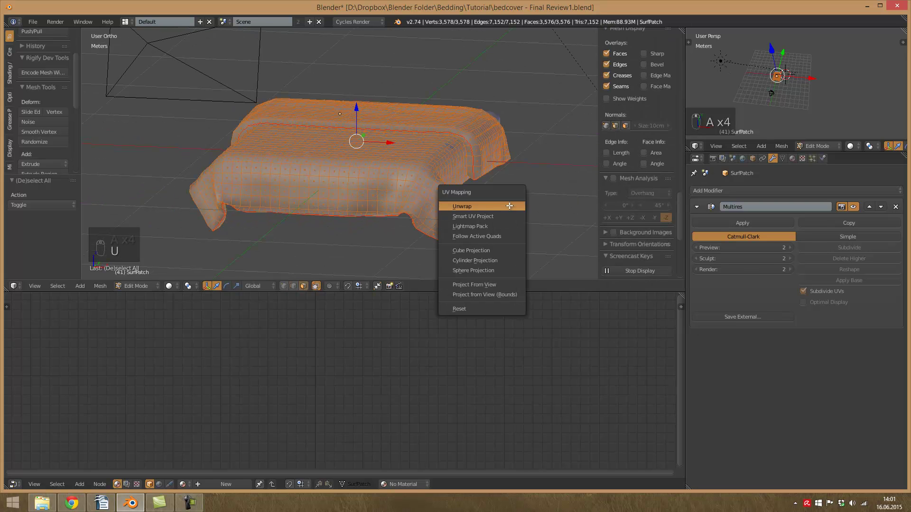
left_click(509, 205)
Split the node editor area, change the new area to the UV/Image Editor and show its tool shelf beside the cover's UV layout
left_click_drag(682, 295, 407, 451)
left_click(417, 484)
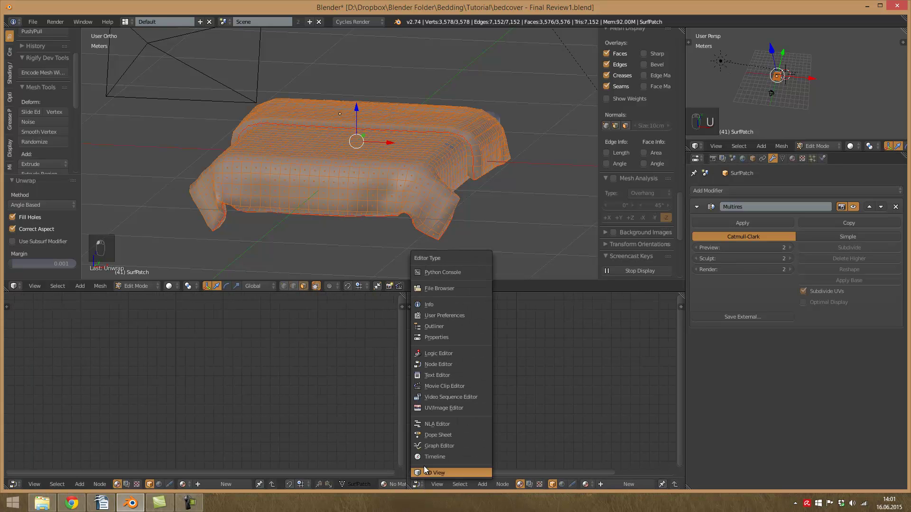
left_click(454, 408)
scroll(549, 386, "up", 5)
scroll(548, 394, "down", 4)
scroll(536, 423, "up", 4)
scroll(537, 424, "down", 4)
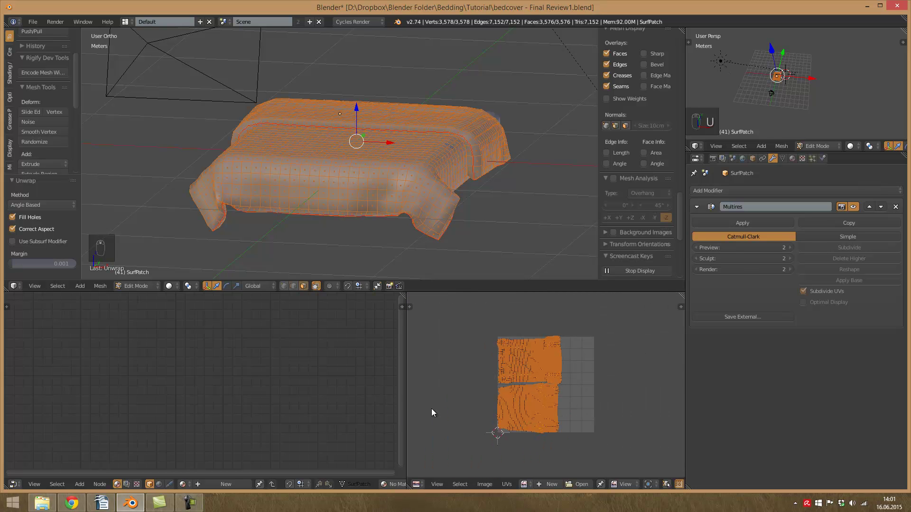
key("t")
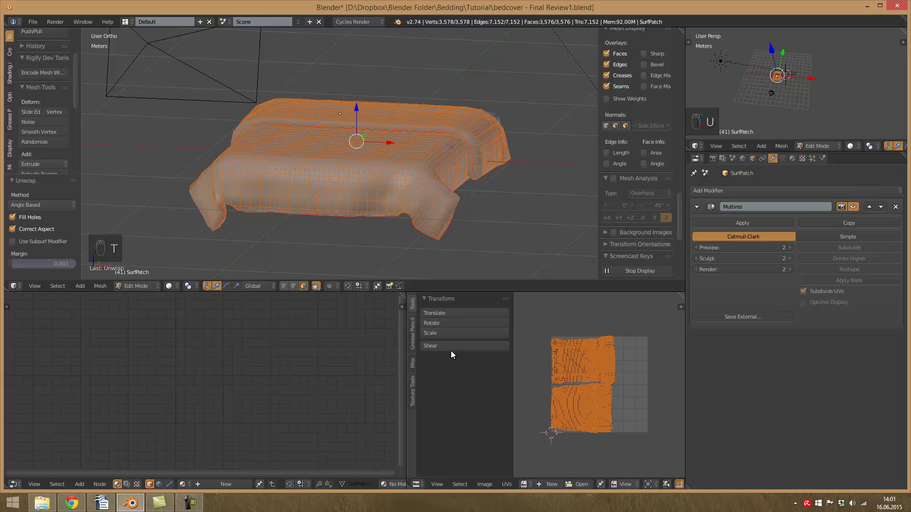
Convert the bedcover's unwrapped UVs to a grid by shape with the UV Squares add-on
left_click(414, 387)
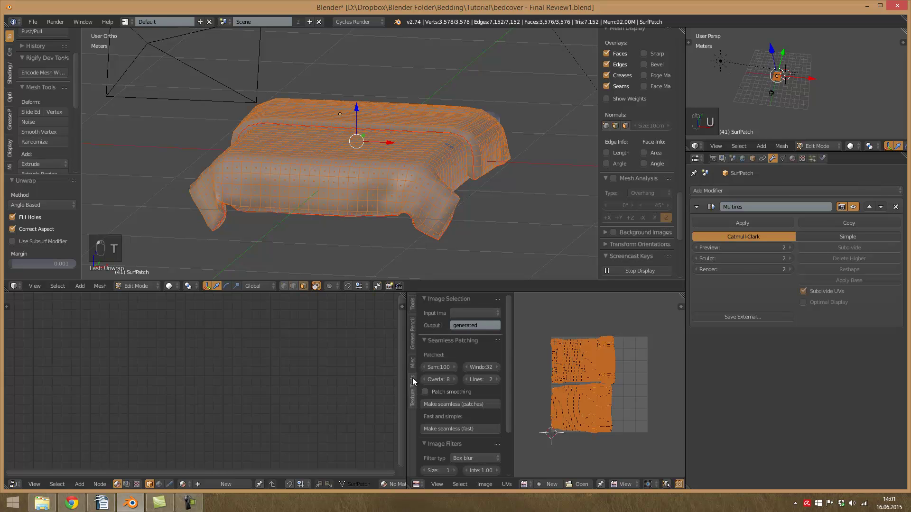
left_click(413, 364)
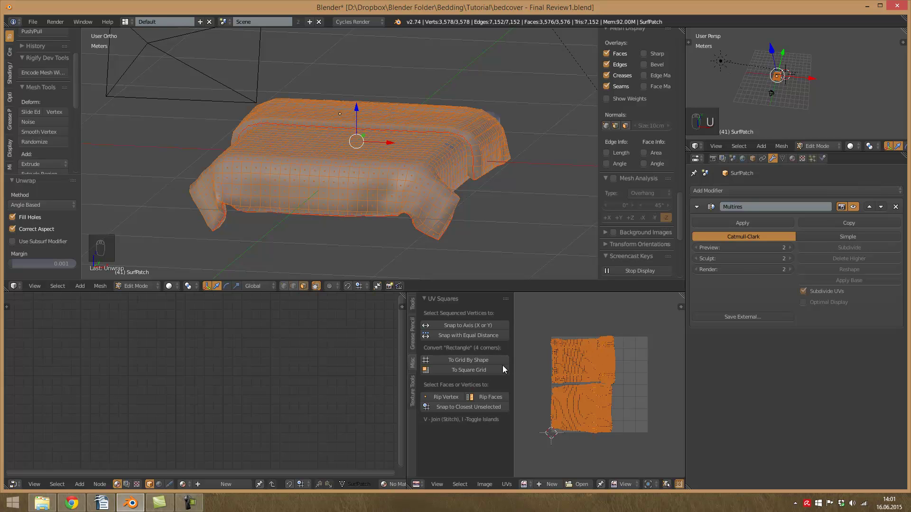
left_click(486, 359)
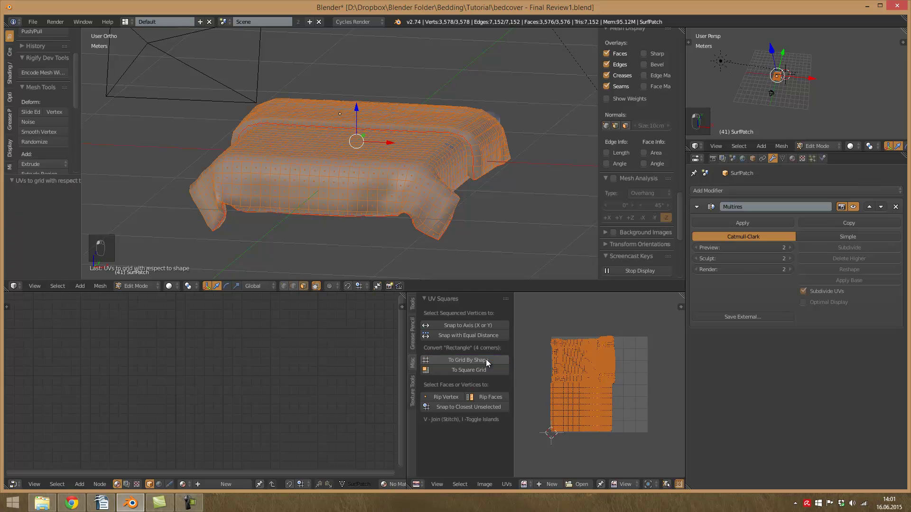
Select only the upper UV island and convert it to a grid by shape
key("a")
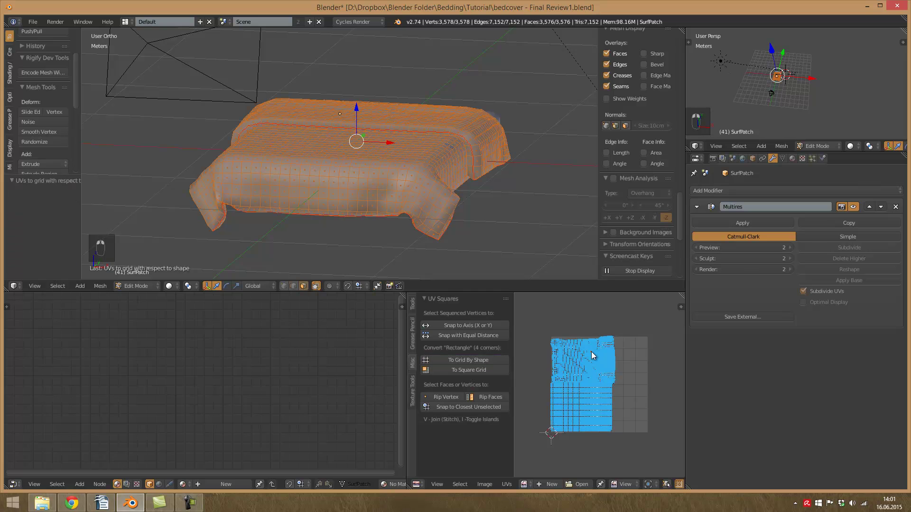
scroll(643, 485, "down", 3)
left_click(658, 486)
right_click(558, 349)
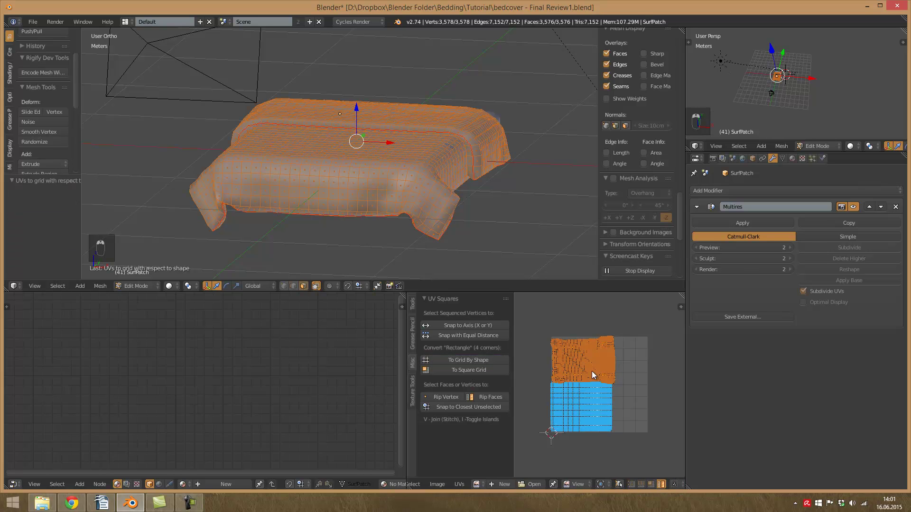
left_click(471, 362)
Move the upper UV island up along Y and the lower island down along Y, clear of the image area
key("g")
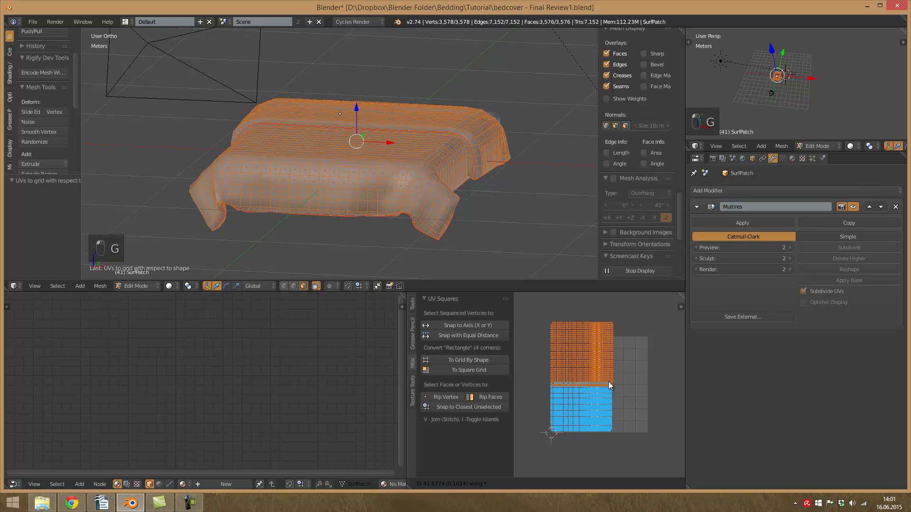
left_click(606, 357)
right_click(602, 392)
key("g")
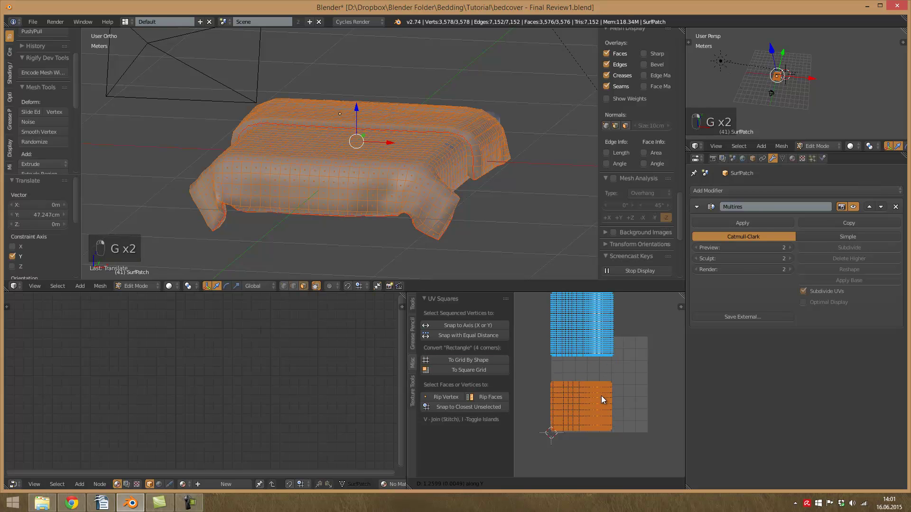
left_click(592, 447)
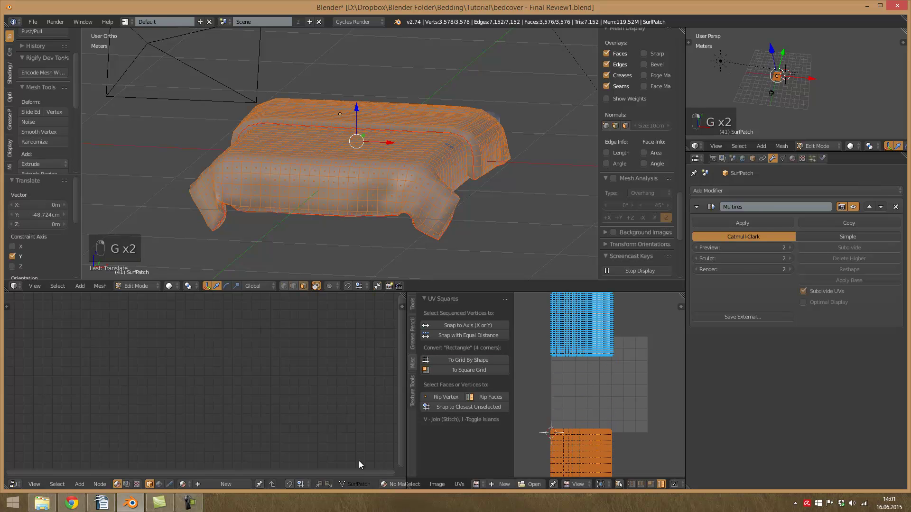
Start opening an image in the UV editor and browse to the Corner Borders folder in Bedding\textures
left_click(532, 485)
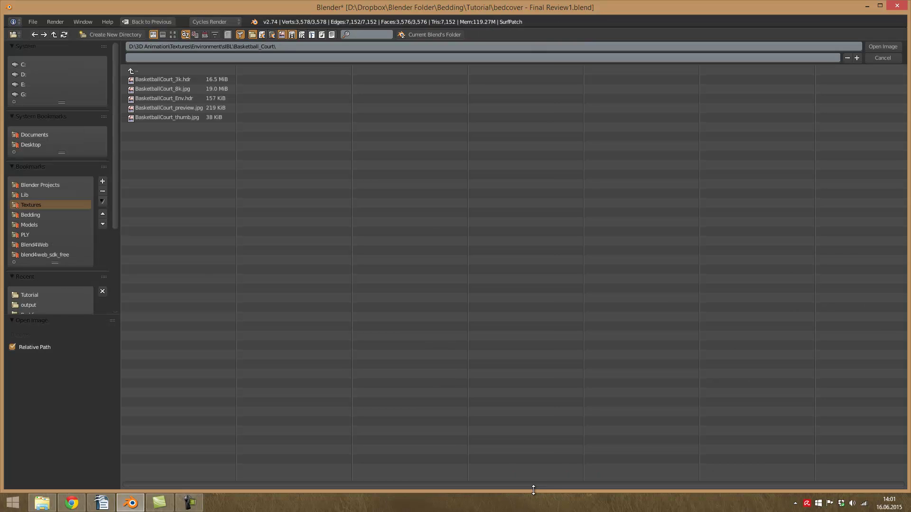
left_click(160, 70)
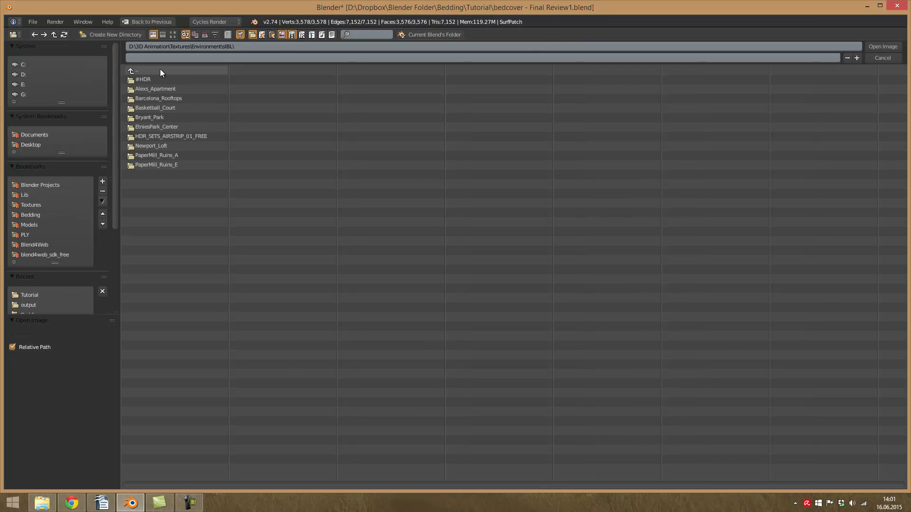
left_click(30, 214)
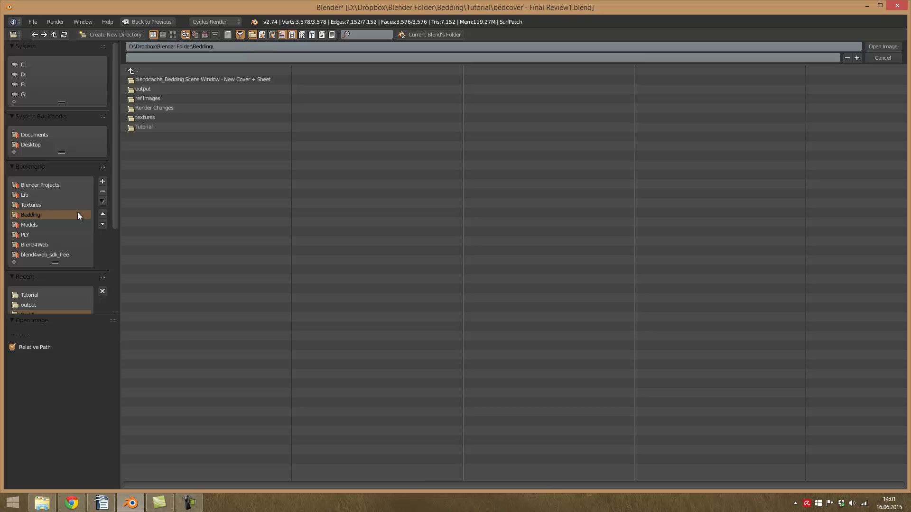
left_click(153, 108)
left_click(140, 70)
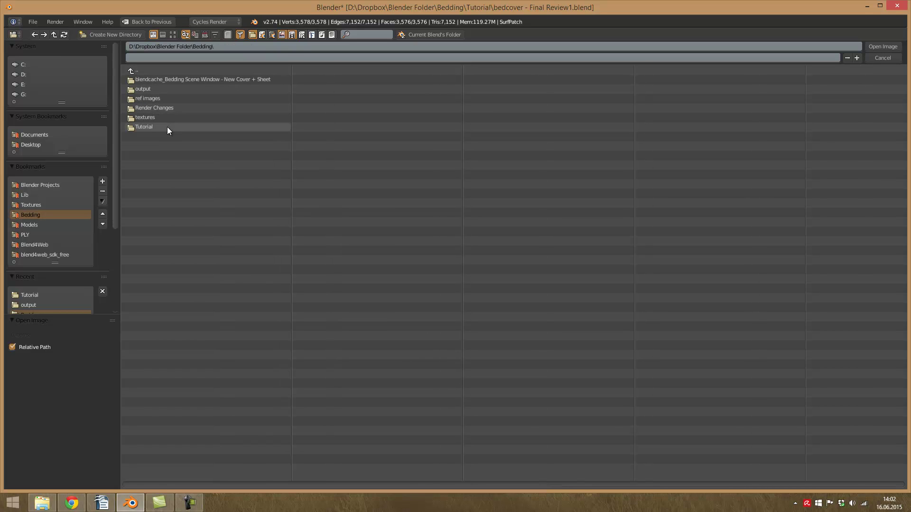
left_click(159, 119)
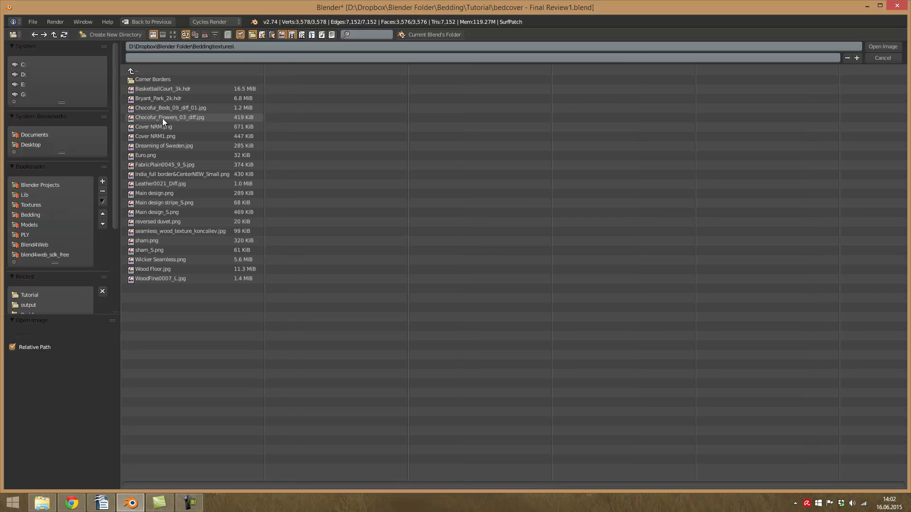
left_click(169, 79)
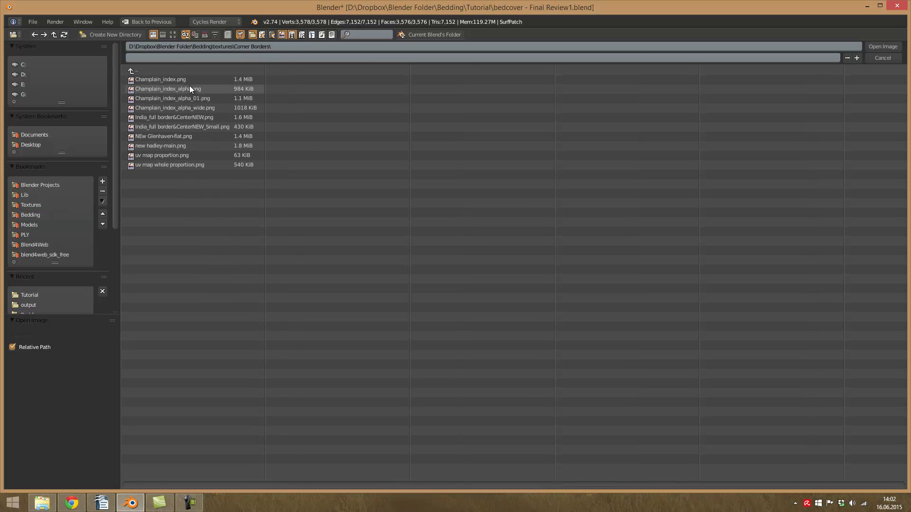
Show the files as thumbnails and load India_full border&CenterNEW_Small.png behind the UV islands
left_click(172, 35)
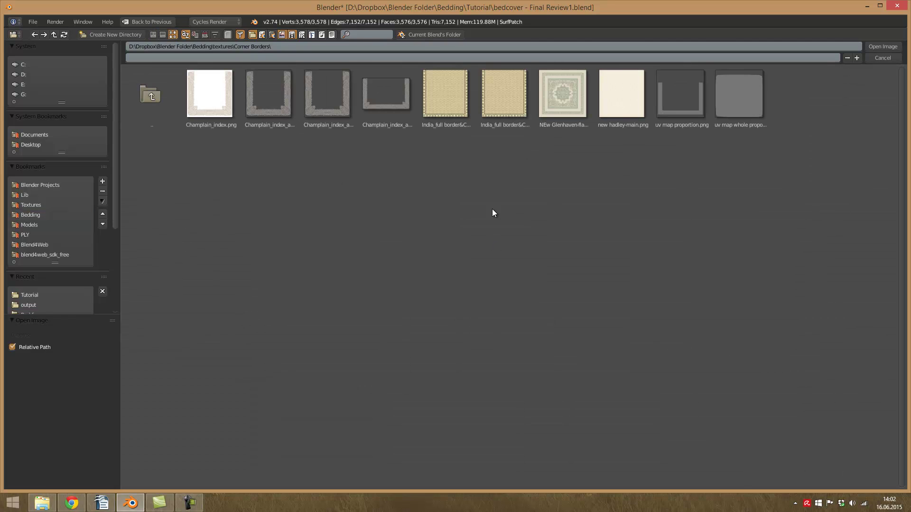
left_click(502, 100)
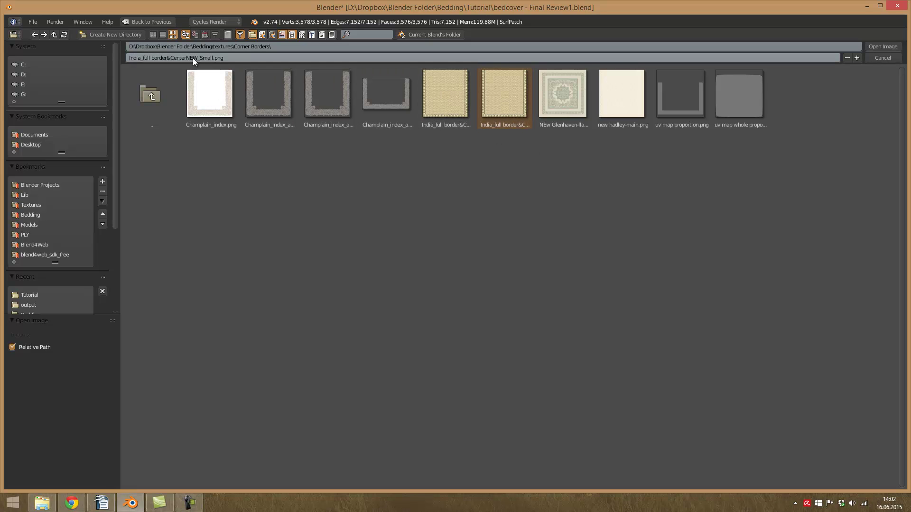
double_click(511, 95)
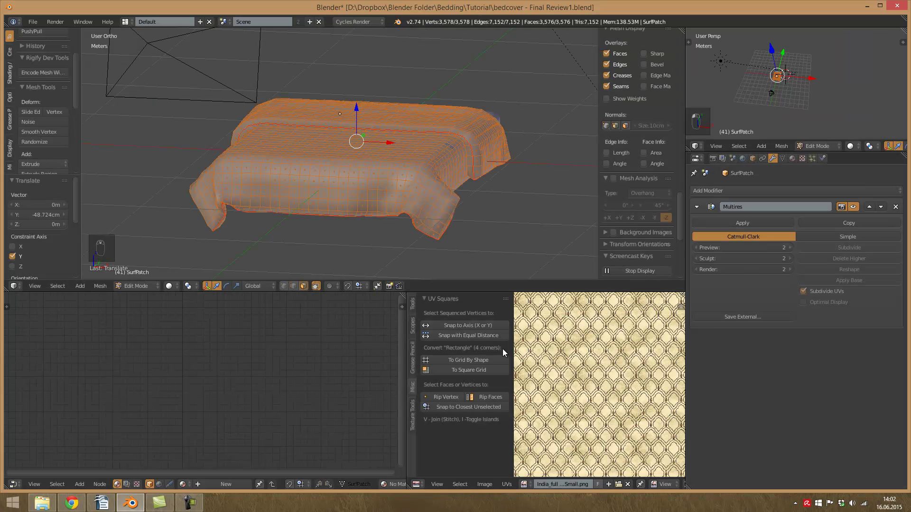
key("n")
key("n")
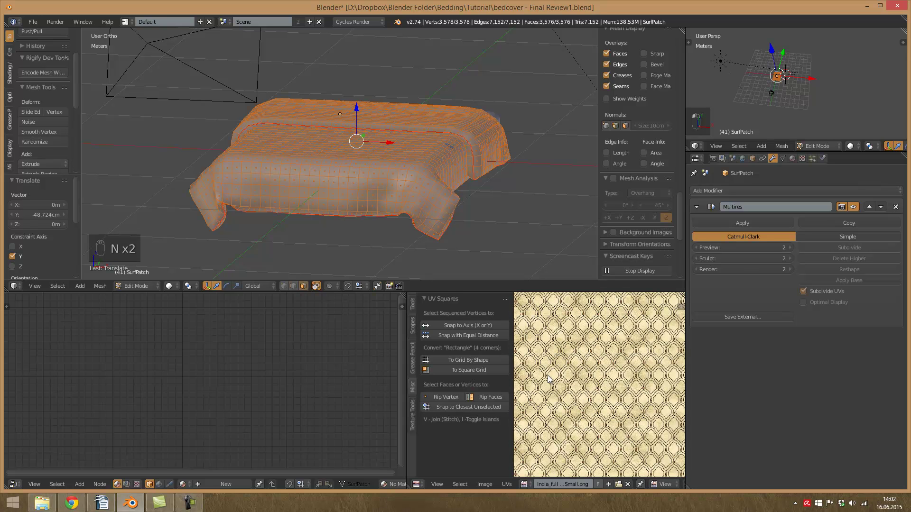
scroll(550, 379, "down", 5)
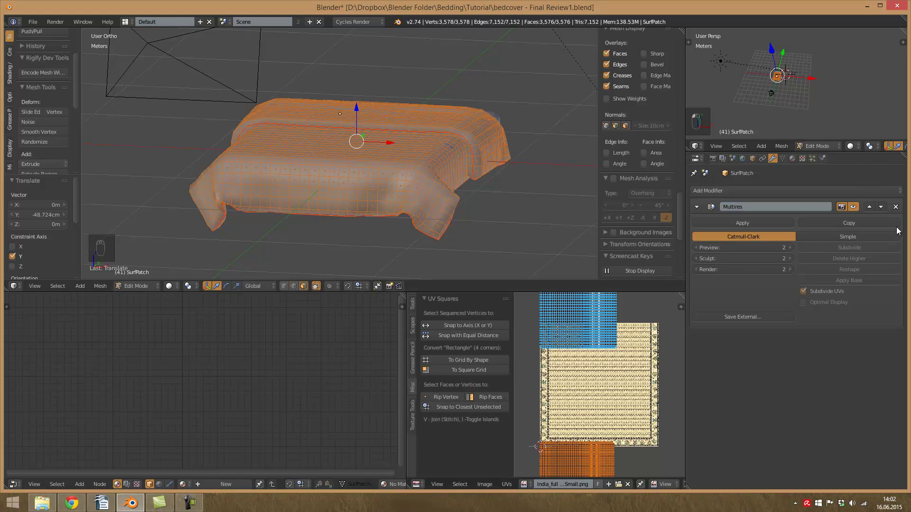
Create a new material for the bedcover and load reversed duvet.png from the textures folder into the UV editor
left_click(793, 159)
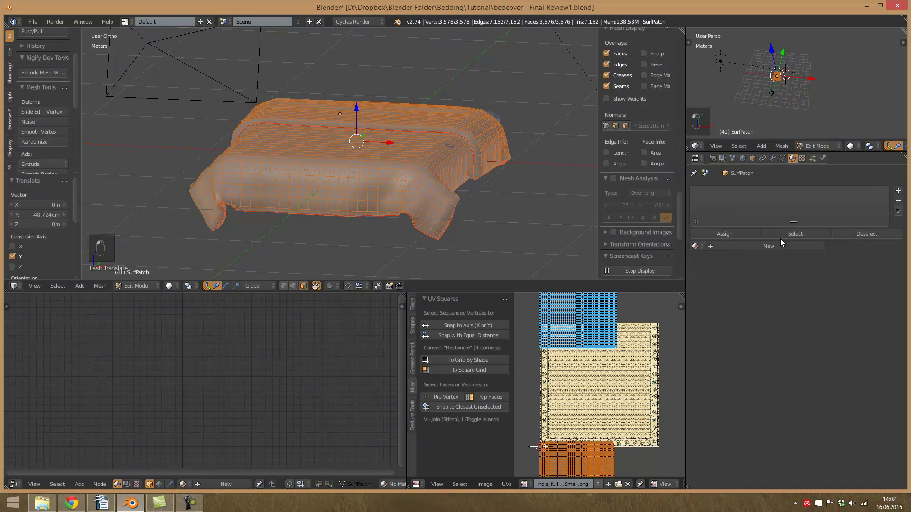
left_click(790, 248)
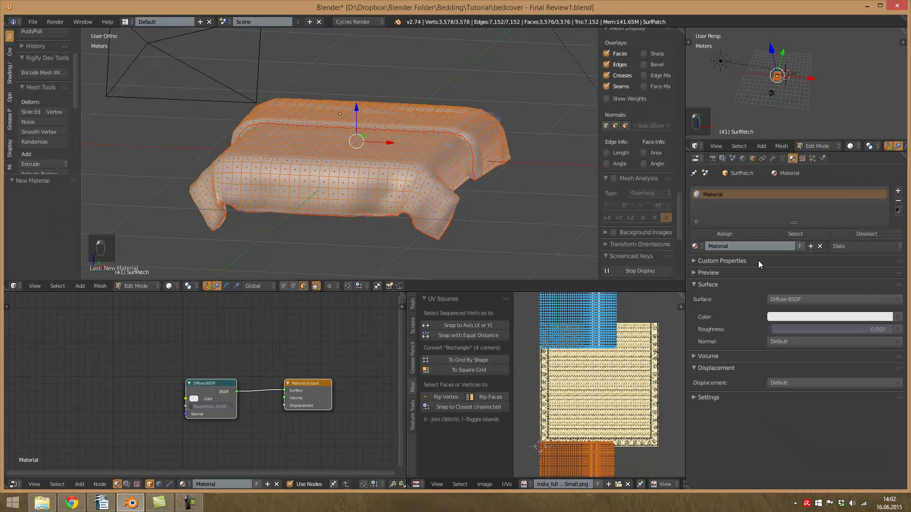
left_click(619, 486)
left_click(172, 35)
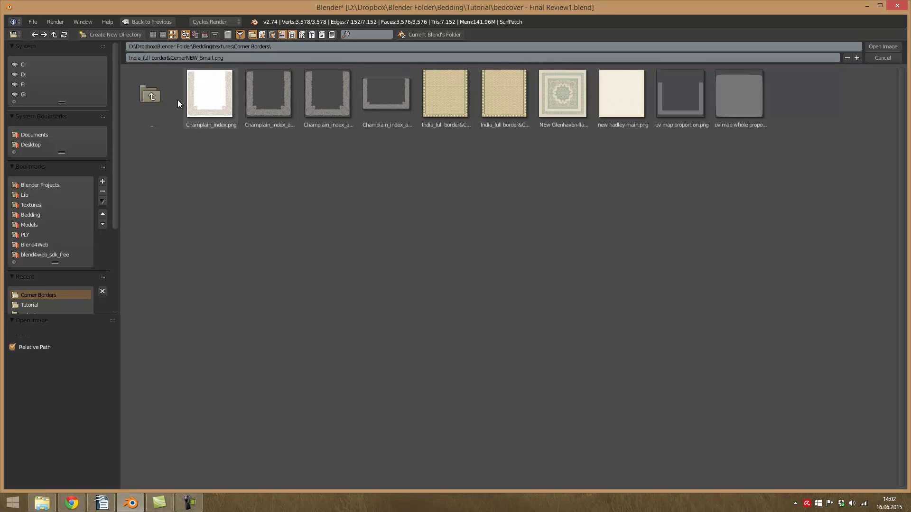
left_click(149, 95)
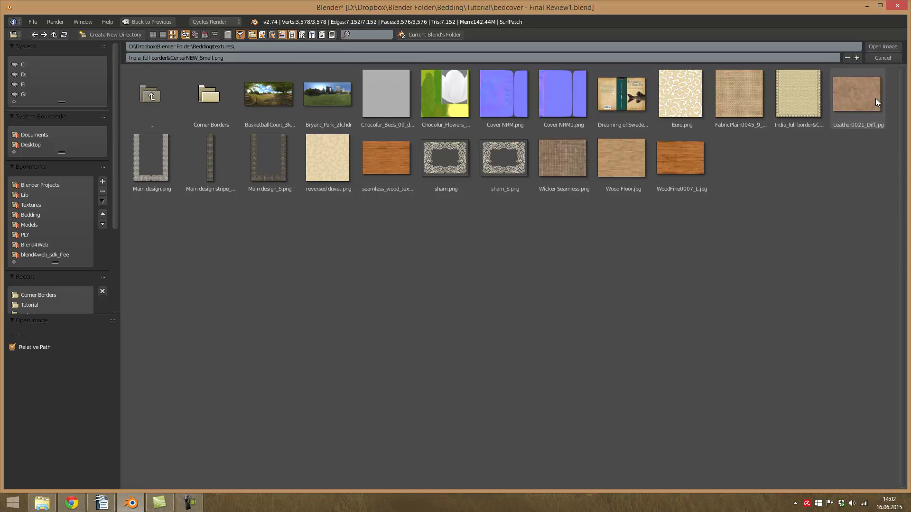
left_click(343, 152)
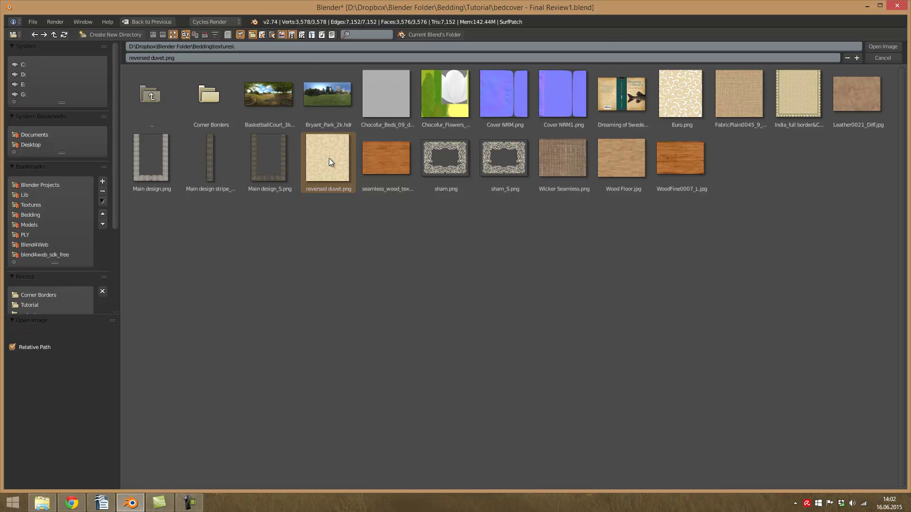
double_click(329, 159)
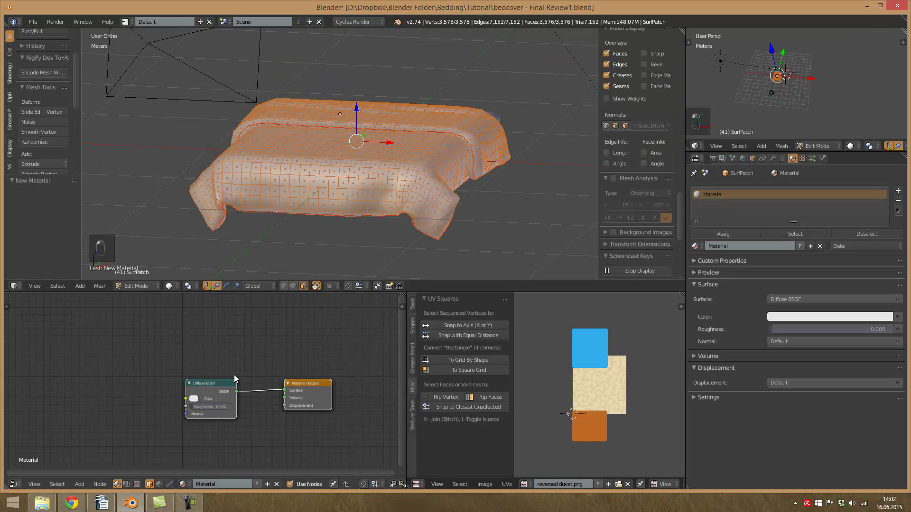
Make room in the node tree and add an Image Texture node before the Diffuse BSDF node
left_click_drag(190, 383, 213, 385)
left_click(213, 384)
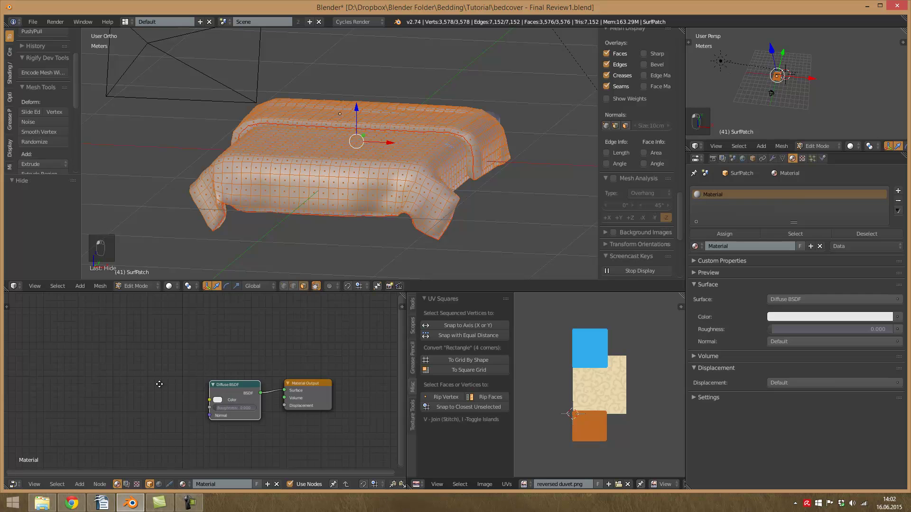
middle_click_drag(141, 391, 188, 379)
key("shift+a")
mouse_move(175, 389)
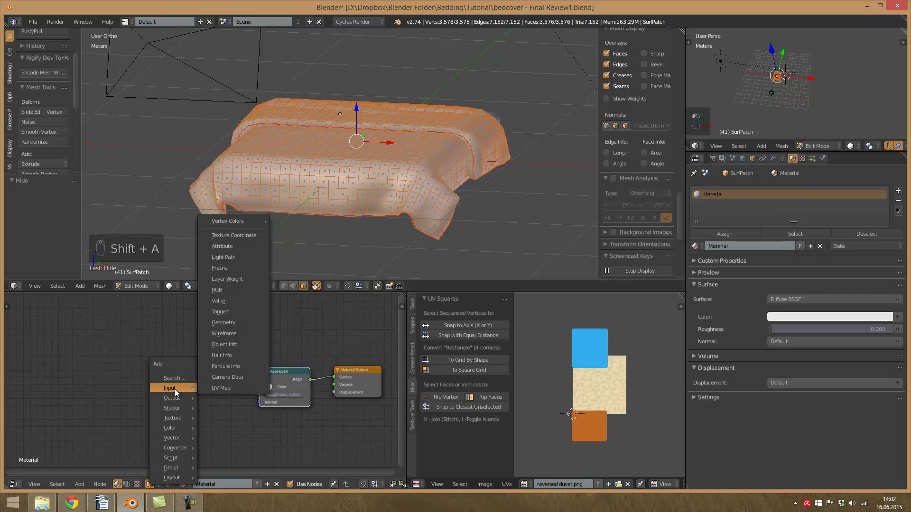
mouse_move(173, 418)
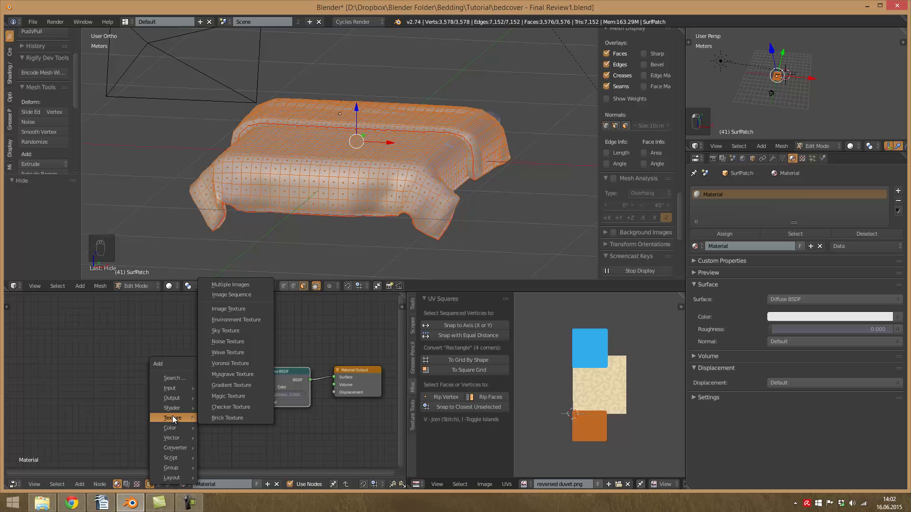
left_click(240, 309)
left_click(151, 361)
Connect the Image Texture's Color output to the Diffuse BSDF Color input and assign reversed duvet.png to it
left_click_drag(160, 375, 189, 382)
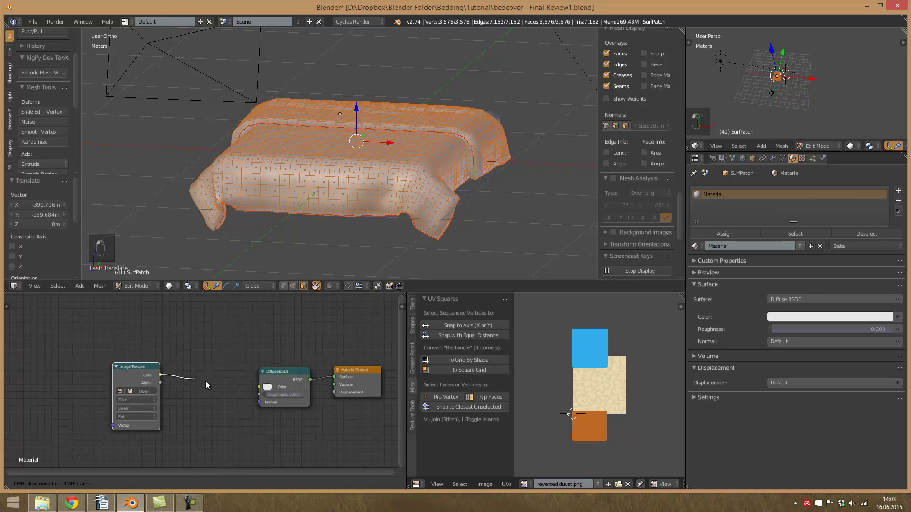
left_click_drag(259, 388, 244, 369)
left_click(120, 391)
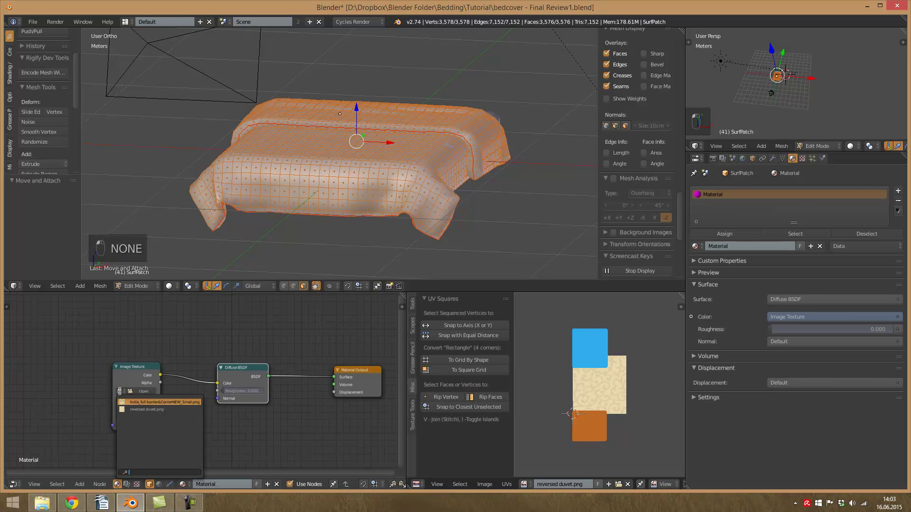
left_click(155, 408)
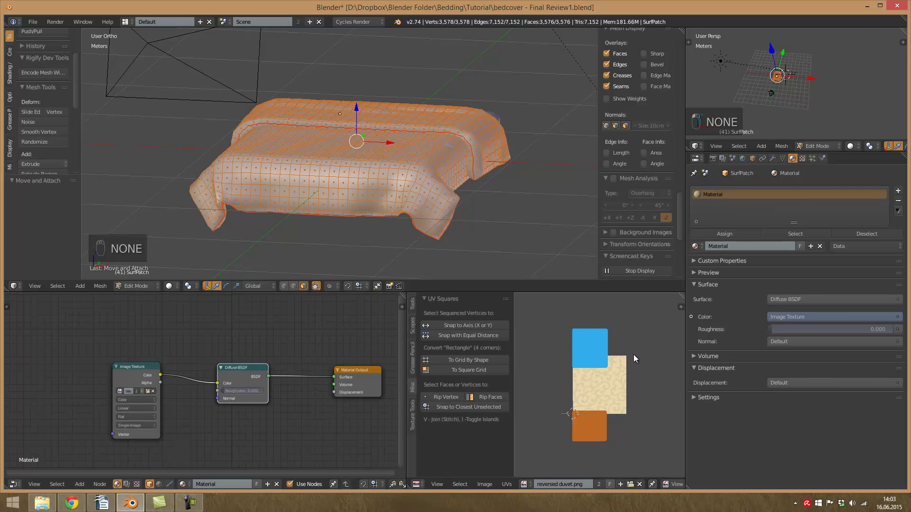
Switch the 3D view to textured shading and leave Edit Mode to show the fabric on the bedcover
key("alt+z")
mouse_move(326, 162)
middle_mouse_down()
mouse_move(336, 202)
mouse_move(299, 142)
middle_mouse_up()
key("Tab")
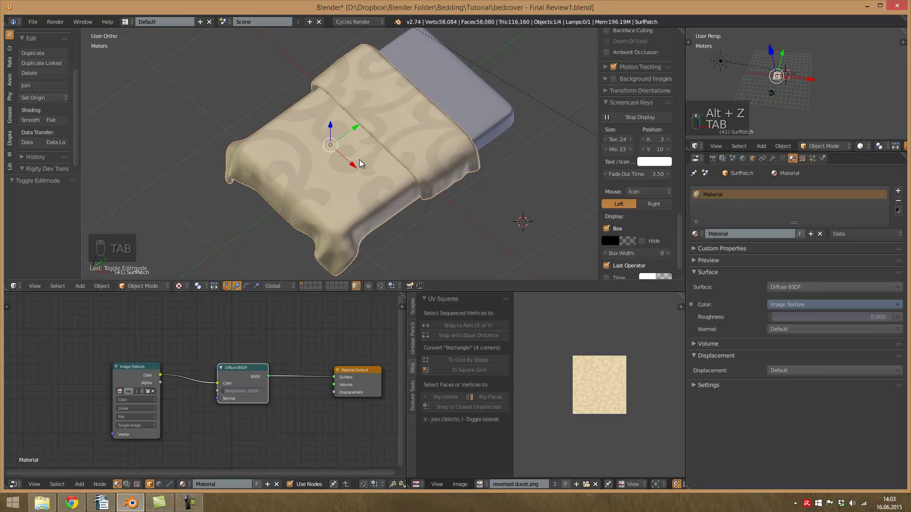
Return to Edit Mode and move the lower UV island up onto the reversed duvet image
key("Tab")
key("g")
right_click(600, 405)
key("g")
left_click(605, 401)
Select the upper UV island with a border selection, move it down onto the image over the other island, and deselect all UVs
key("a")
key("b")
left_click_drag(606, 311, 541, 368)
key("g")
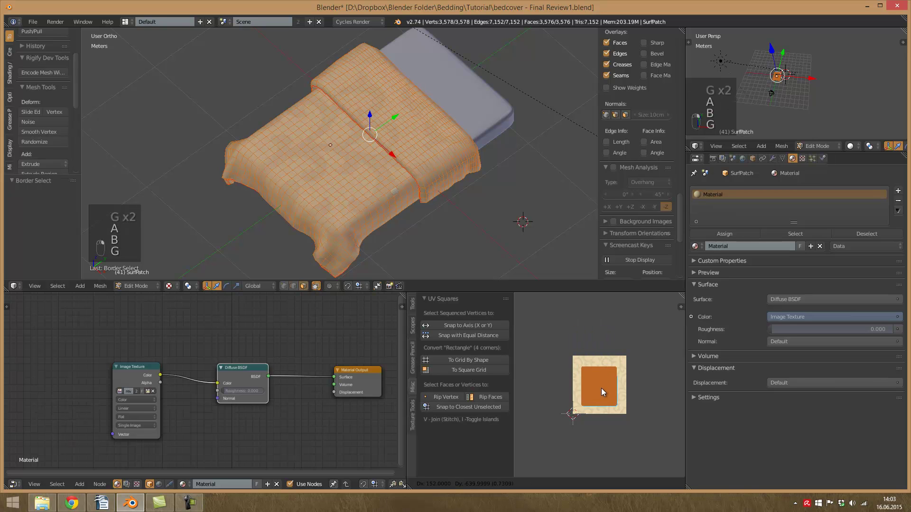
left_click(601, 391)
key("a")
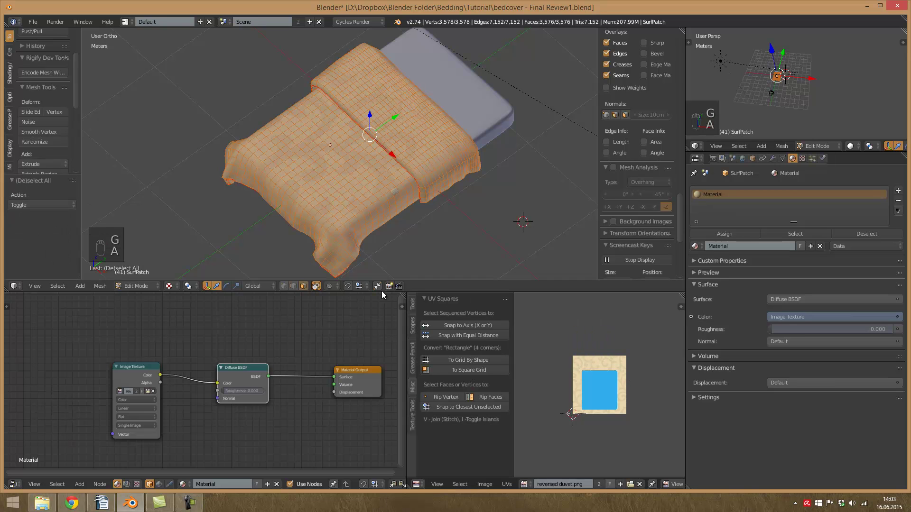
Move the Image Texture node closer to the Diffuse BSDF node
left_click_drag(121, 373, 158, 375)
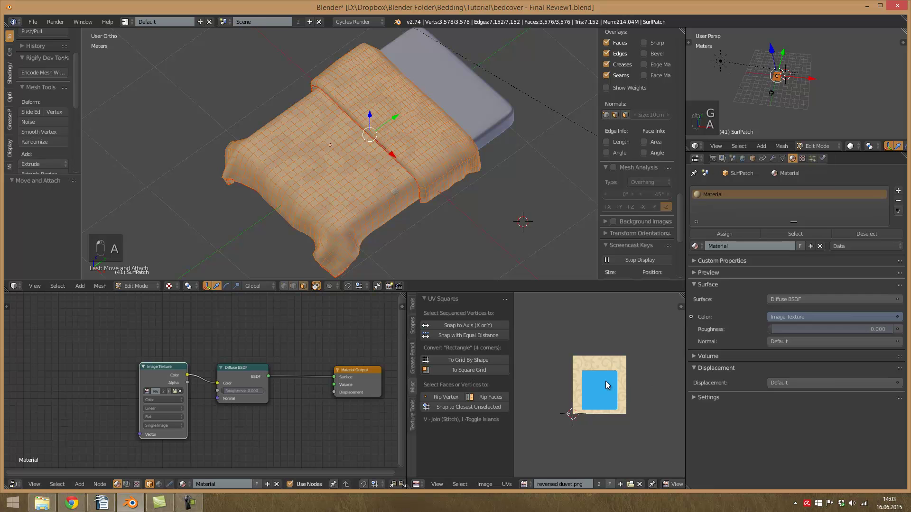
Select all UVs, scale them up over the reversed duvet image, shift them vertically, and leave Edit Mode
key("a")
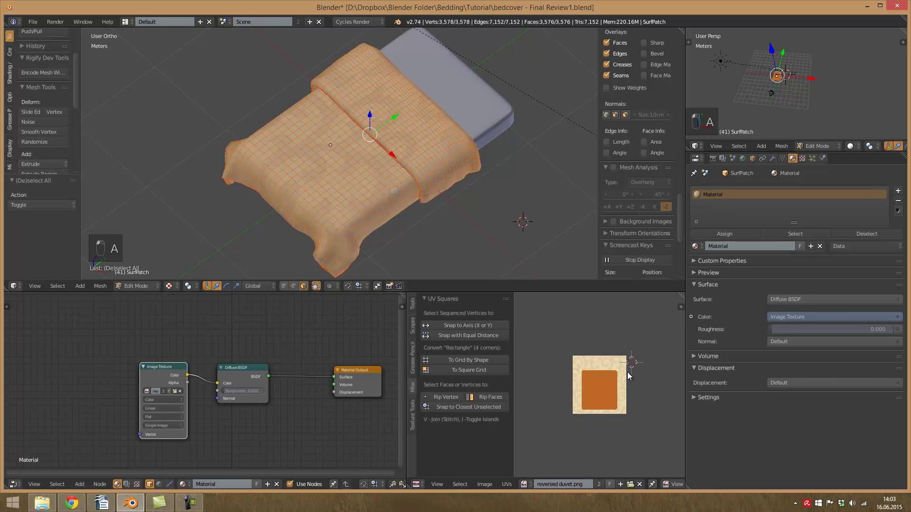
key("s")
left_click(651, 374)
key("g")
key("y")
left_click(657, 367)
key("Tab")
middle_click_drag(603, 393, 668, 369)
middle_click_drag(356, 252, 394, 209)
Add Texture Coordinate and Mapping nodes in front of the Image Texture node using the texture setup command
left_click(158, 374)
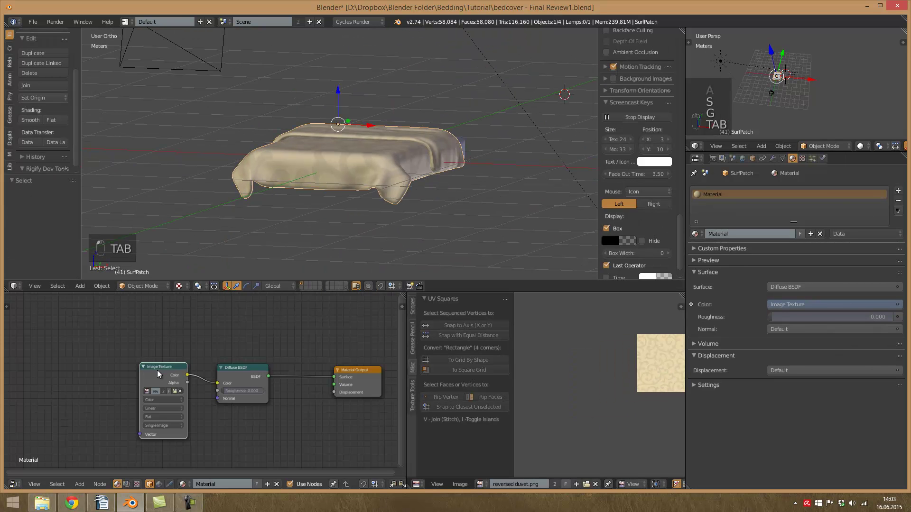
key("ctrl+t")
middle_click_drag(158, 373, 280, 366)
scroll(281, 366, "up", 2)
Set the Mapping node's X and Y scale to 10
left_click(294, 366)
type("15")
key("Return")
left_click(295, 368)
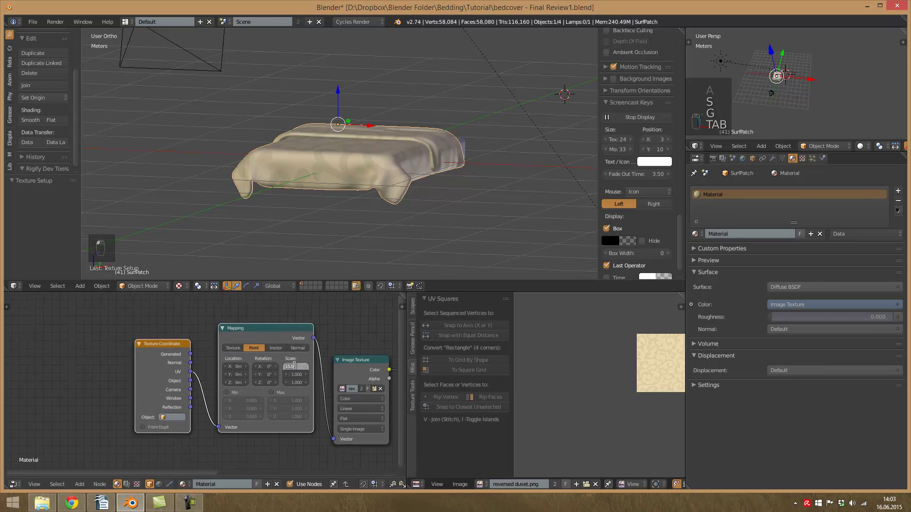
type("10")
key("Tab")
type("10")
key("Return")
Switch the 3D view to Material shading and inspect the tiled fabric pattern on the bedcover
left_click(179, 285)
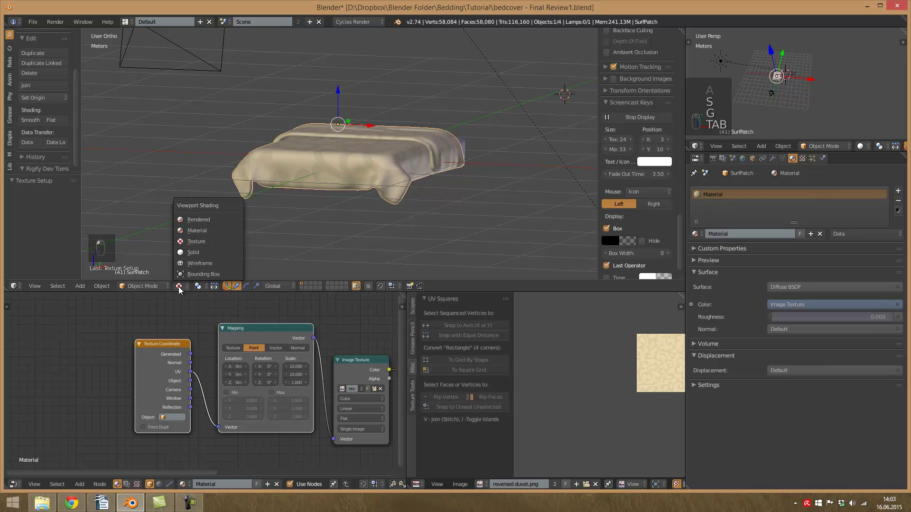
left_click(200, 233)
middle_click_drag(347, 183, 309, 224)
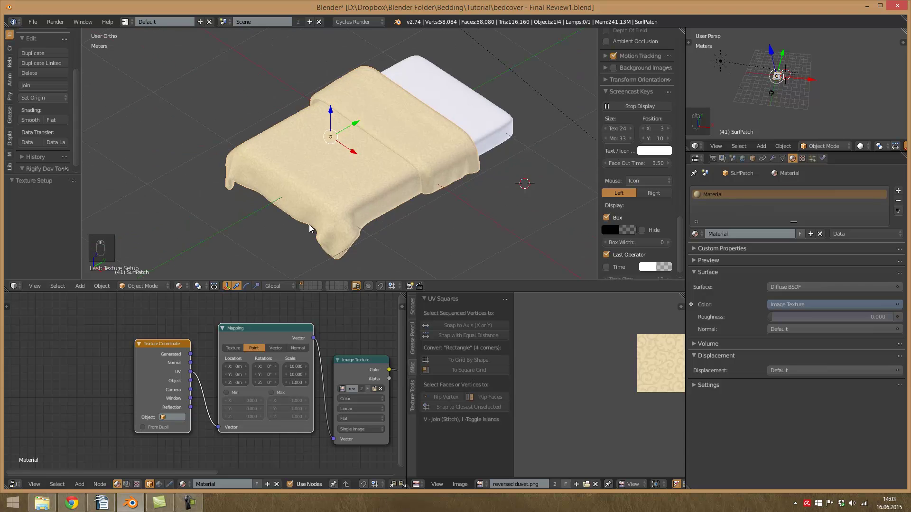
scroll(309, 224, "up", 3)
mouse_move(268, 189)
middle_mouse_down()
mouse_move(351, 211)
mouse_move(319, 199)
mouse_move(311, 169)
middle_mouse_up()
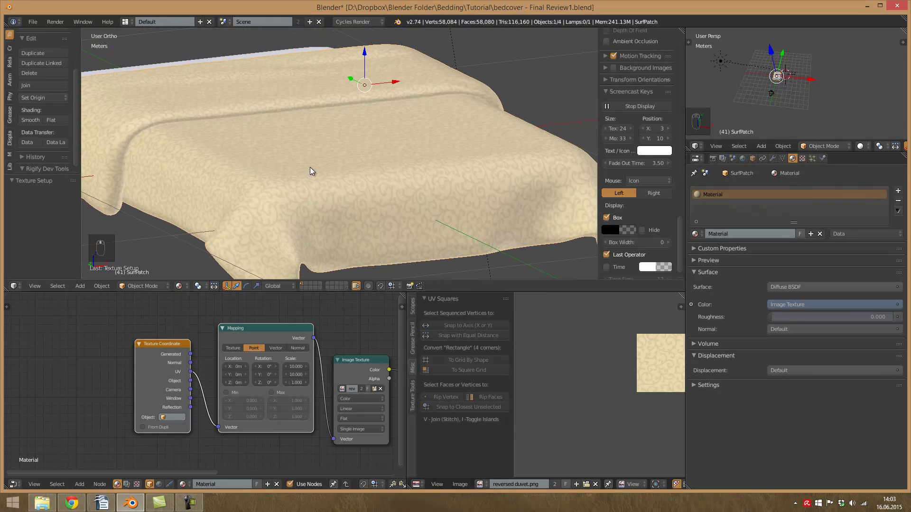
Move the Image Texture node up roughly level with the Mapping node and check the bedcover's fabric from another angle
middle_click_drag(331, 342, 272, 339)
left_click_drag(307, 358, 309, 337)
middle_click_drag(409, 118, 334, 156)
scroll(311, 140, "down", 4)
scroll(333, 157, "up", 3)
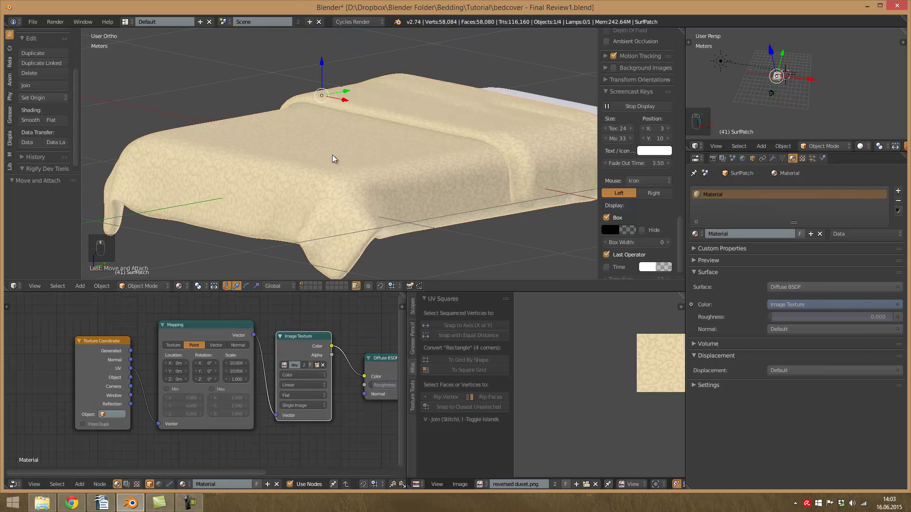
Rename the bedcover's material to Reversed Duvet
left_click(725, 234)
type("Reversed Duvet")
key("Return")
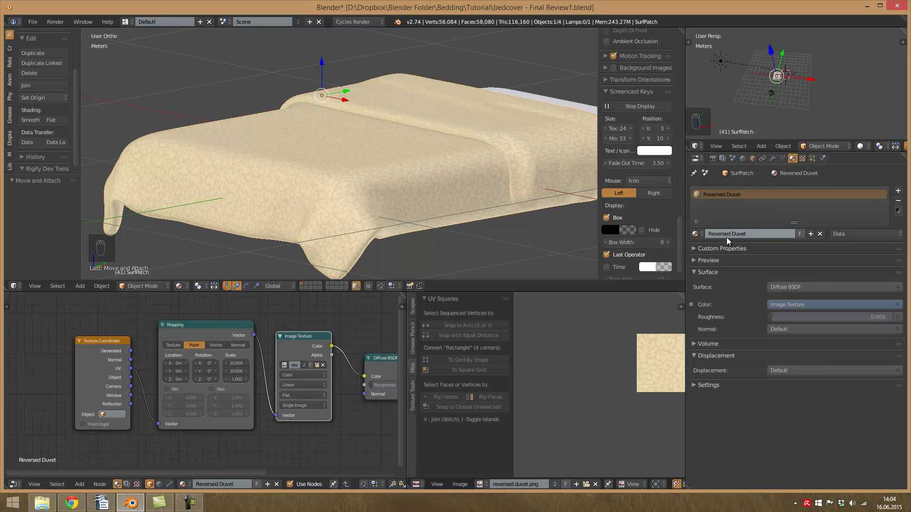
Add a second material slot with a new material and place an Image Texture node before its Diffuse BSDF node
left_click(898, 192)
left_click(766, 234)
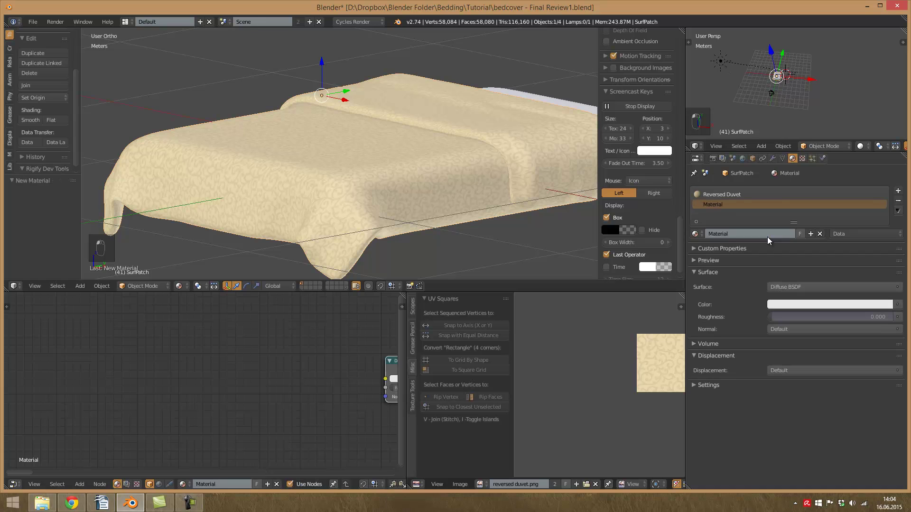
key("shift+a")
mouse_move(200, 364)
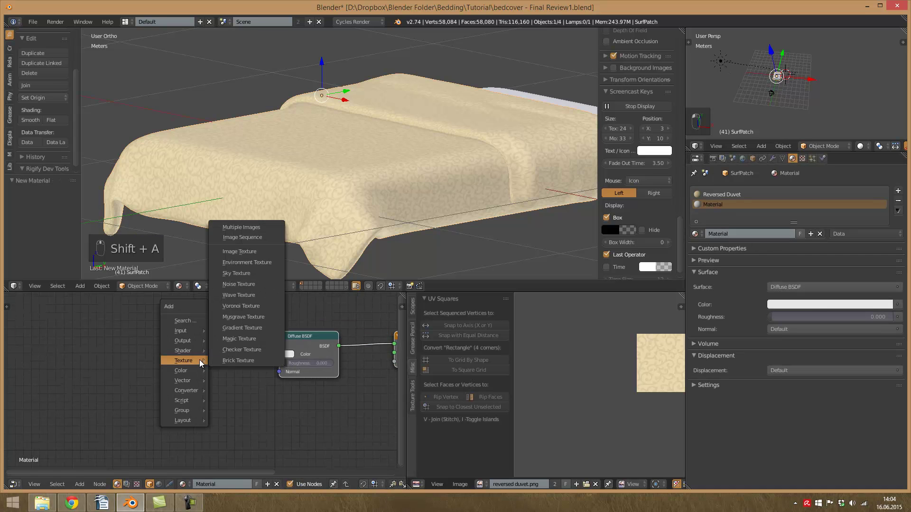
left_click(266, 254)
left_click(163, 326)
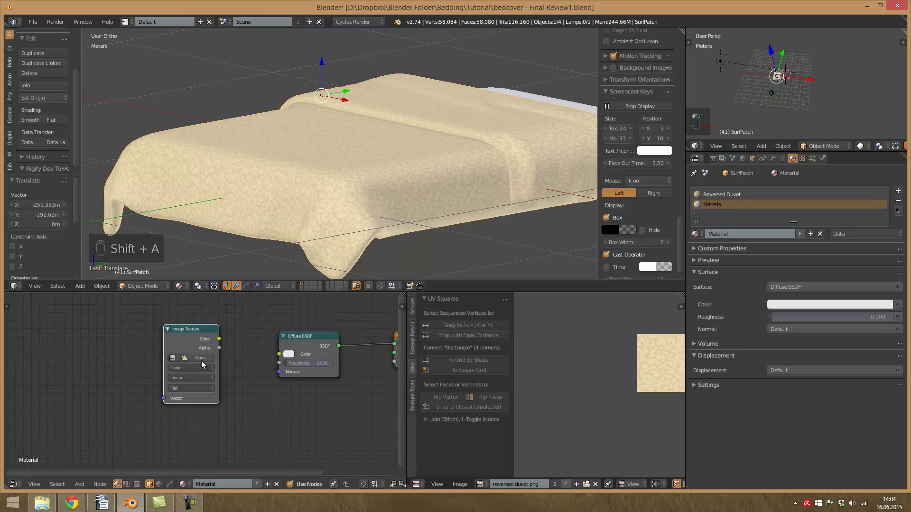
Load Champlain_index_alpha.png from the Bedding textures' Corner Borders folder into the Image Texture node, showing the files as thumbnails
left_click(197, 357)
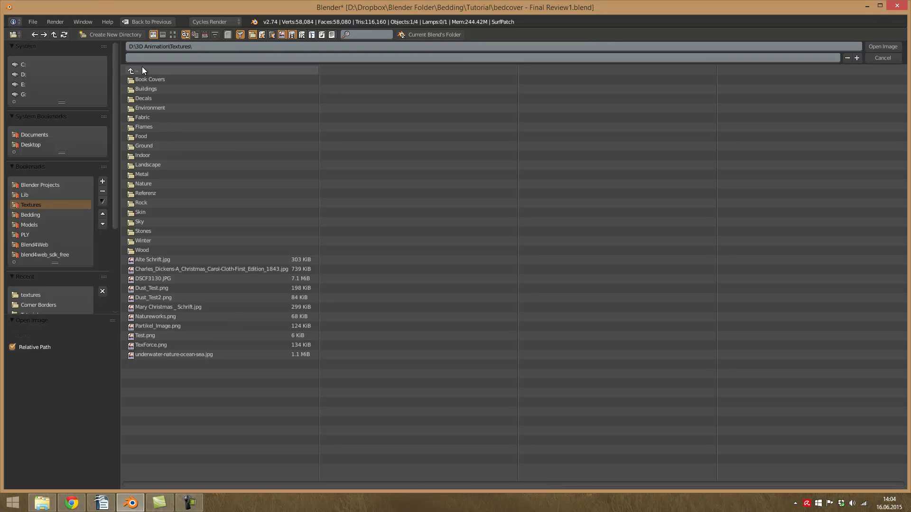
left_click(35, 214)
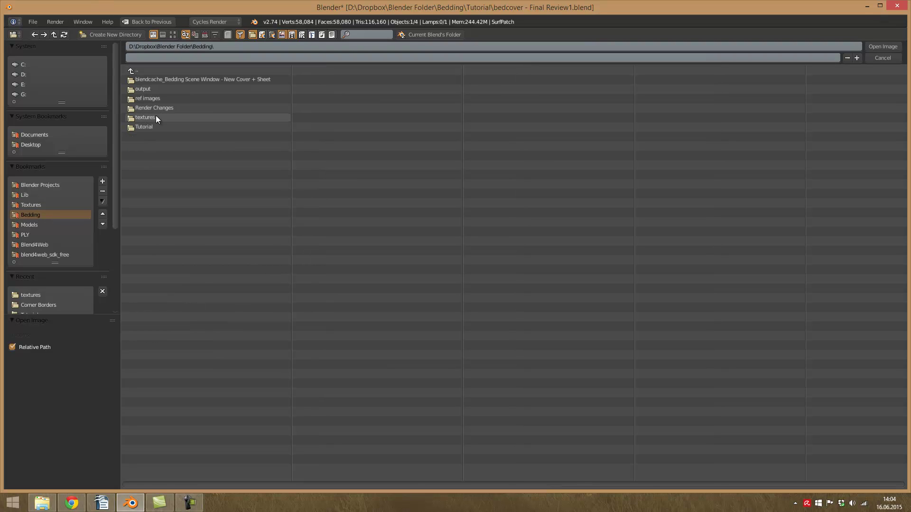
left_click(169, 118)
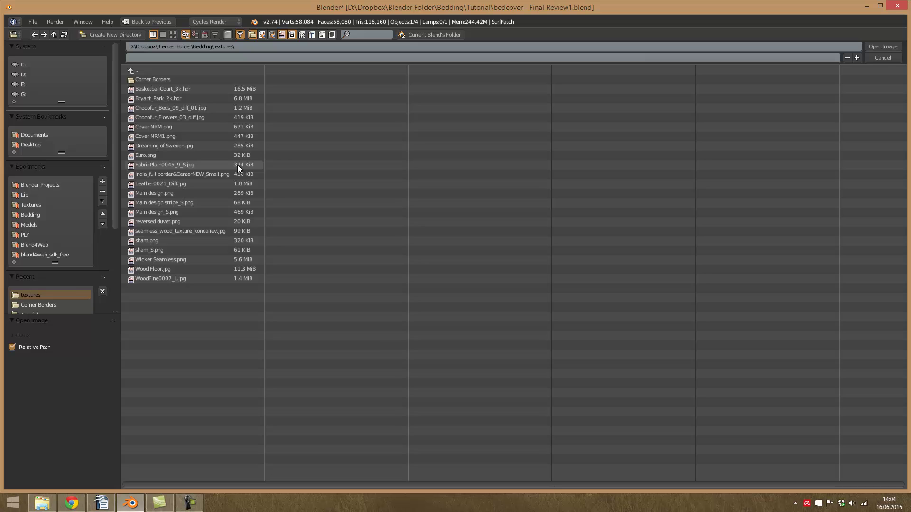
left_click(146, 79)
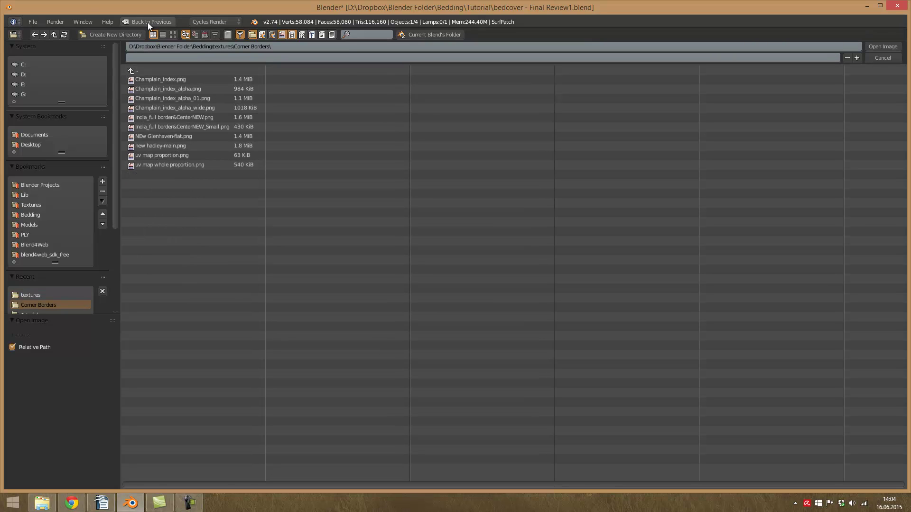
left_click(173, 35)
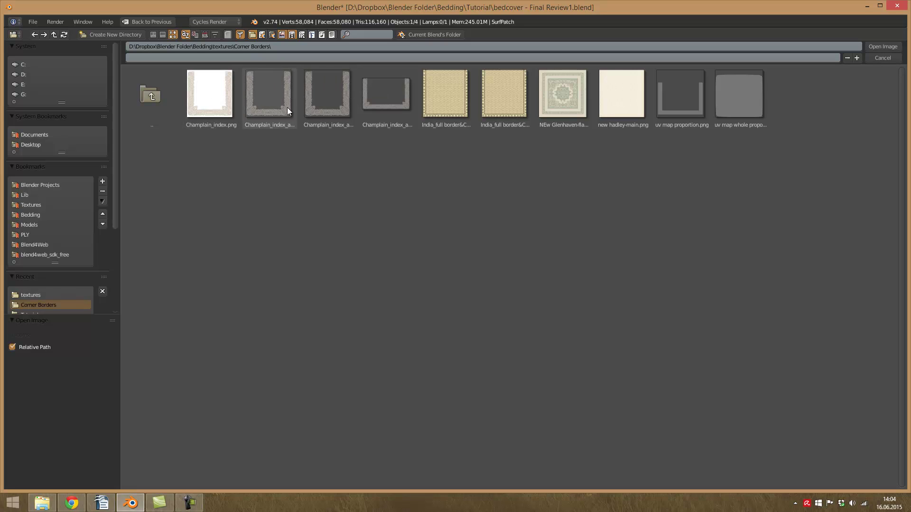
left_click(275, 104)
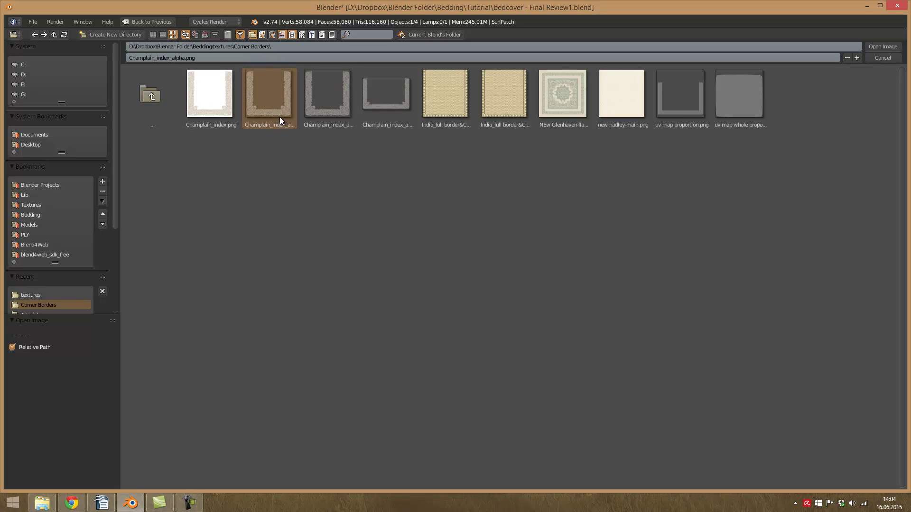
left_click(315, 104)
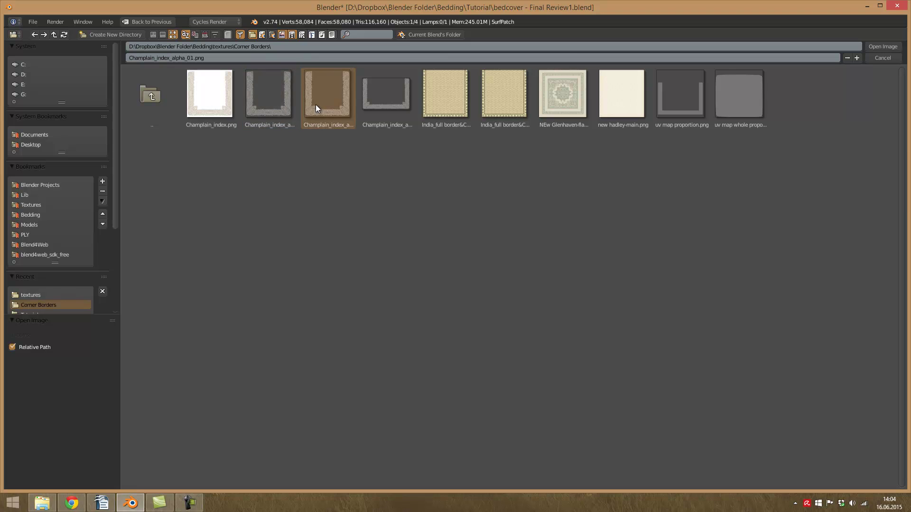
left_click(272, 95)
double_click(274, 98)
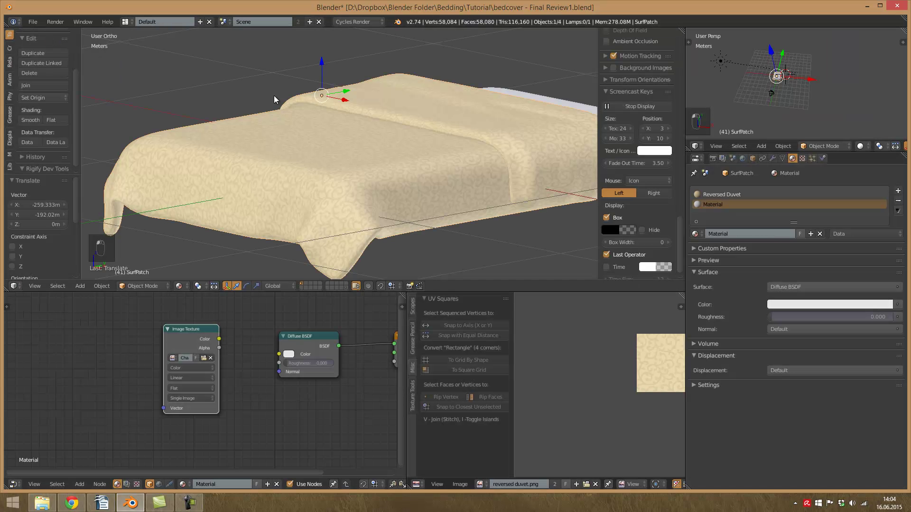
Connect the Image Texture's Color output to the Diffuse BSDF's Color input and widen the Image Texture node
key("Home")
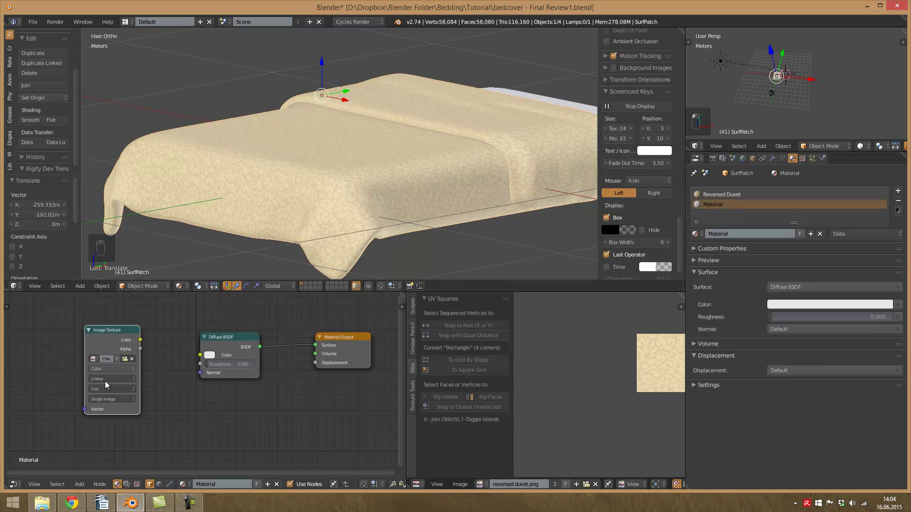
left_click_drag(140, 340, 200, 355)
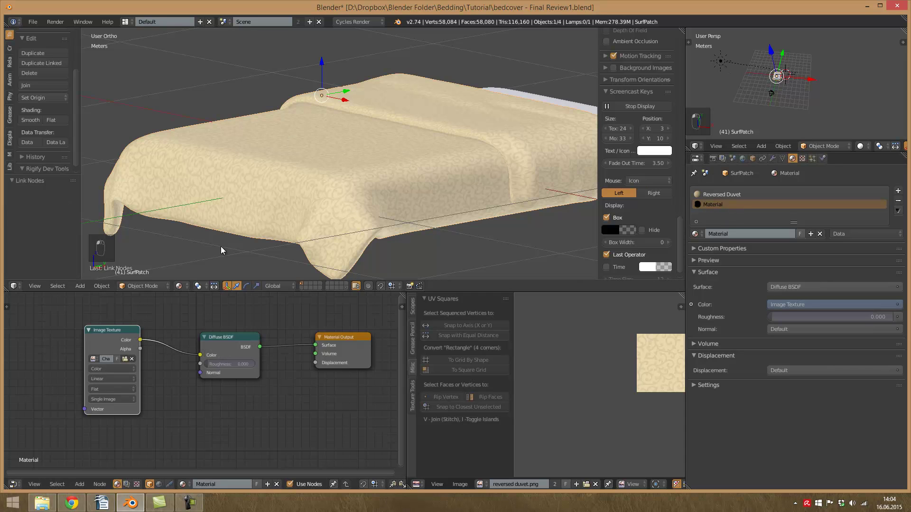
double_click(727, 233)
key("ctrl+a")
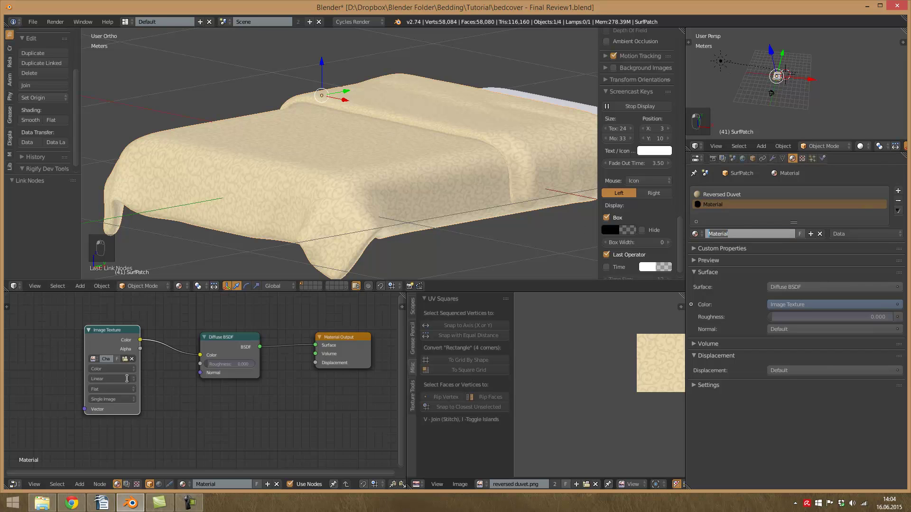
left_click(123, 382)
left_click_drag(140, 370, 172, 369)
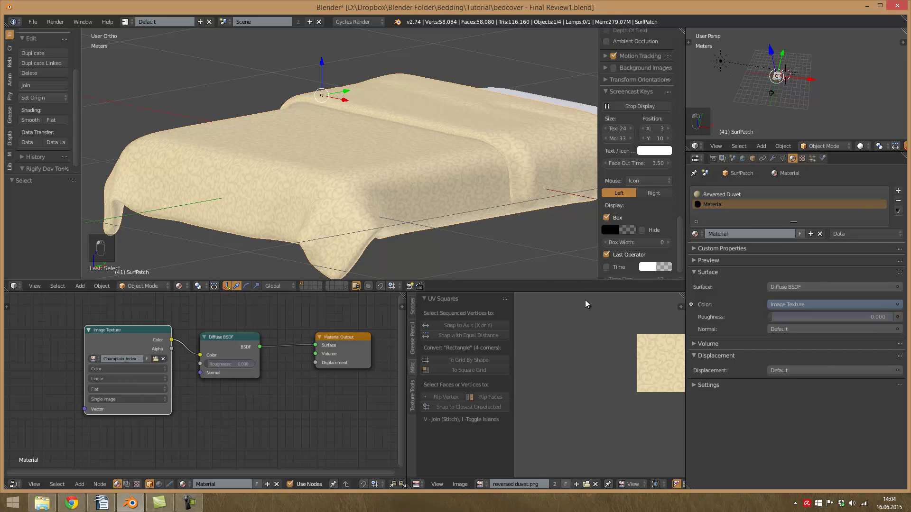
Rename the second material to Champlain
left_click(740, 233)
type("Champlain")
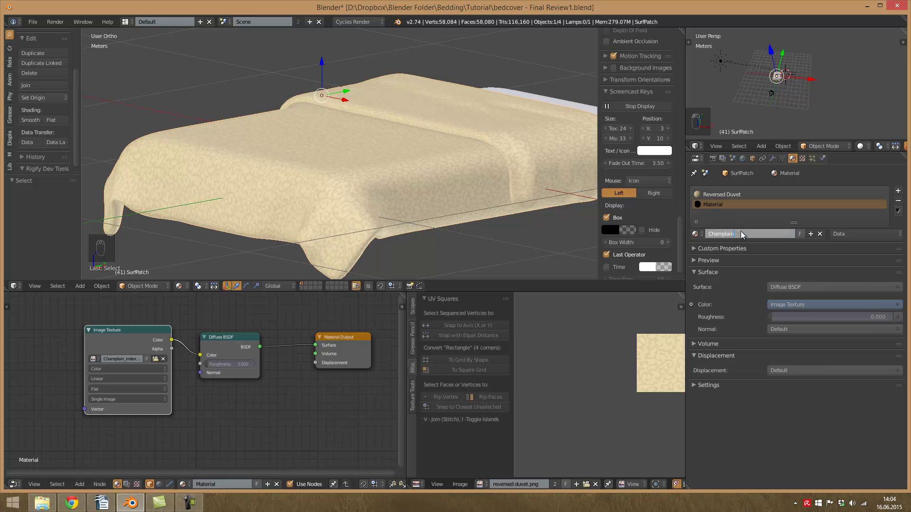
key("Return")
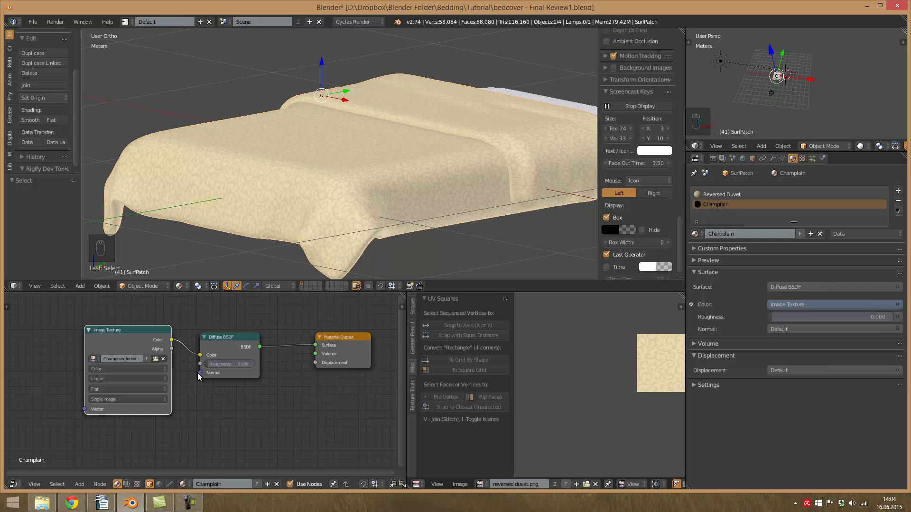
Select the main bedcover section's linked faces in Edit Mode, assign the Champlain material to them, and return to Object Mode
key("Tab")
middle_click_drag(370, 227, 383, 173)
key("a")
key("a")
key("l")
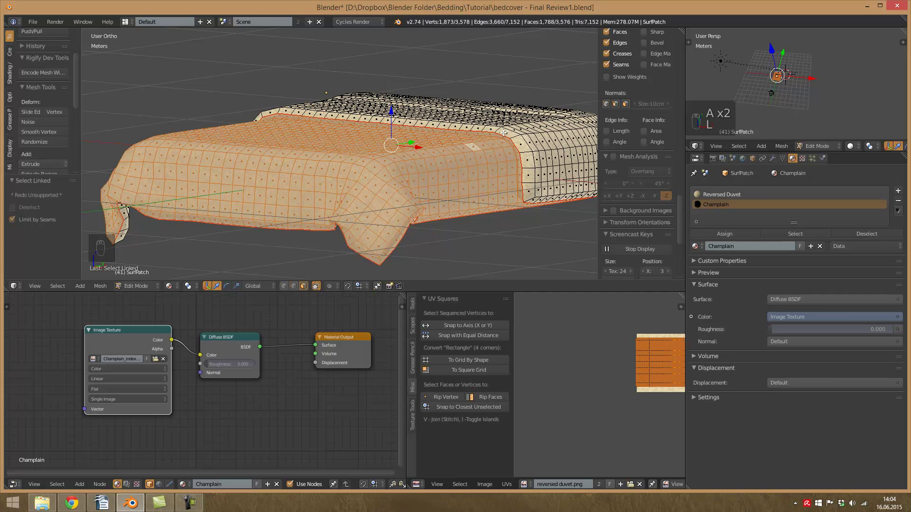
left_click(729, 233)
key("Tab")
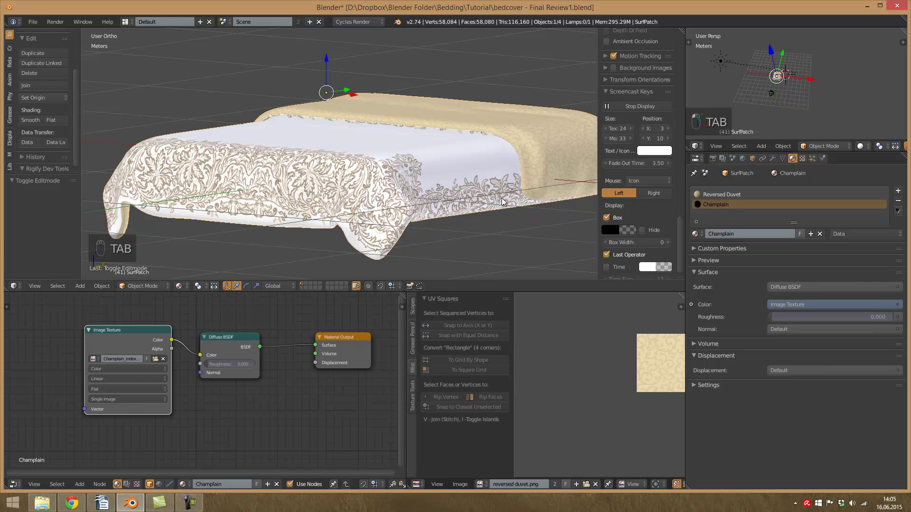
Shift the Image Texture node slightly away from the Diffuse BSDF, display Champlain_index_alpha.png in the UV editor, and re-enter Edit Mode
left_click_drag(118, 354, 109, 357)
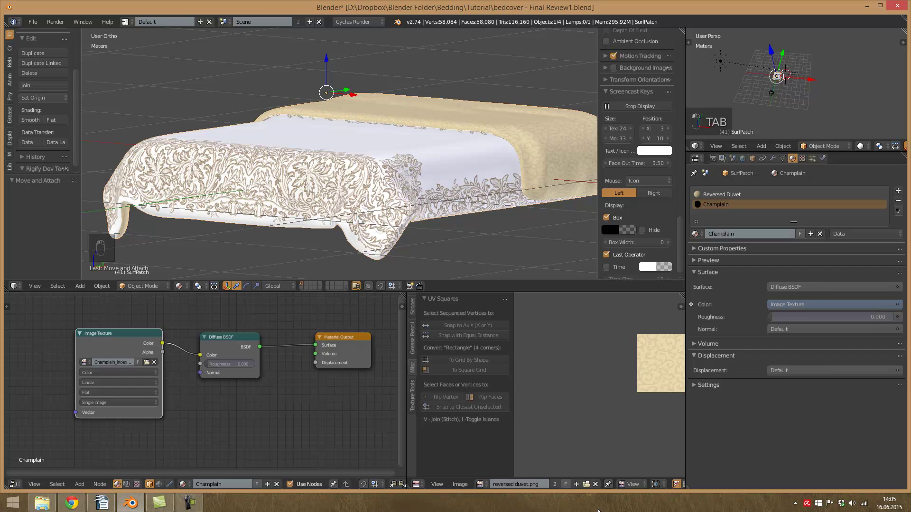
left_click(480, 484)
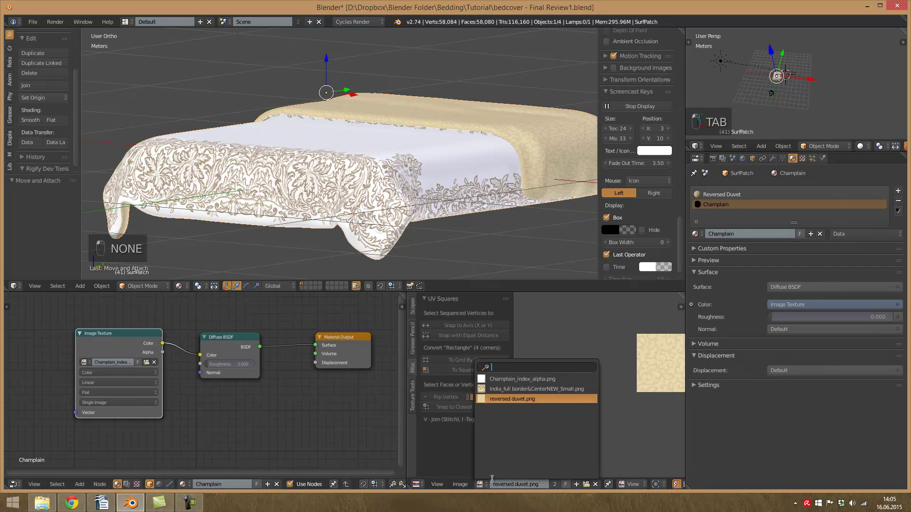
left_click(532, 381)
key("Tab")
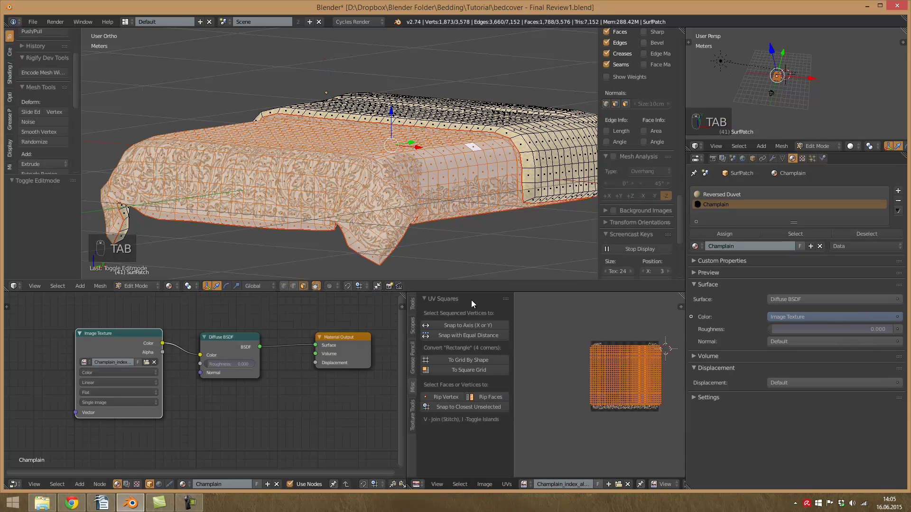
Select all UVs of the main bedcover section and rotate them 90 degrees
scroll(617, 391, "up", 3)
scroll(641, 408, "down", 3)
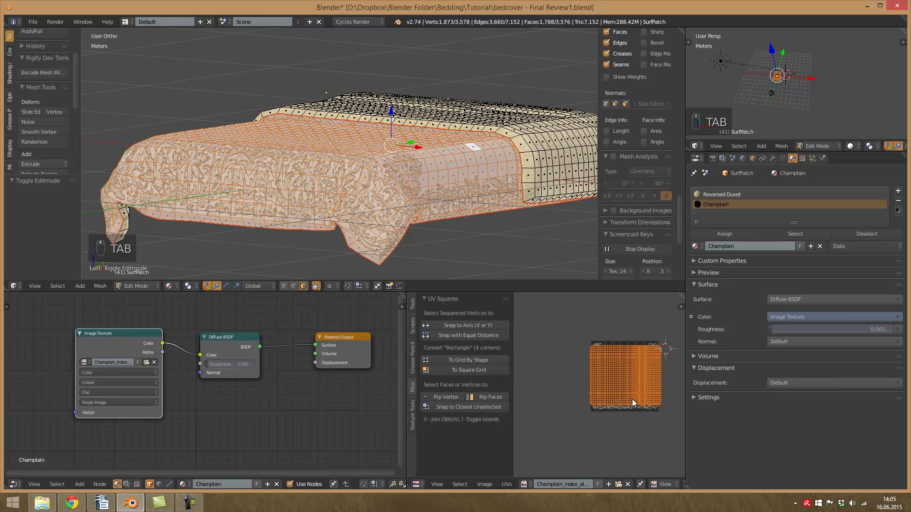
key("a")
key("a")
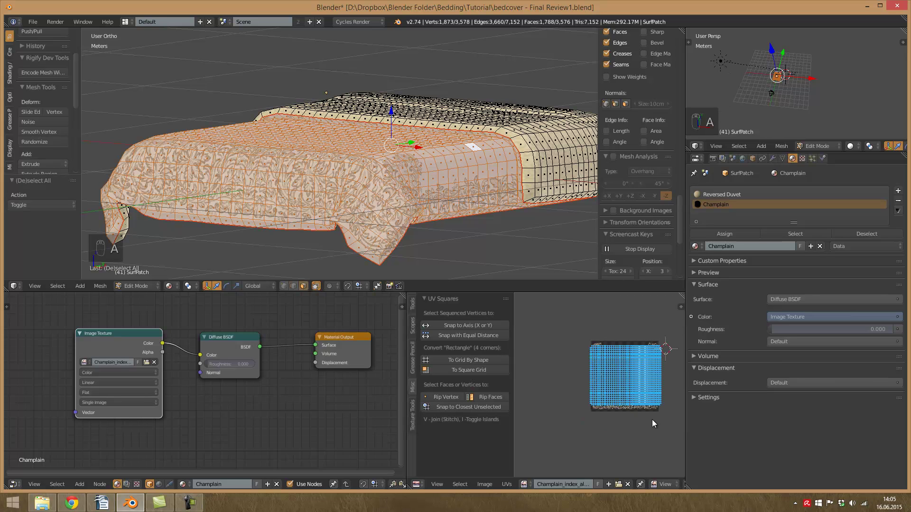
type("r90")
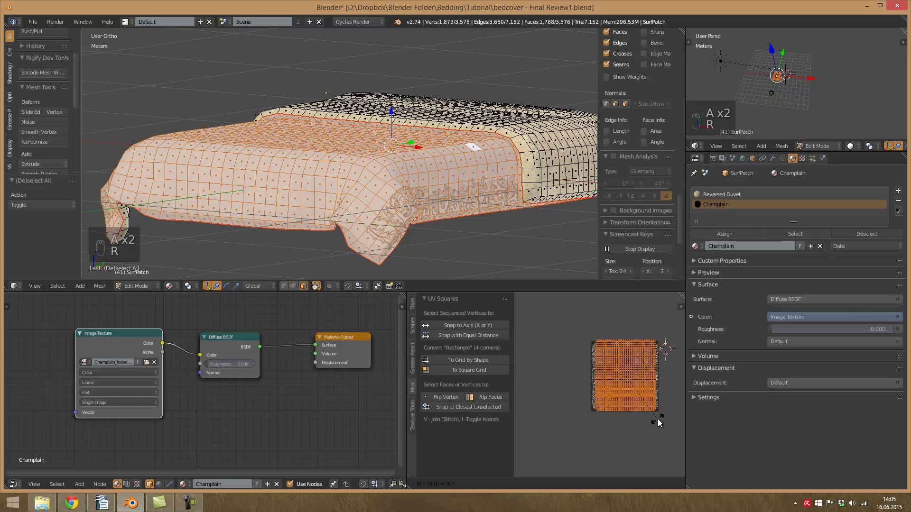
key("Return")
Scale the main section's UVs up by about 1.193 and move them about 11 cm along Y over the image
key("s")
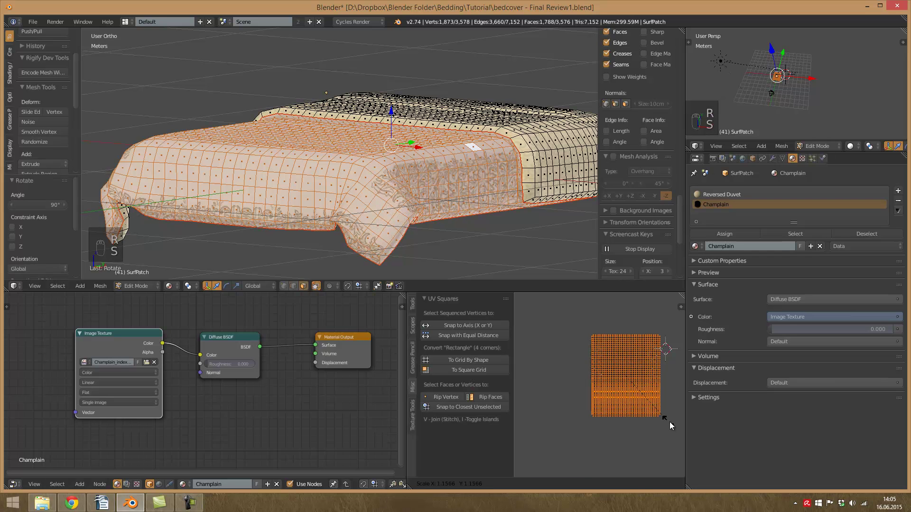
left_click(669, 423)
key("g")
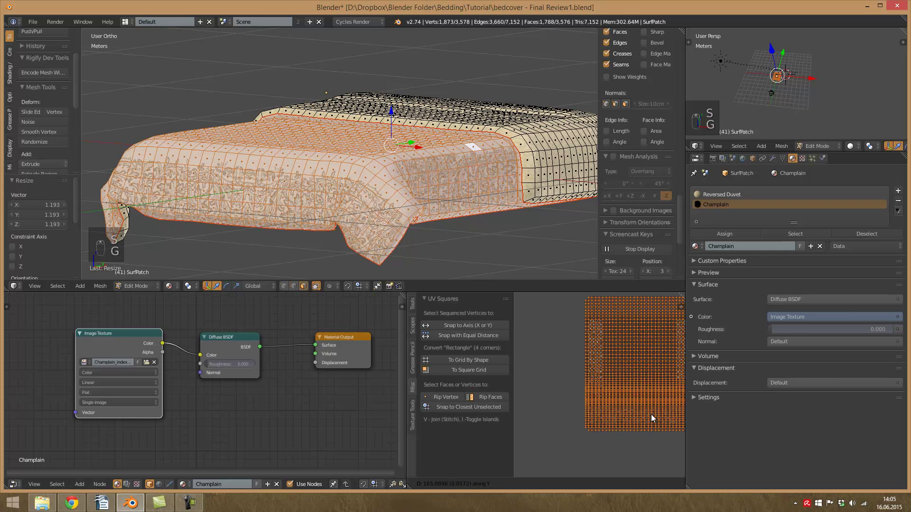
left_click(653, 411)
scroll(632, 413, "down", 1)
scroll(613, 400, "up", 5)
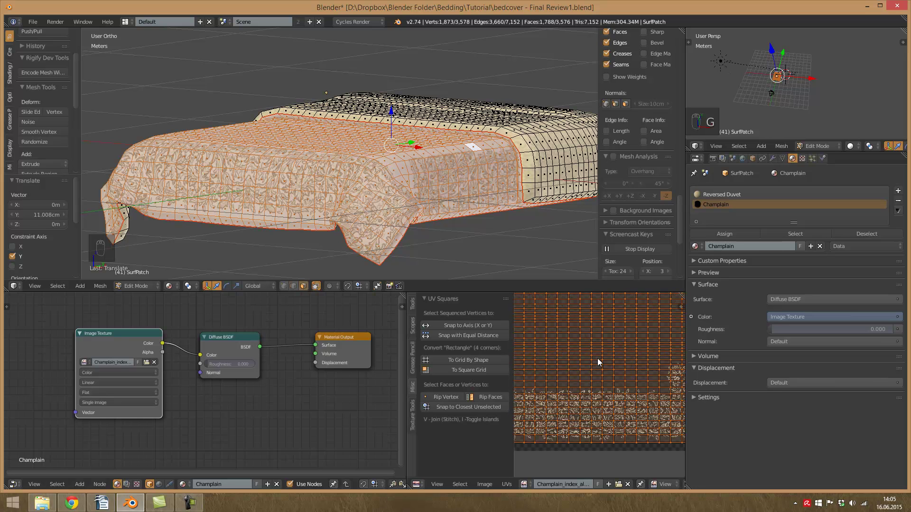
Hide the UV editor's tool shelf and expand the UV editor over the node editor's area
key("t")
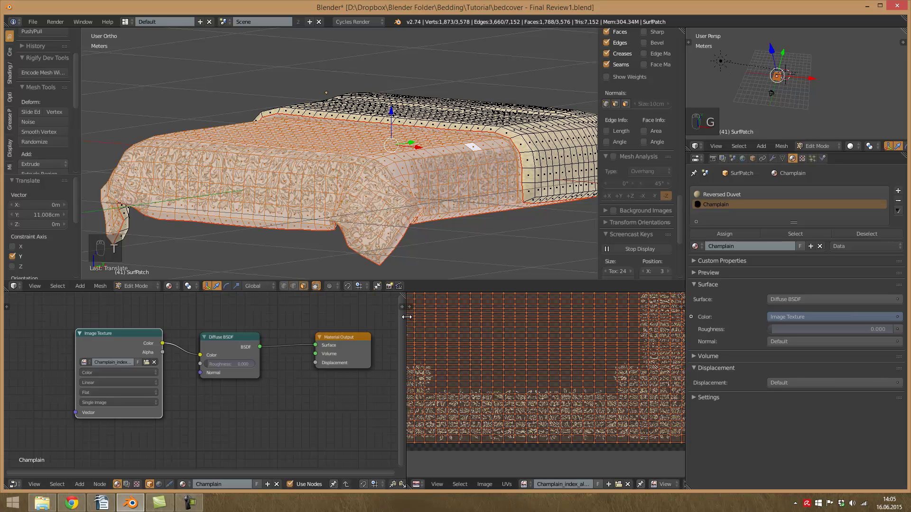
left_click_drag(407, 292, 257, 328)
scroll(439, 369, "up", 2)
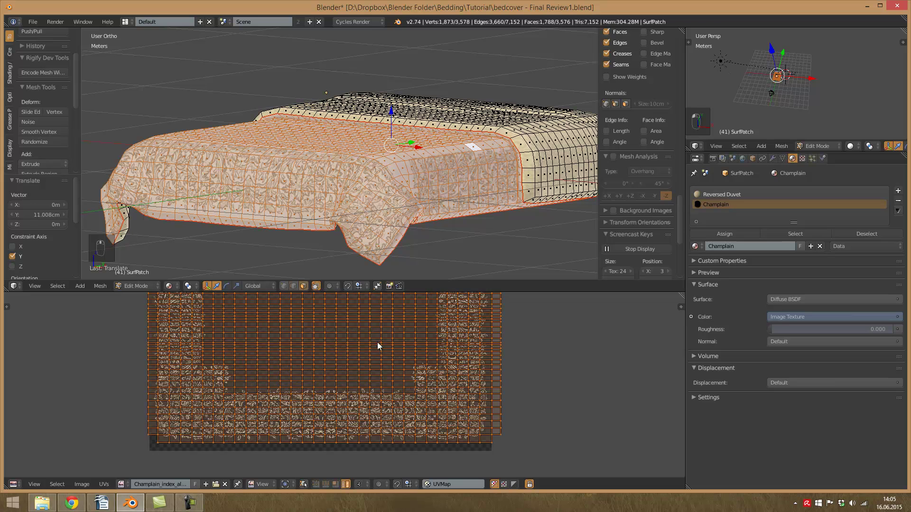
Compare the UV layout with the bedcover from the top view and rotate the selected UVs by 180 degrees
middle_click_drag(513, 183, 420, 160)
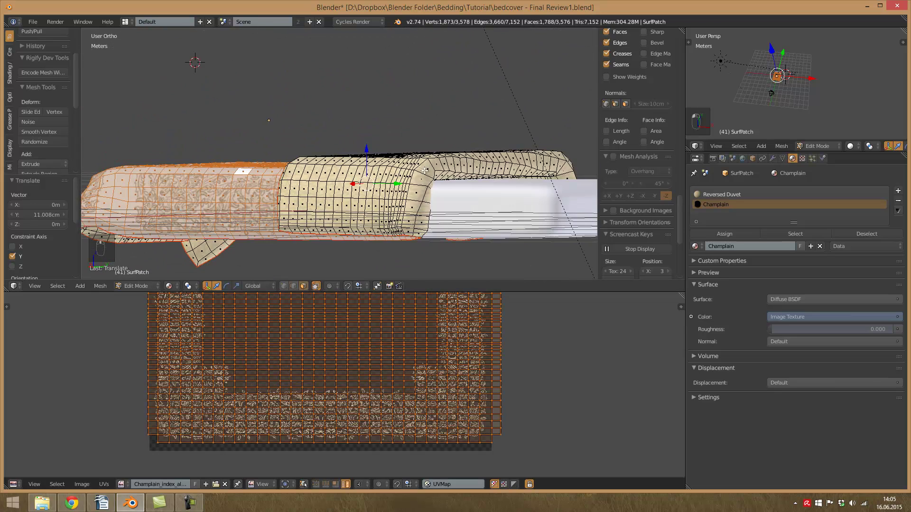
key("KP_7")
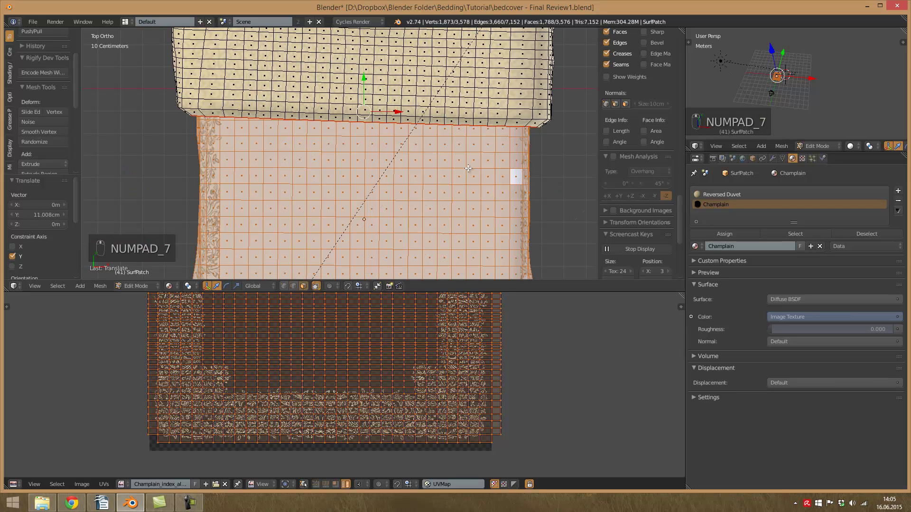
scroll(465, 365, "down", 6)
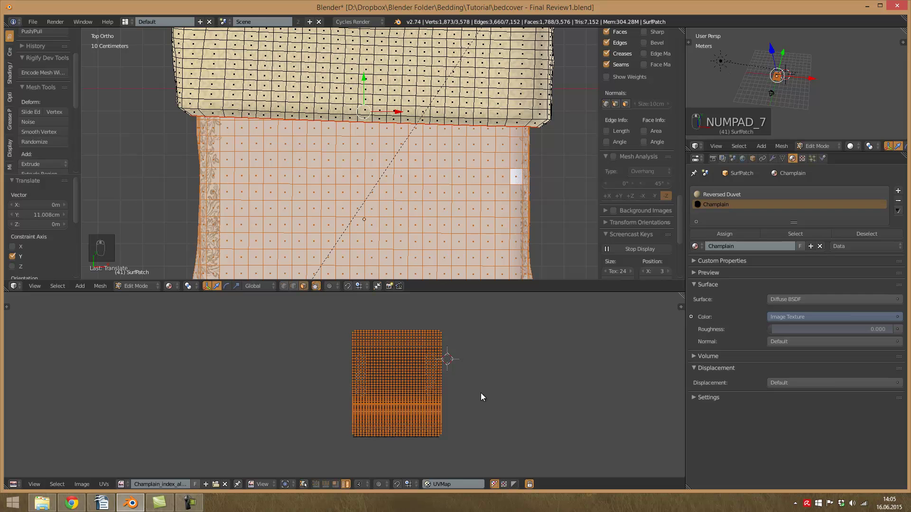
scroll(489, 387, "up", 3)
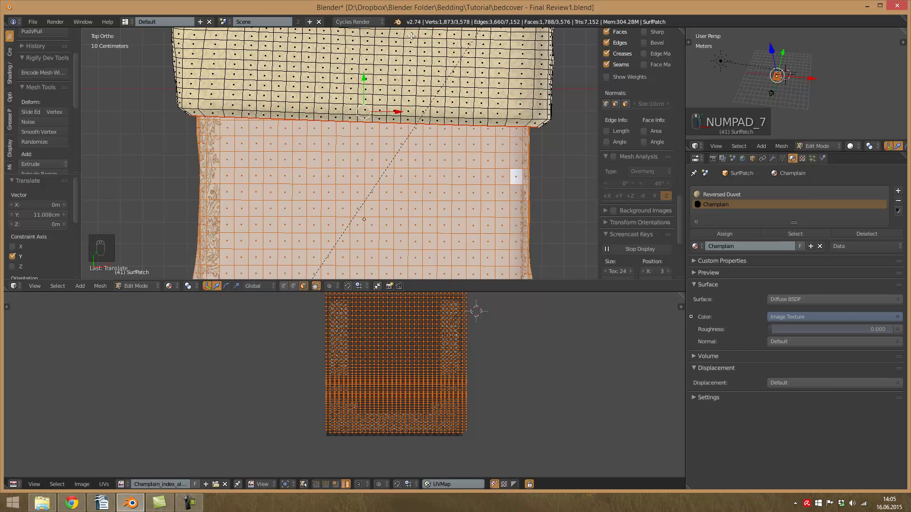
left_click(520, 384)
type("r")
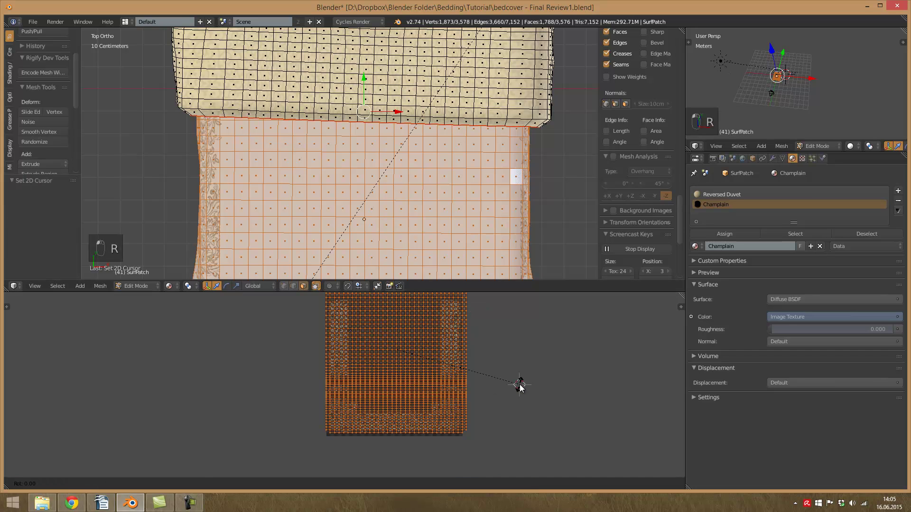
type("180")
key("Return")
Narrow the UVs slightly along X to match the image width and check the pattern in Object Mode
middle_click_drag(426, 218, 464, 372)
scroll(511, 381, "up", 3)
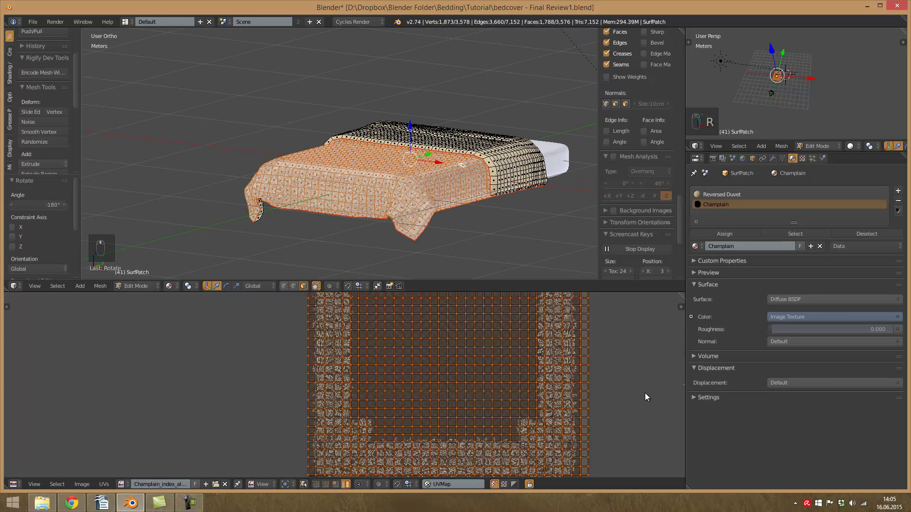
key("s")
key("x")
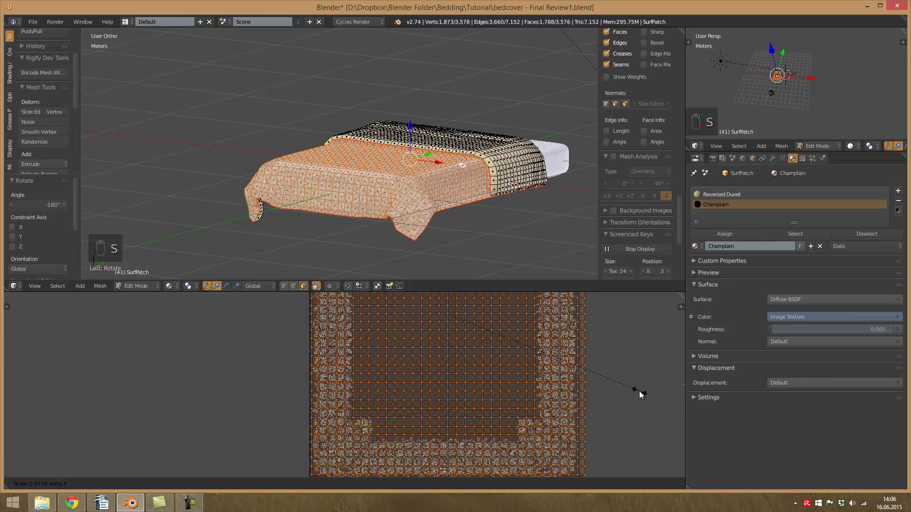
left_click(640, 390)
key("Tab")
middle_click_drag(359, 199, 441, 209)
middle_click_drag(339, 233, 508, 101)
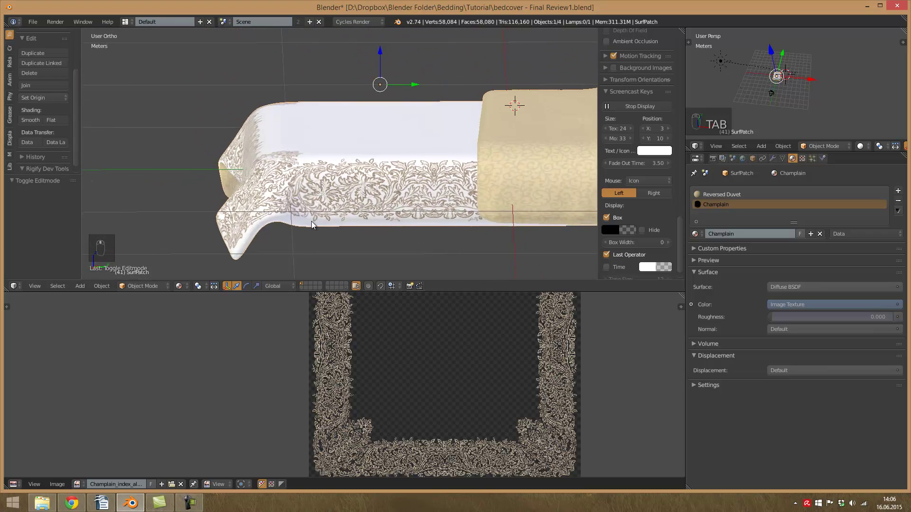
Re-enter Edit Mode, nudge the UVs slightly along X to centre them on the image, and return to Object Mode
key("Tab")
key("g")
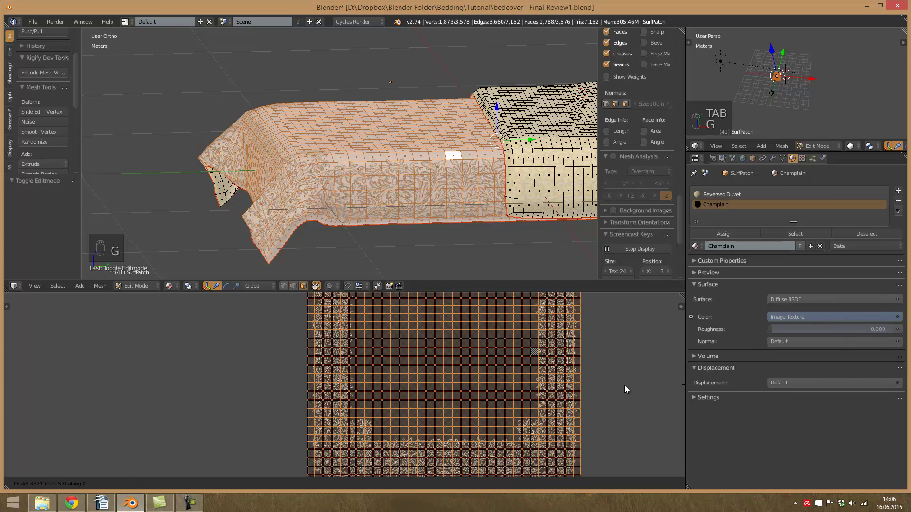
left_click(625, 385)
key("Tab")
Preview the bedcover in the main 3D viewport with Rendered shading
middle_click_drag(455, 213, 371, 216)
middle_click_drag(469, 209, 416, 177)
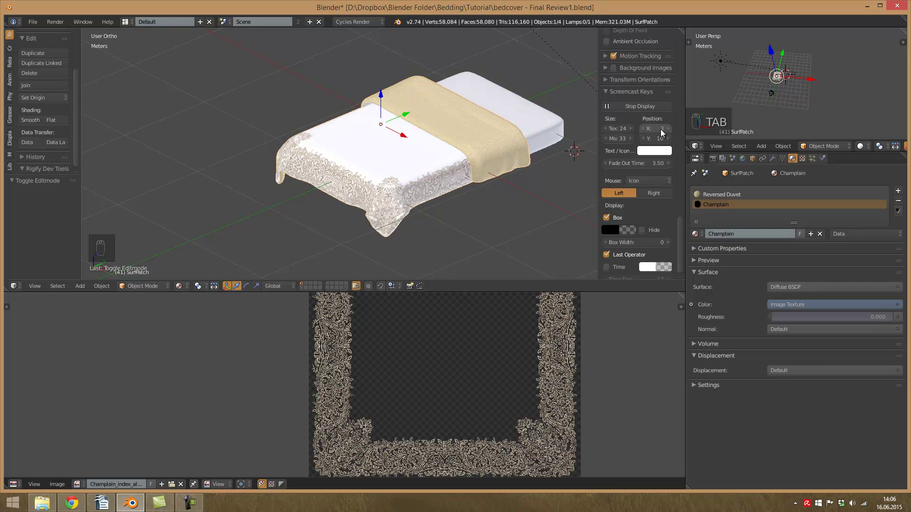
key("shift+z")
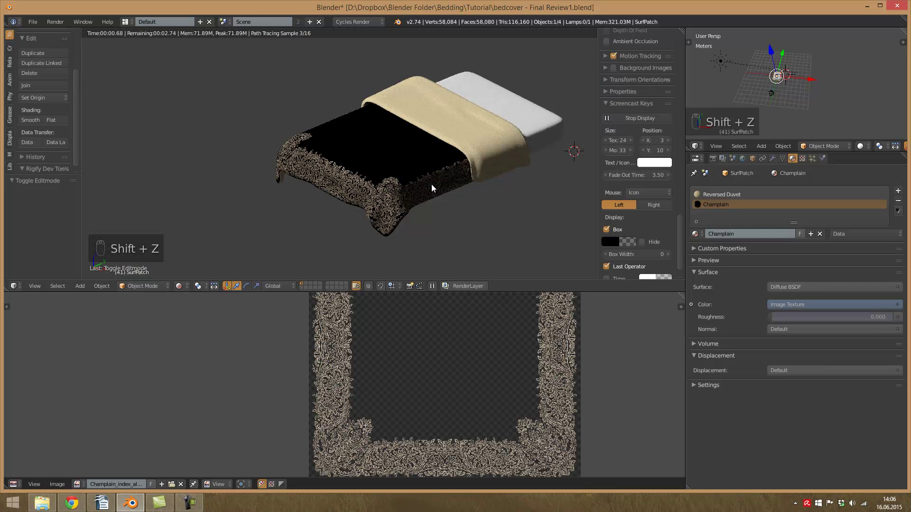
middle_click_drag(395, 188, 448, 183)
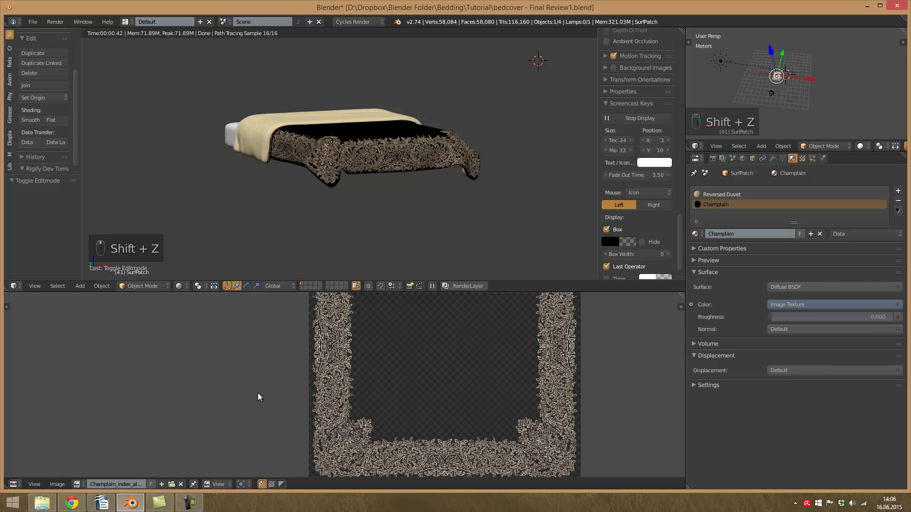
Change the UV editor to the node editor and spread the Image Texture and Diffuse BSDF nodes apart
key("shift+F3")
middle_click_drag(243, 403, 365, 363)
left_click_drag(375, 340, 222, 342)
left_click_drag(478, 353, 394, 352)
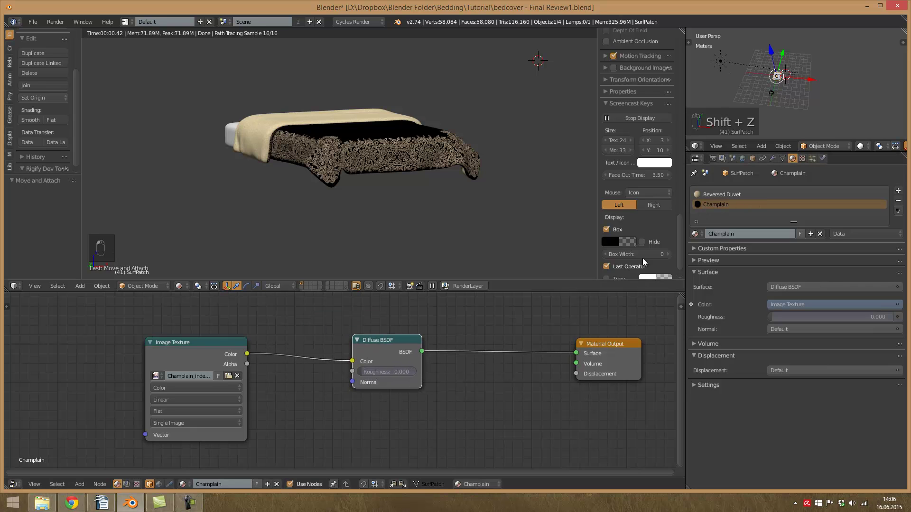
left_click_drag(351, 372, 431, 343)
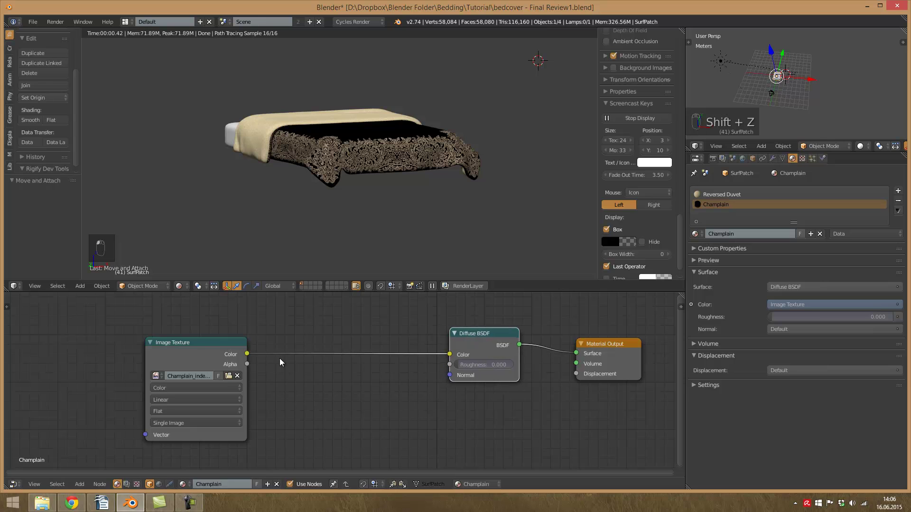
left_click_drag(165, 346, 109, 329)
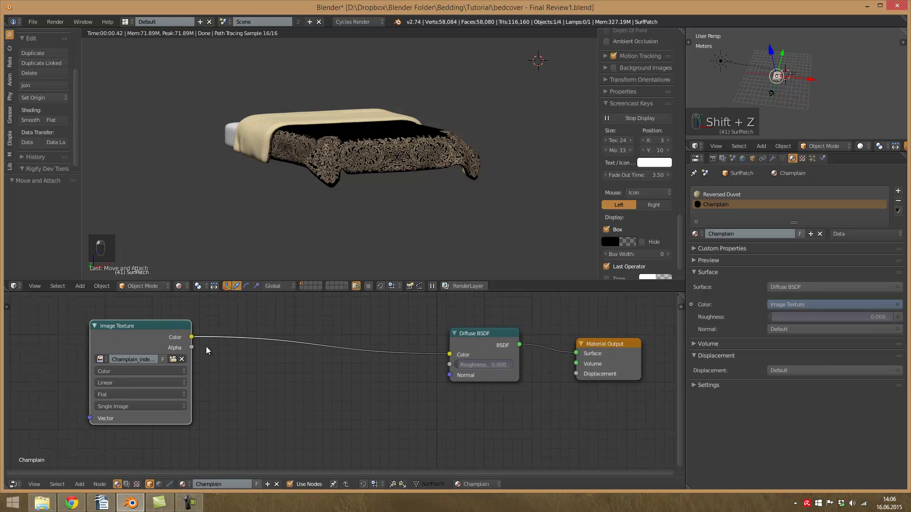
left_click_drag(191, 347, 209, 355)
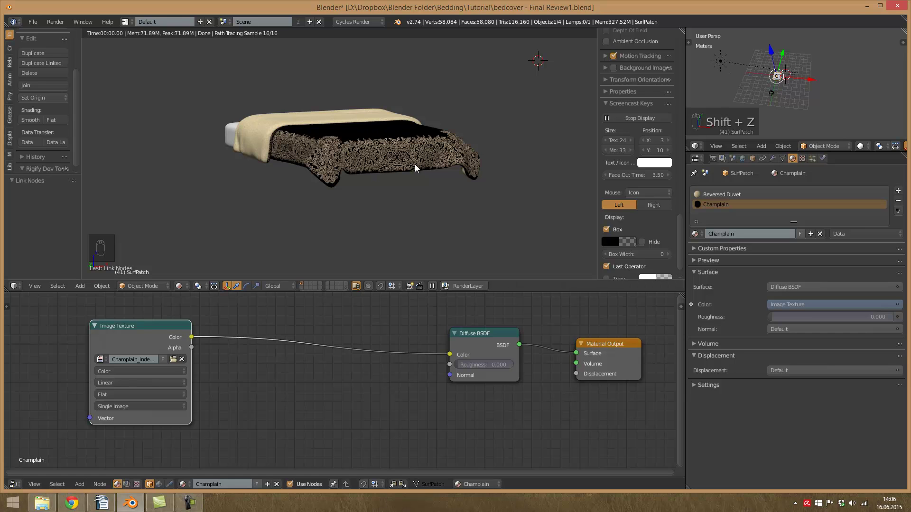
middle_click_drag(383, 161, 319, 152)
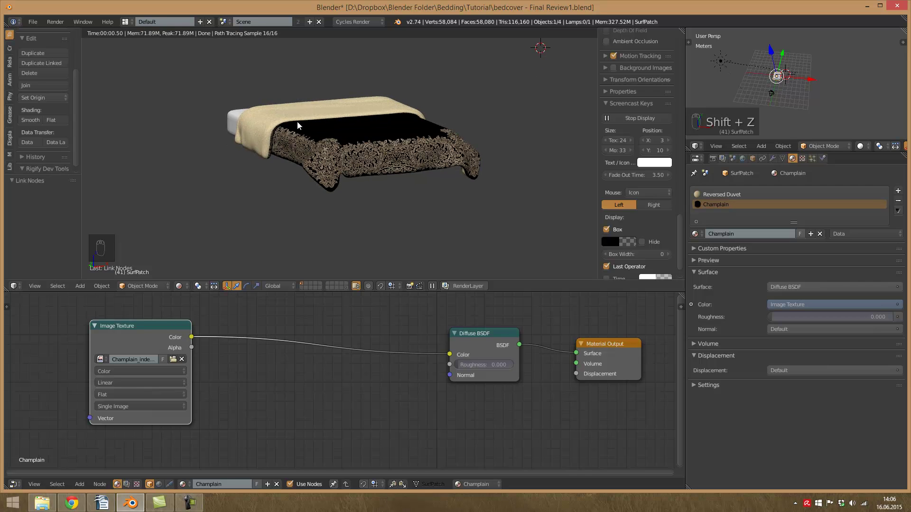
Insert a MixRGB node between the Image Texture and Diffuse BSDF, and link the image's Alpha to its Fac
key("shift+a")
mouse_move(317, 404)
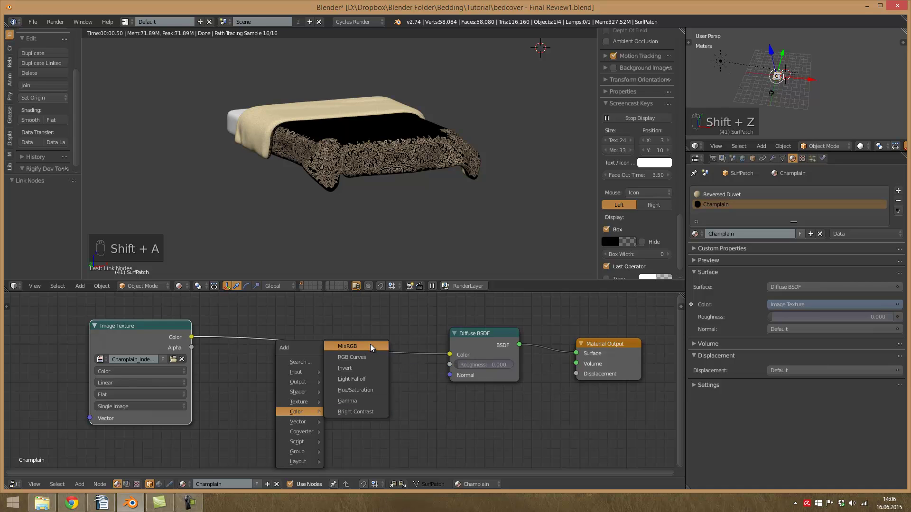
left_click(370, 347)
left_click(281, 321)
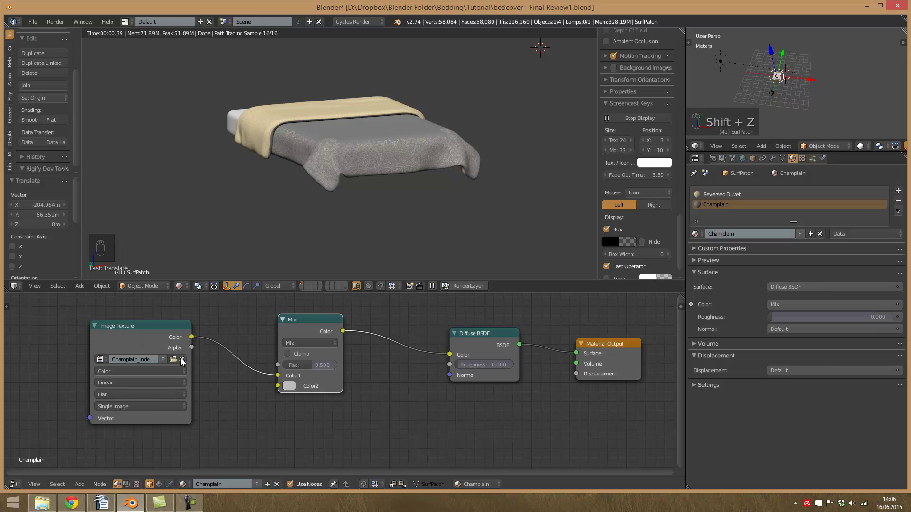
left_click_drag(192, 347, 278, 366)
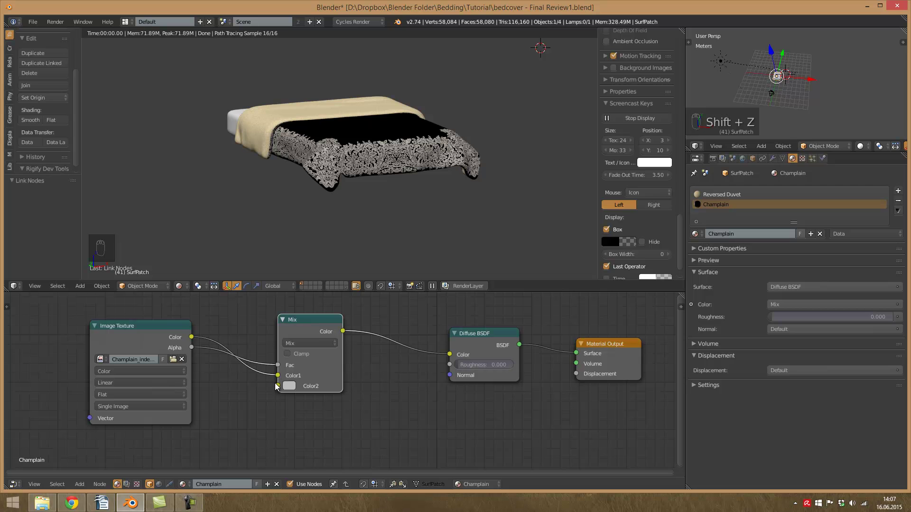
Move the image's Color link from the Mix node's Color1 input to Color2
scroll(368, 189, "up", 6)
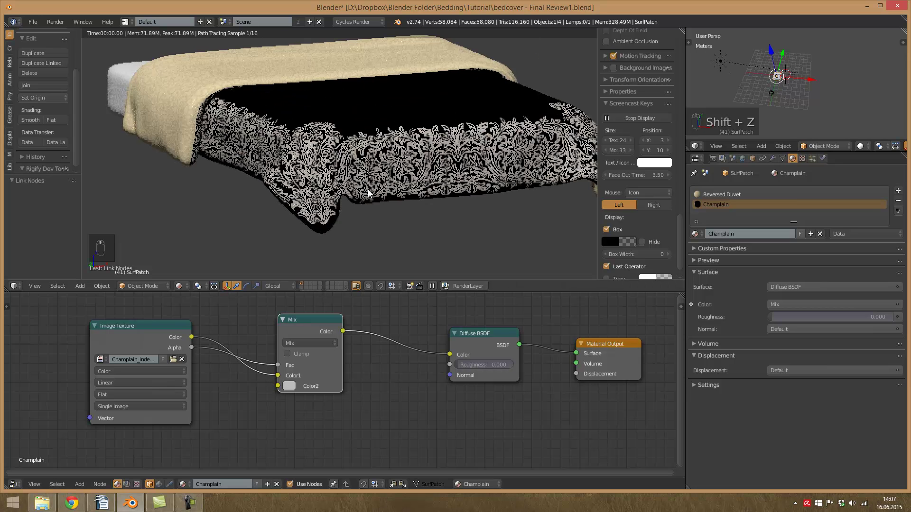
mouse_move(277, 375)
left_mouse_down()
mouse_move(273, 387)
mouse_move(278, 375)
left_mouse_up()
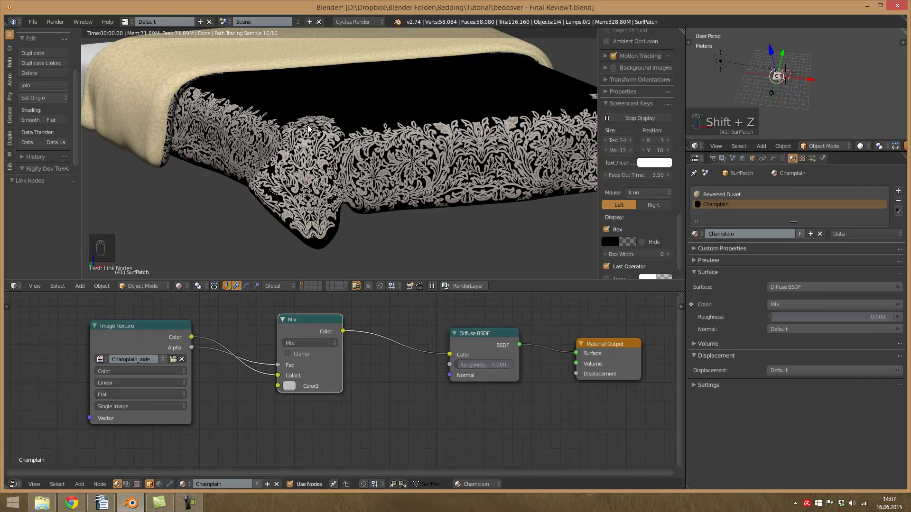
mouse_move(278, 375)
left_mouse_down()
mouse_move(266, 387)
mouse_move(278, 386)
left_mouse_up()
scroll(462, 112, "up", 4)
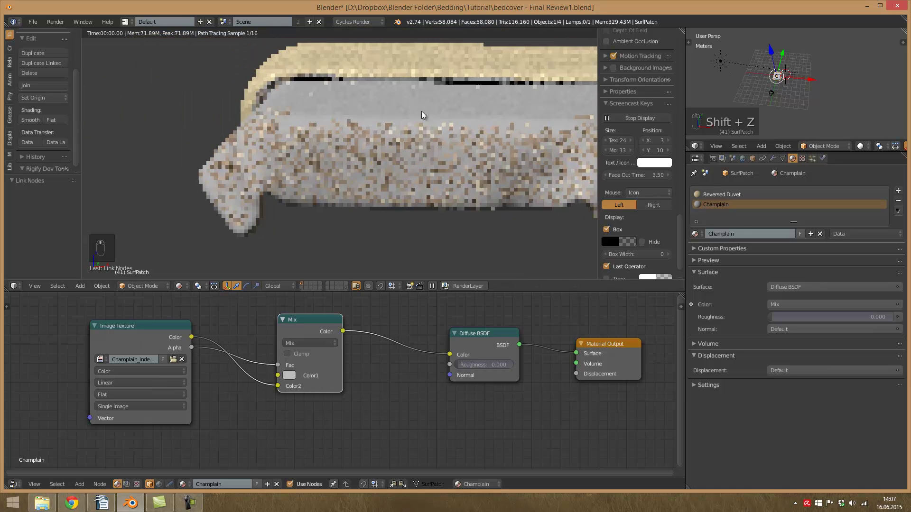
Compare the Image Texture and Mix outputs through the Emission Viewer, and restore the Diffuse BSDF to the Material Output
left_click(162, 335, "ctrl+shift")
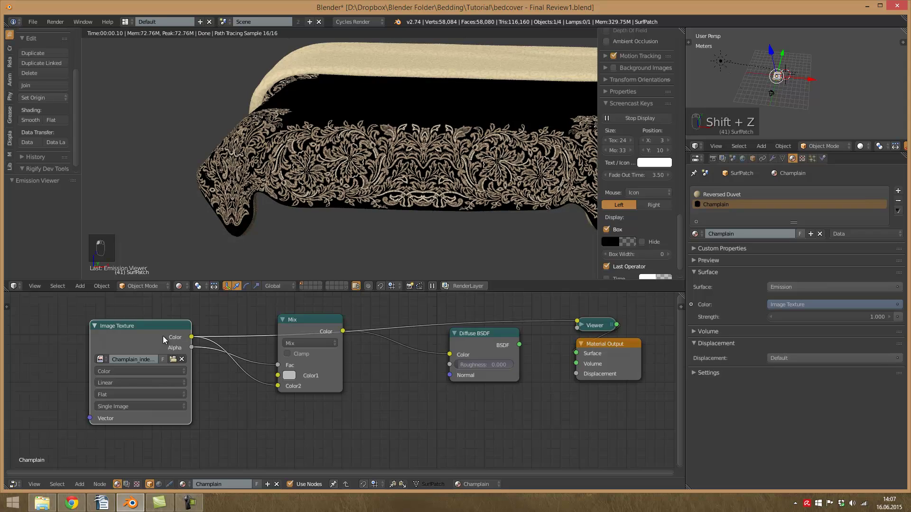
left_click(310, 326, "ctrl+shift")
left_click(163, 329, "ctrl+shift")
left_click(285, 328, "ctrl+shift")
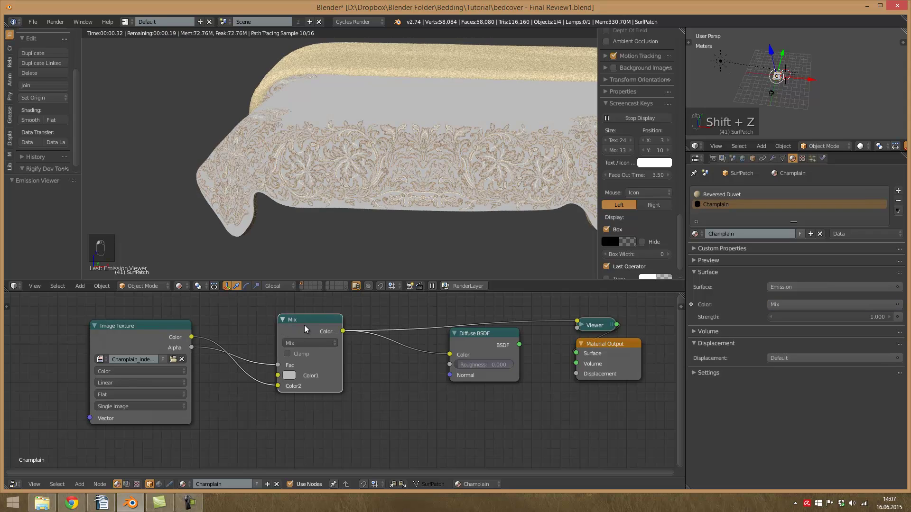
left_click(494, 344, "ctrl+shift")
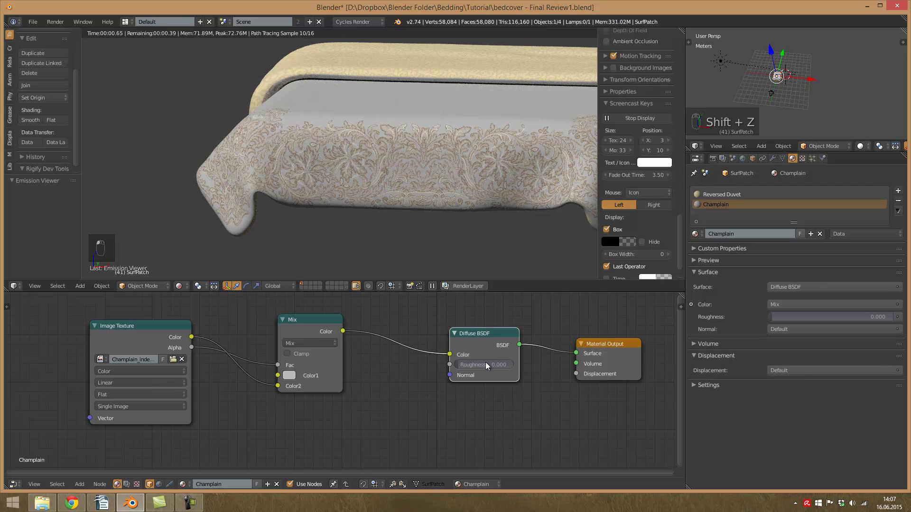
Move the Mix and Diffuse BSDF nodes closer to the Image Texture, leaving space before the Material Output
left_click_drag(483, 343, 425, 331)
scroll(426, 161, "down", 5)
middle_click_drag(426, 162, 364, 203, "shift")
left_click_drag(303, 325, 252, 329)
left_click_drag(419, 325, 365, 321)
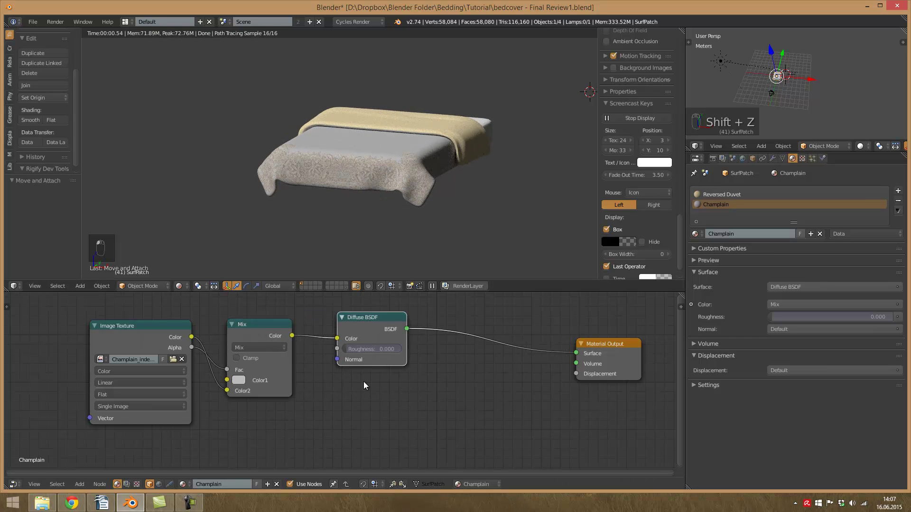
Add a Velvet BSDF node and place it below the Diffuse BSDF
key("shift+a")
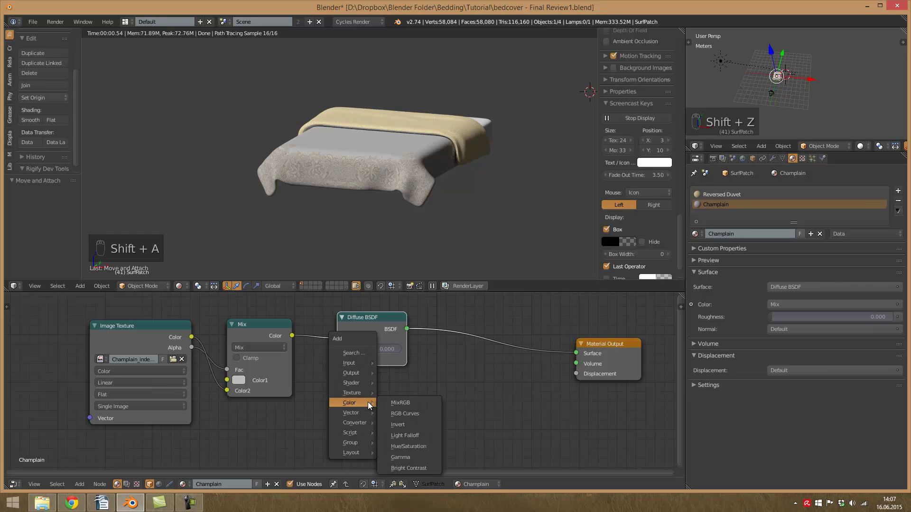
mouse_move(362, 381)
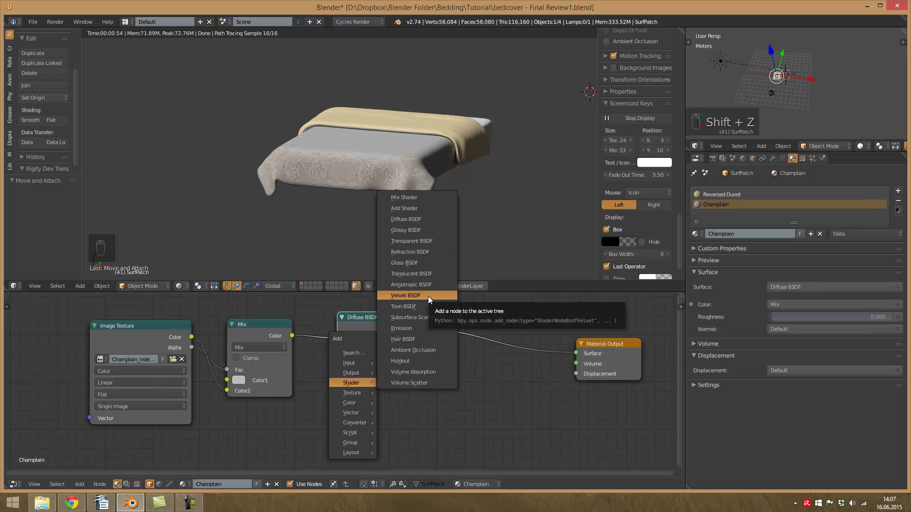
left_click(428, 296)
left_click(373, 389)
left_click_drag(373, 389, 368, 406)
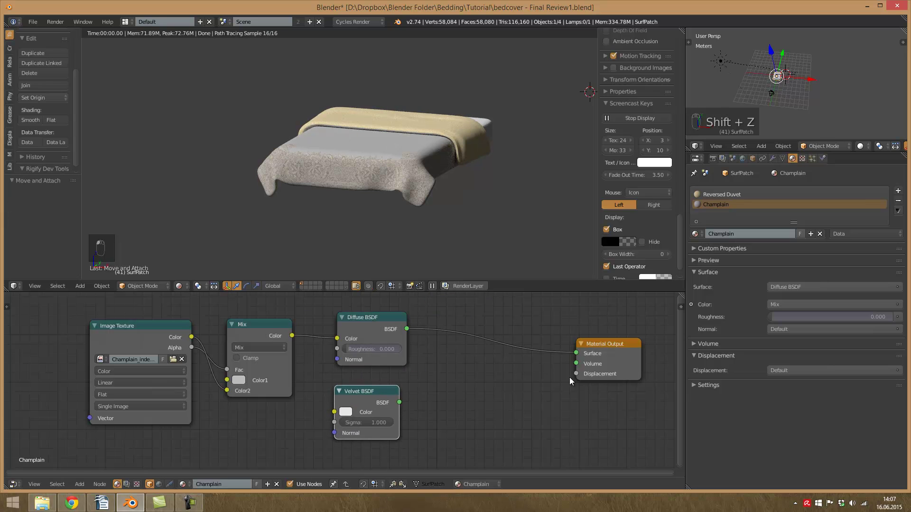
key("n")
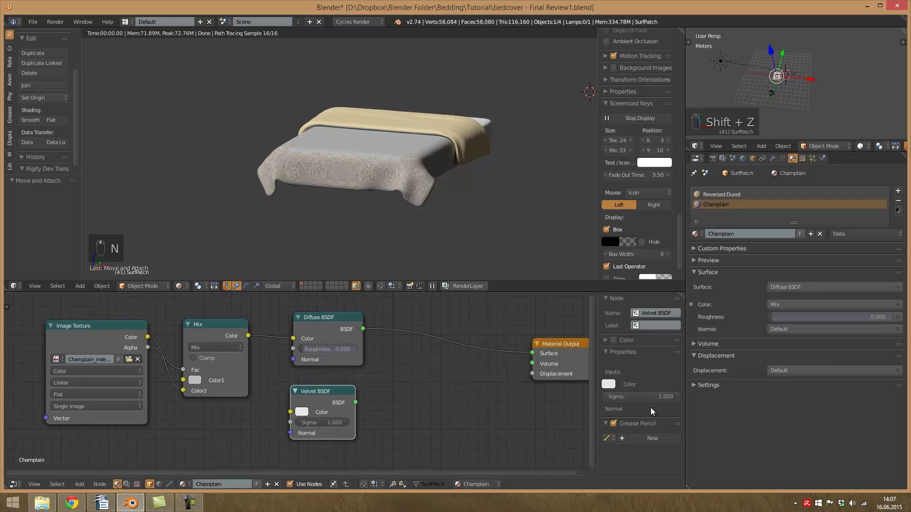
key("n")
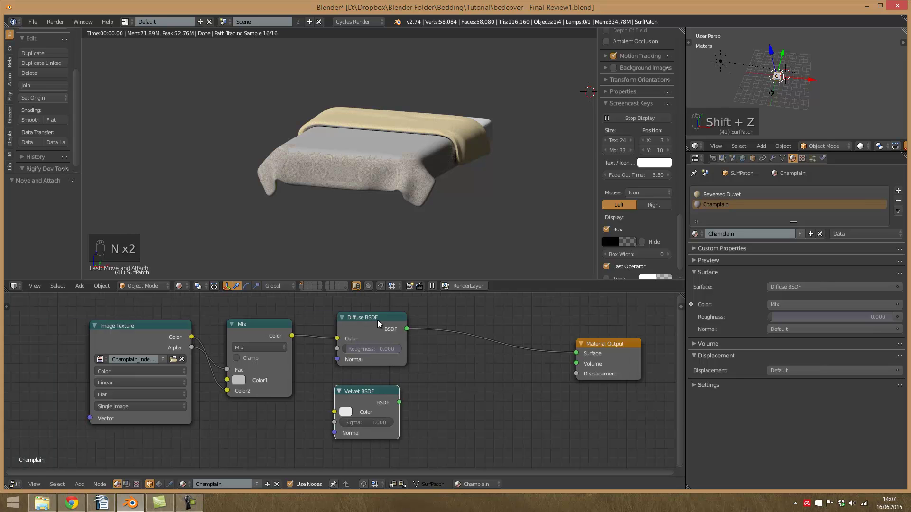
right_click_drag(379, 319, 381, 403, "alt")
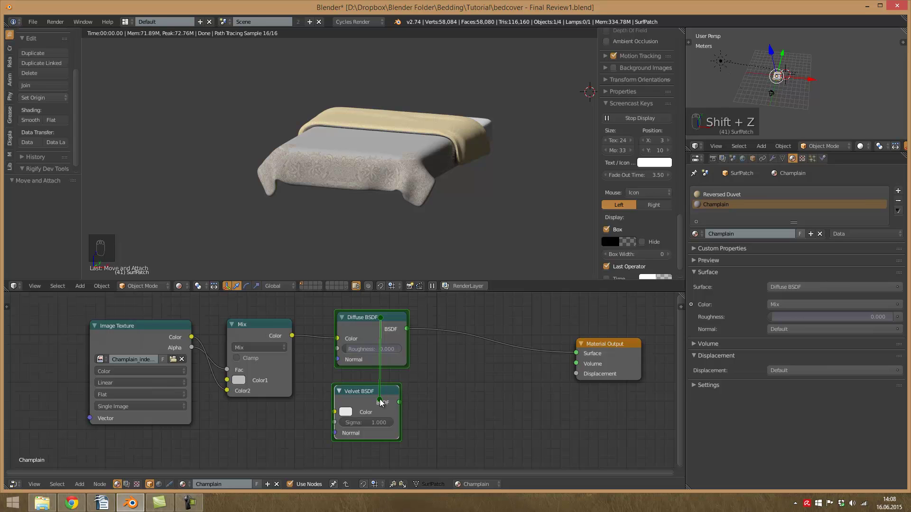
right_click_drag(381, 403, 380, 400, "ctrl+shift")
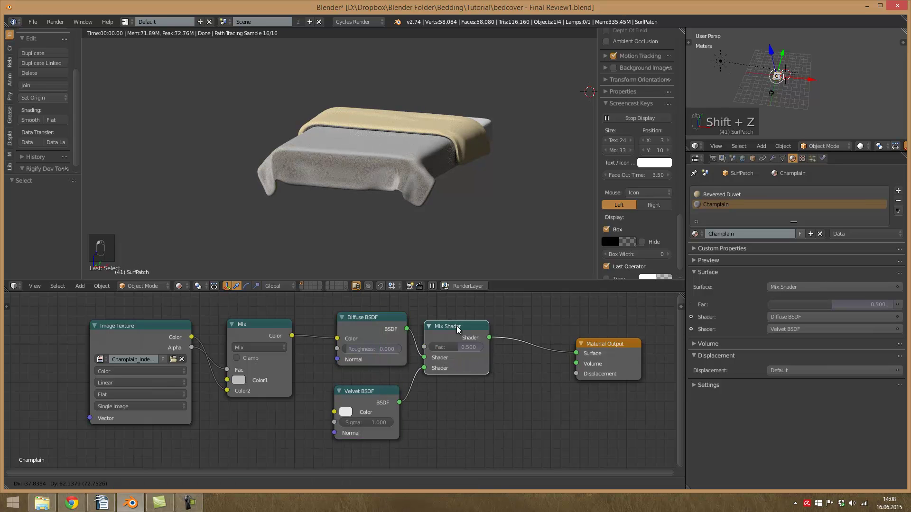
key("y")
key("x")
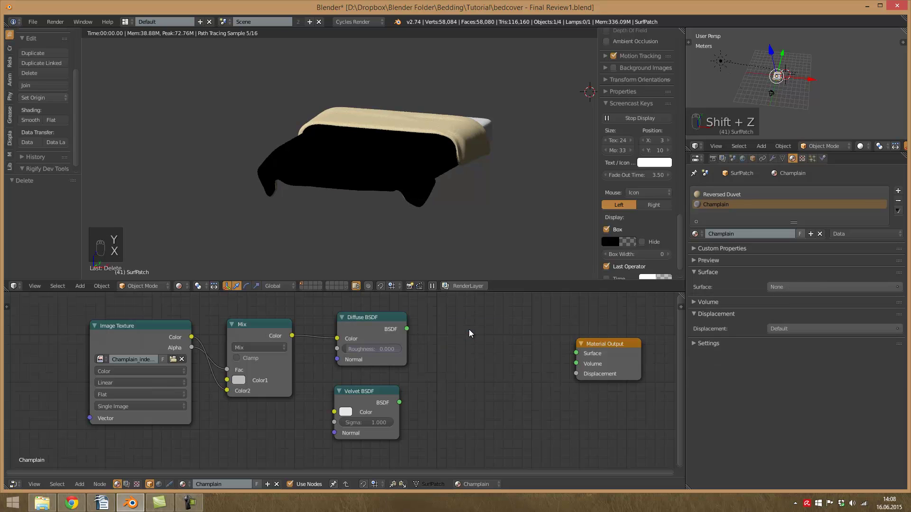
Add a Mix Shader combining the Diffuse and Velvet BSDF outputs and link it to the Material Output's Surface
key("shift+a")
mouse_move(469, 329)
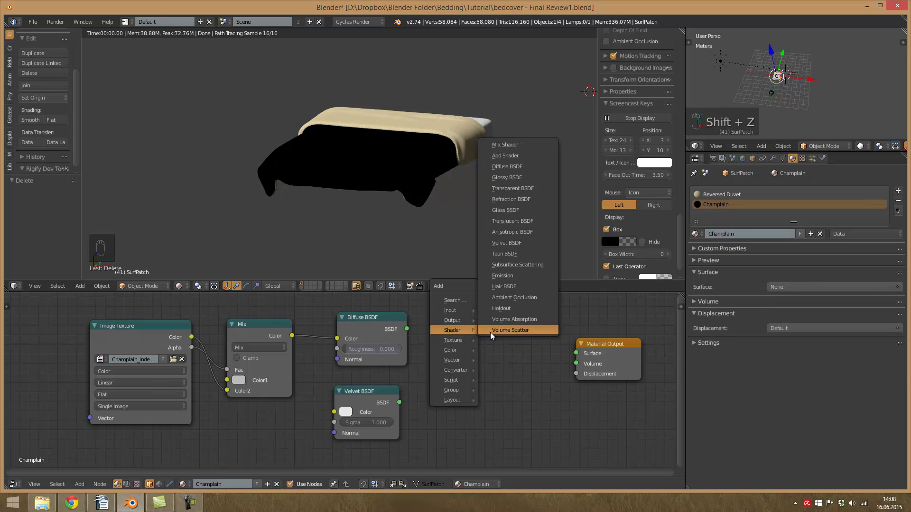
left_click(527, 144)
left_click(422, 343)
left_click_drag(406, 329, 459, 337)
left_click_drag(400, 403, 441, 375)
left_click_drag(506, 345, 576, 354)
scroll(352, 147, "up", 5)
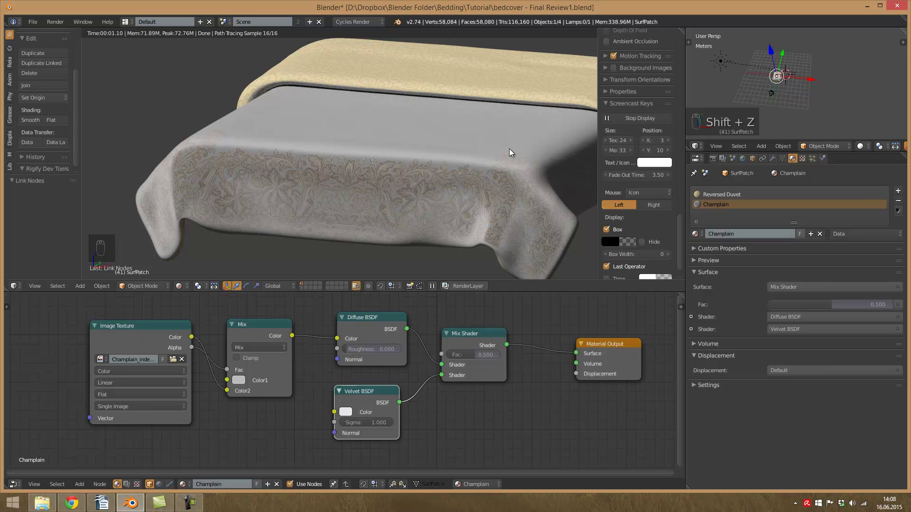
Move the Velvet BSDF node slightly closer beneath the Diffuse BSDF
mouse_move(360, 399)
left_mouse_down()
mouse_move(372, 394)
mouse_move(363, 391)
left_mouse_up()
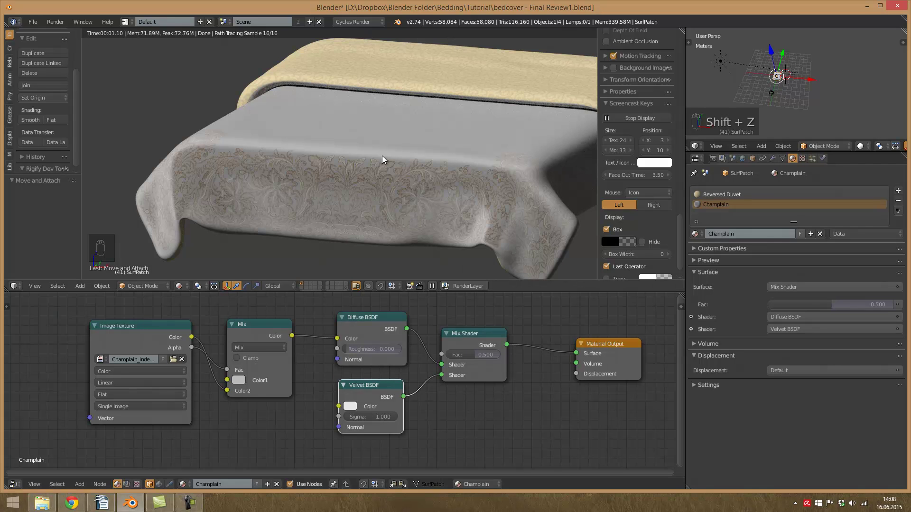
left_click(41, 503)
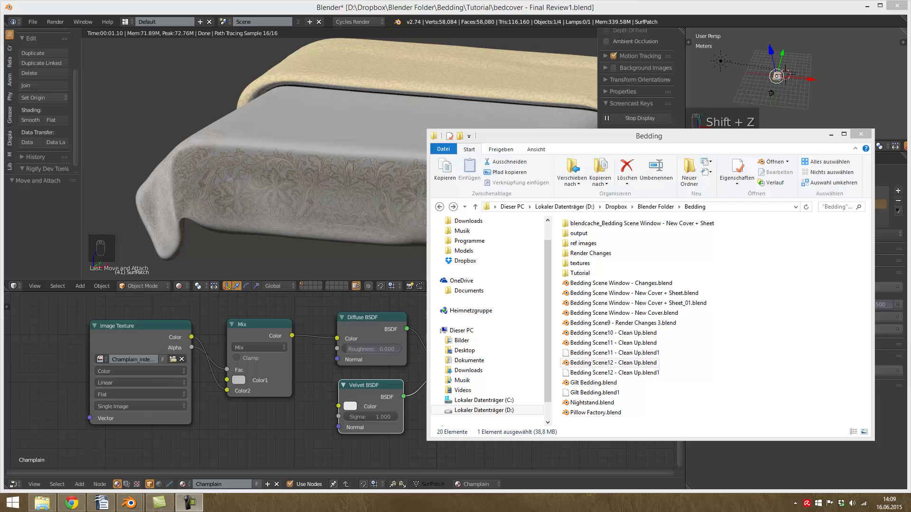
left_click(633, 4)
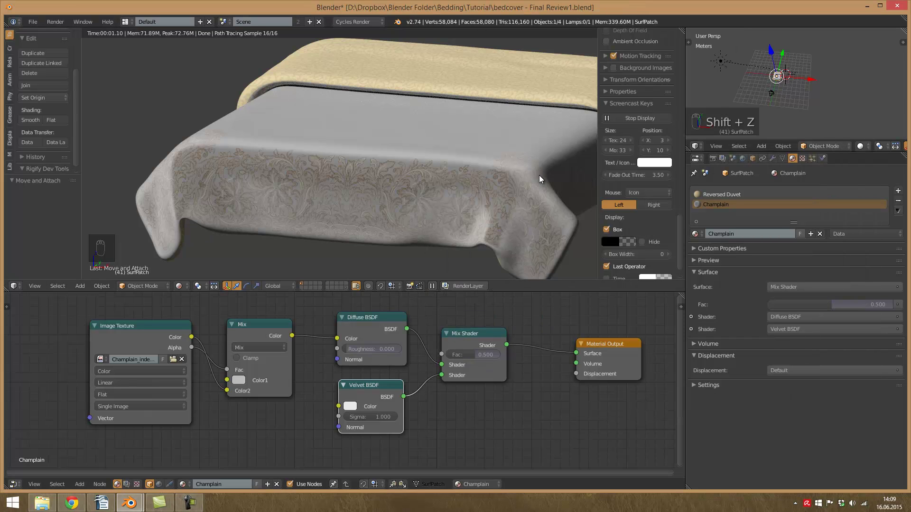
Replace the Mix Shader with an Add Shader that combines the Diffuse and Velvet BSDFs and feeds the Material Output's Surface
left_click(479, 342)
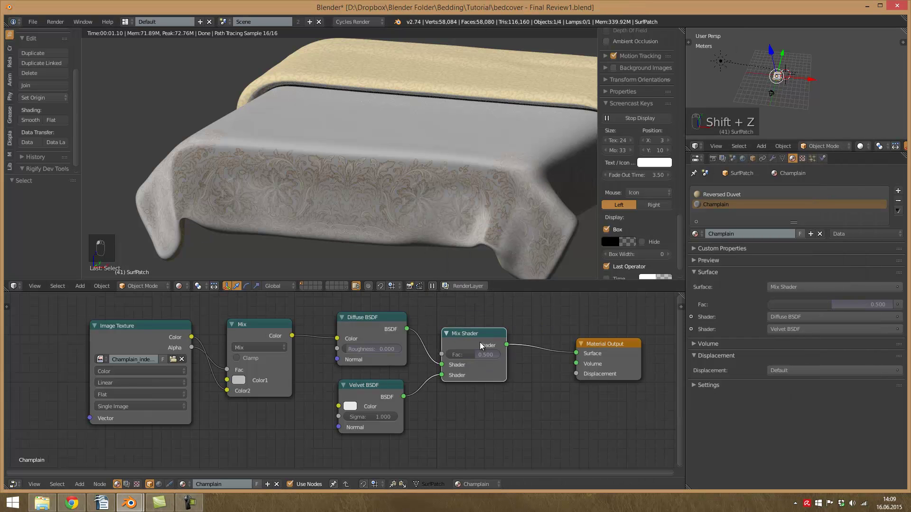
key("x")
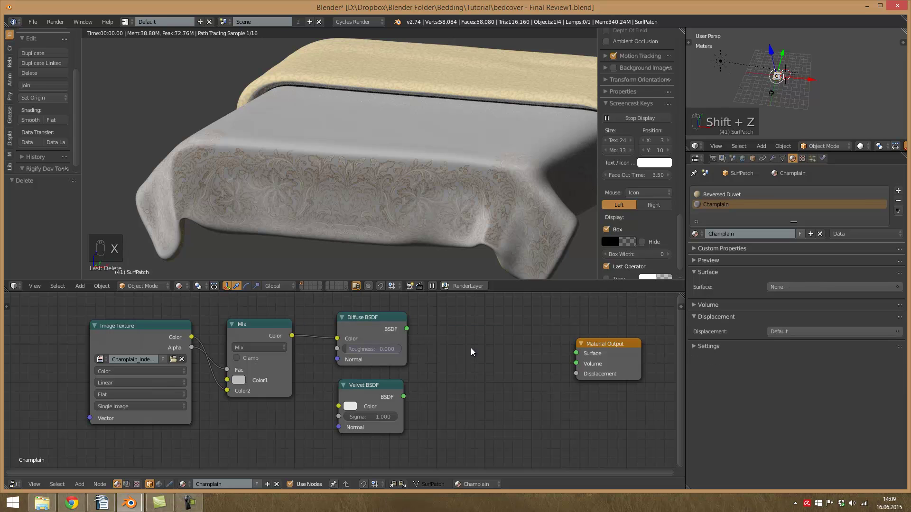
key("shift+a")
mouse_move(460, 348)
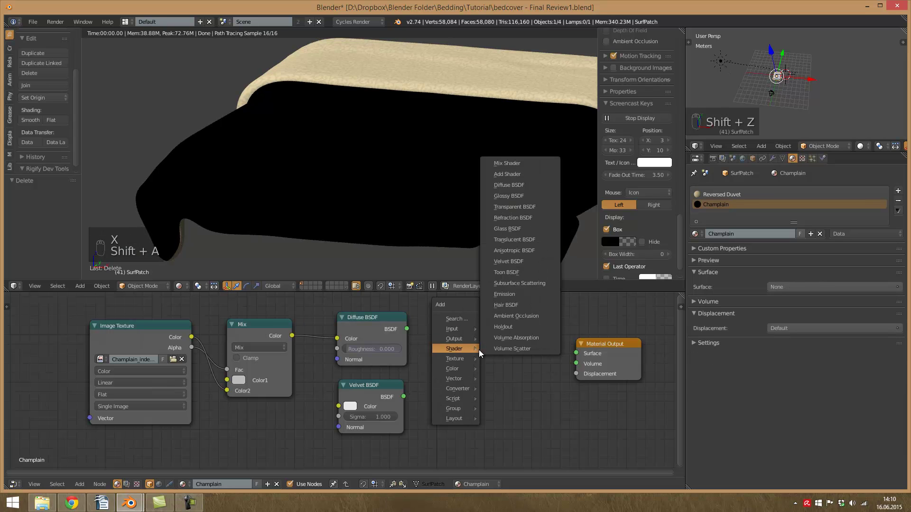
left_click(517, 173)
left_click(415, 326)
left_click_drag(407, 329, 435, 374)
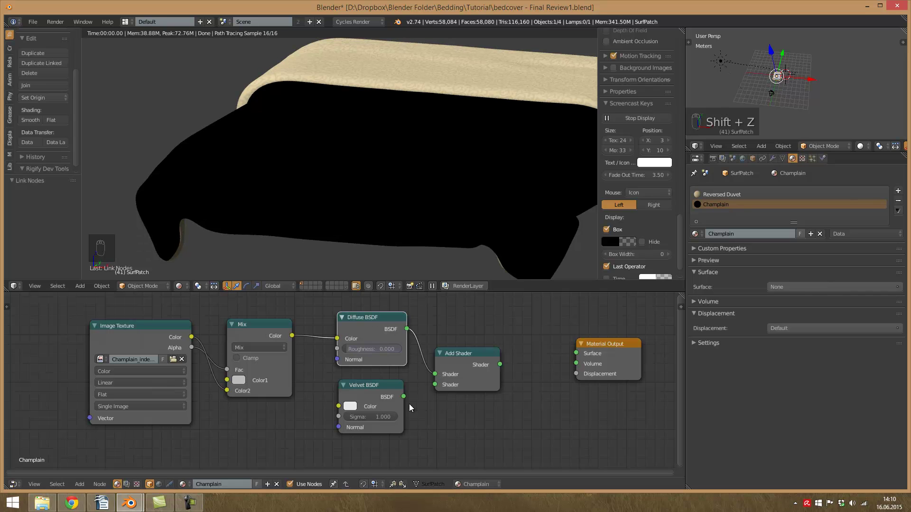
left_click_drag(411, 396, 436, 384)
left_click_drag(506, 362, 577, 352)
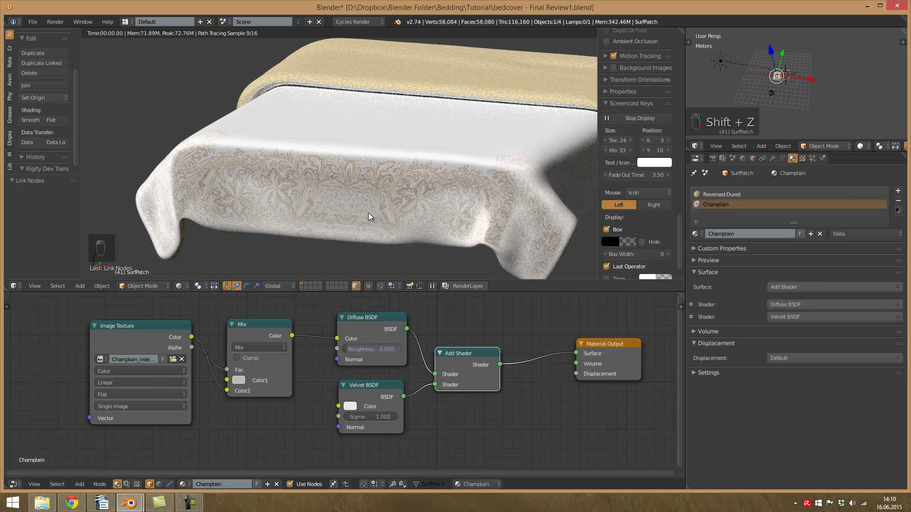
Move the Image Texture and Mix nodes together farther away from the Diffuse BSDF
middle_click_drag(52, 355, 171, 345)
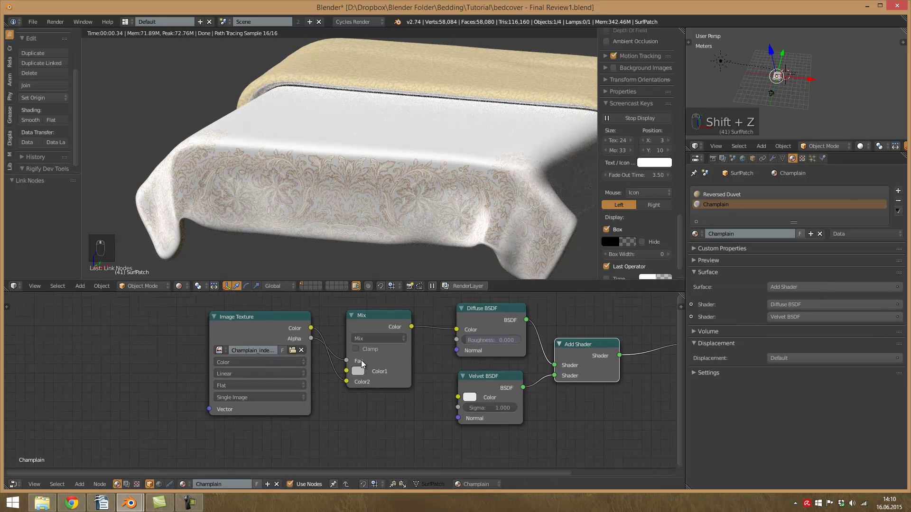
key("g")
left_click(289, 317)
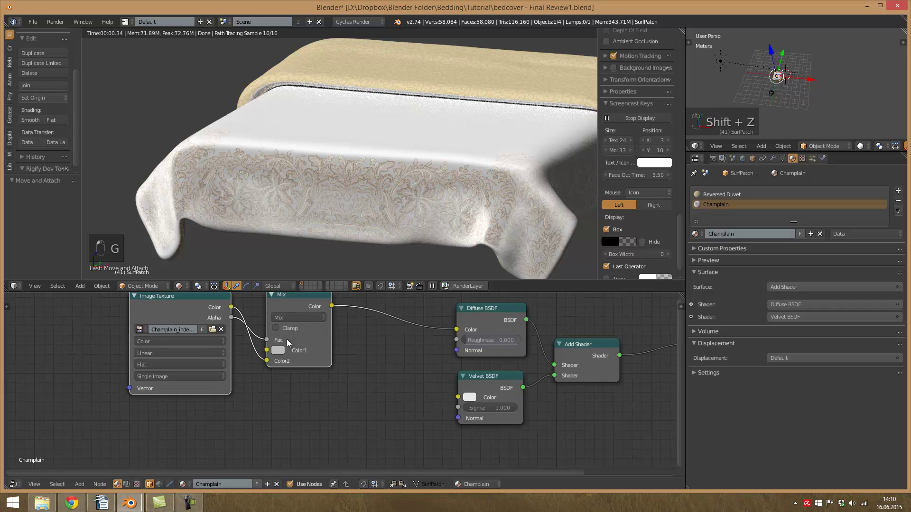
Set the Mix node's Color1 to pure white, with R, G and B at 1.000
left_click(277, 350)
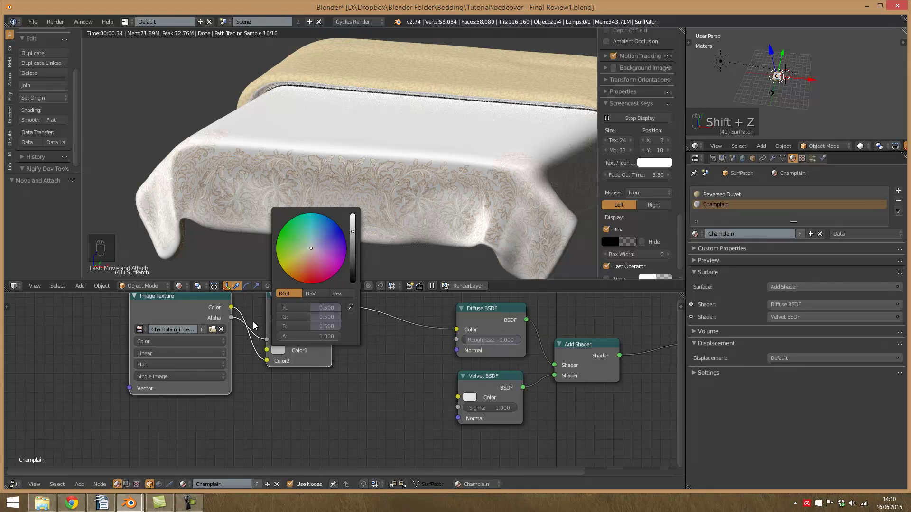
left_click(278, 350)
left_click_drag(352, 230, 357, 212)
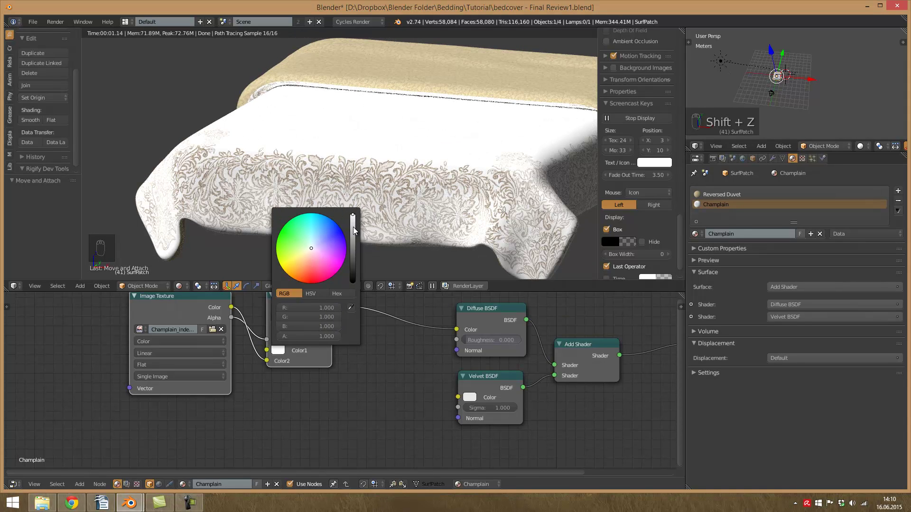
left_click_drag(354, 214, 353, 212)
Inspect the bedcover from several angles and lower the Velvet BSDF's Sigma to 0.677
middle_click_drag(260, 203, 227, 210)
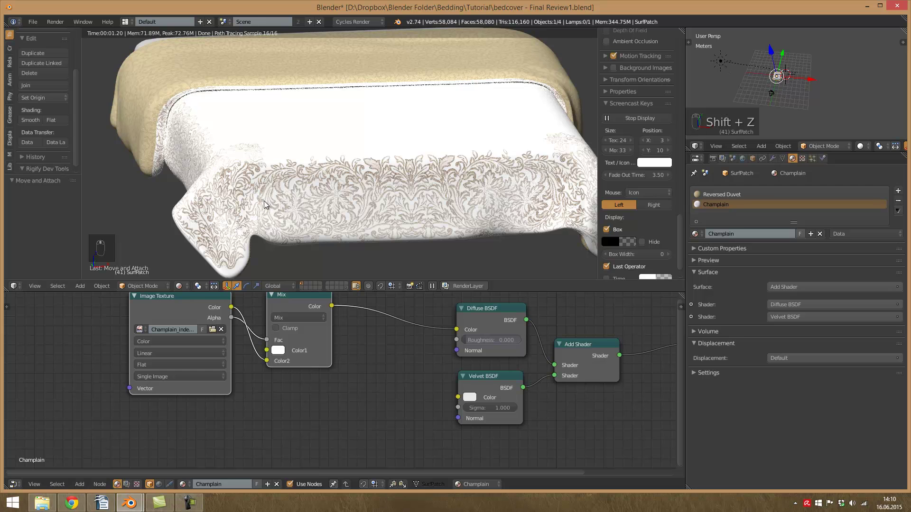
scroll(454, 188, "down", 5)
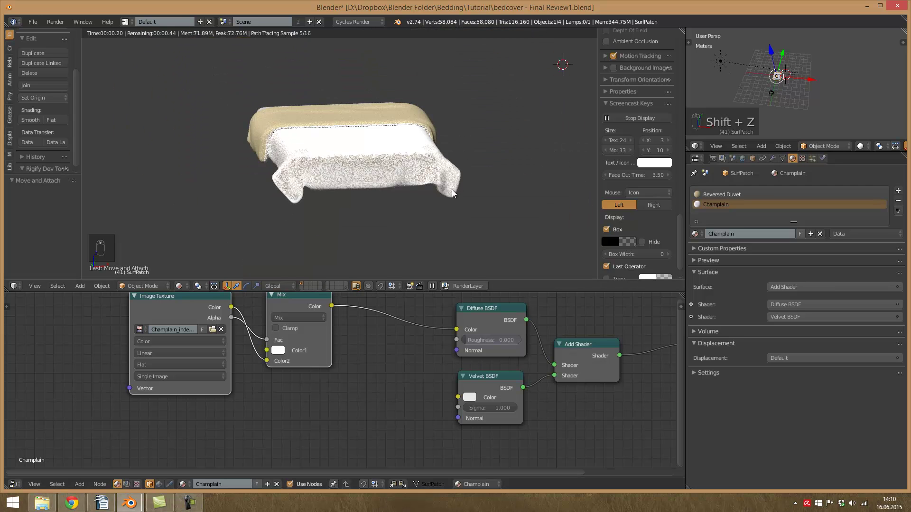
middle_click_drag(327, 173, 408, 184)
scroll(361, 214, "up", 4)
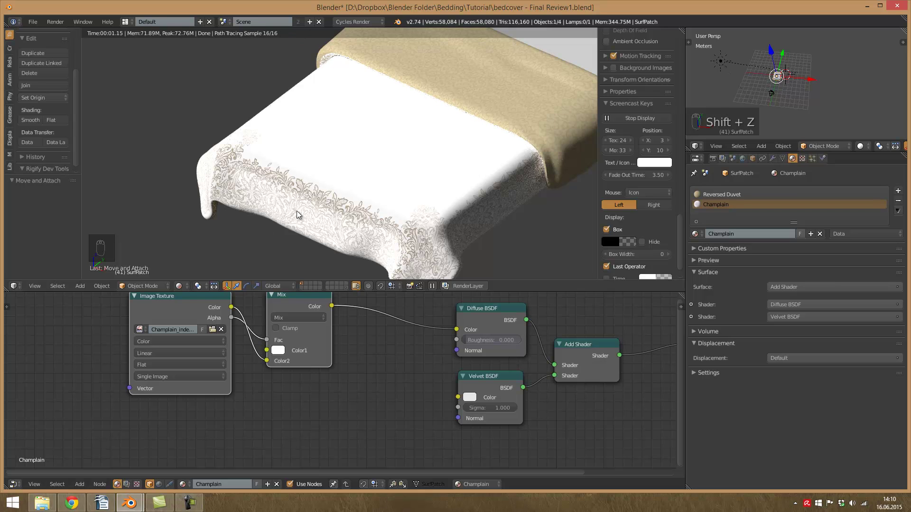
middle_click_drag(510, 409, 431, 420)
left_click_drag(422, 424, 413, 424)
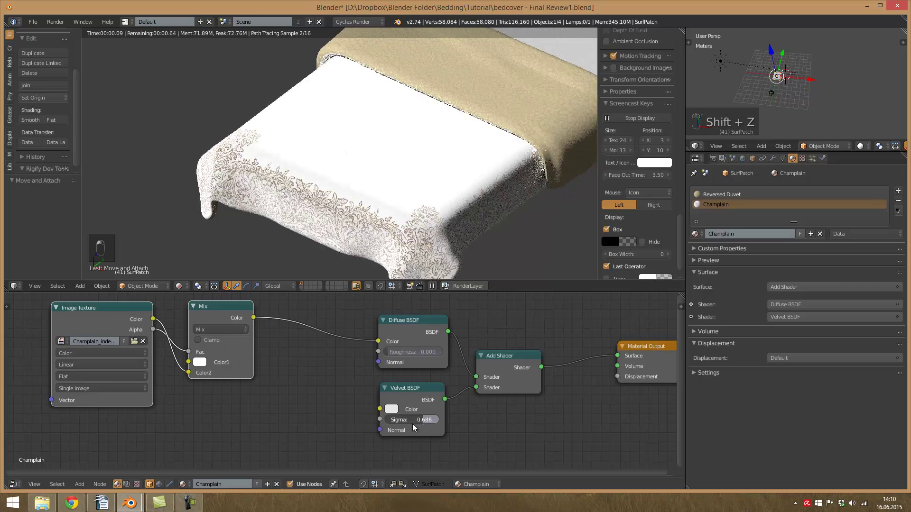
middle_click_drag(317, 247, 337, 181)
scroll(336, 231, "up", 2)
mouse_move(421, 422)
left_mouse_down()
mouse_move(410, 421)
mouse_move(426, 423)
left_mouse_up()
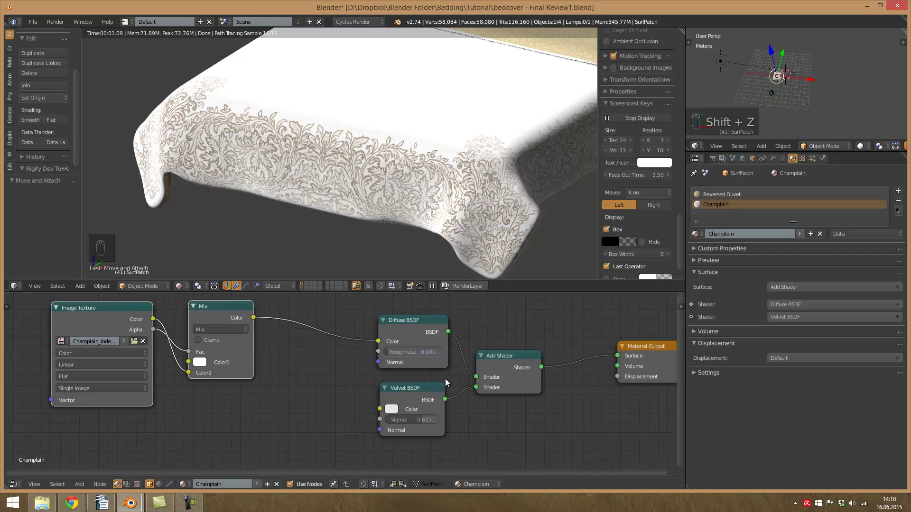
Move the Material Output node slightly farther from the Add Shader
middle_click_drag(572, 384, 462, 391)
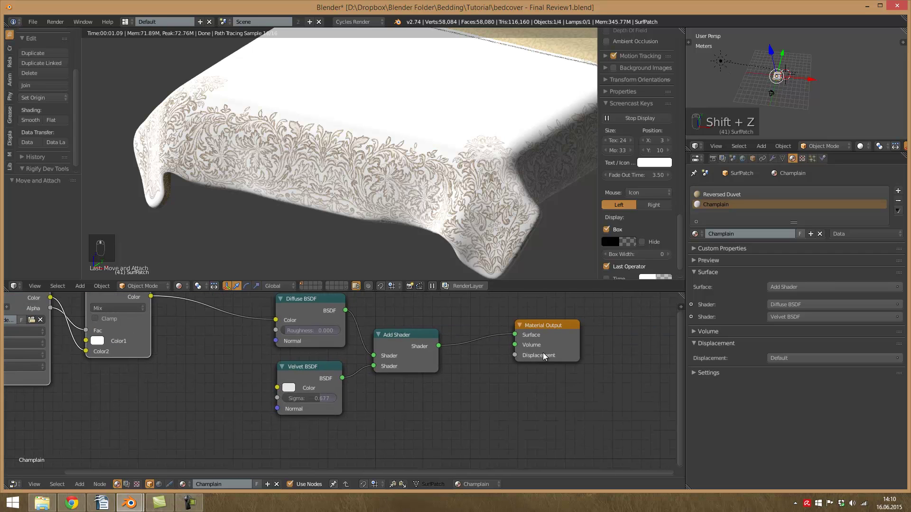
left_click_drag(562, 342, 583, 369)
middle_click_drag(467, 386, 468, 368)
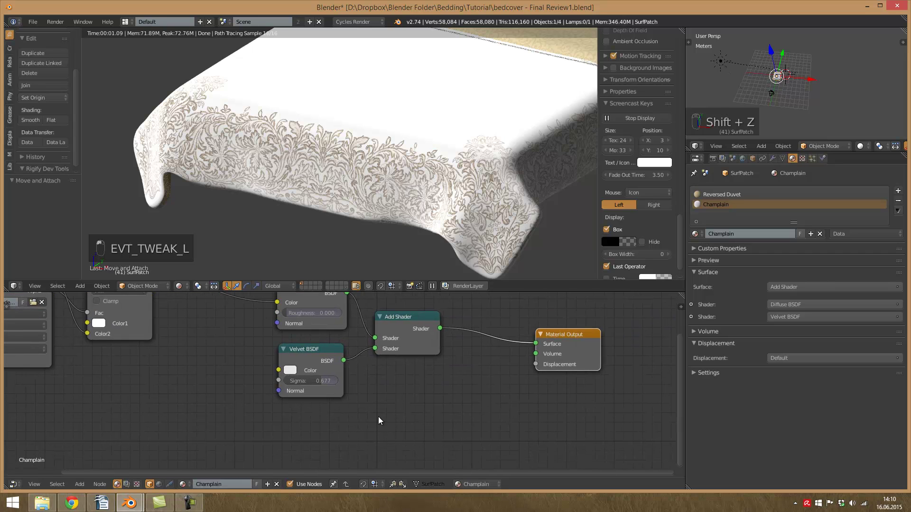
Add a Glossy BSDF node below the Add Shader and line the Add Shader up above it
middle_click_drag(397, 217, 227, 125)
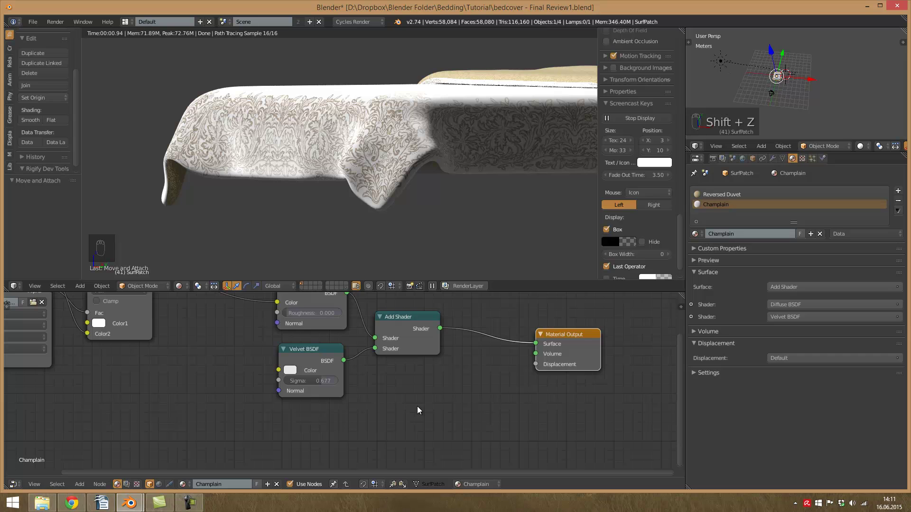
key("shift+a")
mouse_move(414, 403)
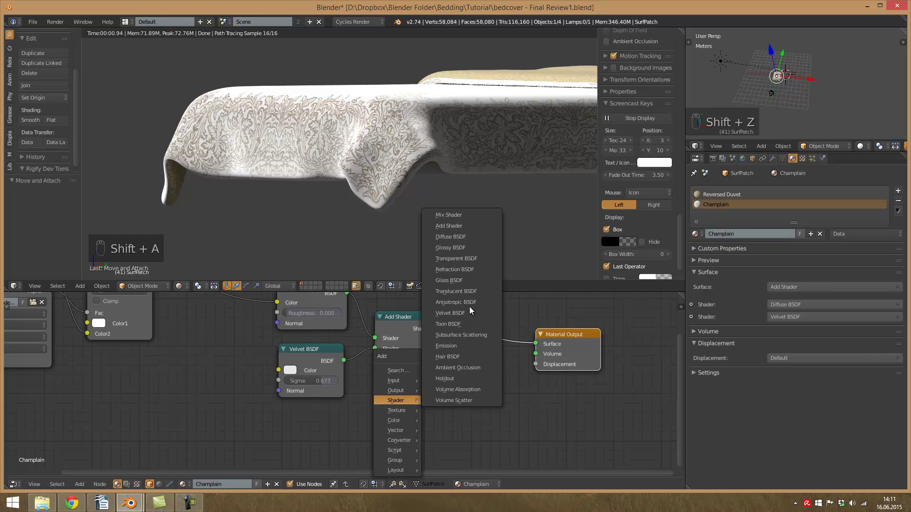
left_click(451, 248)
left_click(389, 374)
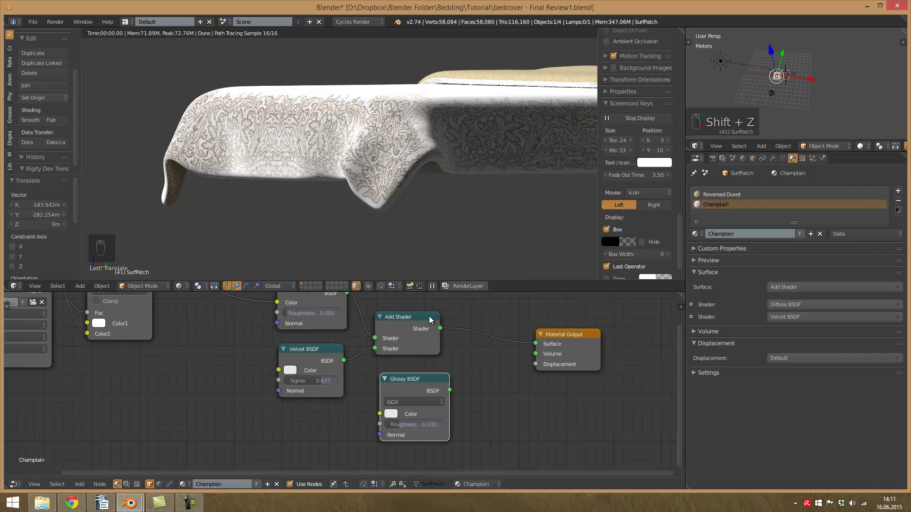
left_click_drag(420, 321, 426, 318)
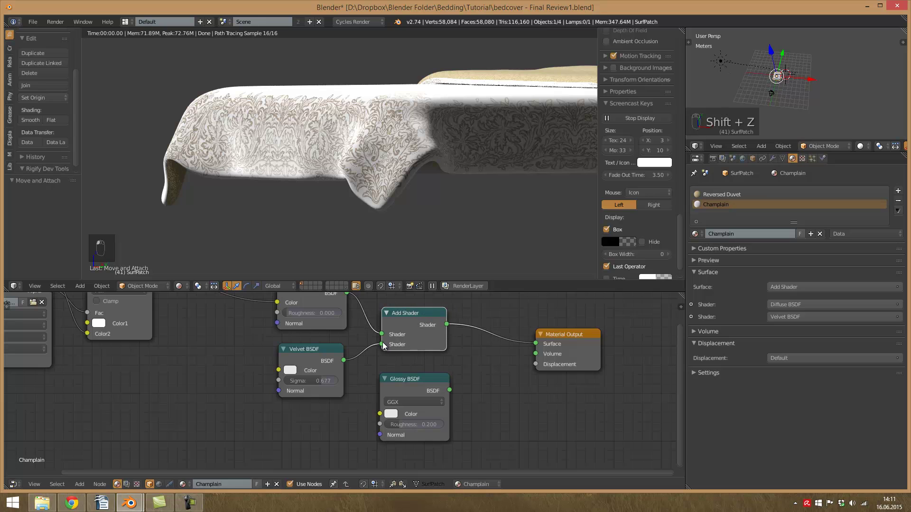
Compare the Diffuse and Velvet BSDFs individually through the Emission Viewer, and restore the Add Shader to the Material Output
middle_click_drag(321, 323, 332, 342)
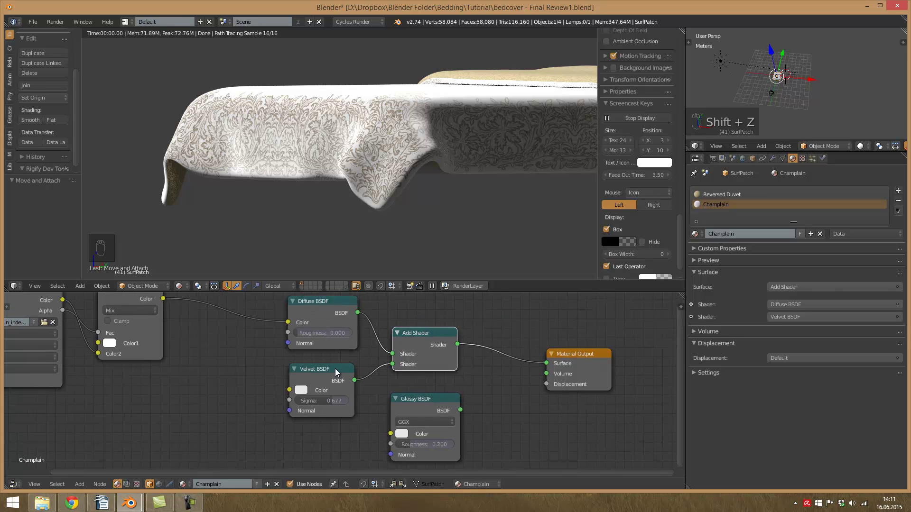
left_click(345, 307, "ctrl+shift")
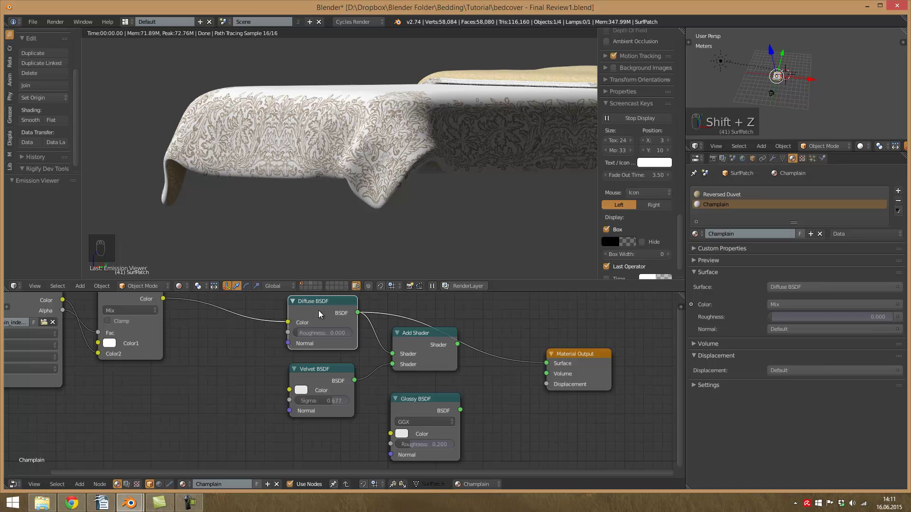
left_click(329, 378, "ctrl+shift")
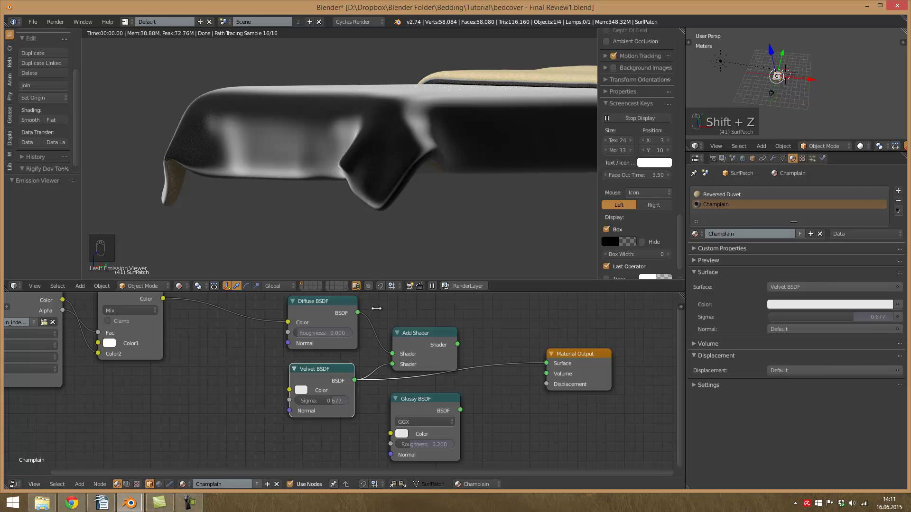
left_click(326, 319, "ctrl+shift")
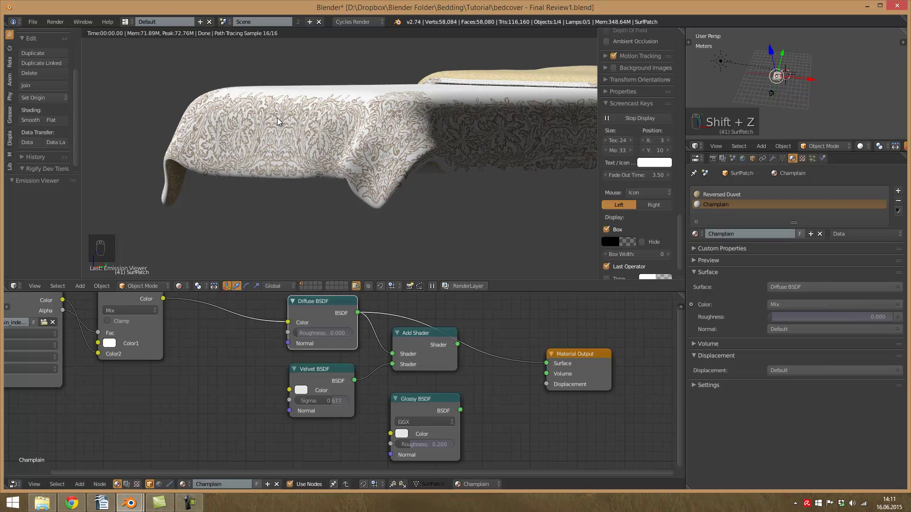
left_click(409, 338, "ctrl+shift")
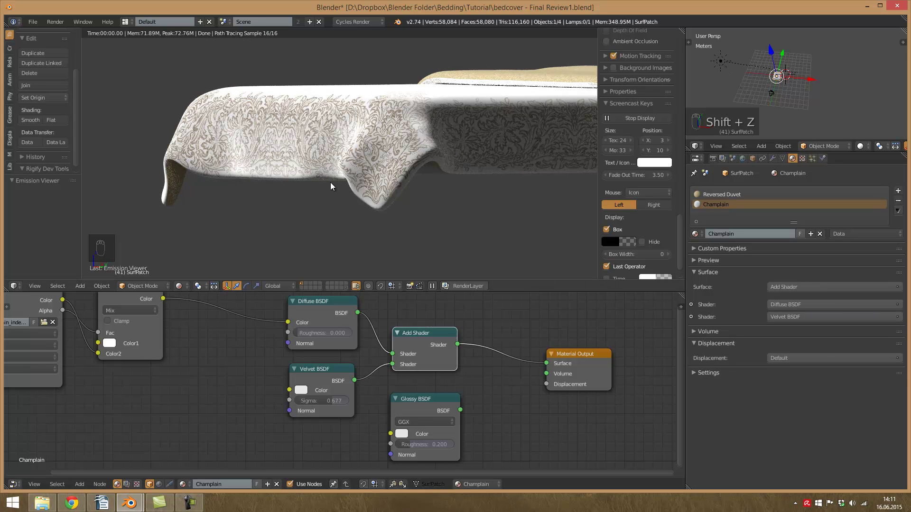
Preview the Velvet and Diffuse BSDFs separately again, and return the preview to the combined Add Shader
left_click(329, 372, "ctrl+shift")
left_click(335, 310, "ctrl+shift")
left_click(427, 363, "ctrl+shift")
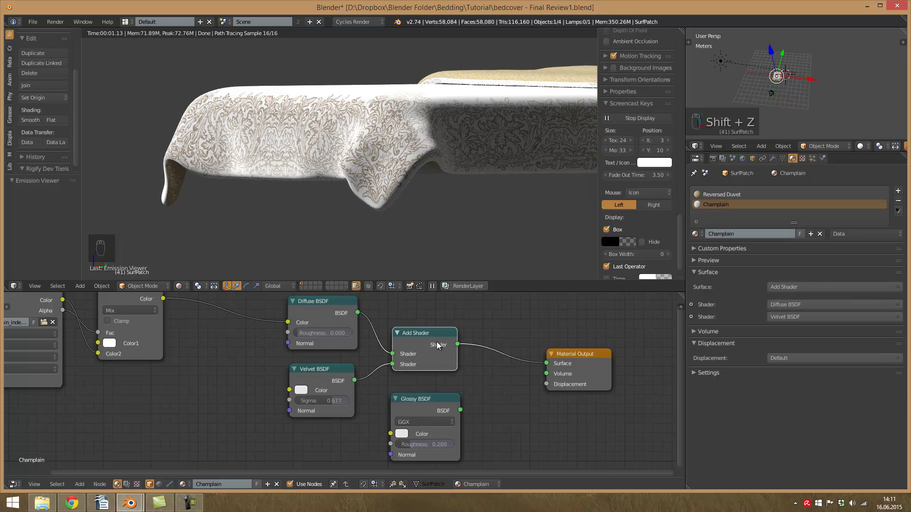
Combine the Add Shader and Glossy BSDF through a Mix Shader, and move the Material Output clear of it
left_click(432, 400, "shift")
key("ctrl+0")
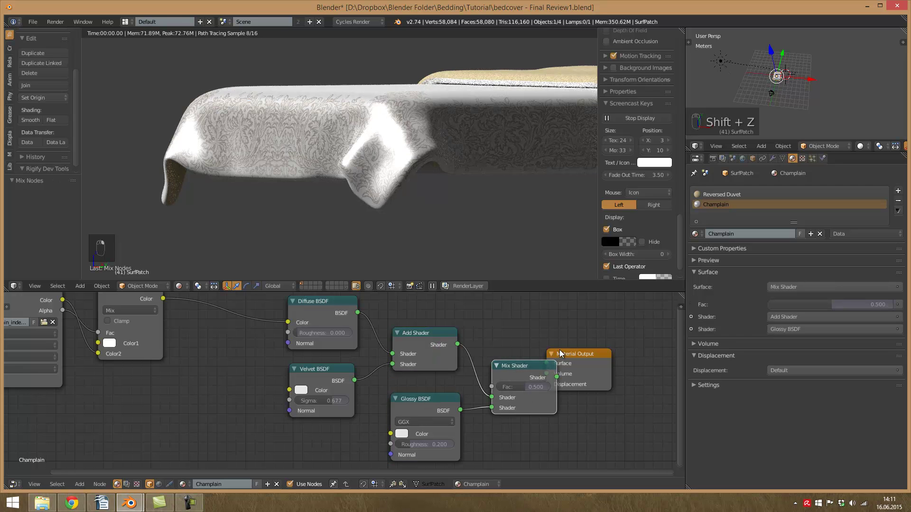
left_click_drag(560, 351, 607, 356)
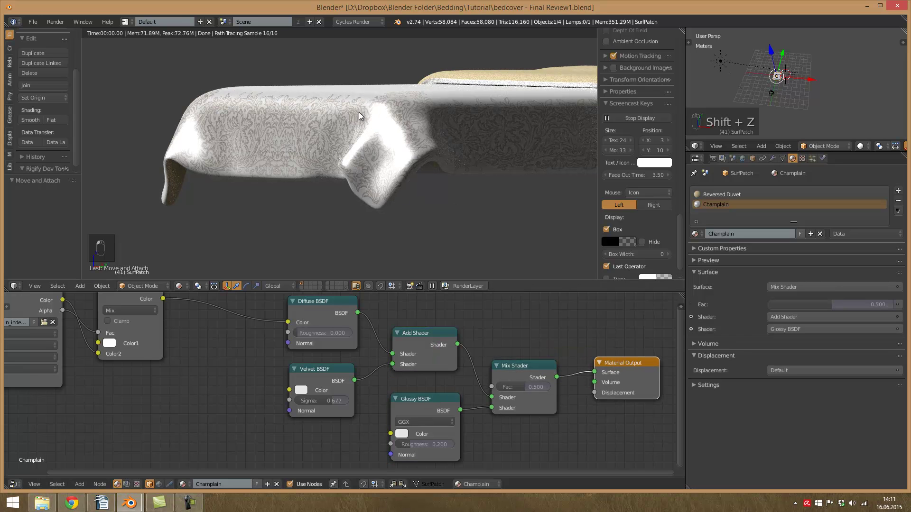
Align the Mix Shader between its inputs and the Material Output, and set its Fac to 0.05
middle_click_drag(265, 133, 291, 155)
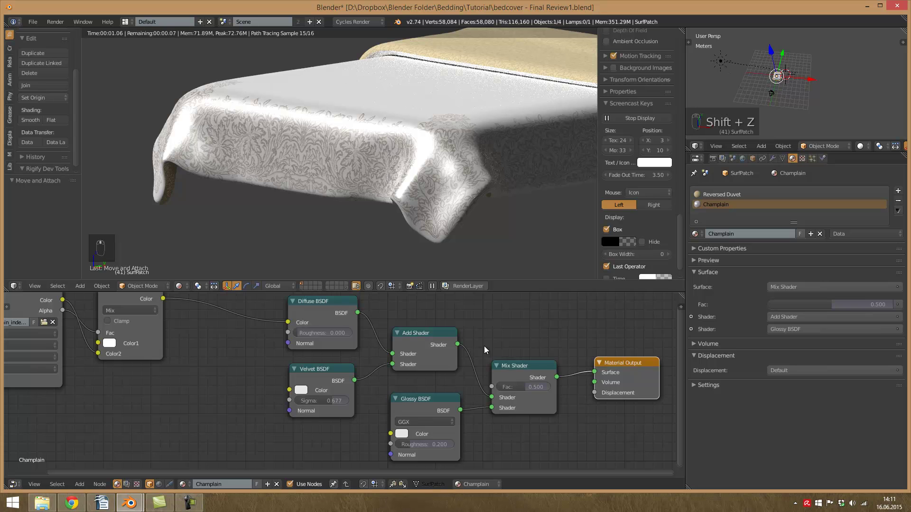
mouse_move(522, 367)
left_mouse_down()
mouse_move(516, 348)
mouse_move(524, 369)
mouse_move(508, 369)
left_mouse_up()
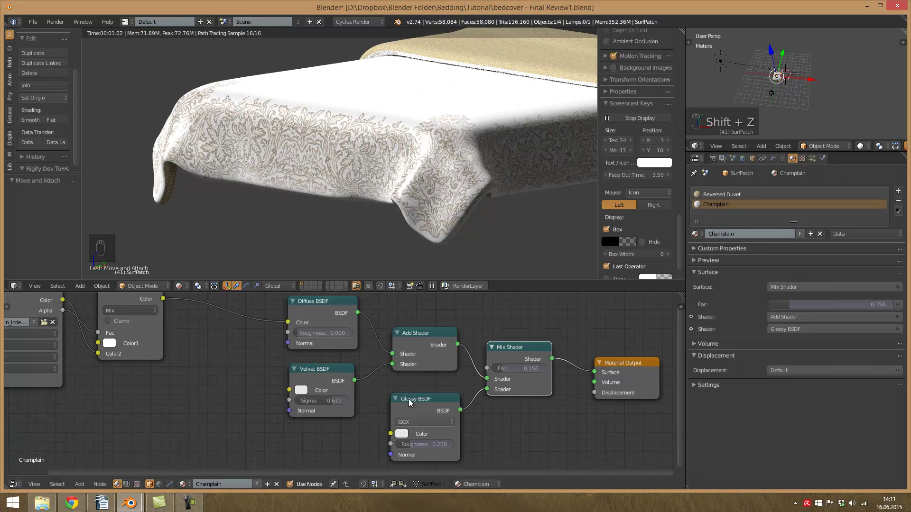
left_click(515, 366)
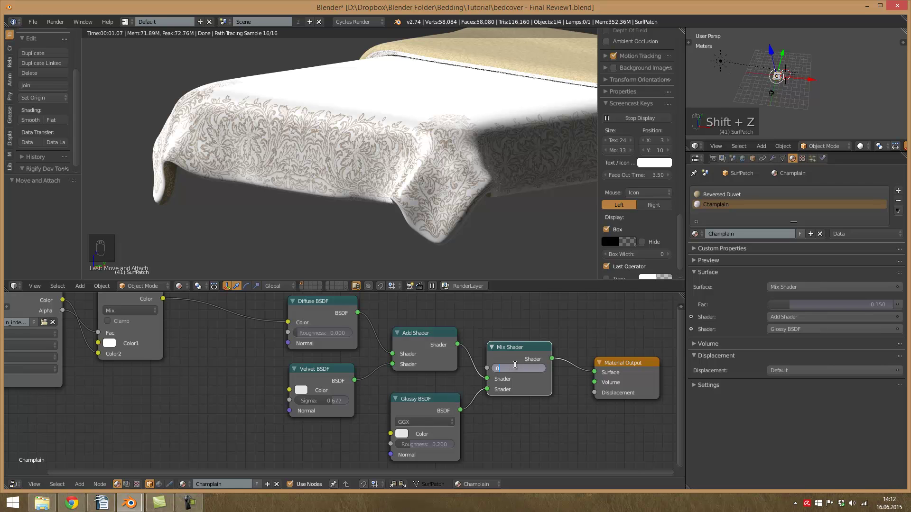
type(".05")
key("Return")
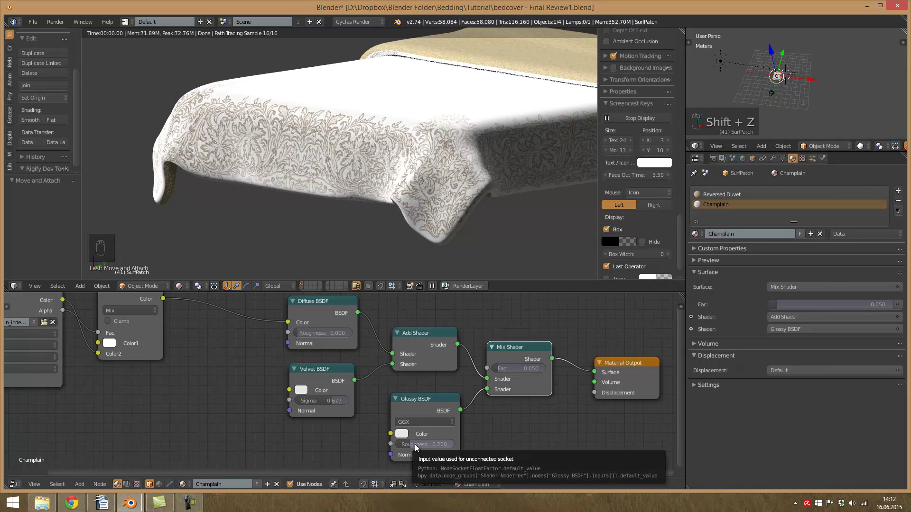
Set the Glossy BSDF's Roughness to 0.461 and shift the Material Output slightly, checking the bedcover from several angles
middle_click_drag(395, 159, 386, 111)
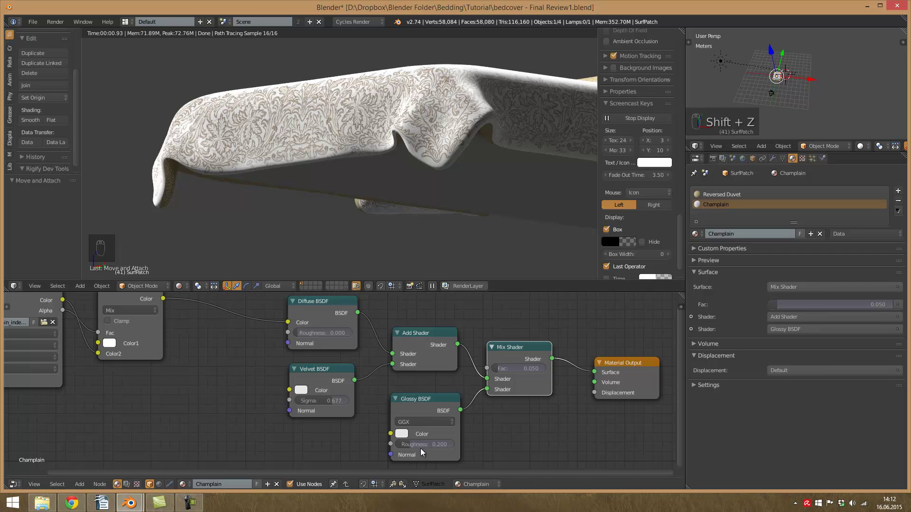
left_click_drag(421, 453, 429, 450)
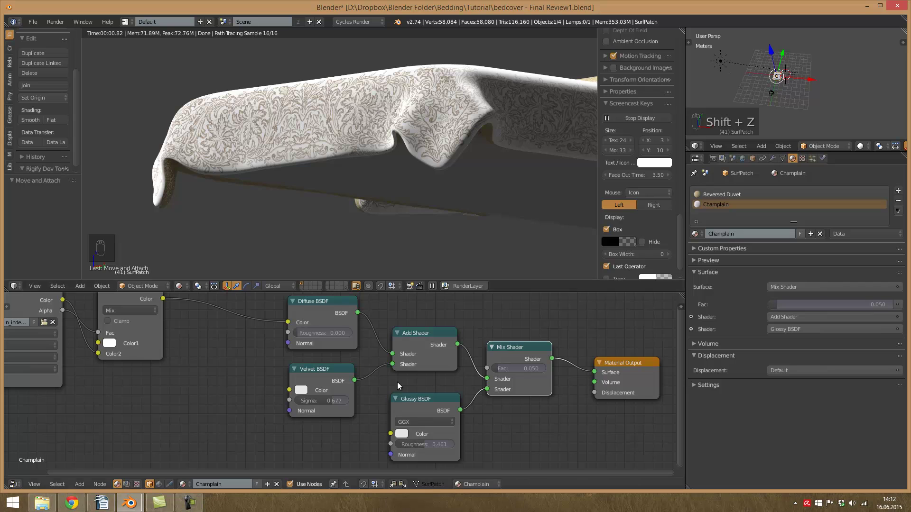
middle_click_drag(407, 169, 416, 203)
middle_click_drag(316, 153, 398, 184)
left_click_drag(636, 368, 616, 355)
middle_click_drag(307, 167, 295, 154)
Switch to the Reversed Duvet material and add a Velvet BSDF below its Diffuse BSDF
left_click(723, 192)
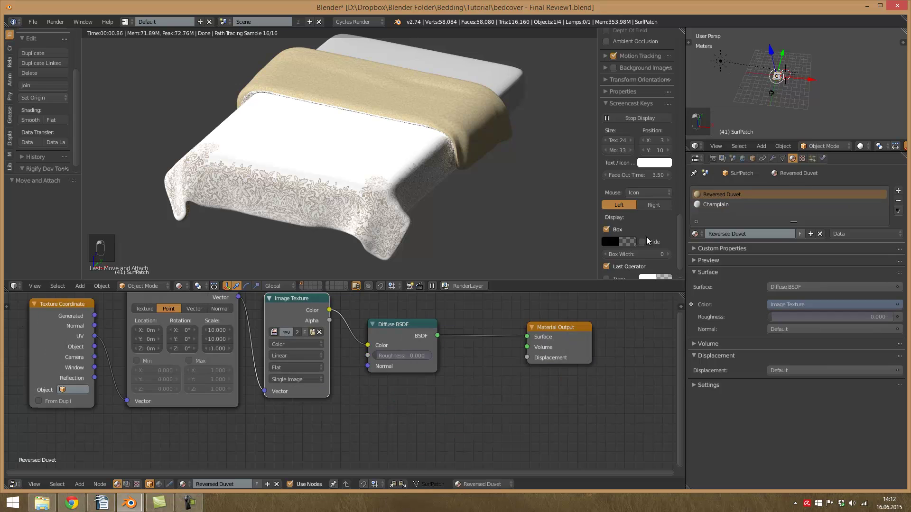
key("shift+a")
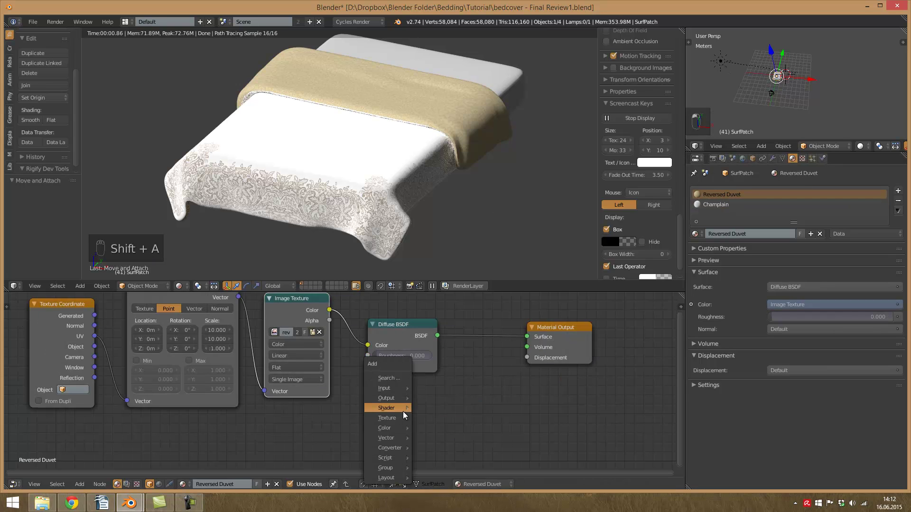
mouse_move(406, 409)
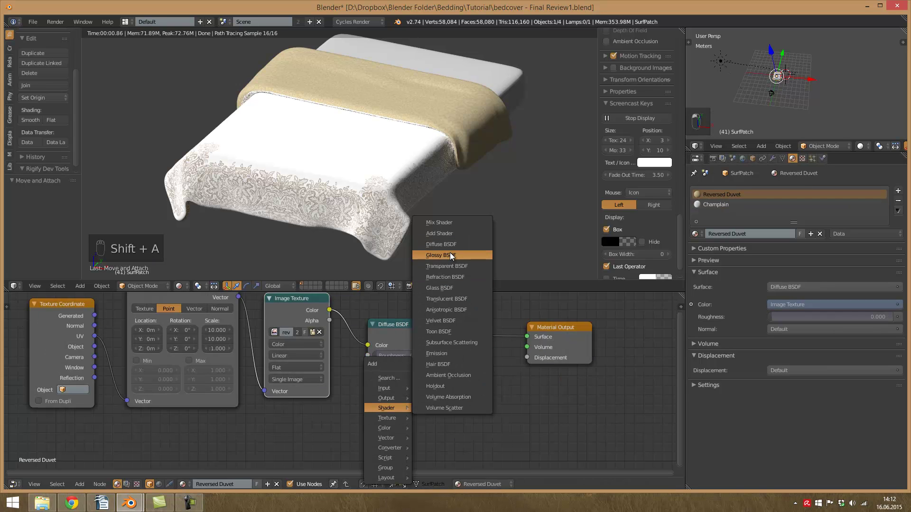
left_click(441, 321)
left_click(381, 378)
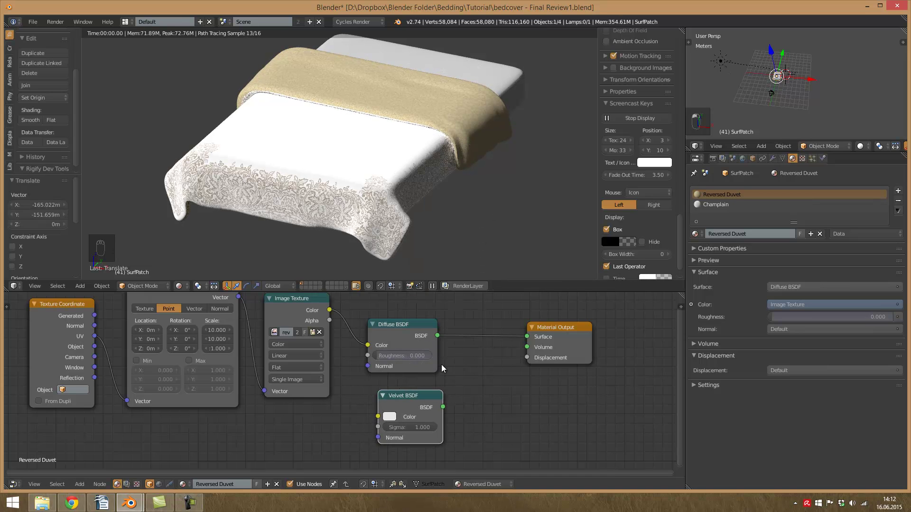
Insert an Add Shader between the Diffuse BSDF and Material Output, feed the Velvet BSDF into it, and space out the nodes
key("shift+a")
mouse_move(454, 358)
left_click(508, 185)
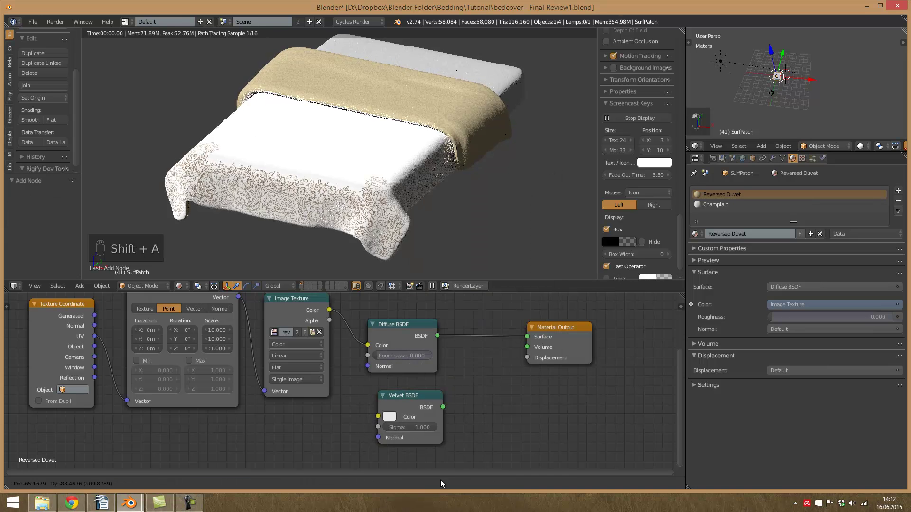
left_click(449, 311)
left_click_drag(561, 333, 601, 342)
left_click_drag(443, 406, 448, 350)
left_click_drag(411, 395, 408, 380)
Select the Sun lamp and switch the large 3D view to solid shading with its tool shelf hidden
middle_click_drag(532, 186, 529, 133)
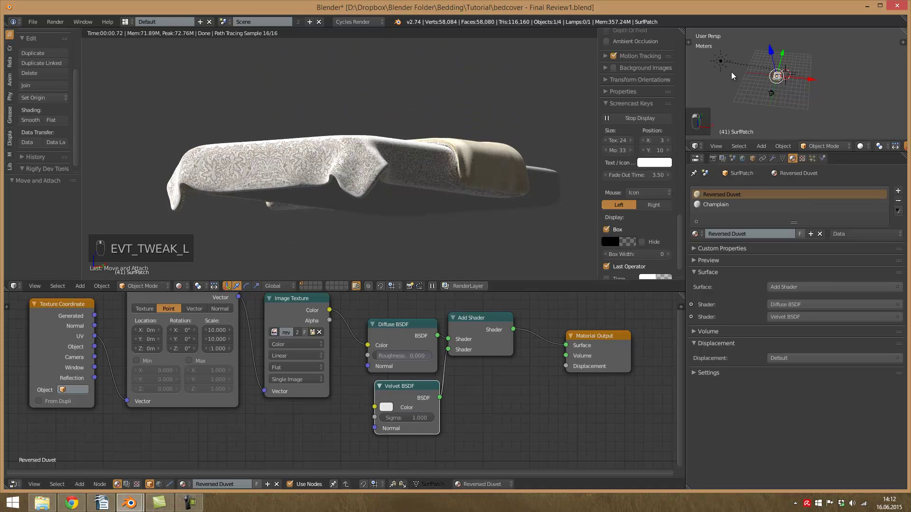
left_click(720, 60)
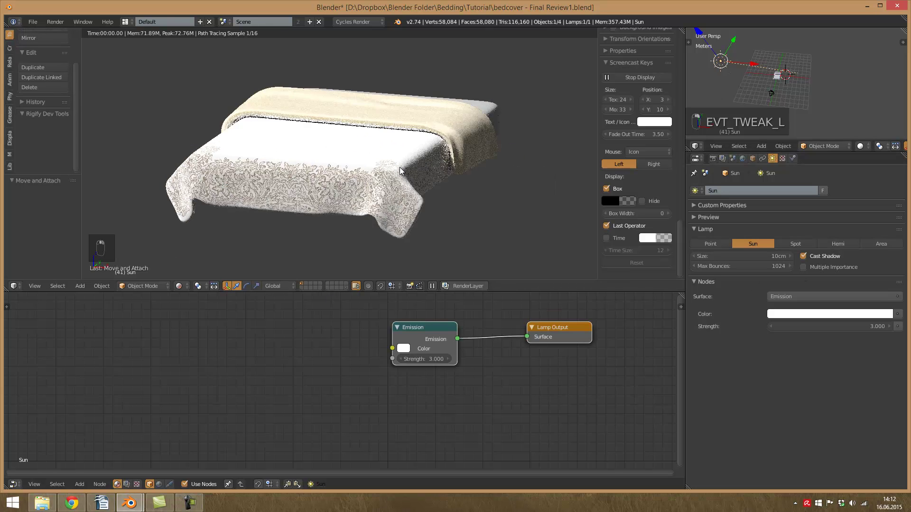
key("z")
key("z")
key("t")
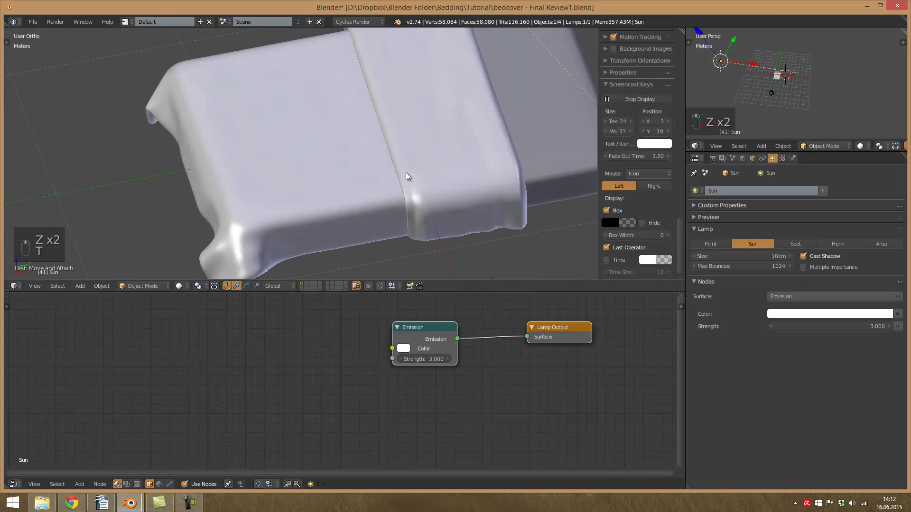
scroll(406, 177, "down", 5)
Move the bedcover to another layer so only the mattress stays on the current one
right_click(345, 181)
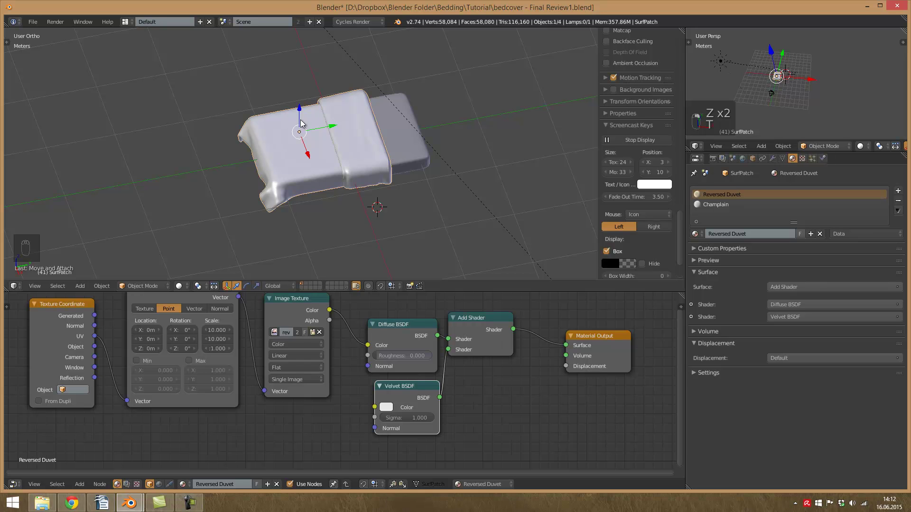
key("m")
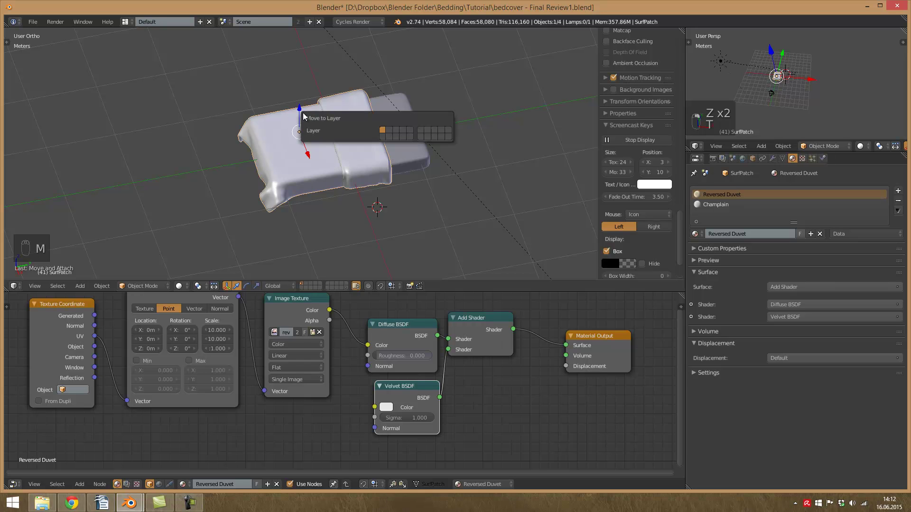
left_click(394, 133)
Select the mattress and snap the 3D cursor to its centre
right_click(374, 135)
key("shift+a")
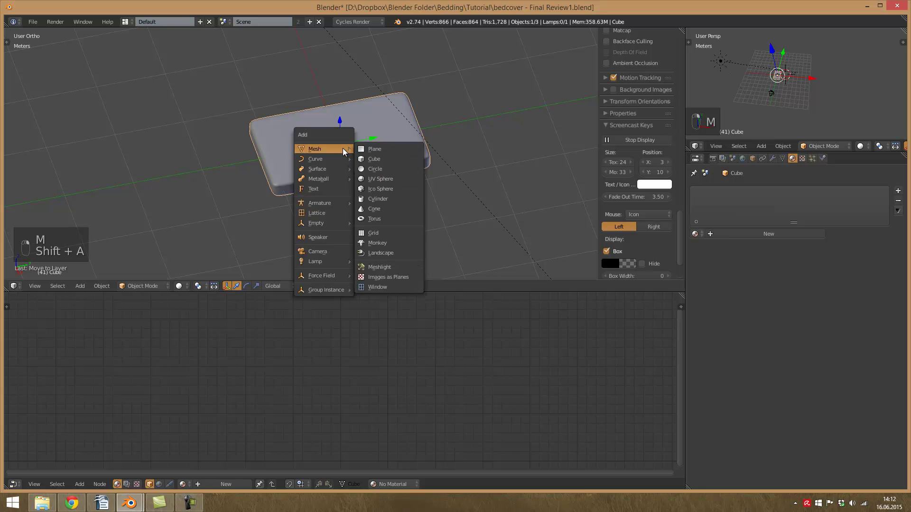
middle_click_drag(338, 149, 426, 164)
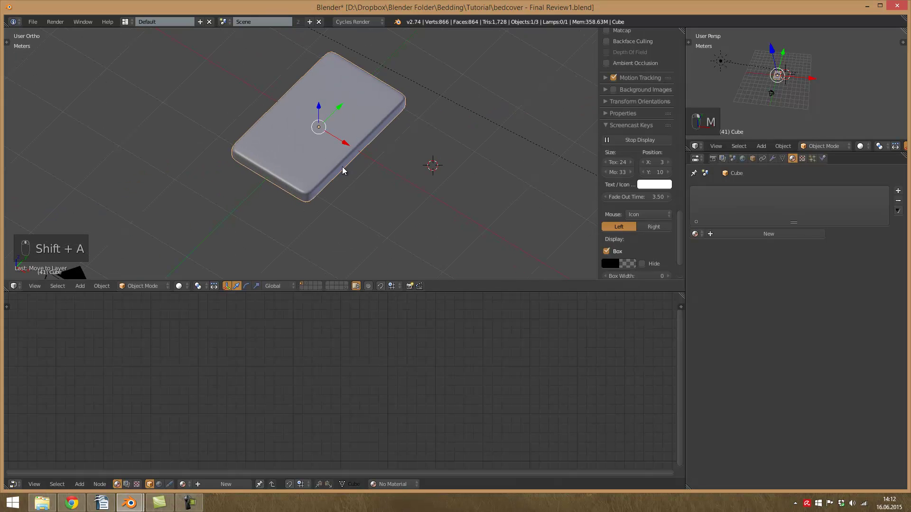
key("shift+s")
key("shift+s")
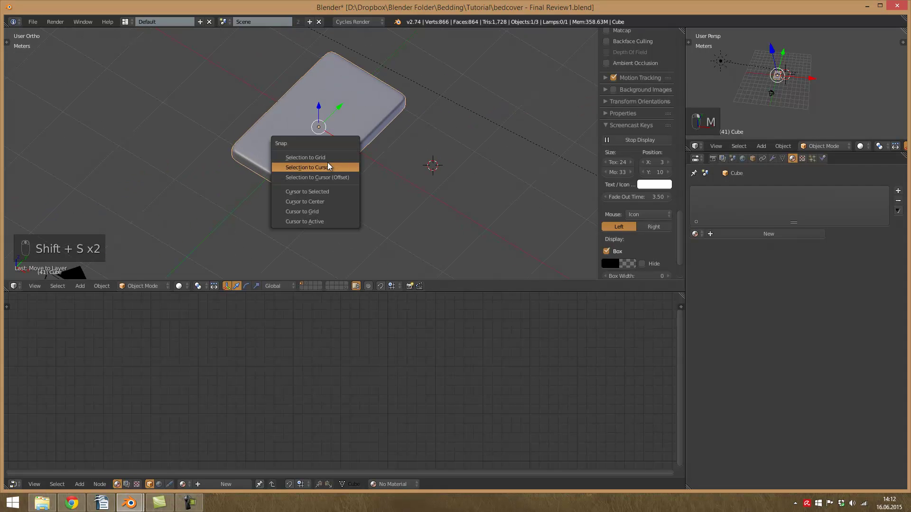
left_click(325, 191)
Add a plane at the 3D cursor and raise it about 27 cm along Z above the mattress
key("shift+a")
mouse_move(376, 147)
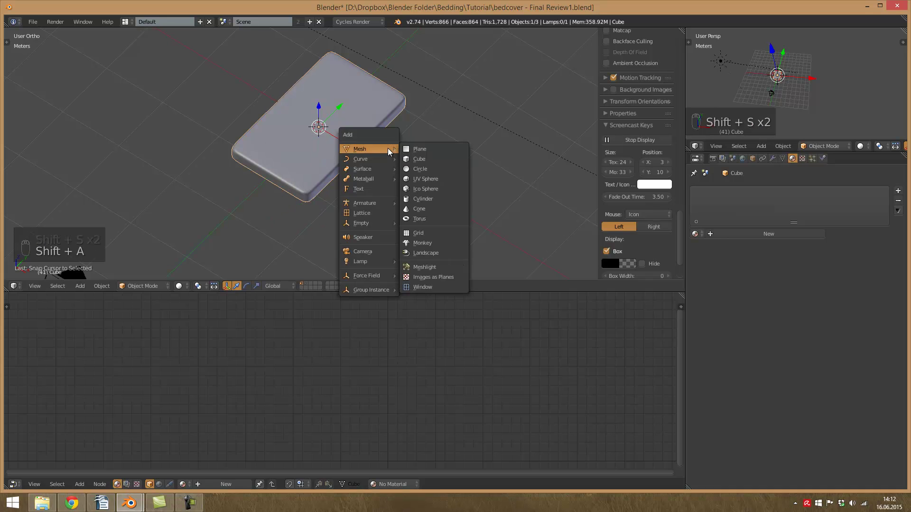
left_click(429, 150)
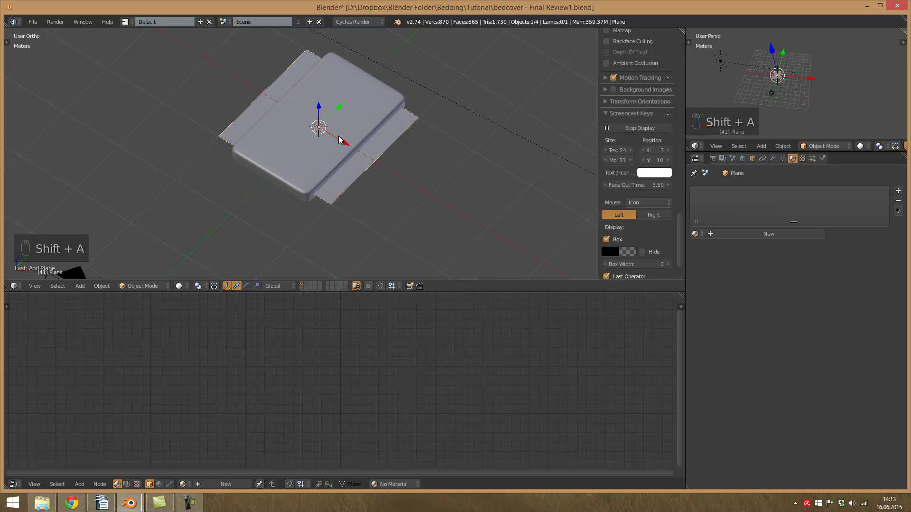
key("KP_3")
key("g")
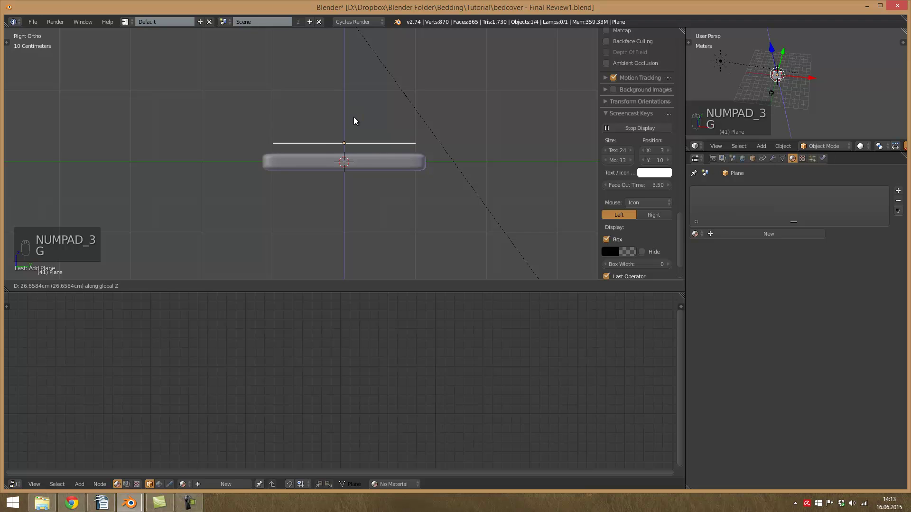
left_click(353, 120)
Move the plane along the Y axis toward the foot end of the mattress in top view
key("KP_7")
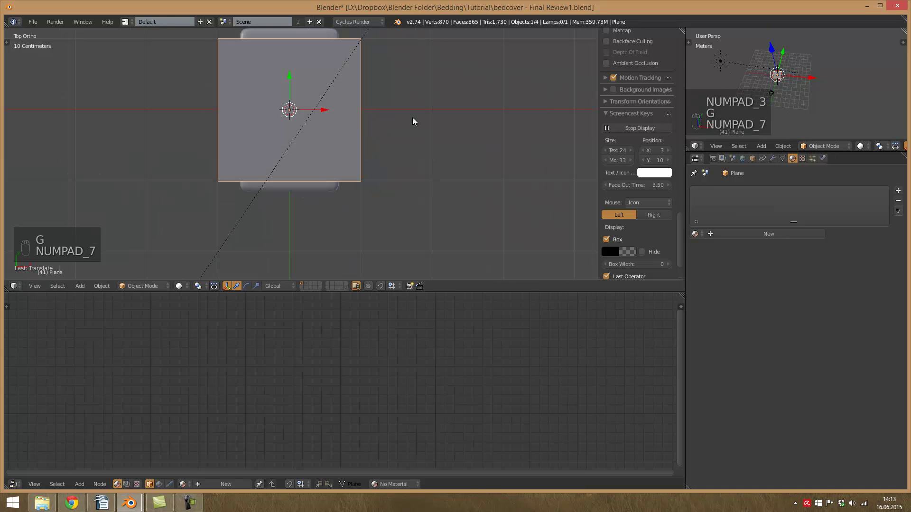
scroll(413, 123, "down", 2)
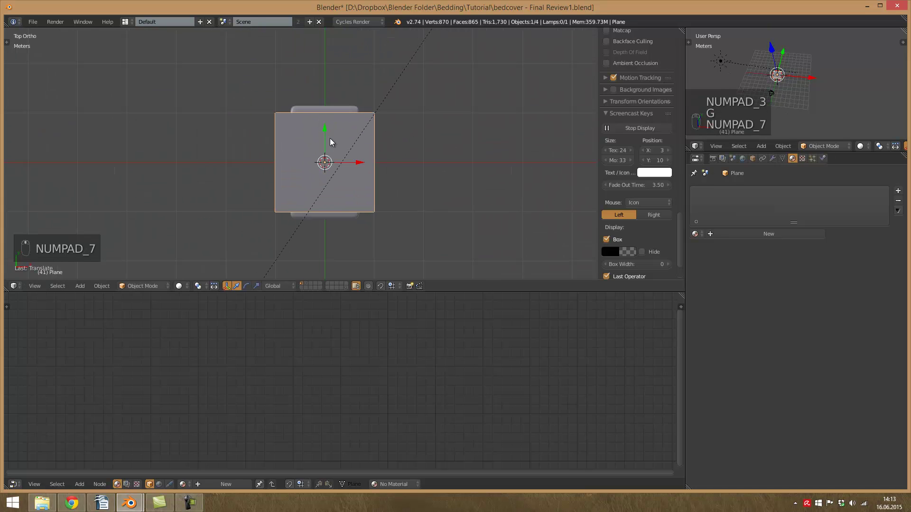
key("g")
key("y")
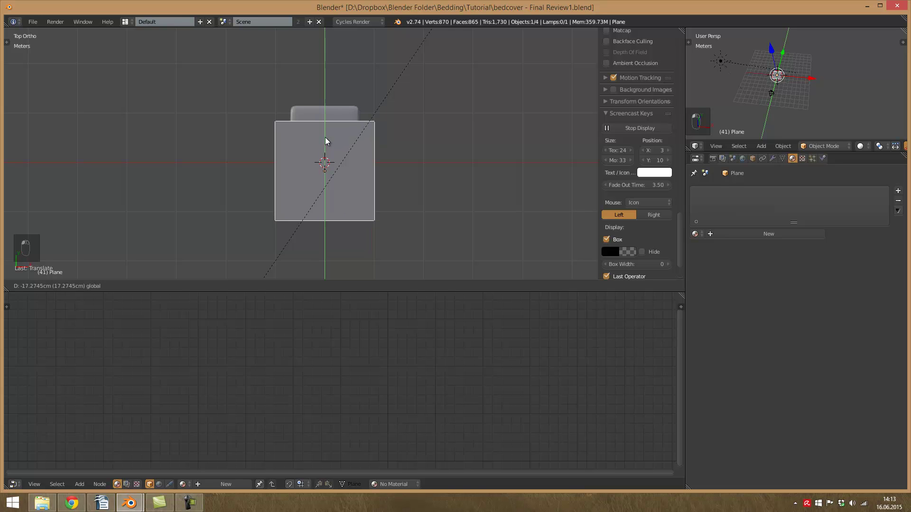
left_click(328, 138)
mouse_move(328, 138)
middle_mouse_down()
mouse_move(349, 156)
mouse_move(315, 148)
middle_mouse_up()
key("KP_7")
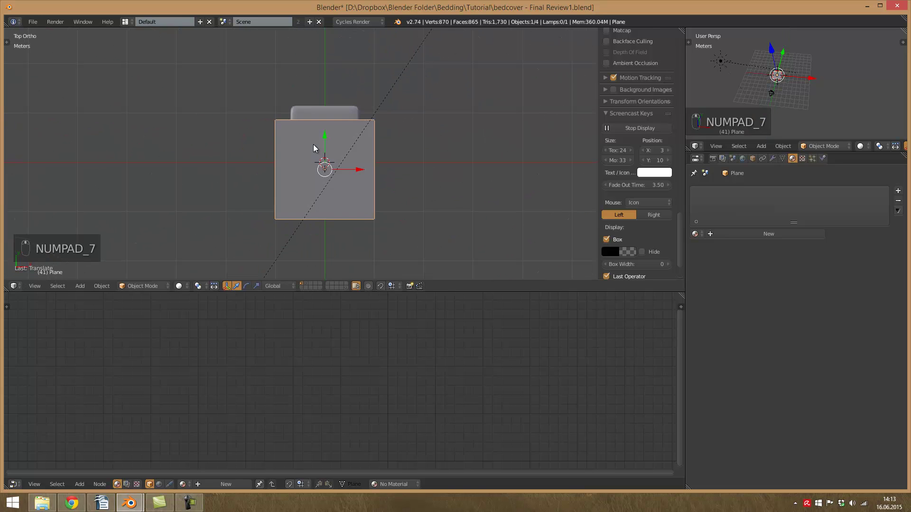
Shift the plane about 19 cm farther along negative Y in wireframe, nudge it back slightly, and enter Edit Mode
key("z")
scroll(376, 163, "up", 2)
scroll(382, 143, "down", 2)
key("g")
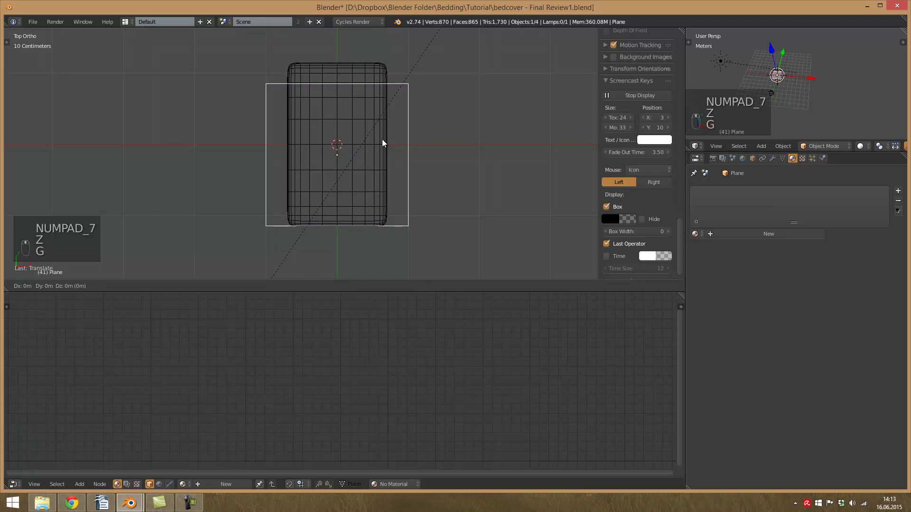
left_click(385, 146)
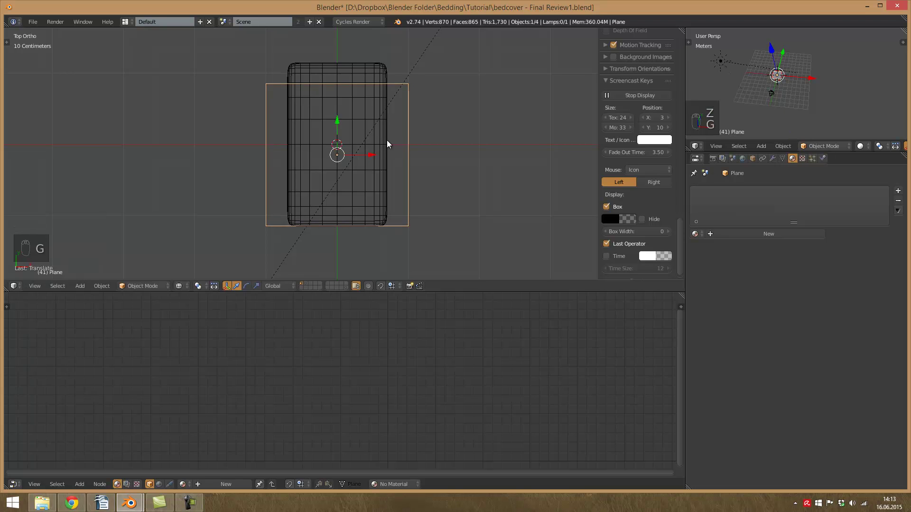
key("g")
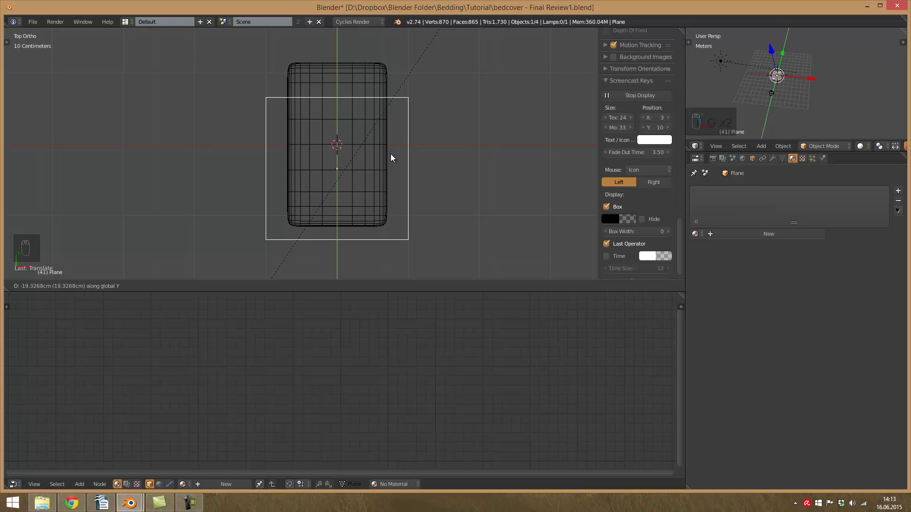
left_click(392, 157)
middle_click_drag(423, 162, 298, 214)
key("KP_7")
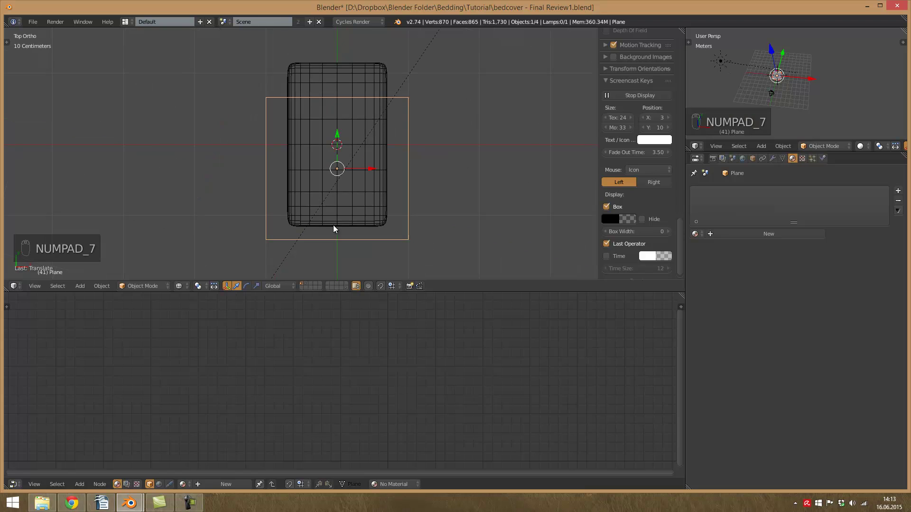
left_click_drag(336, 138, 337, 136)
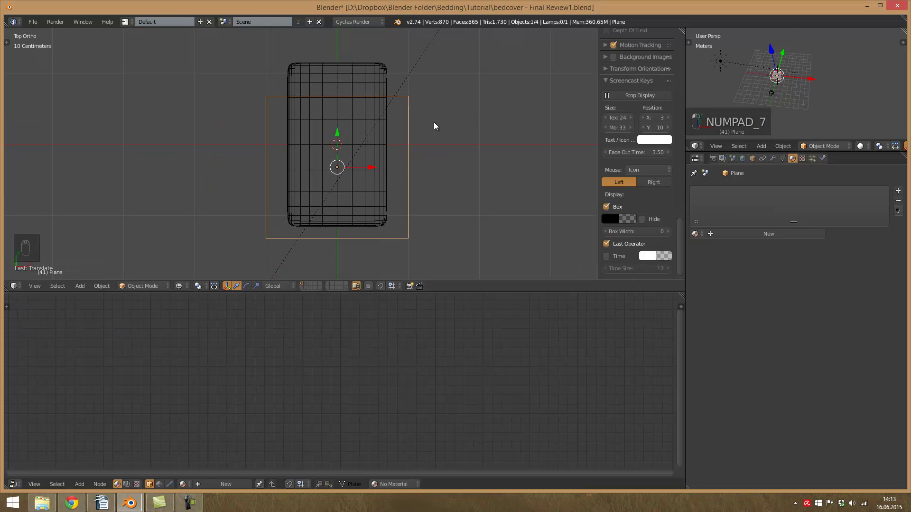
key("Tab")
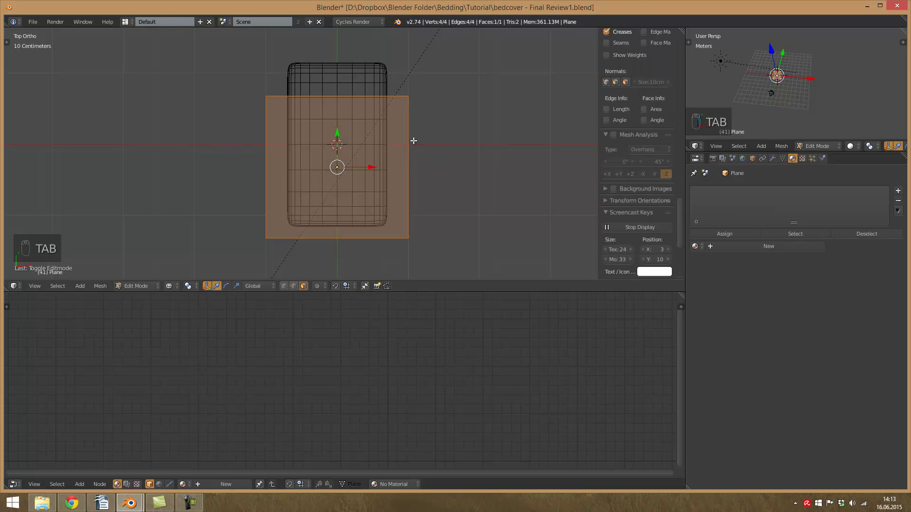
Add one crosswise loop cut to the plane and slide it from the middle toward the mattress's head end
key("ctrl+r")
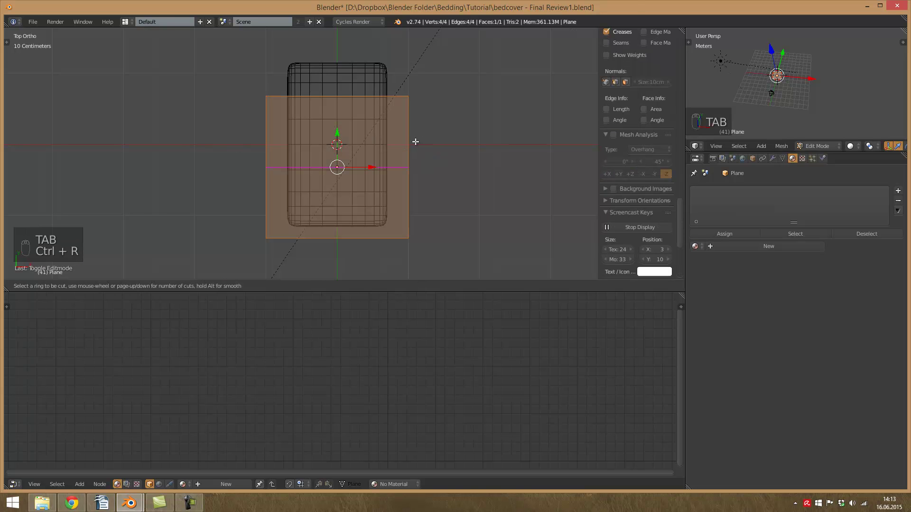
left_click(417, 140)
left_click(421, 104)
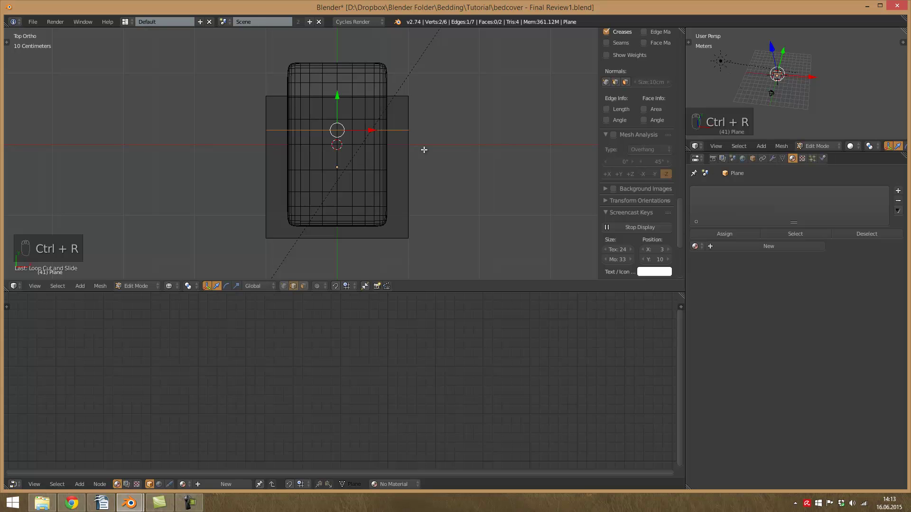
Display the existing bedcover's layer as reference and shift the new loop slightly farther along positive Y
key("Tab")
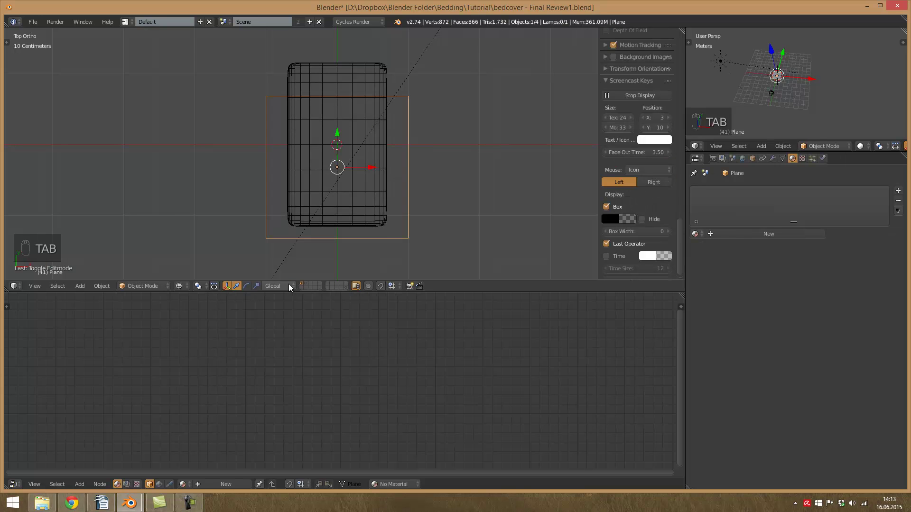
left_click(307, 285, "shift")
key("Tab")
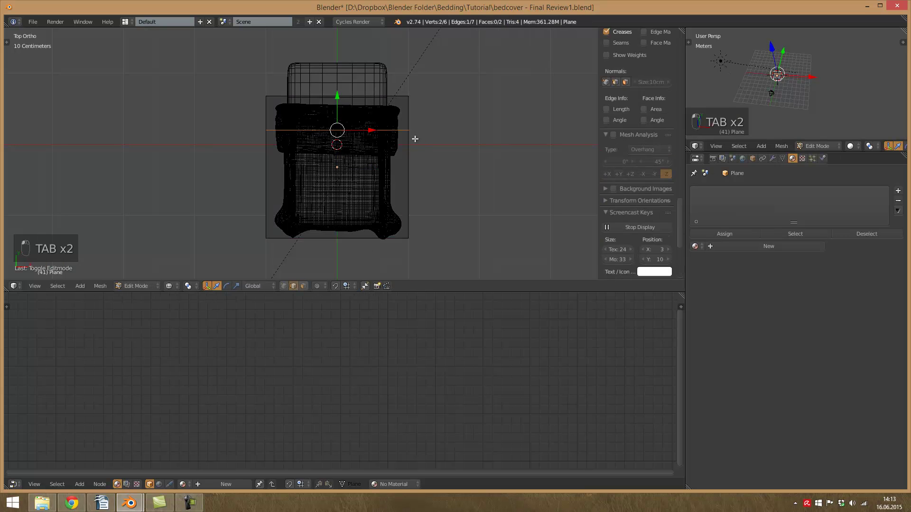
key("g")
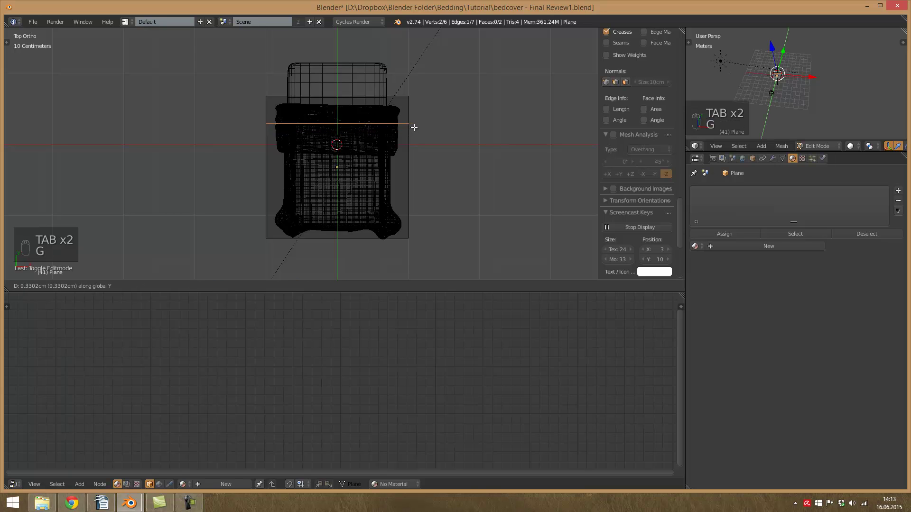
left_click(417, 129)
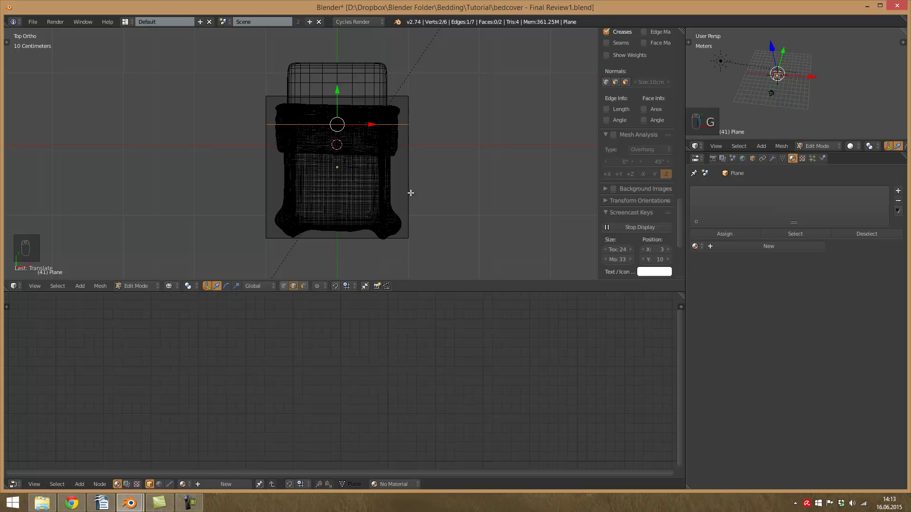
Select the plane's foot-end vertices in vertex mode and delete them, leaving a narrow strip near the head end
key("ctrl+Tab")
key("ctrl+Tab")
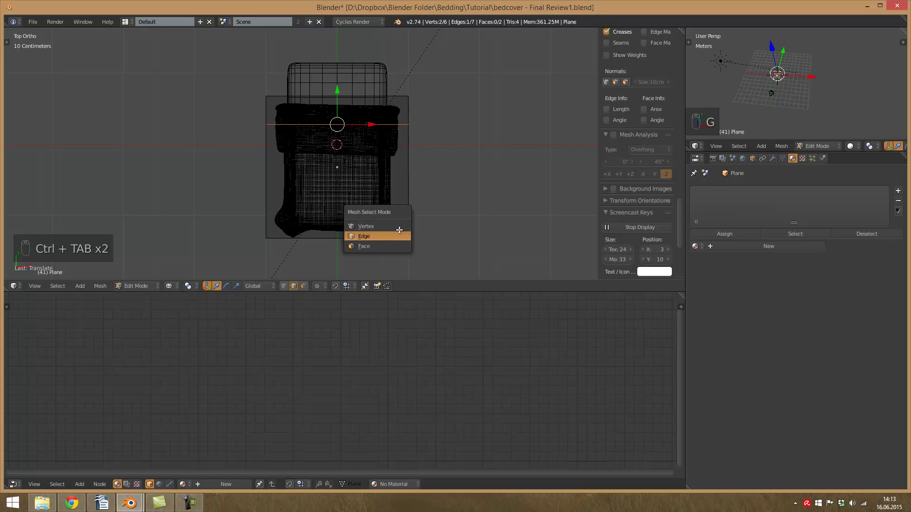
left_click(389, 224)
key("a")
key("b")
left_click_drag(252, 259, 460, 212)
key("x")
left_click(460, 212)
middle_click_drag(451, 136, 356, 117)
key("Tab")
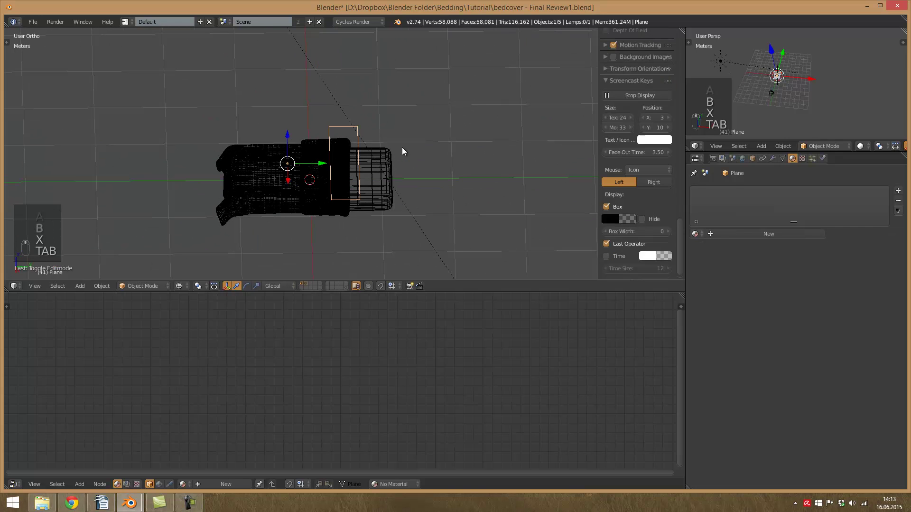
scroll(357, 197, "up", 3)
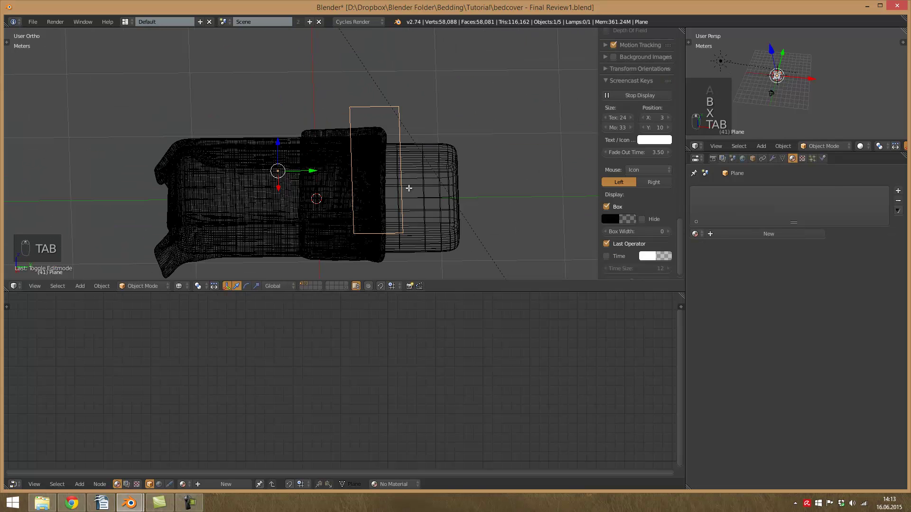
Edit the strip in top view with only layer 1 displayed, using solid shading
key("Tab")
key("KP_7")
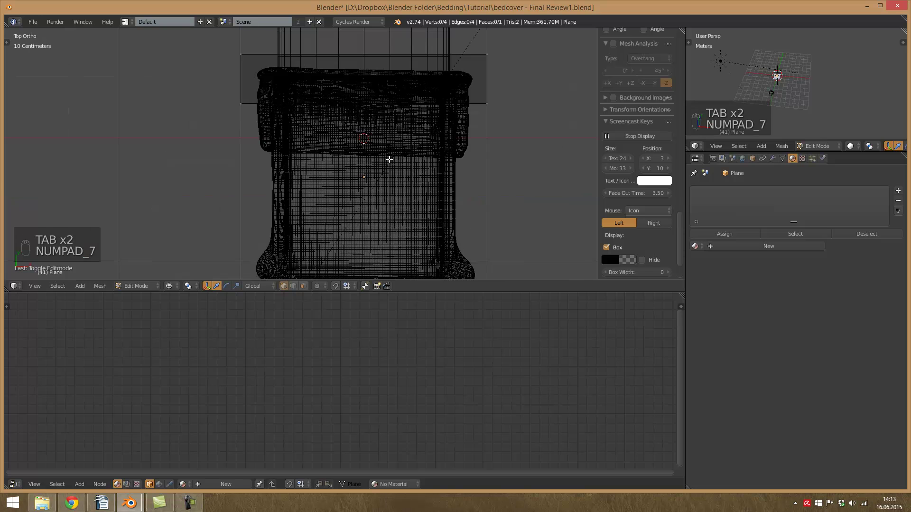
middle_click_drag(383, 120, 380, 150, "shift")
key("1")
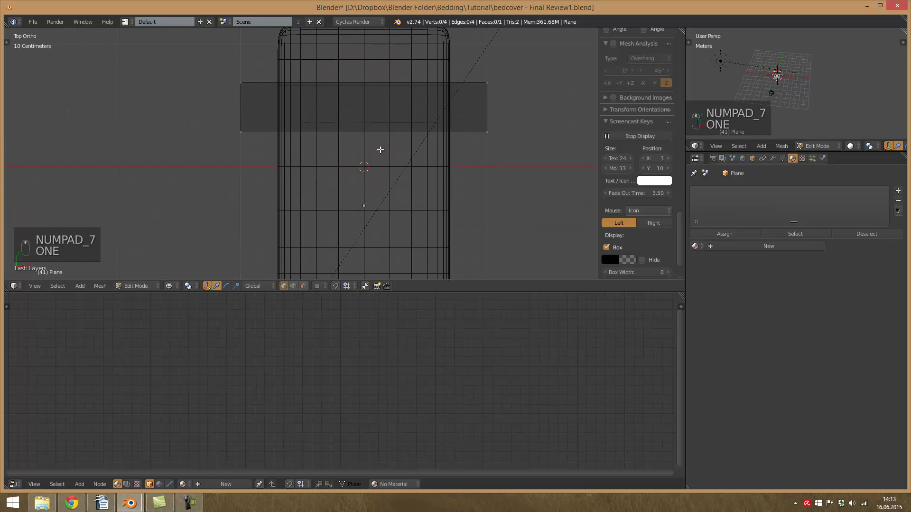
key("z")
middle_click_drag(393, 102, 356, 162, "shift")
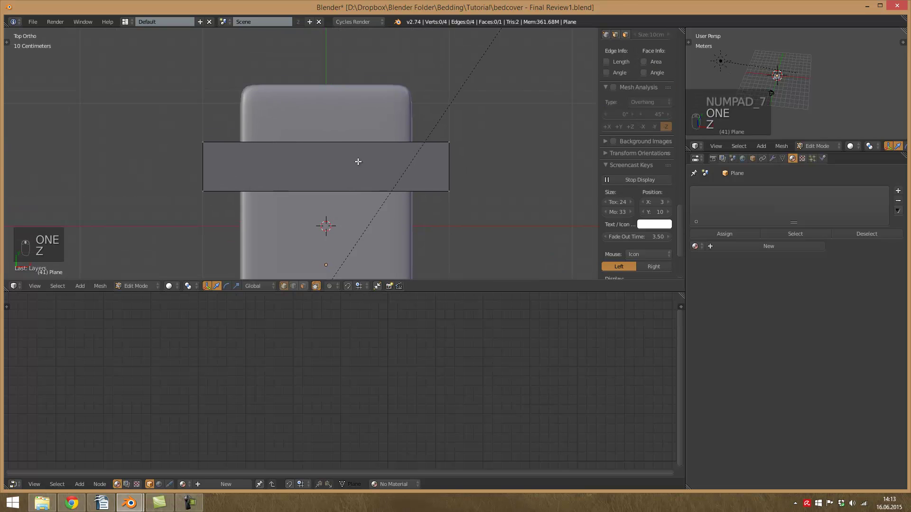
Add four evenly spaced loop cuts across the strip's length without sliding them
key("ctrl+r")
scroll(336, 181, "up", 5)
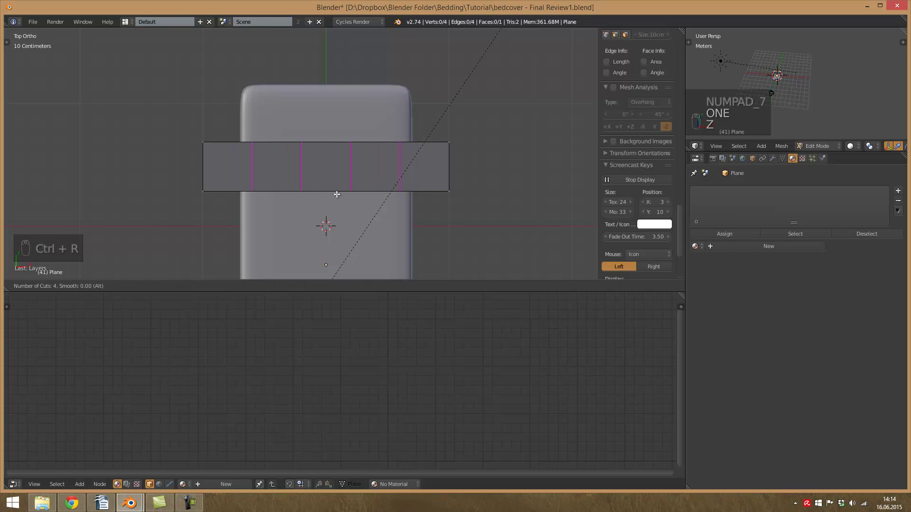
left_click(336, 194)
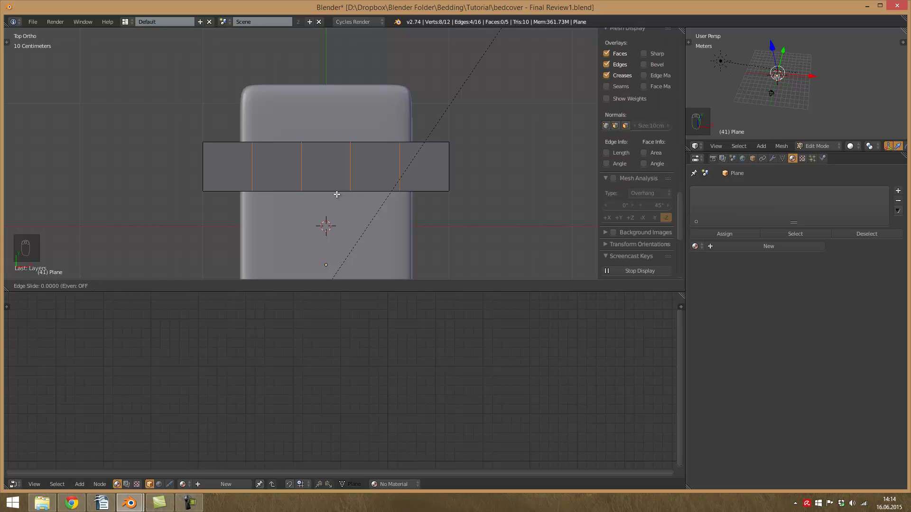
right_click(260, 182)
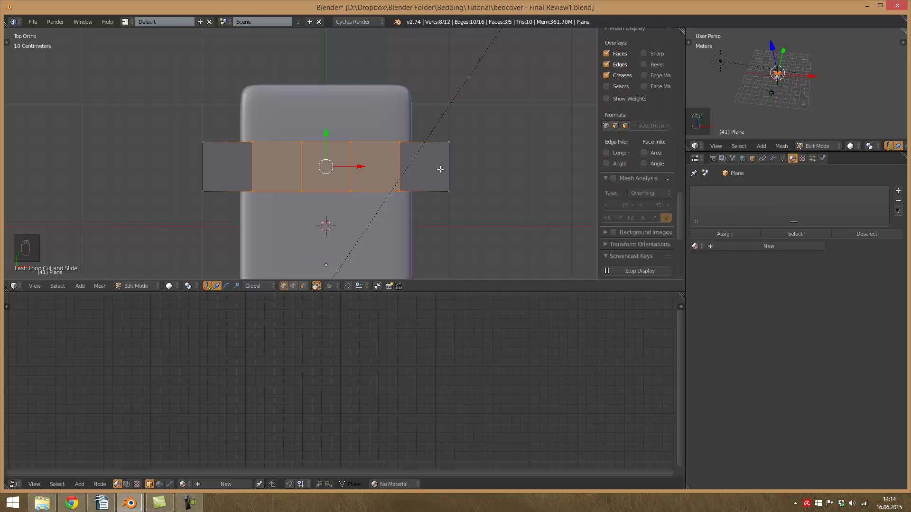
Select the strip's whole mesh and subdivide it three times
key("a")
key("a")
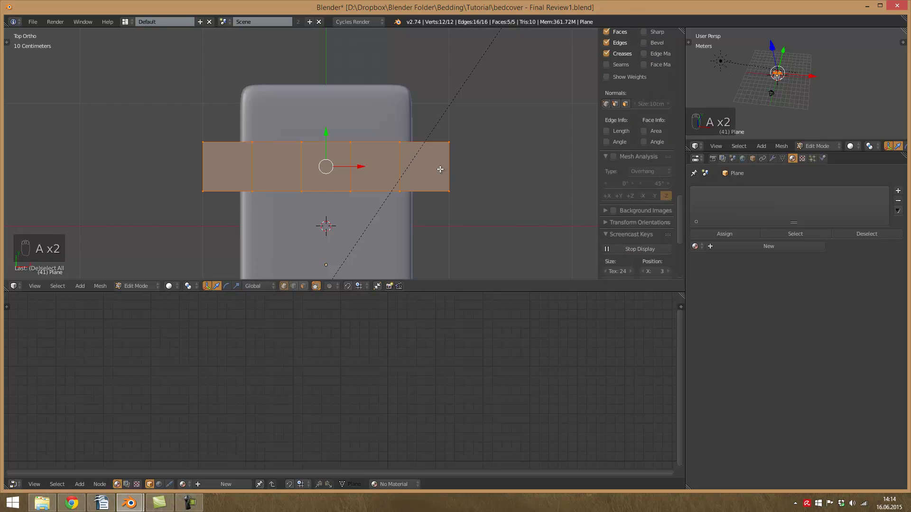
key("w")
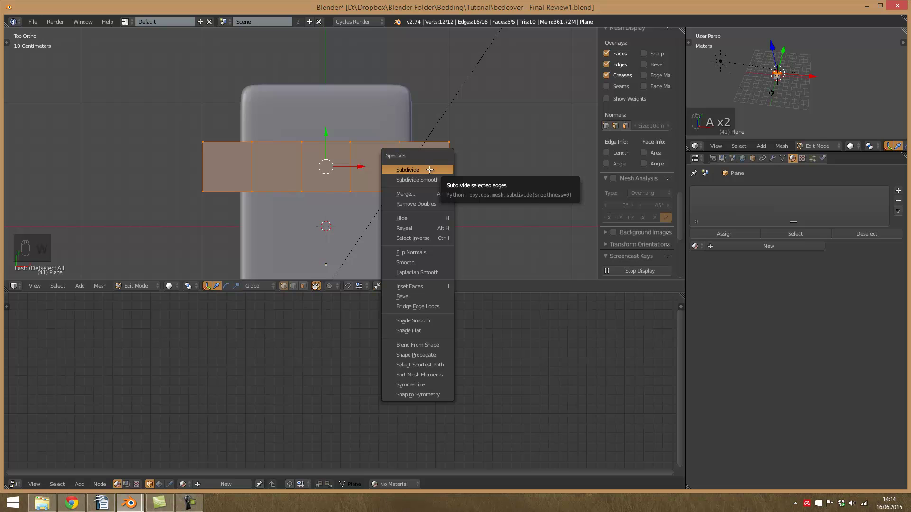
left_click(429, 169)
key("w")
left_click(429, 170)
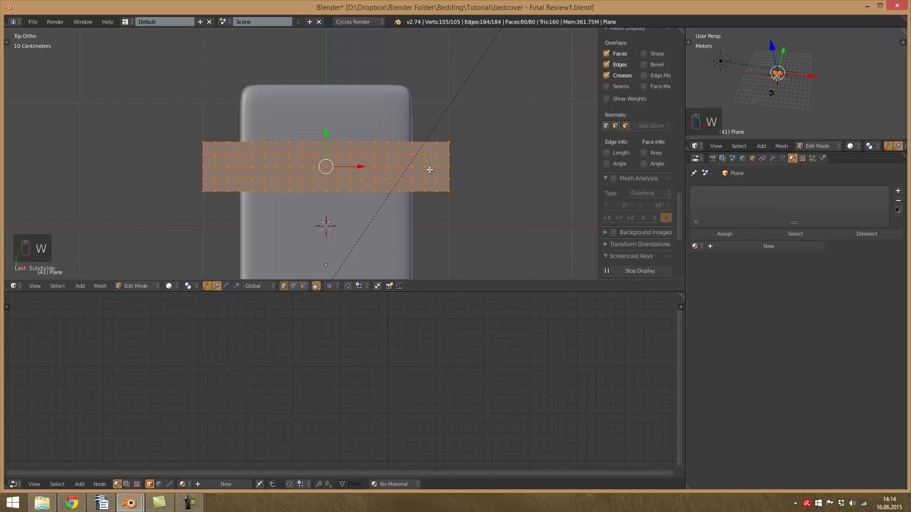
key("w")
left_click(429, 170)
Return the strip to Object Mode and enable Cloth physics on it with the Cover Bed preset
middle_click_drag(429, 170, 323, 139)
key("Tab")
middle_click_drag(294, 185, 266, 190)
left_click(824, 158)
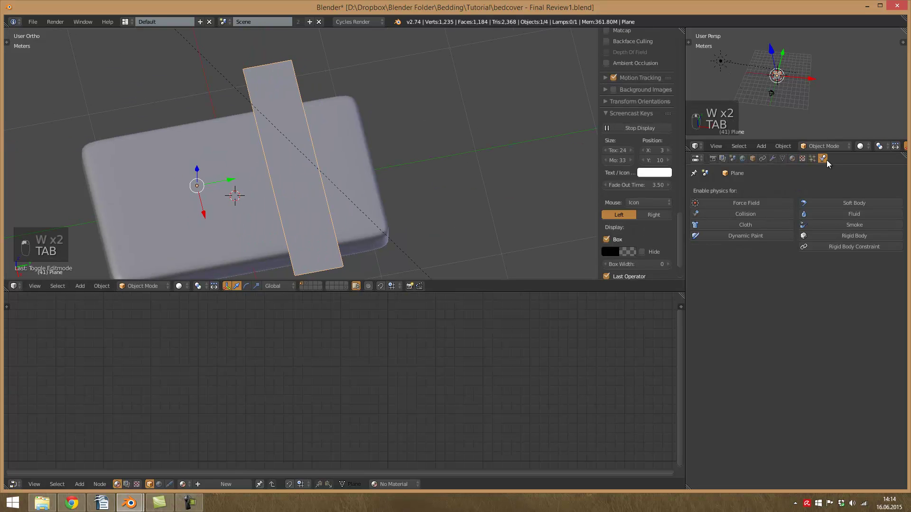
left_click(752, 225)
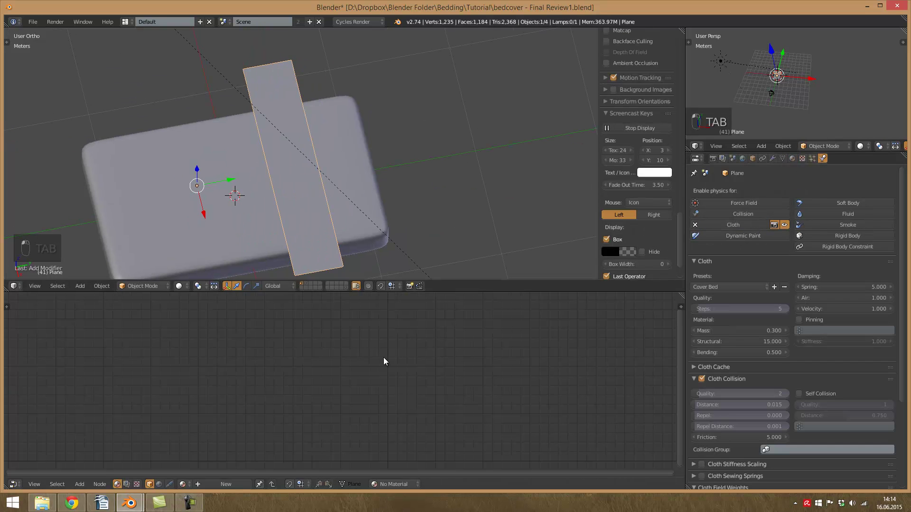
left_click(744, 287)
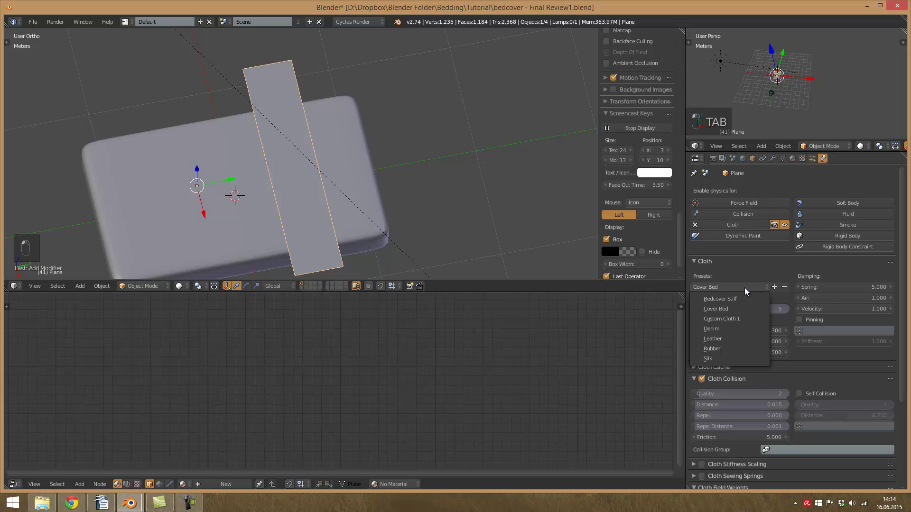
middle_click_drag(406, 226, 388, 193)
Try the animation playback and split the node editor area to add a Timeline editor beneath it
key("alt+a")
key("alt+a")
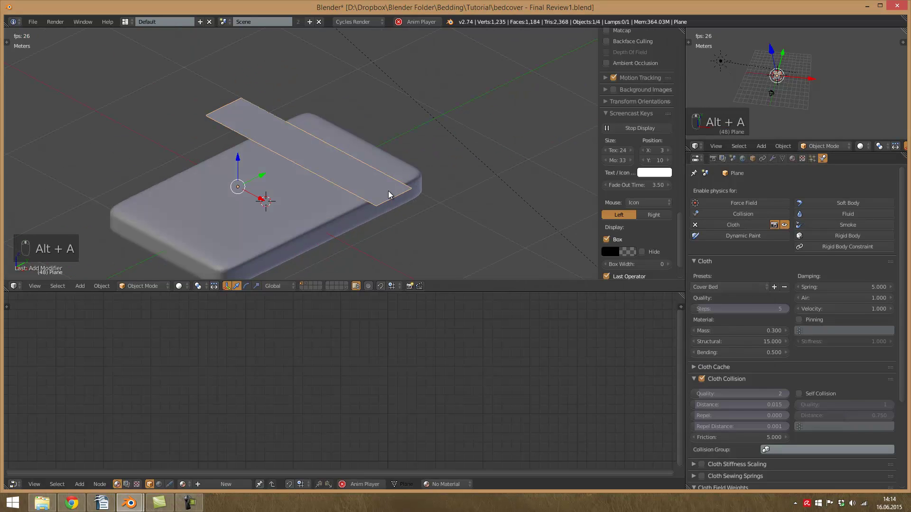
left_click_drag(680, 324, 109, 428)
left_click(13, 484)
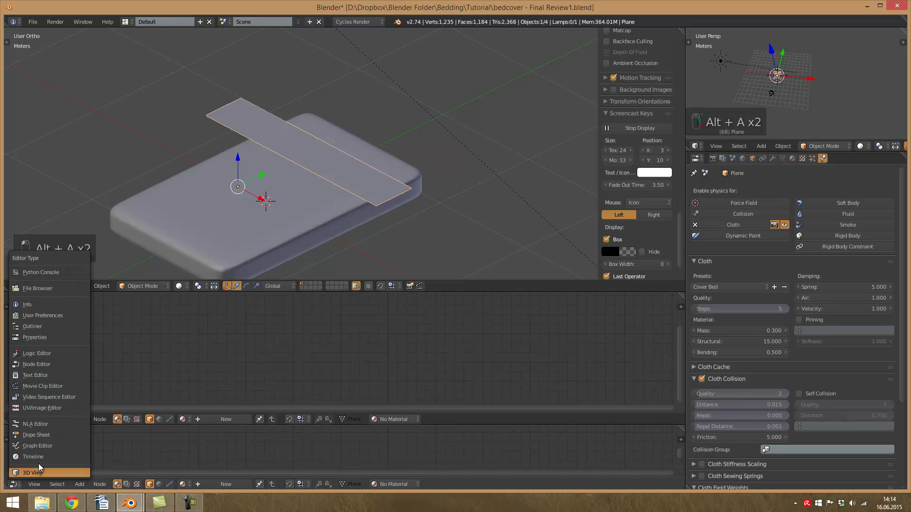
left_click(35, 465)
Run the cloth simulation from the start to drape the strip over the mattress, stopping at frame 15
key("alt+a")
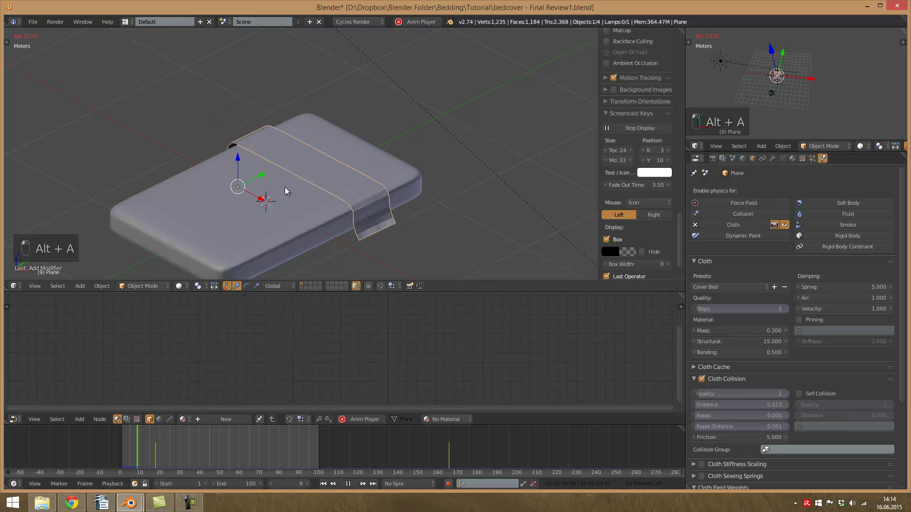
key("alt+a")
middle_click_drag(320, 207, 348, 173)
scroll(337, 164, "up", 4)
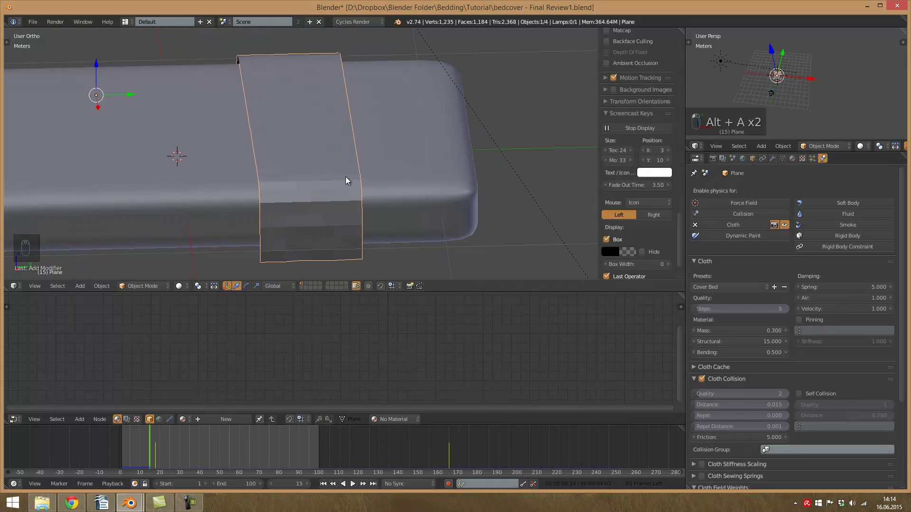
Add a Subsurf modifier with view level 1 to the strip and move it above the Cloth modifier
key("ctrl+1")
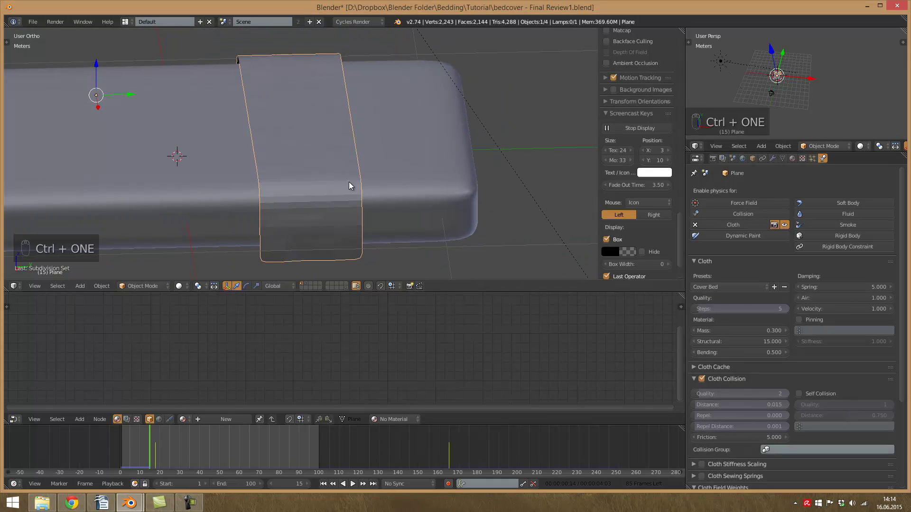
left_click(773, 158)
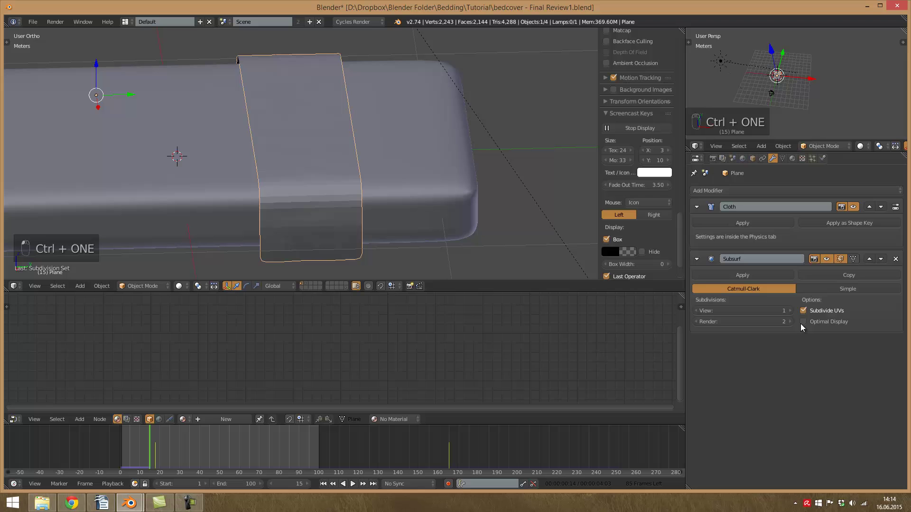
left_click(869, 259)
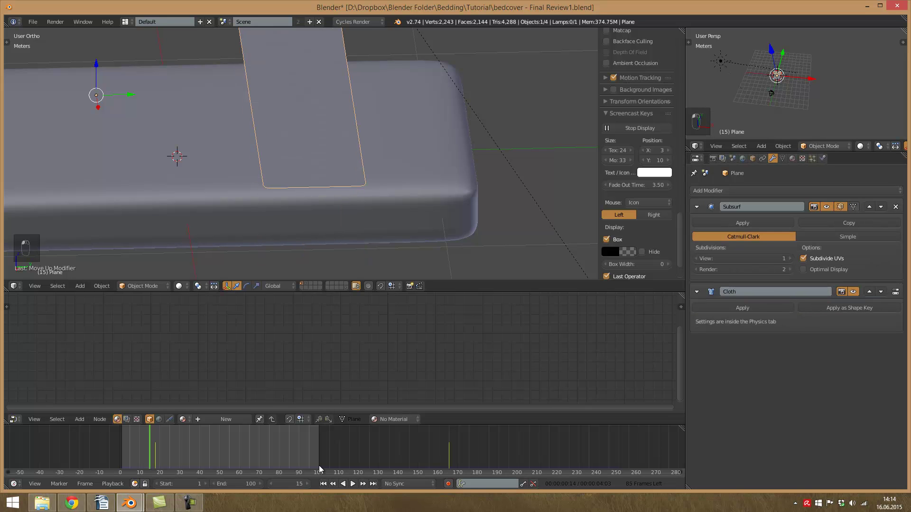
Rerun the cloth simulation with the subdivided strip and stop it at frame 20
key("alt+a")
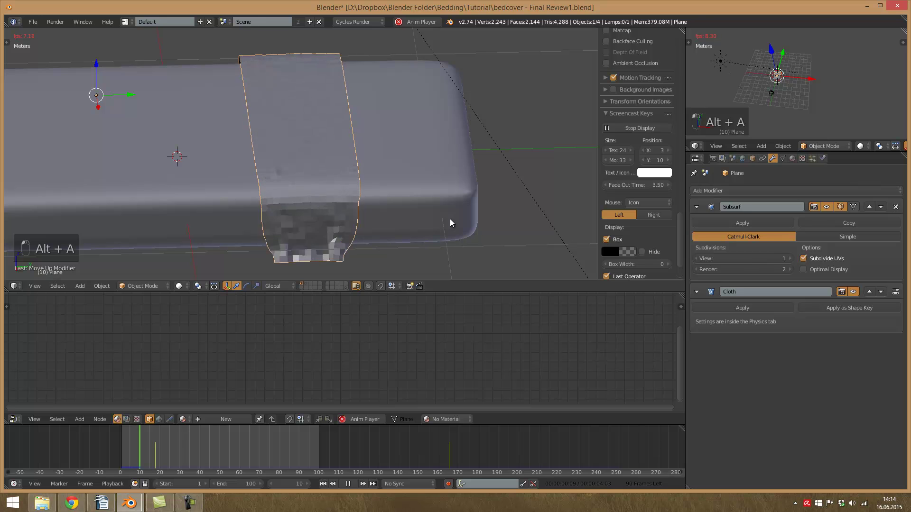
key("alt+a")
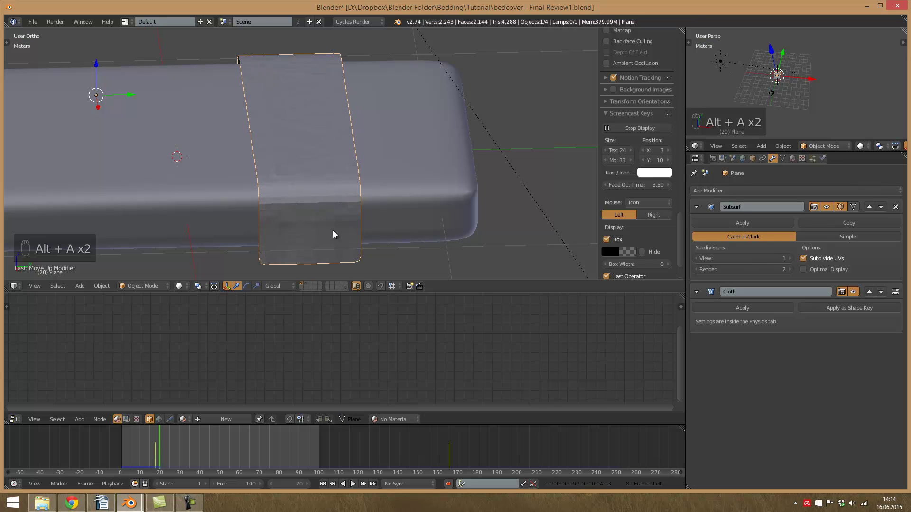
middle_click_drag(330, 236, 363, 220)
Apply smooth shading to the draped strip and check its folds along the mattress side
key("t")
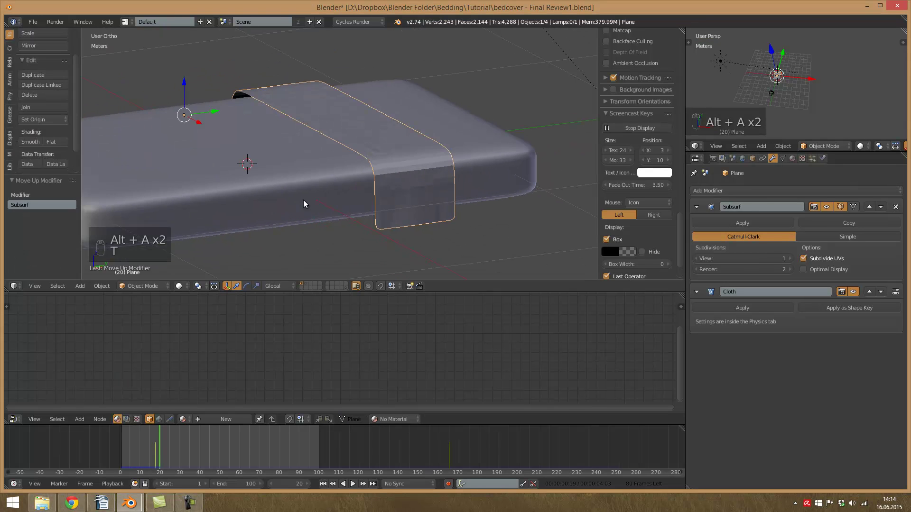
scroll(38, 67, "up", 2)
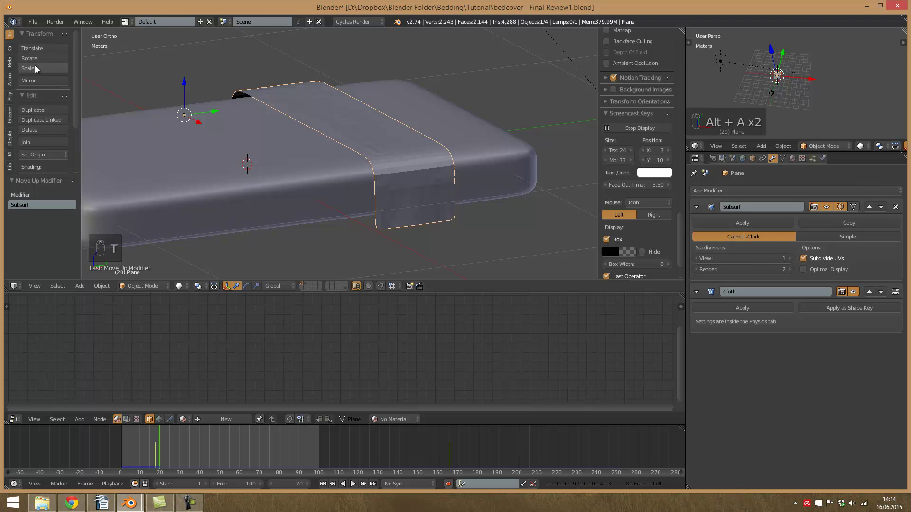
left_click(29, 159)
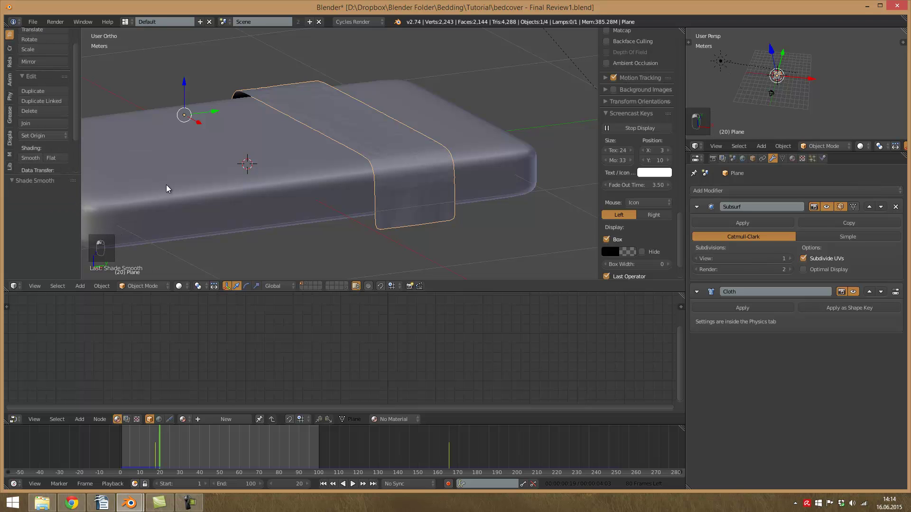
middle_click_drag(332, 199, 360, 193)
scroll(362, 204, "up", 3)
middle_click_drag(287, 178, 309, 194)
scroll(296, 184, "down", 4)
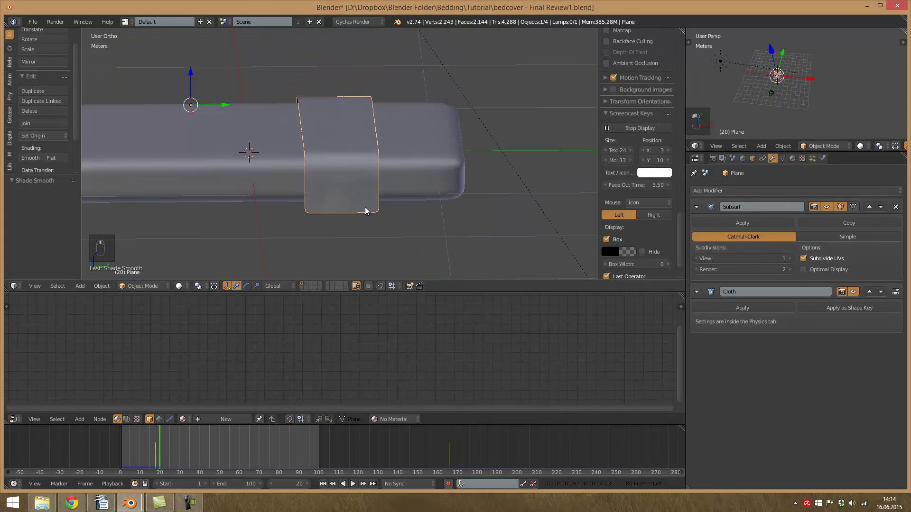
middle_click_drag(362, 114, 350, 142)
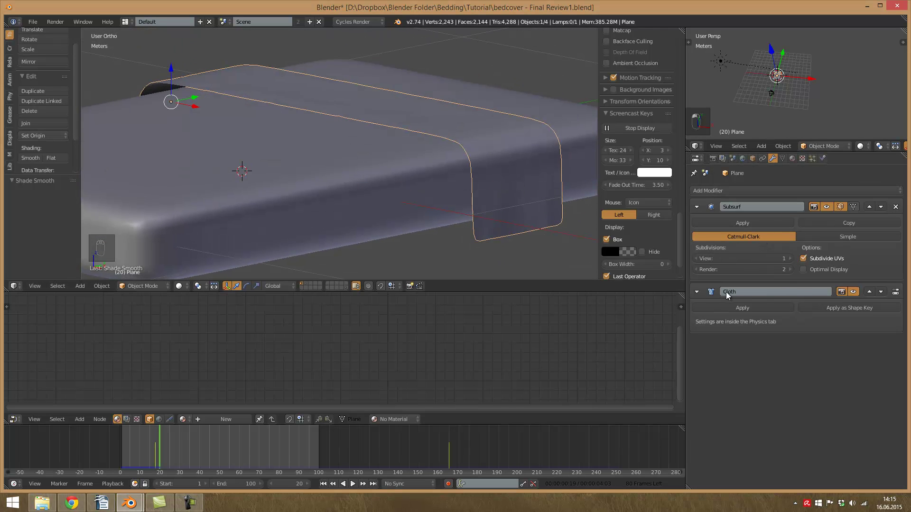
Convert the draped strip to a plain mesh with its modifiers baked in
middle_click_drag(405, 206, 409, 174)
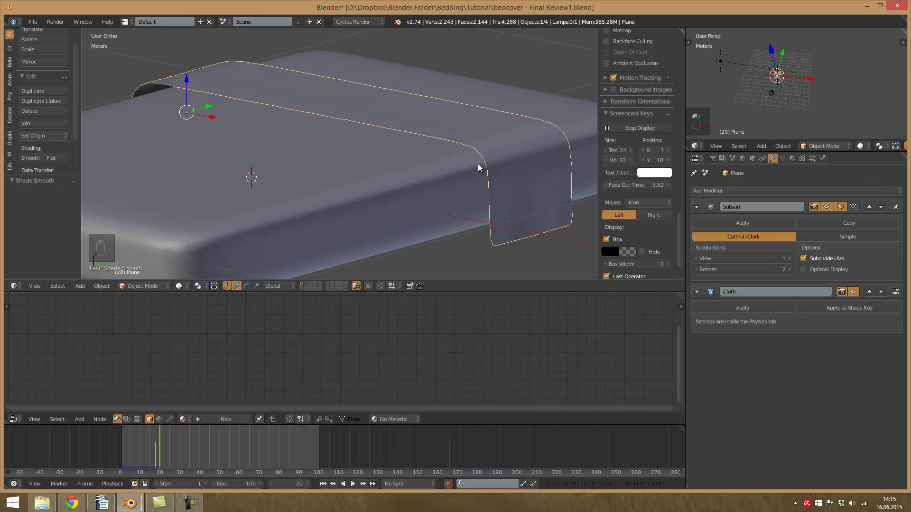
key("alt+c")
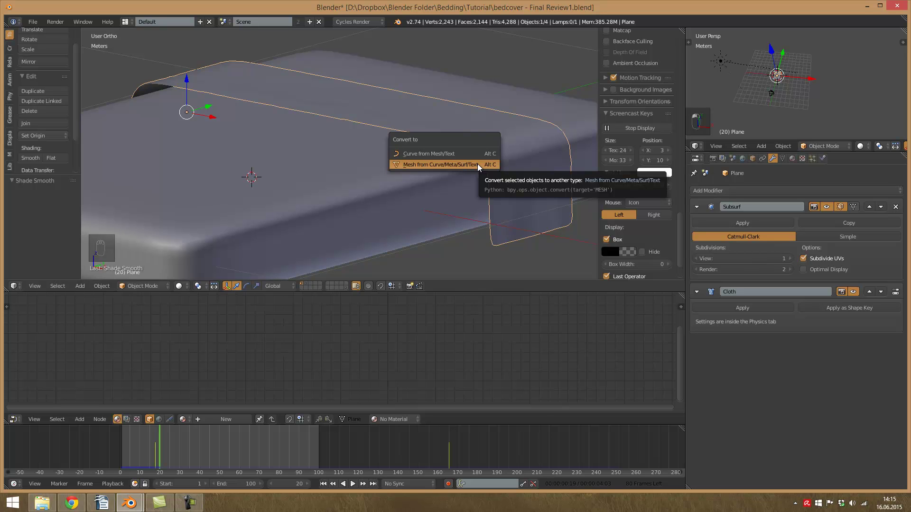
left_click(477, 163)
Lower the strip about 2.5 cm onto the mattress and scale it along X to about 0.975
key("KP_1")
key("KP_1")
left_click_drag(356, 31, 357, 39)
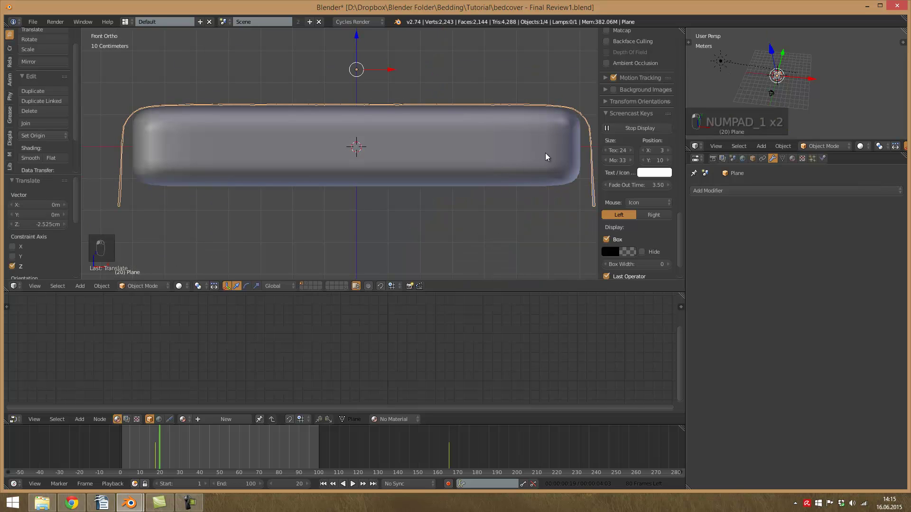
key("s")
key("x")
left_click(540, 152)
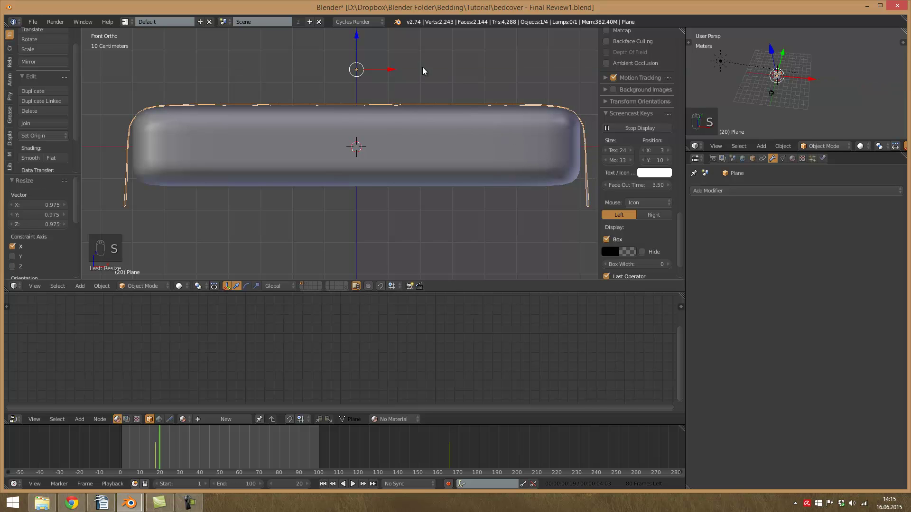
Enter Edit Mode on the strip and clear its vertex selection
key("Tab")
scroll(545, 209, "down", 2)
key("a")
key("a")
key("b")
left_click_drag(532, 187, 171, 221)
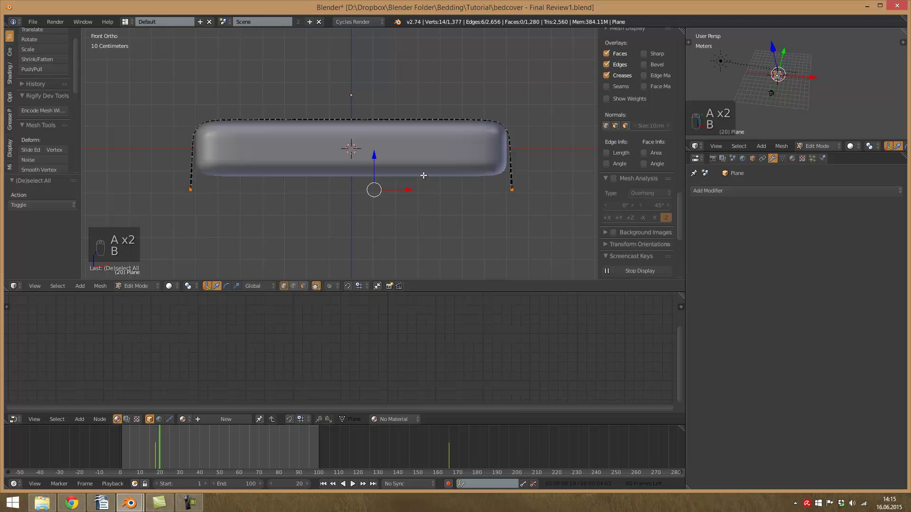
key("s")
key("x")
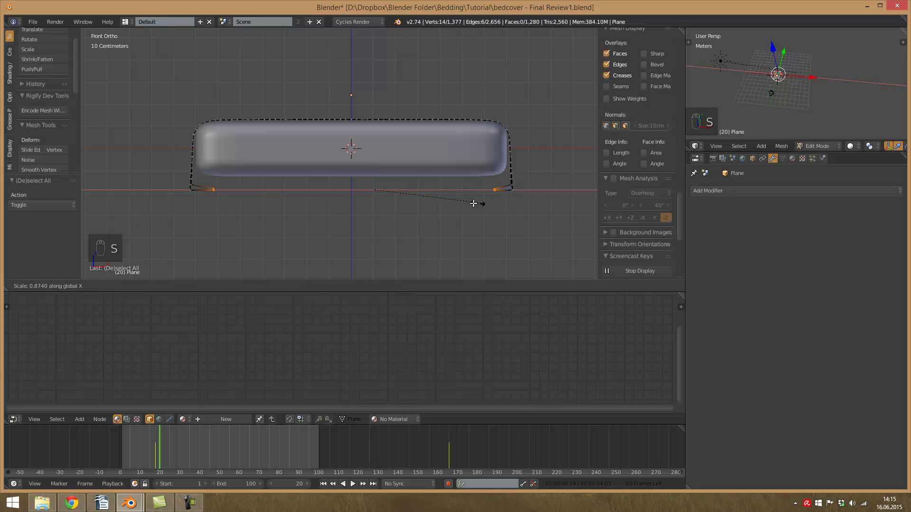
right_click(470, 213)
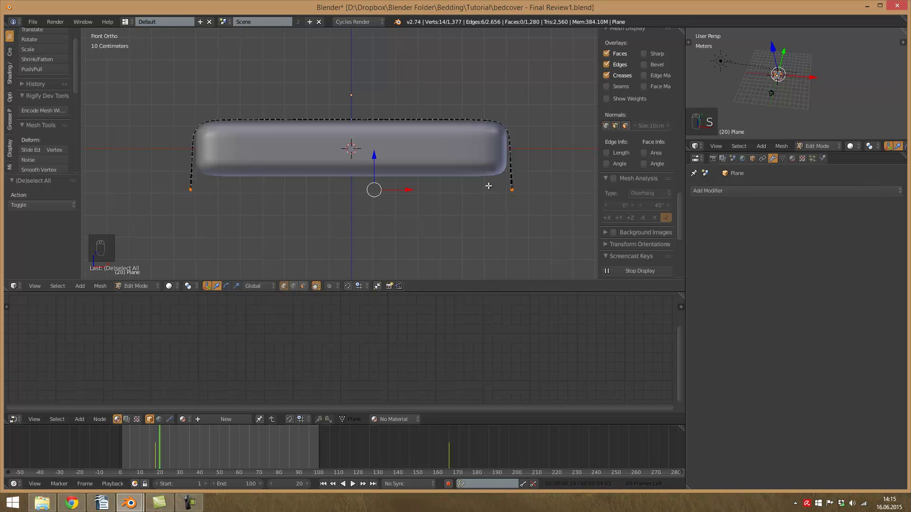
Select all vertices along both hanging lower edges of the strip, working in wireframe from the front
key("z")
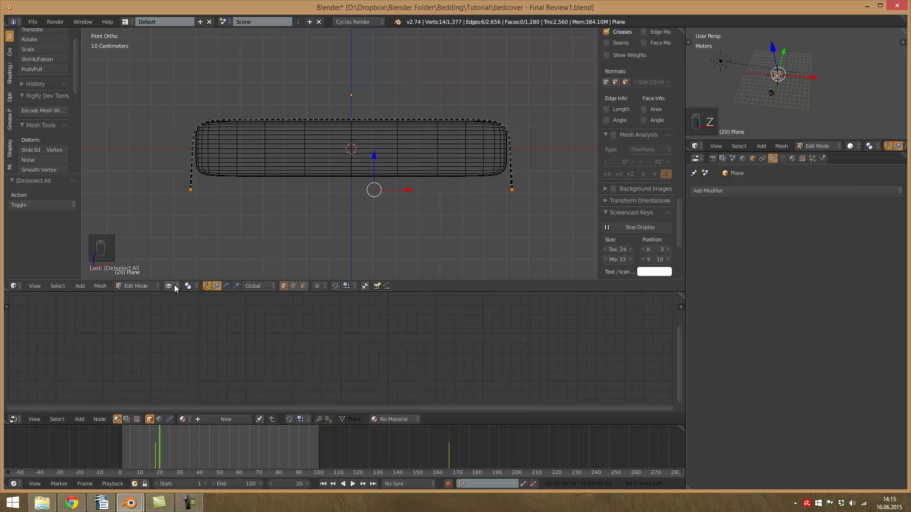
key("a")
key("b")
left_click_drag(534, 187, 162, 203)
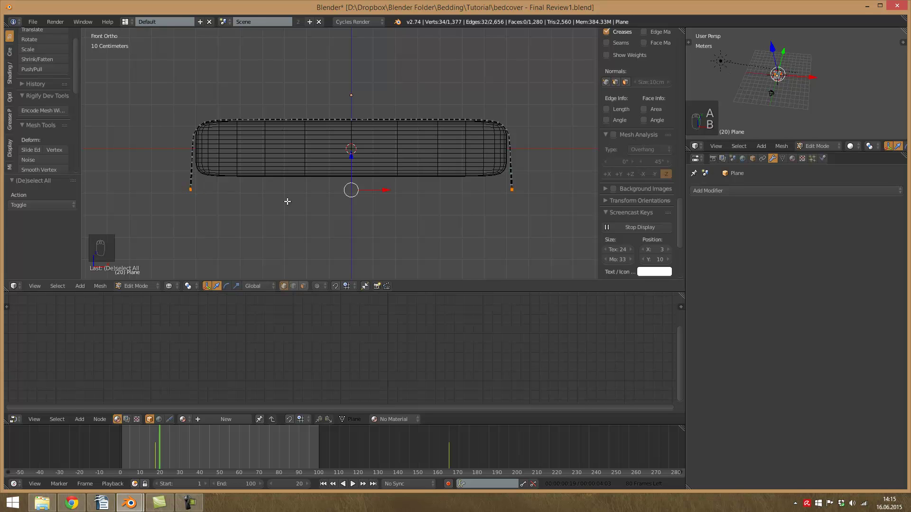
key("KP_3")
key("KP_3")
key("KP_3")
key("KP_3")
key("KP_3")
key("KP_1")
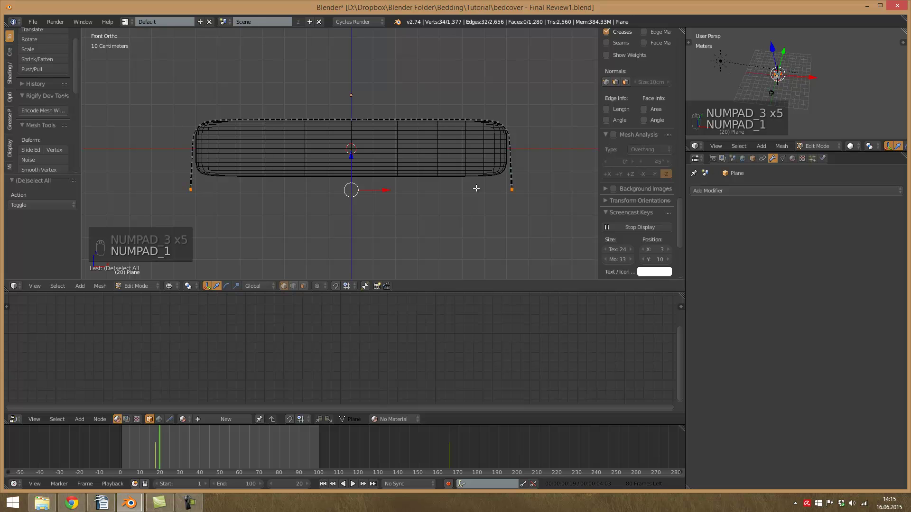
Scale the lower edges along X to about 0.965 using proportional editing with Linear falloff and a size of about 0.29
key("o")
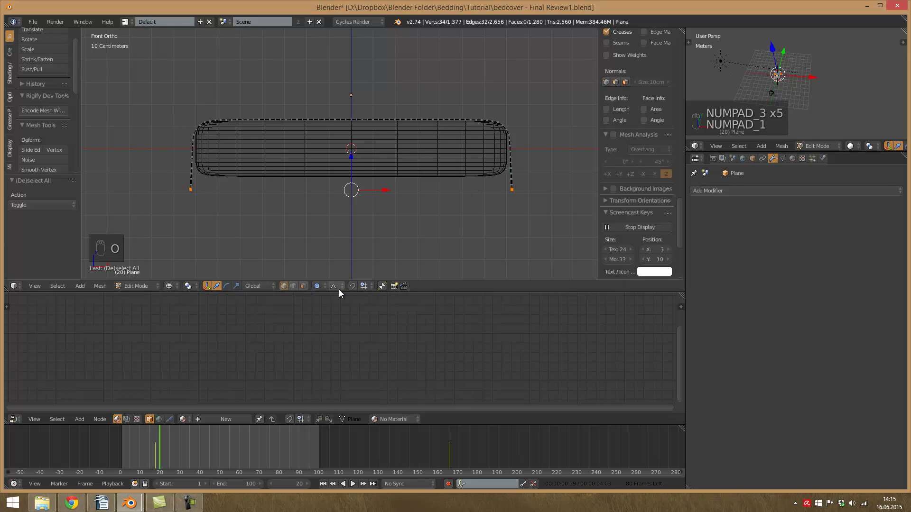
left_click(338, 286)
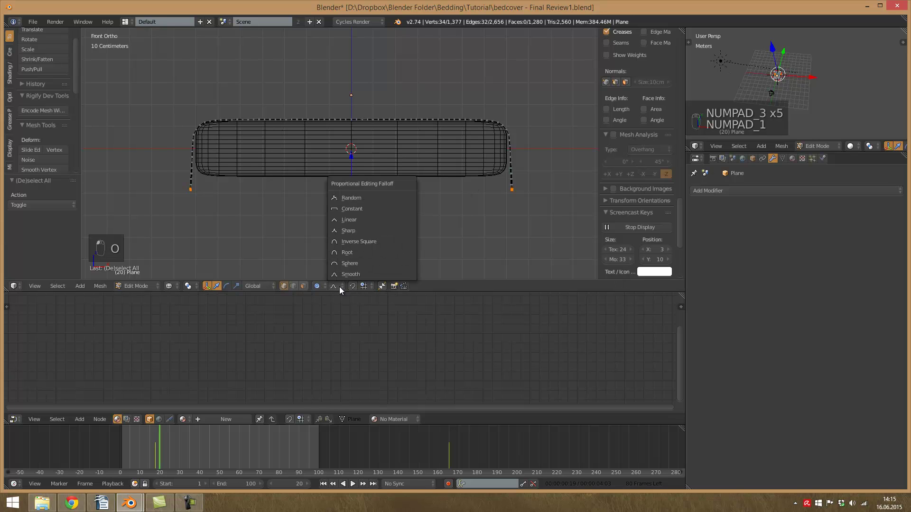
left_click(362, 219)
key("s")
key("x")
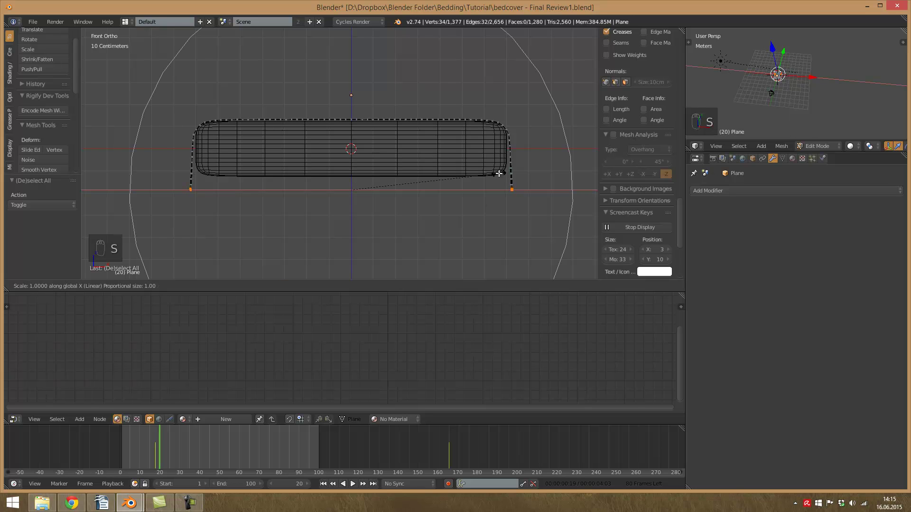
scroll(496, 174, "up", 14)
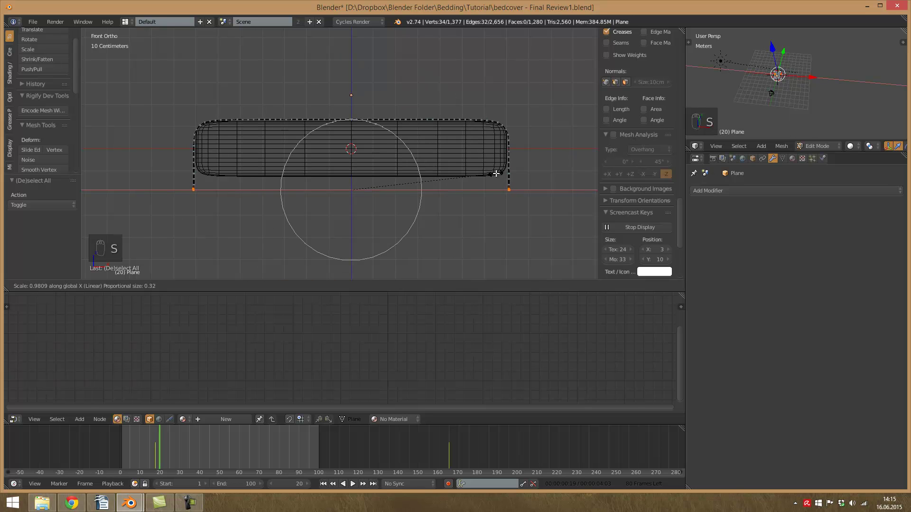
scroll(494, 173, "down", 1)
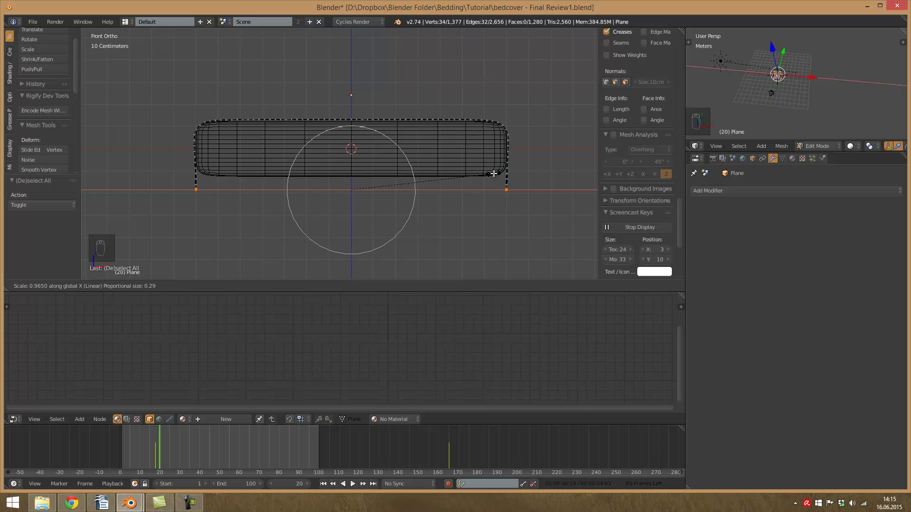
left_click(494, 174)
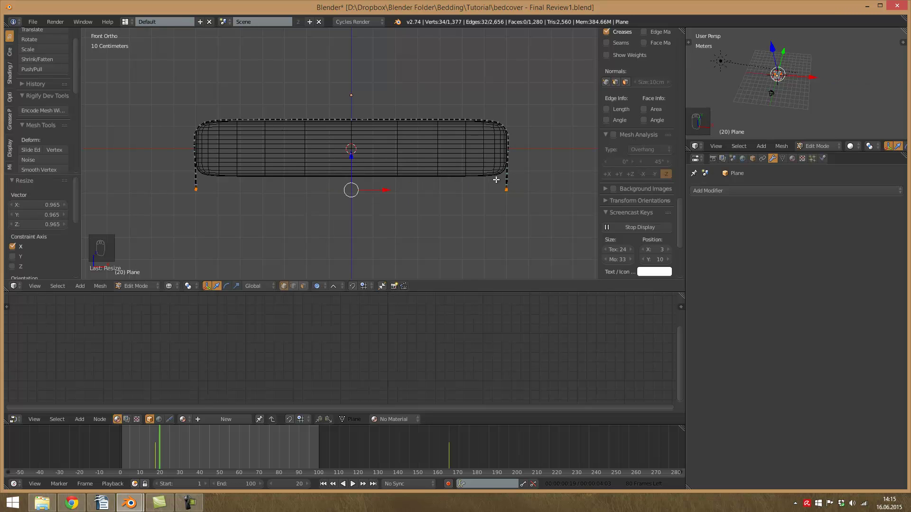
Return to Object Mode in solid shading and raise the strip about 3.2 mm along Z
middle_click_drag(537, 162, 420, 170)
key("Tab")
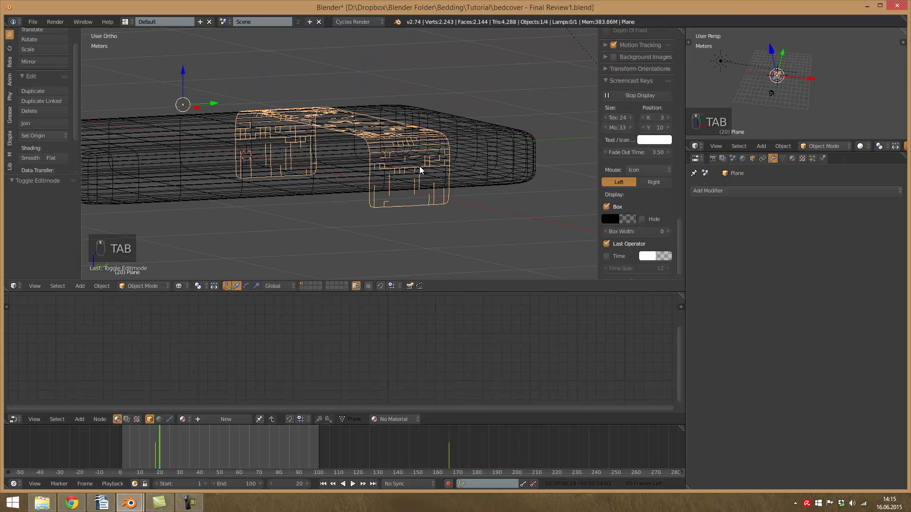
key("z")
scroll(417, 176, "up", 5)
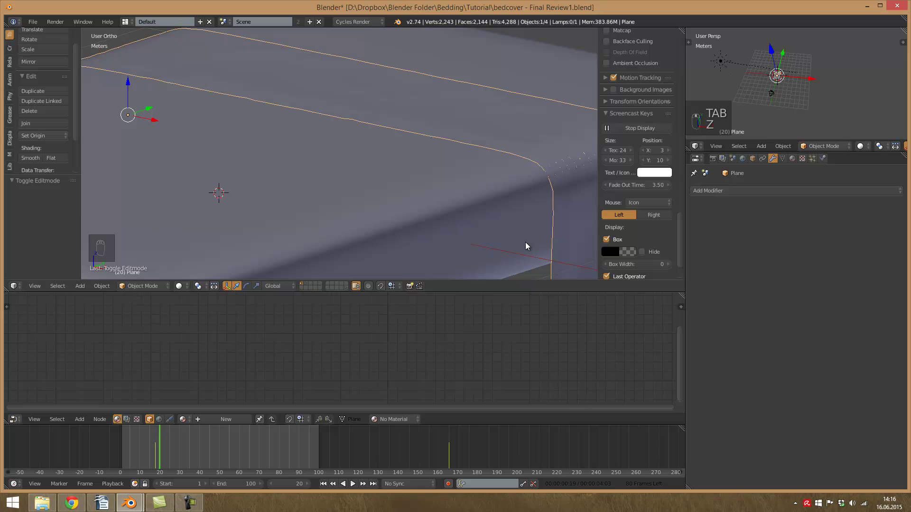
key("g")
key("z")
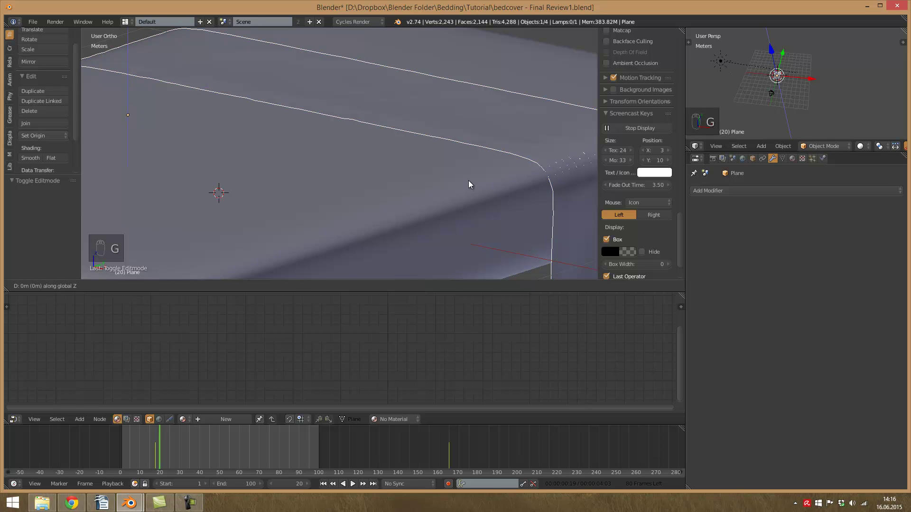
left_click(470, 179)
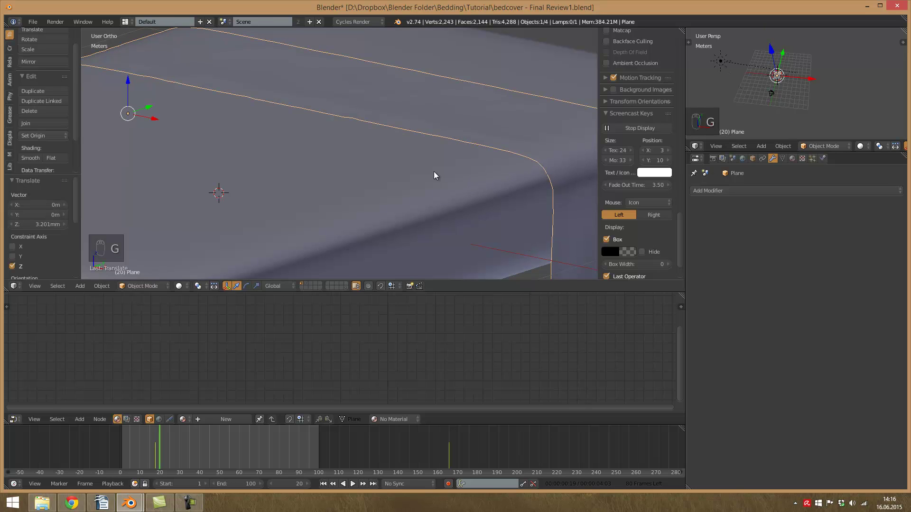
Enter Edit Mode from the front and try to box-select the vertex row at the middle of the strip's top
key("KP_1")
scroll(400, 124, "down", 3)
key("Tab")
key("a")
key("a")
key("b")
key("b")
mouse_move(365, 93)
left_mouse_down()
mouse_move(353, 110)
mouse_move(361, 114)
mouse_move(352, 111)
left_mouse_up()
key("a")
key("b")
middle_click_drag(433, 92, 428, 105)
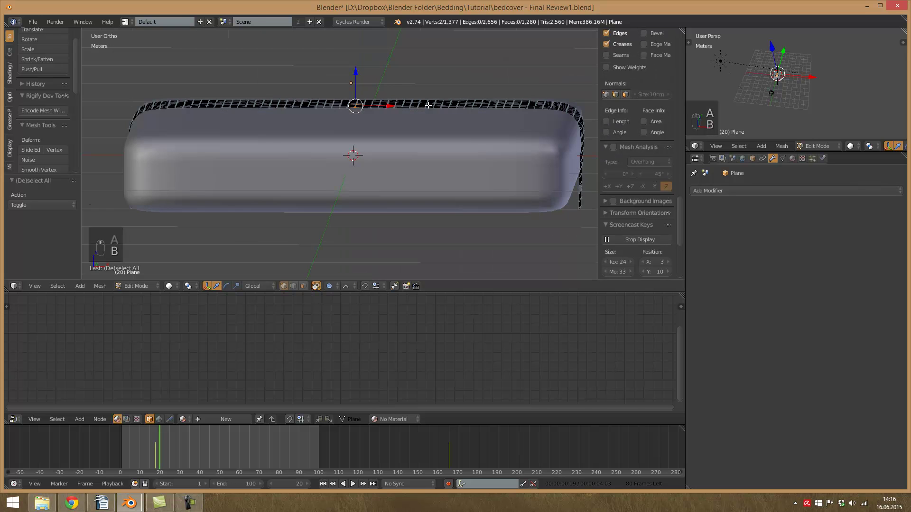
Box-select the complete middle vertex row on the strip's top in wireframe from the front
scroll(428, 105, "down", 3)
key("KP_1")
scroll(347, 124, "up", 3)
key("z")
key("b")
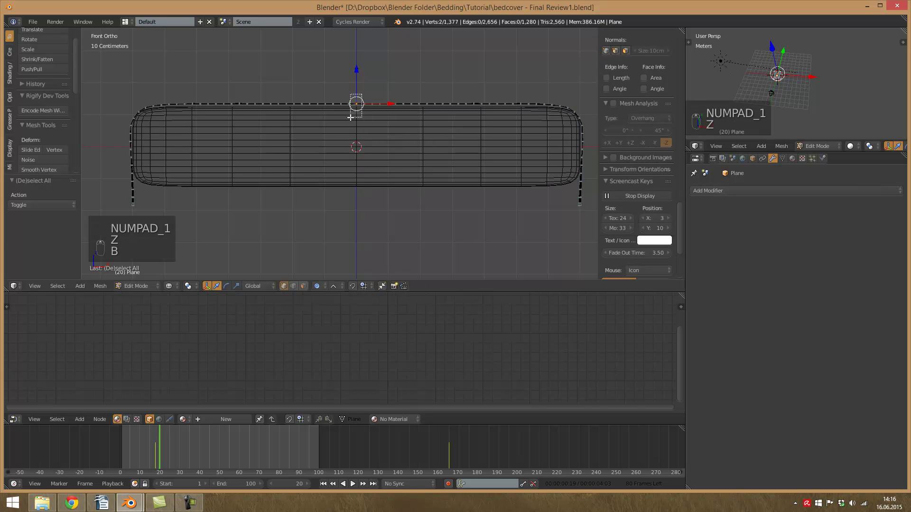
left_click_drag(351, 117, 350, 117)
Move the middle row down about 9 mm along Z with a proportional size of about 1.10, and leave Edit Mode
key("z")
key("g")
key("z")
scroll(373, 87, "down", 10)
scroll(373, 86, "down", 4)
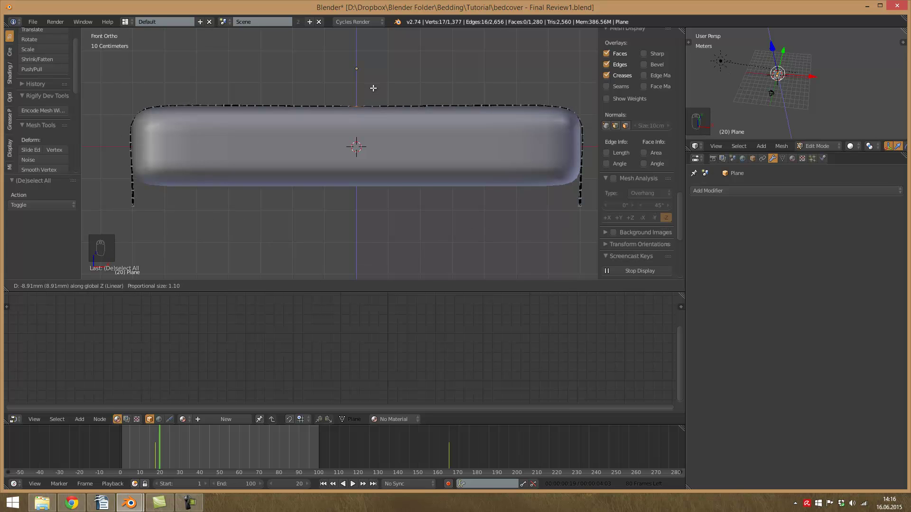
left_click(373, 87)
key("Tab")
middle_click_drag(423, 104, 332, 133)
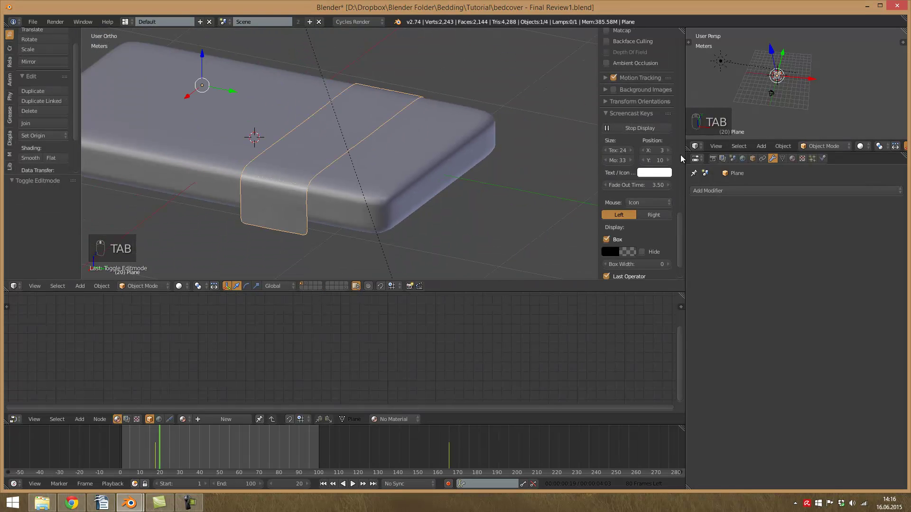
Try a Solidify modifier with a thickness of 2 mm on the strip
left_click(724, 190)
left_click(714, 345)
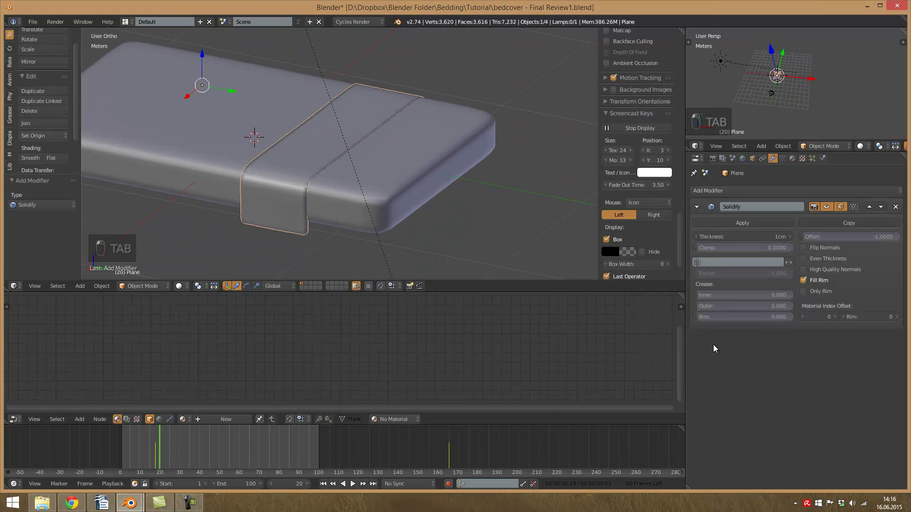
left_click_drag(762, 232, 761, 232)
scroll(482, 192, "up", 8)
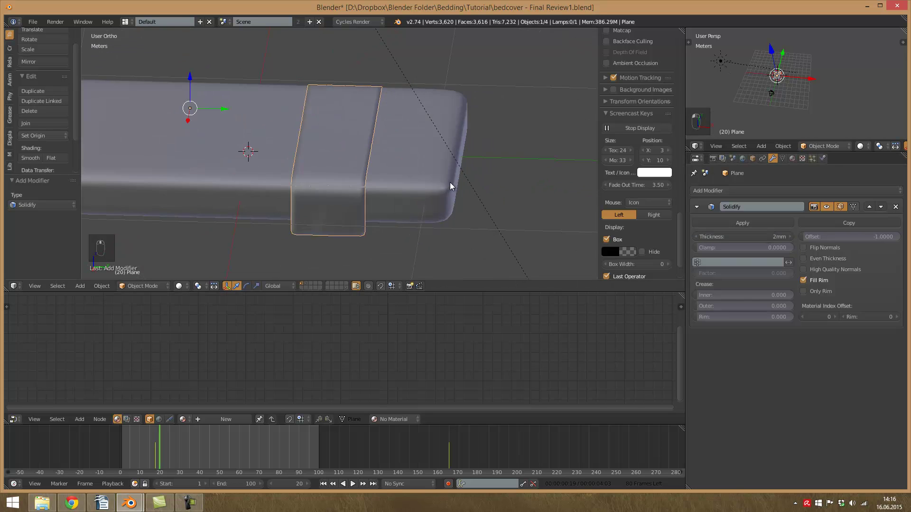
Raise the strip about 3.3 mm along Z so it clears the mattress surface
key("g")
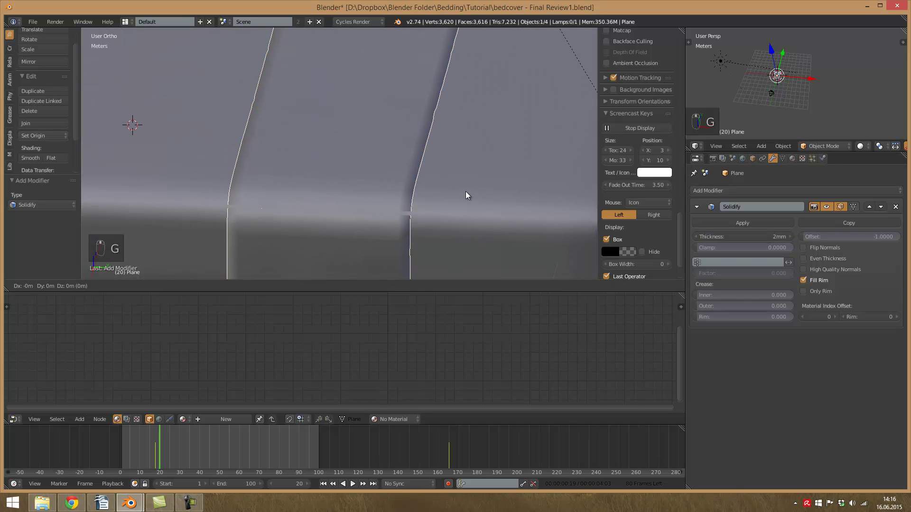
left_click(464, 193)
scroll(464, 192, "down", 7)
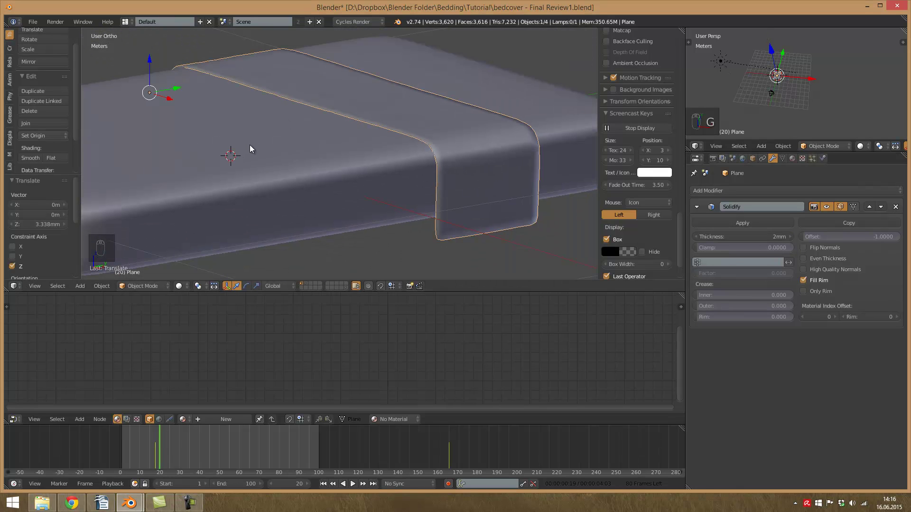
Try a Solidify thickness of 8 mm on the strip, and remove the modifier
mouse_move(752, 237)
left_mouse_down()
mouse_move(762, 240)
mouse_move(754, 238)
left_mouse_up()
middle_click_drag(542, 170, 373, 135)
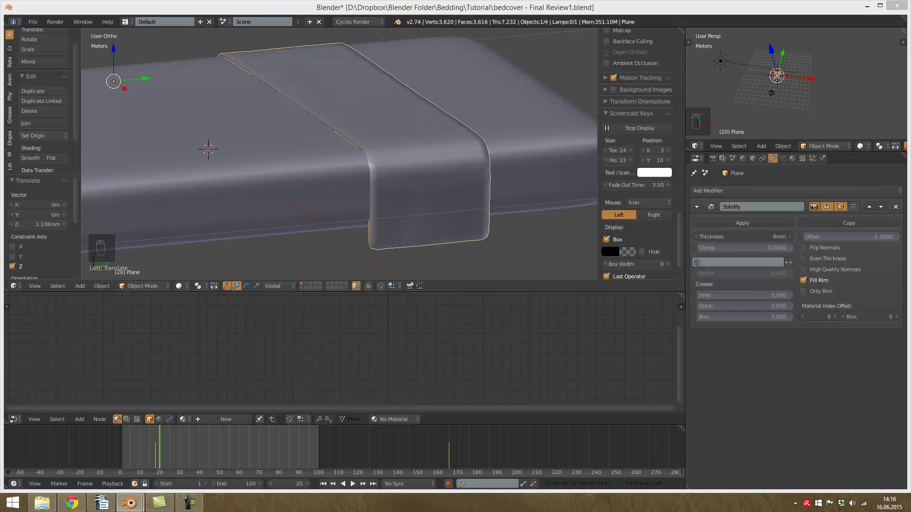
left_click(896, 207)
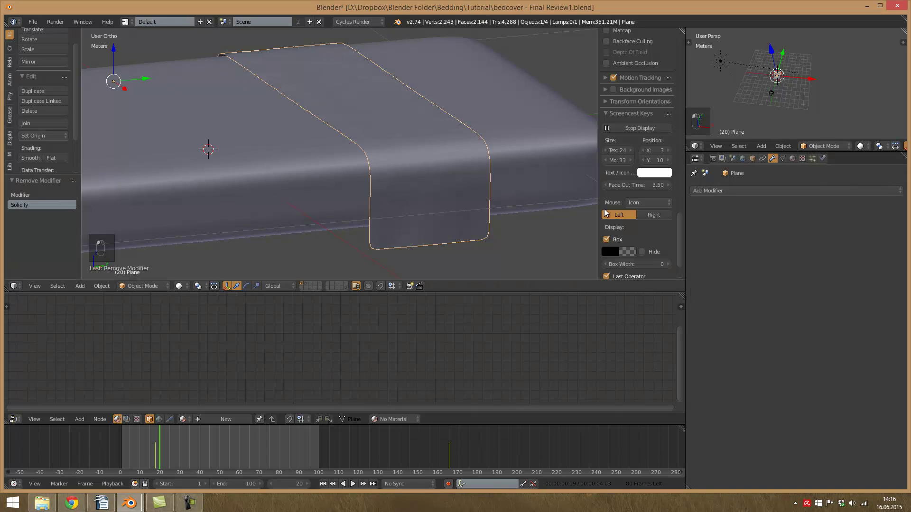
Display the duvet's layer alongside the strip's layer and hide the SurfPatch duvet object
middle_click_drag(454, 169, 414, 147)
scroll(415, 147, "down", 4)
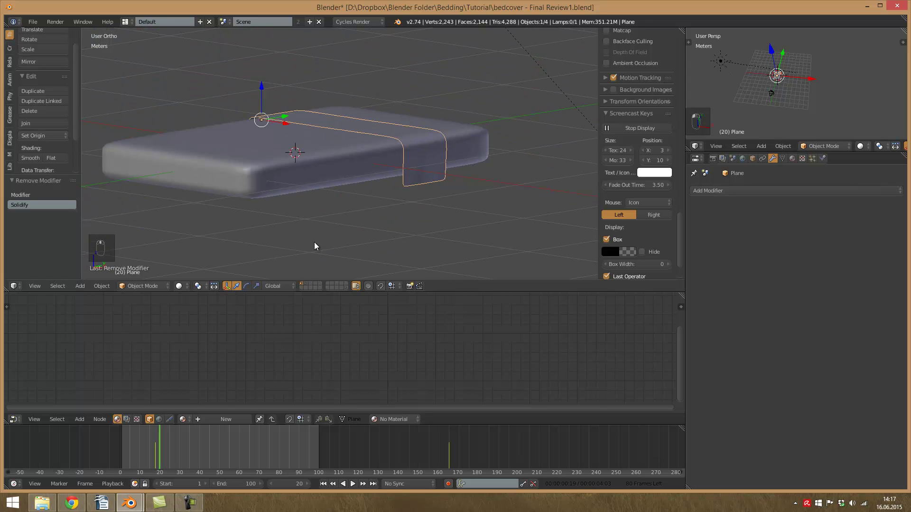
left_click(307, 284, "shift")
middle_click_drag(323, 214, 255, 169)
mouse_move(317, 178)
middle_mouse_down()
mouse_move(451, 162)
mouse_move(451, 147)
mouse_move(473, 184)
mouse_move(320, 164)
middle_mouse_up()
right_click(331, 119)
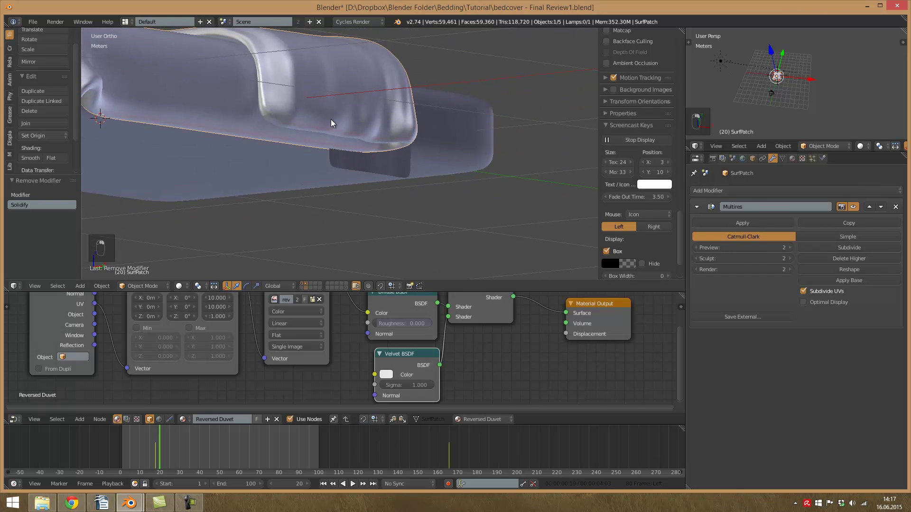
key("h")
Open the narrow strip's mesh for editing in front view with nothing selected and turn proportional editing off
right_click(291, 159)
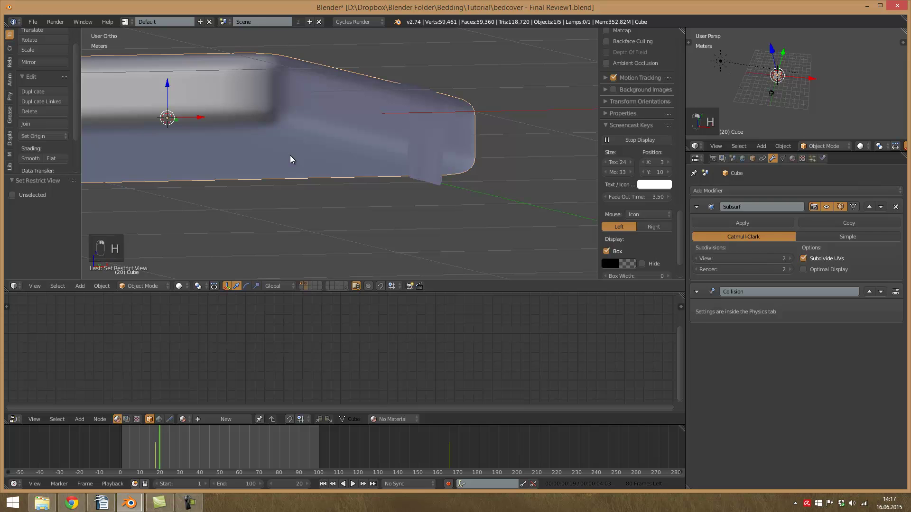
right_click(423, 166)
key("KP_1")
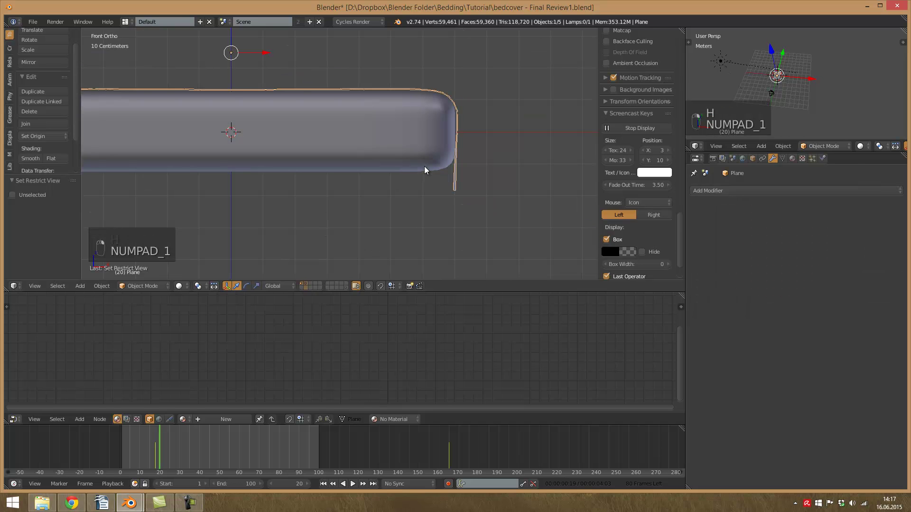
key("Tab")
key("a")
key("a")
key("b")
scroll(478, 190, "left", 3, "ctrl")
scroll(479, 202, "down", 3)
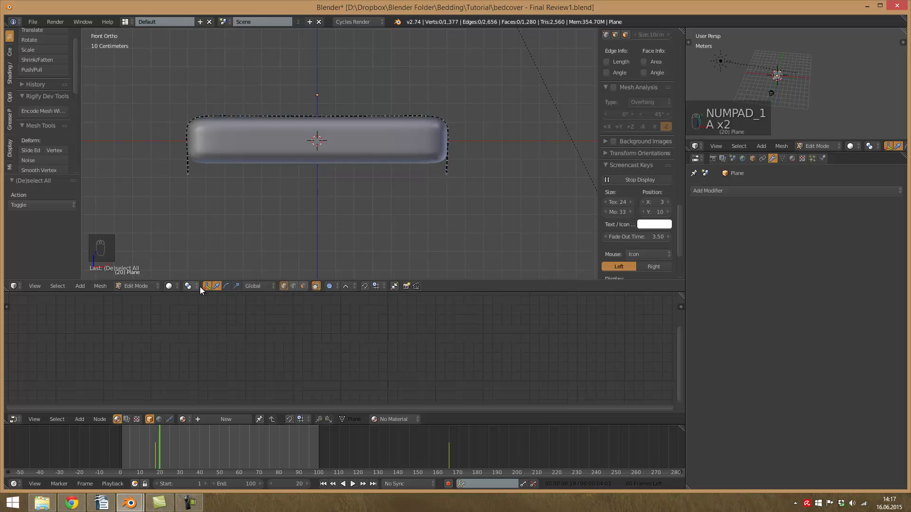
left_click(331, 286)
left_click(349, 240)
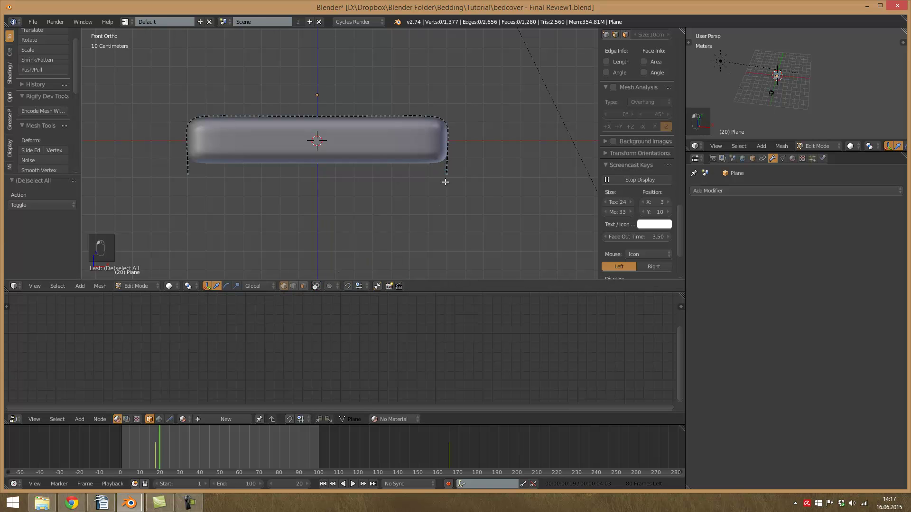
Delete the strip's vertices that hang below the mattress on both sides
key("b")
left_click_drag(466, 162, 142, 186)
scroll(495, 165, "up", 2)
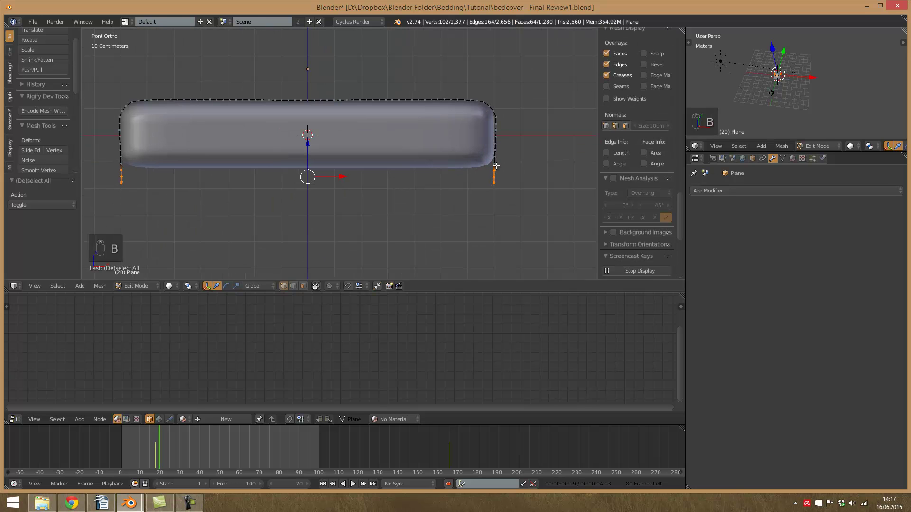
key("x")
left_click(458, 181)
Scale the strip's lowest remaining vertices on both sides to 0.986 along X, towards the mattress
left_click_drag(481, 163, 98, 190)
key("s")
key("x")
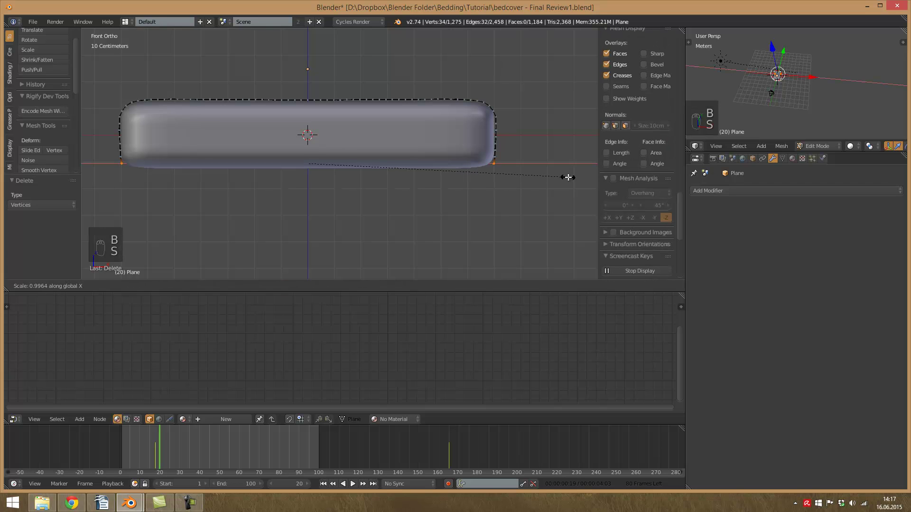
left_click(565, 177)
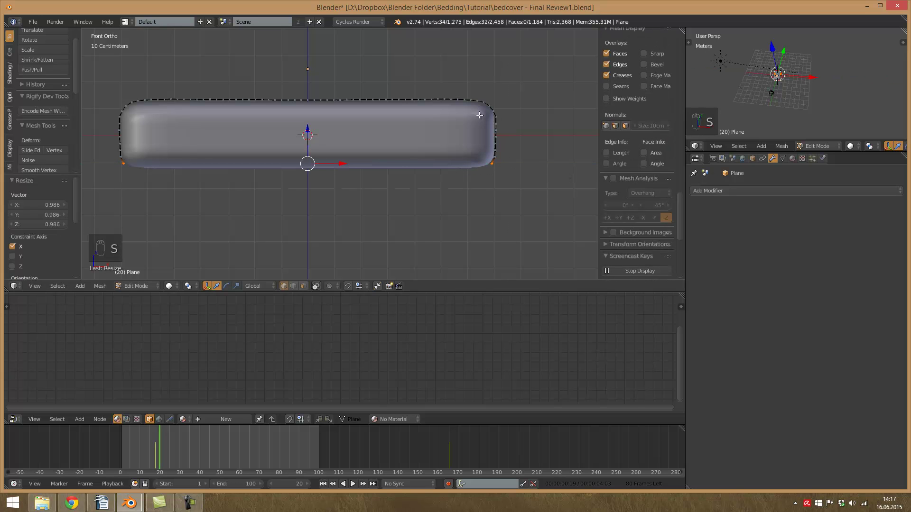
Extrude the strip's lower edges about 2.3 cm downwards and scale the new edges inwards to 0.949
key("e")
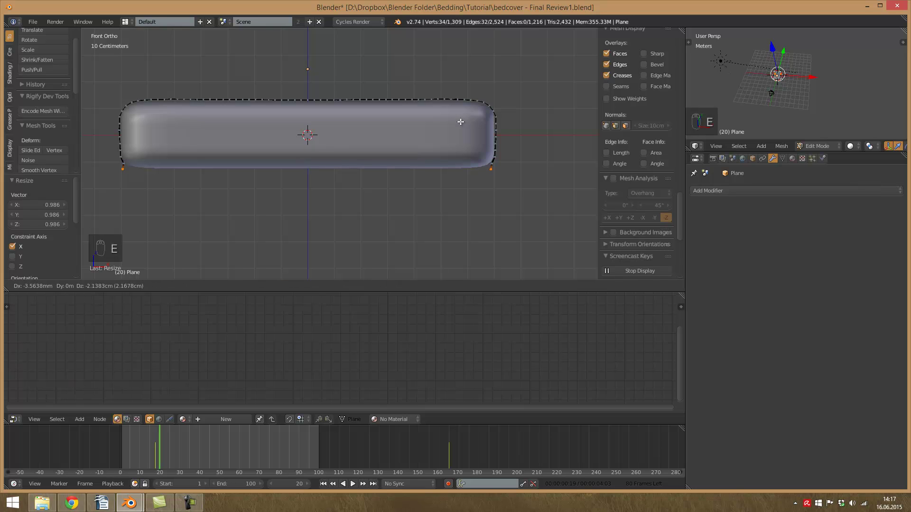
left_click(467, 125)
key("s")
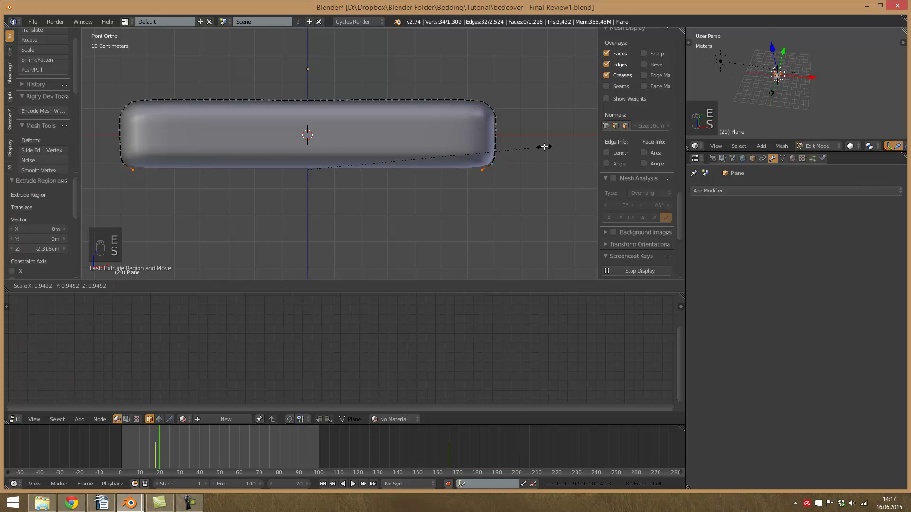
left_click(545, 147)
Raise the extruded lower edges about 1 cm along Z against the mattress underside and return to Object Mode
key("g")
key("z")
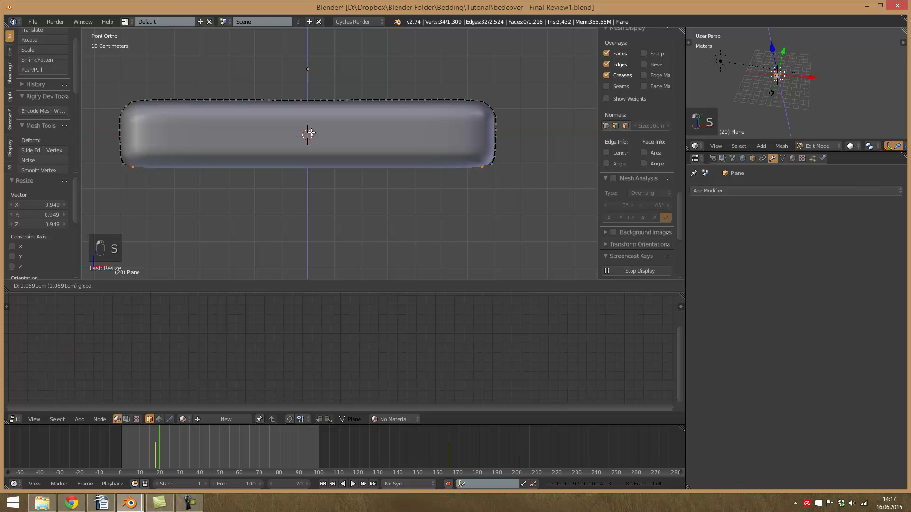
left_click(308, 134)
middle_click_drag(485, 149, 410, 201)
key("Tab")
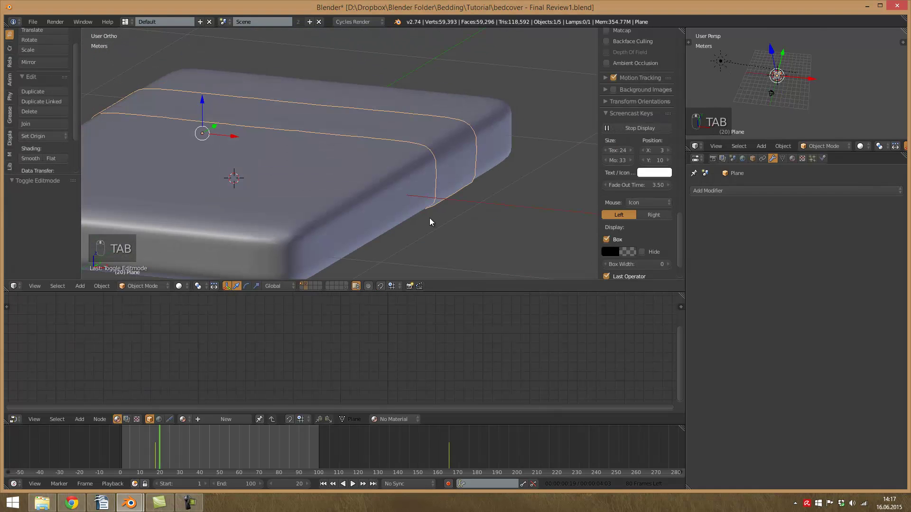
scroll(273, 156, "down", 3)
middle_click_drag(407, 158, 312, 169)
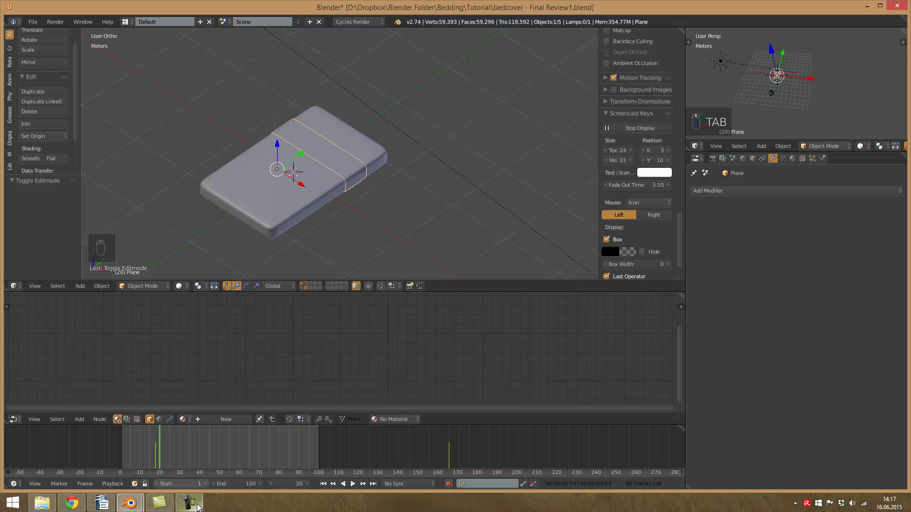
mouse_move(198, 506)
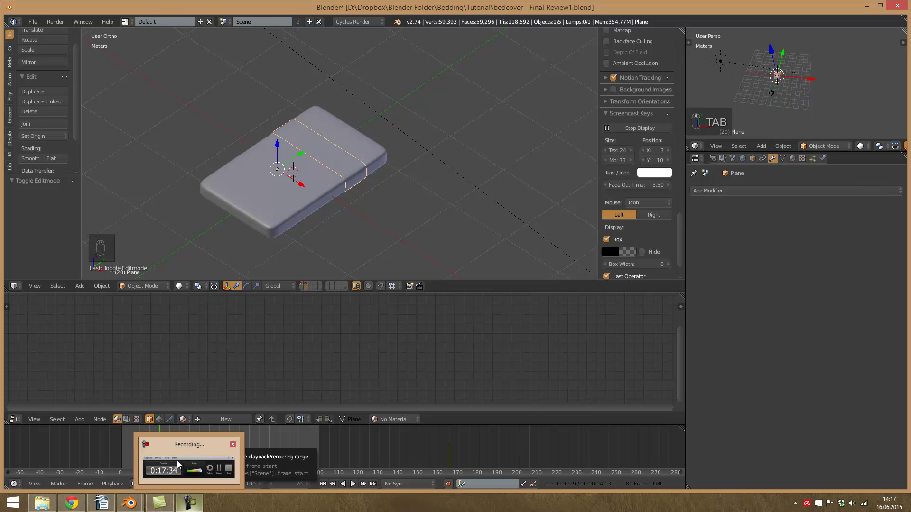